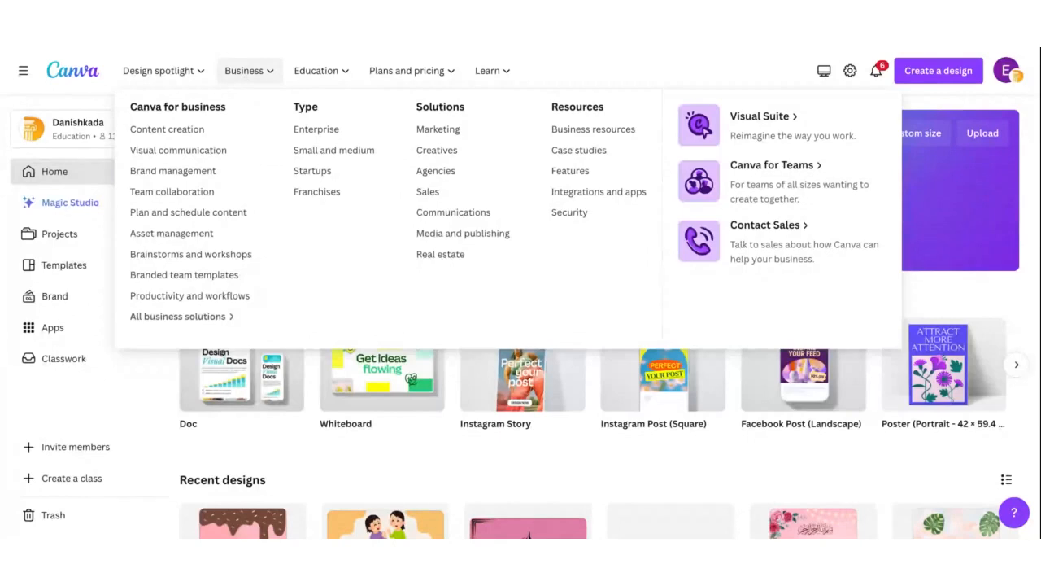
pyautogui.moveTo(314, 75)
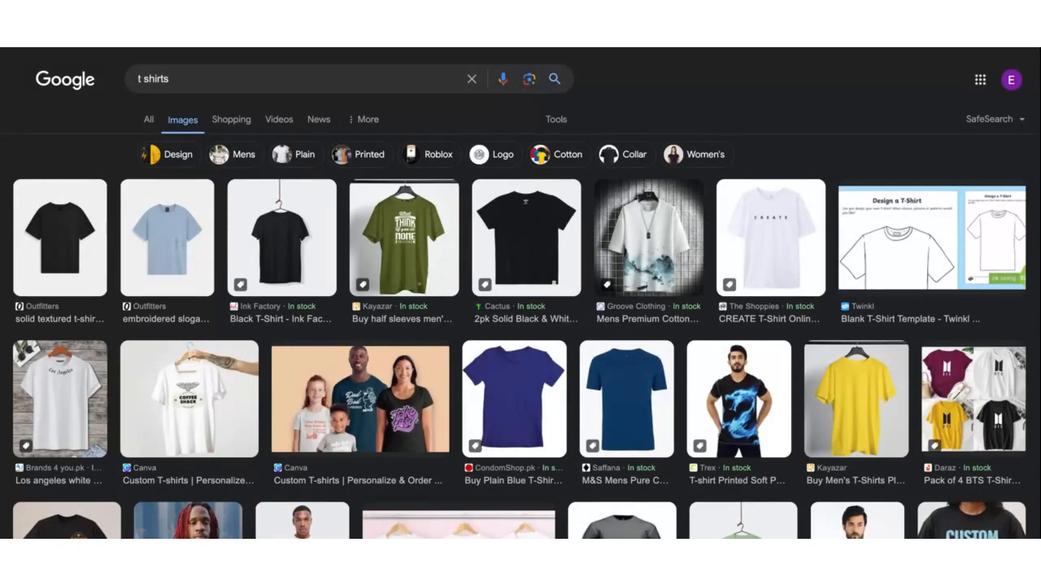
# - Examine the Google Images results for "t shirts" to compare different shirt styles and printed designs
pyautogui.scroll(-1, 520, 325)
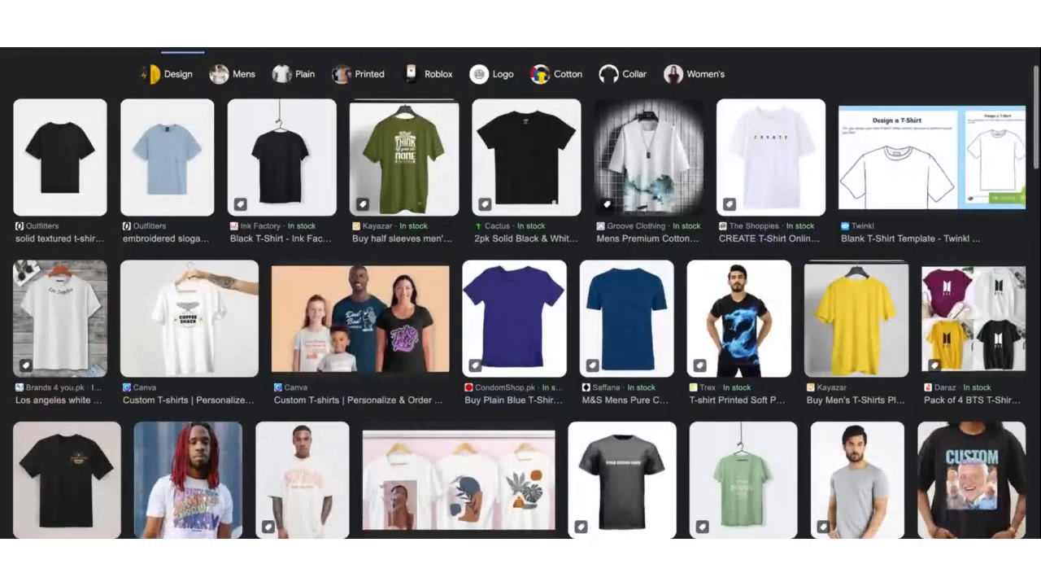
pyautogui.scroll(-2, 520, 325)
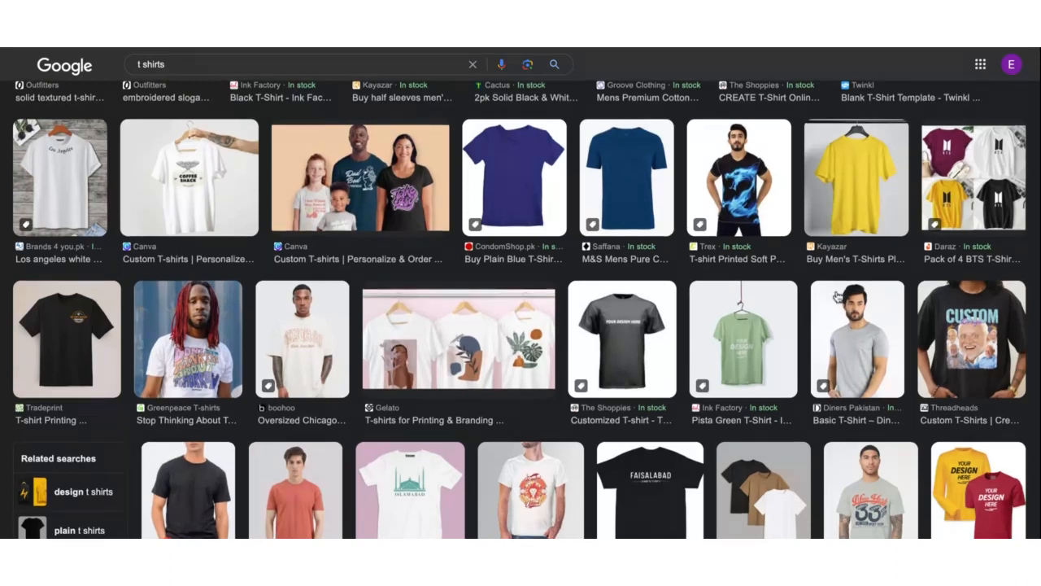
pyautogui.scroll(-3, 838, 297)
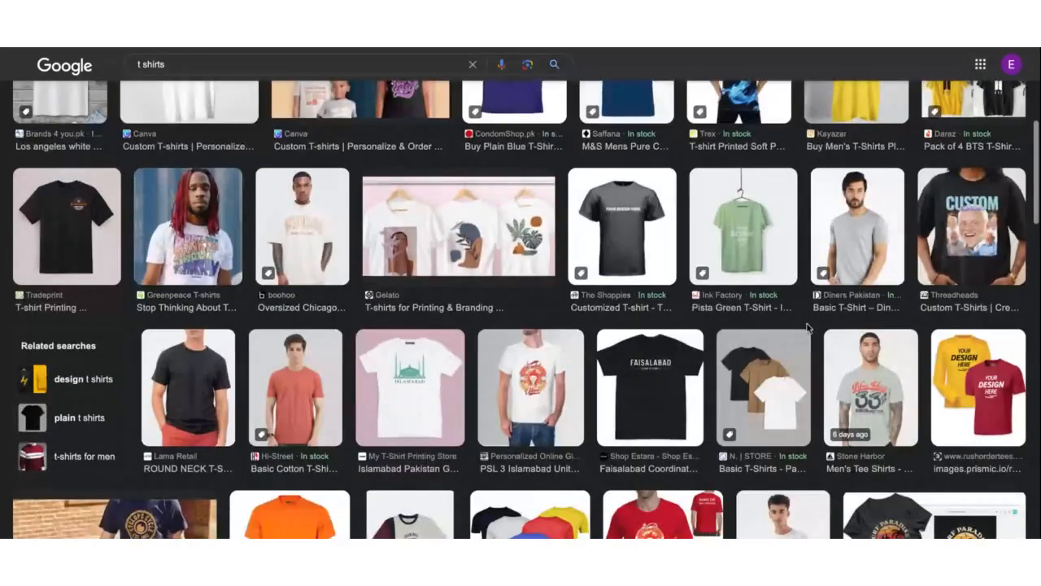
pyautogui.scroll(-3, 808, 328)
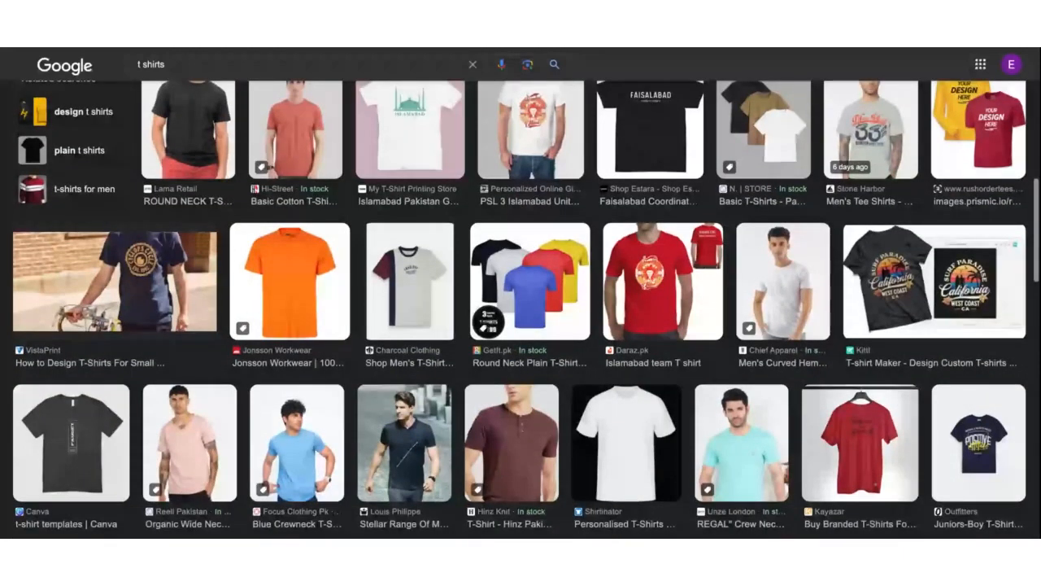
pyautogui.scroll(1, 521, 309)
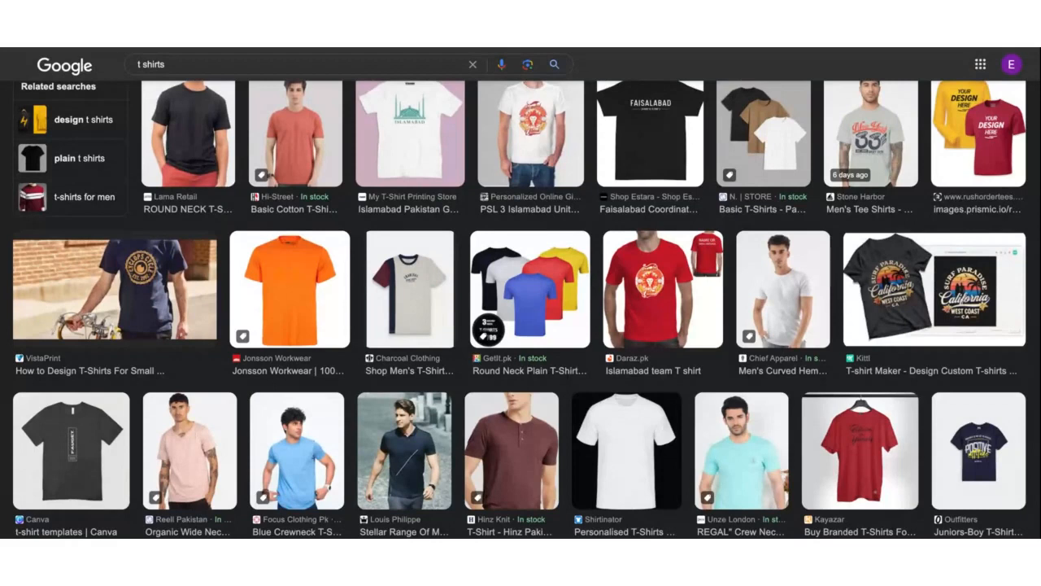
pyautogui.scroll(2, 521, 309)
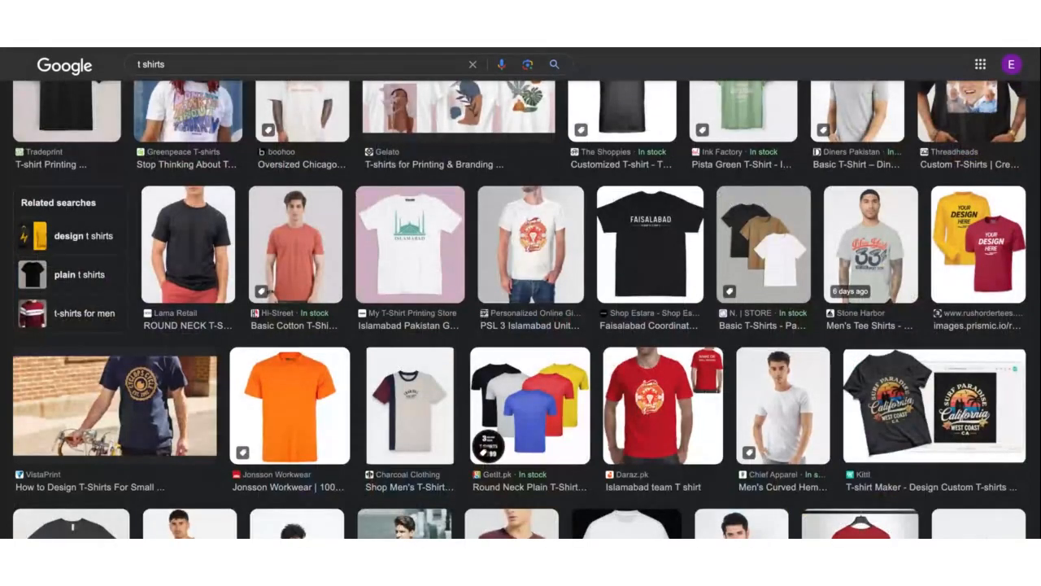
pyautogui.scroll(1, 521, 309)
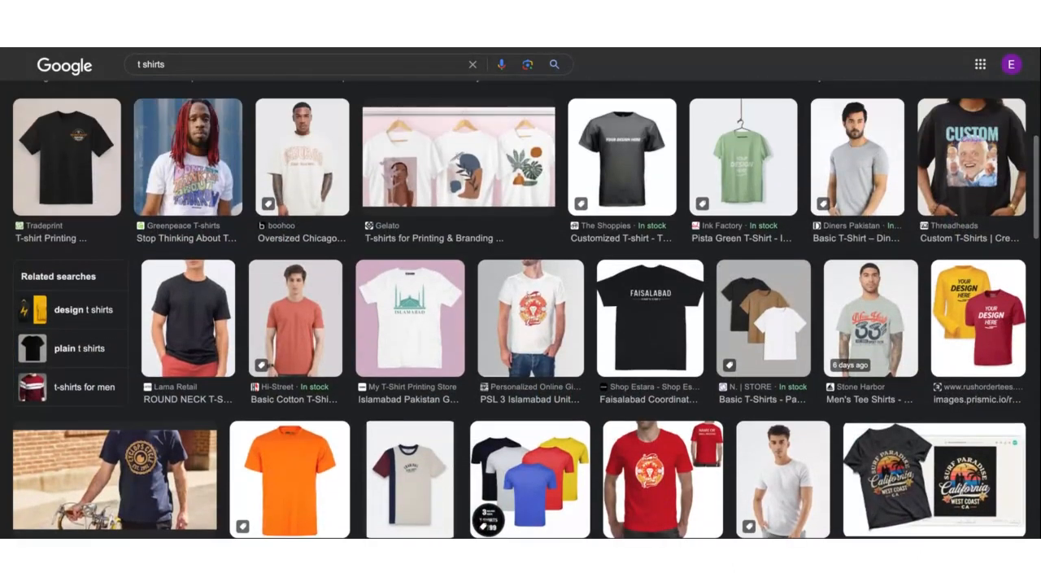
pyautogui.scroll(1, 521, 310)
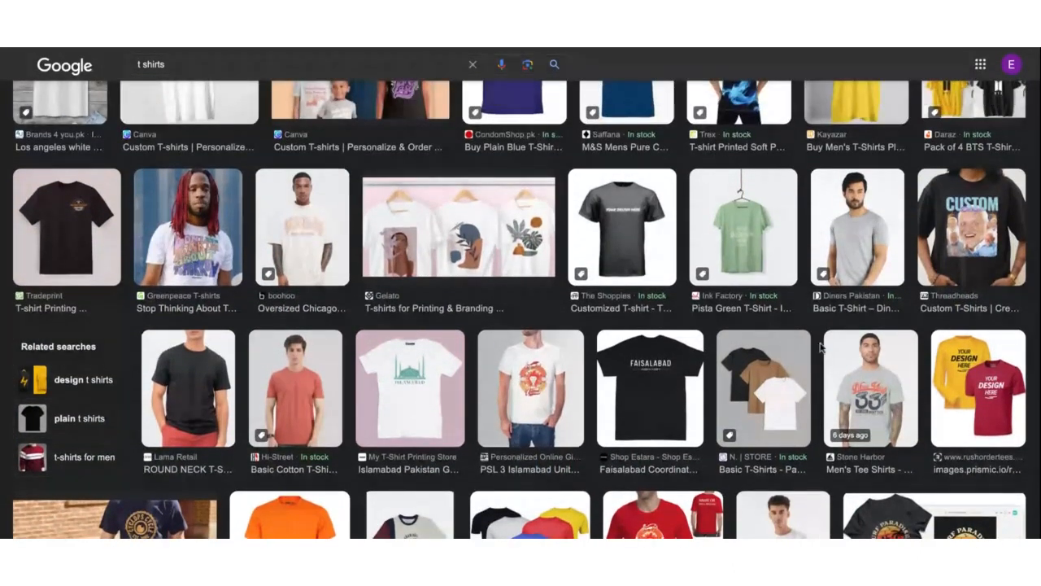
pyautogui.scroll(2, 822, 345)
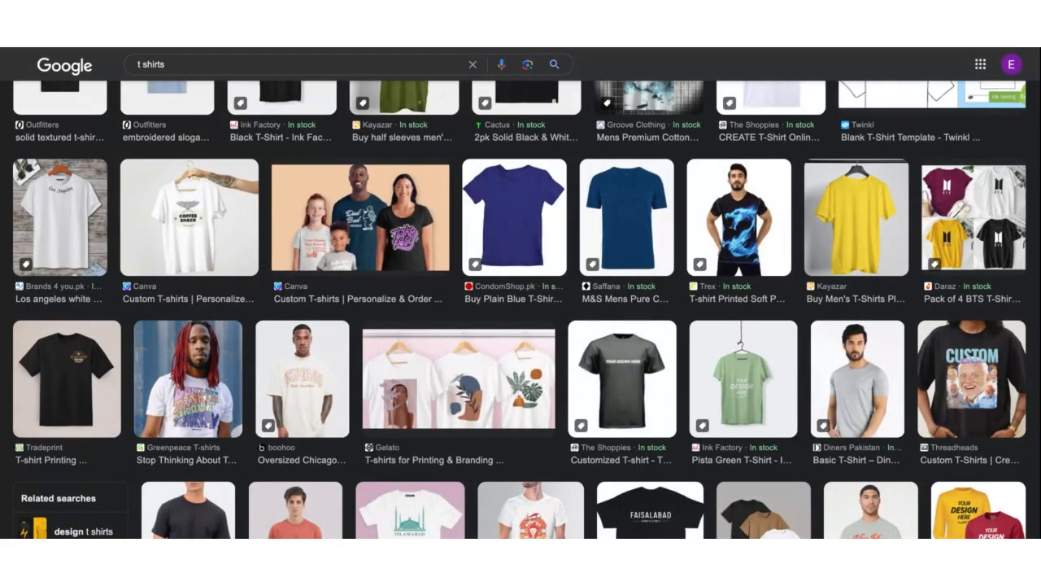
pyautogui.scroll(3, 521, 326)
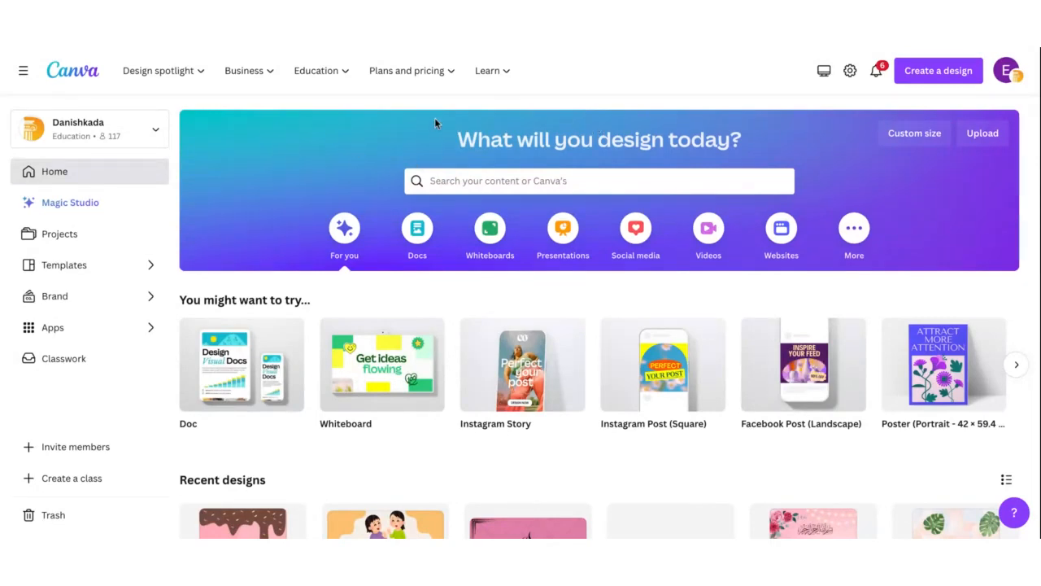
# - Create a new blank T-shirt design in Canva from the T-Shirts print category, declining to open it in the desktop app
pyautogui.moveTo(426, 87)
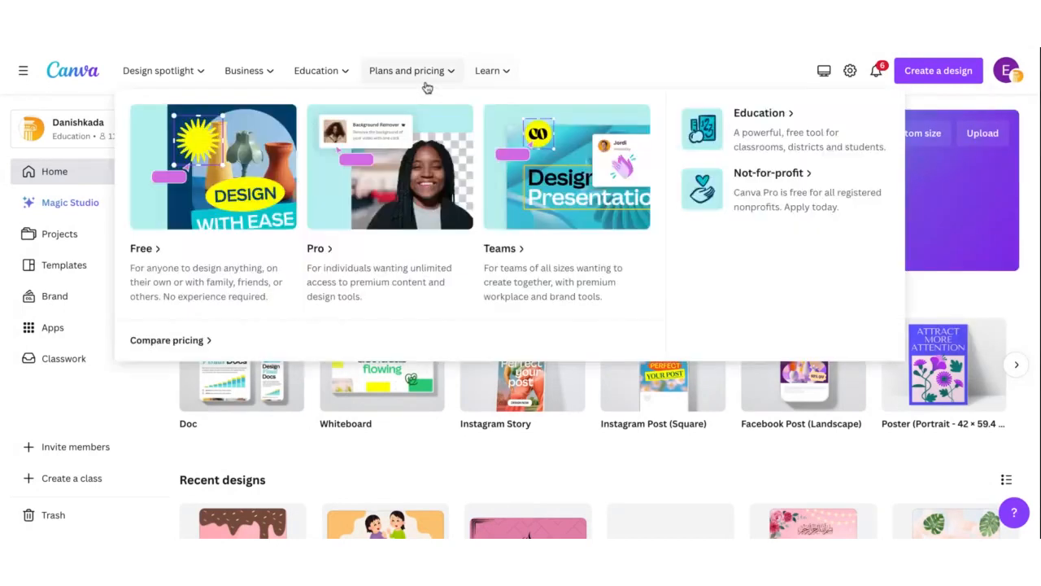
pyautogui.moveTo(341, 77)
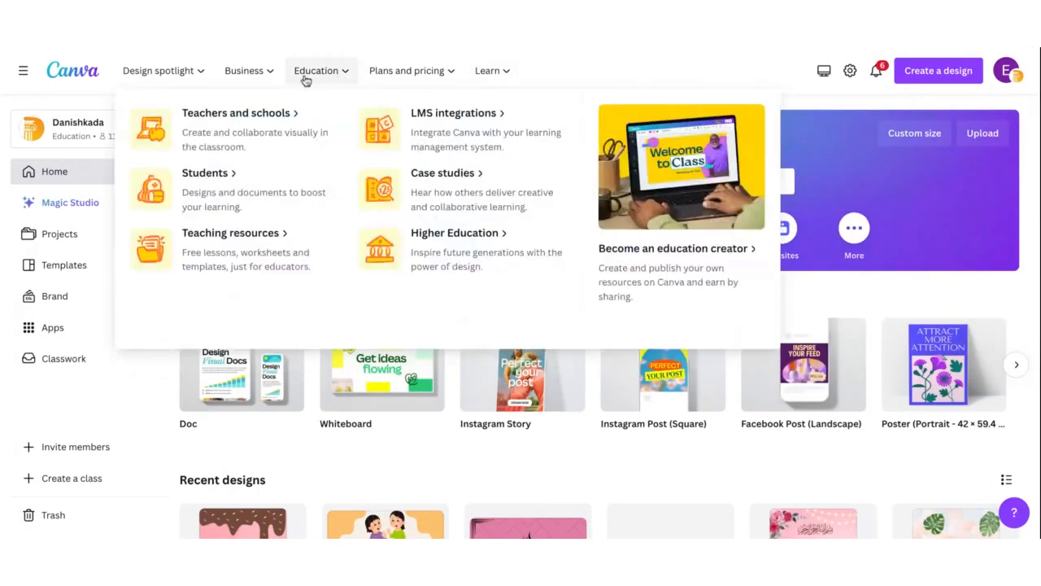
pyautogui.moveTo(265, 78)
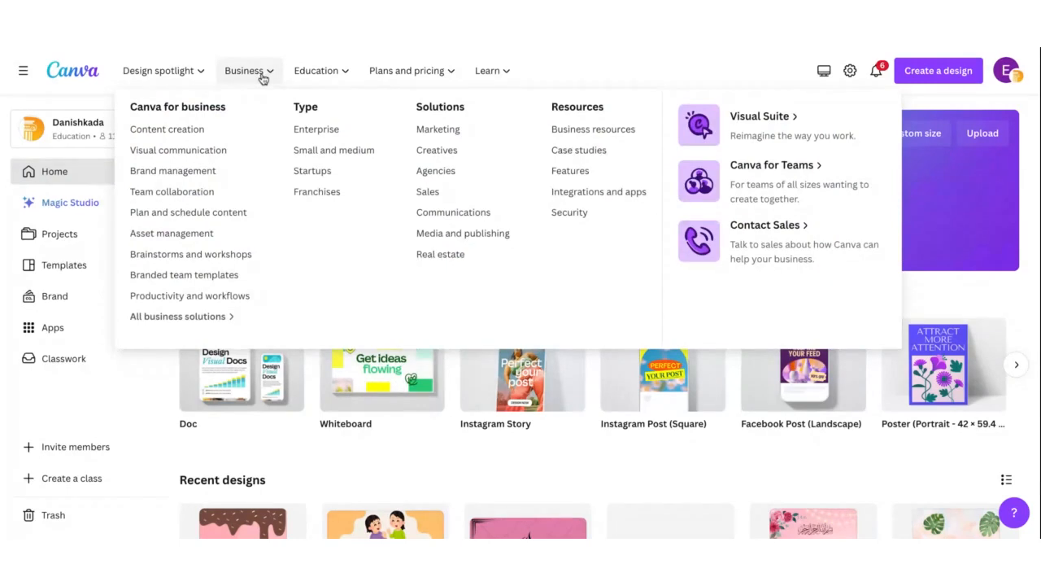
pyautogui.moveTo(176, 72)
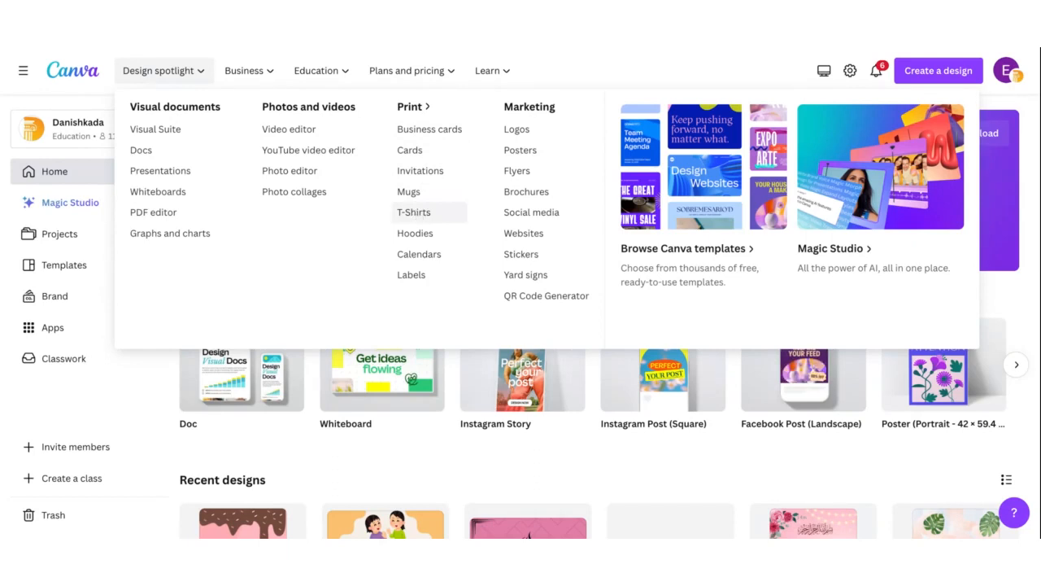
pyautogui.click(413, 212)
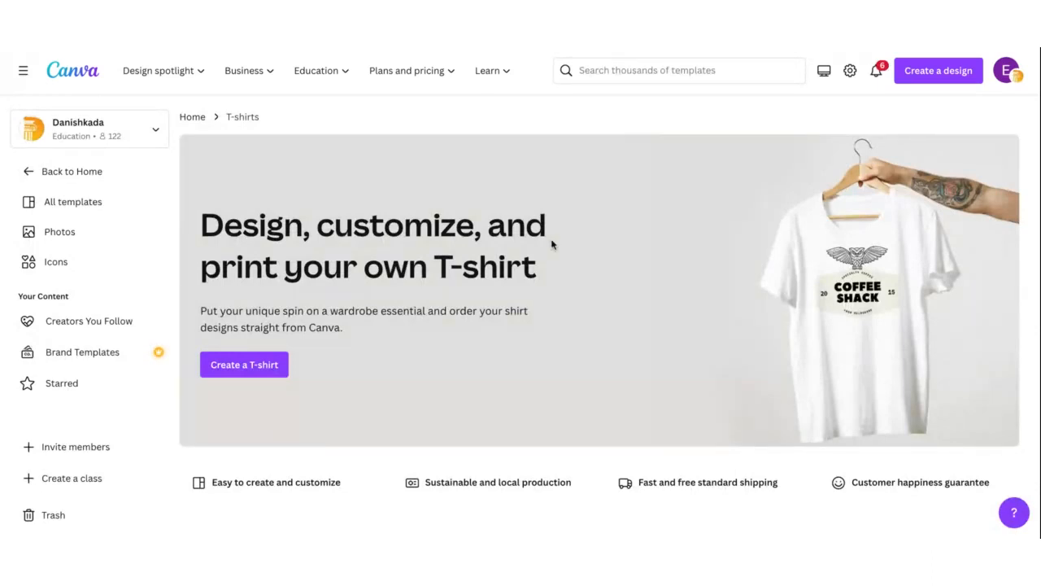
pyautogui.click(248, 366)
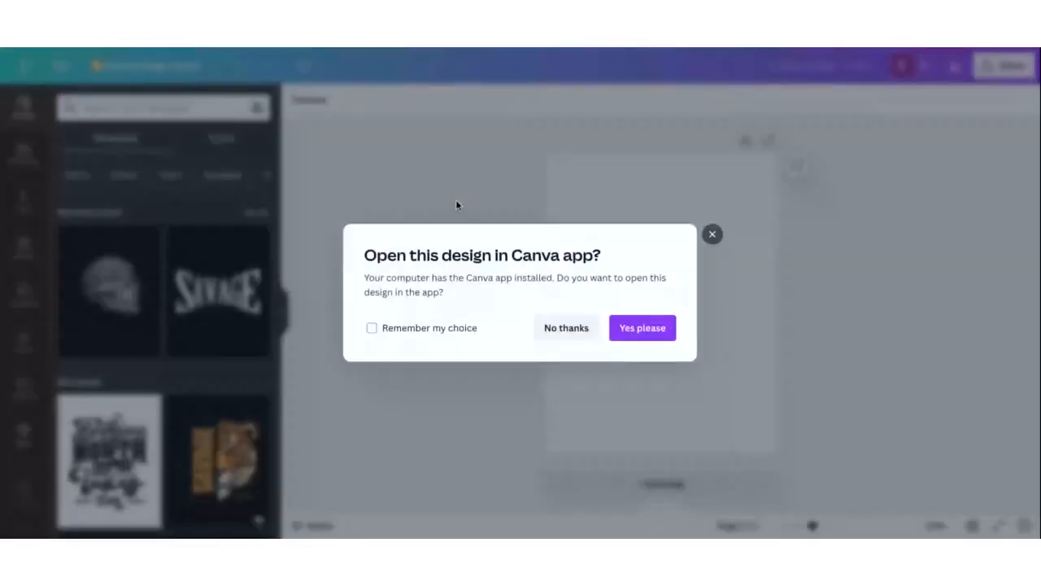
pyautogui.click(584, 336)
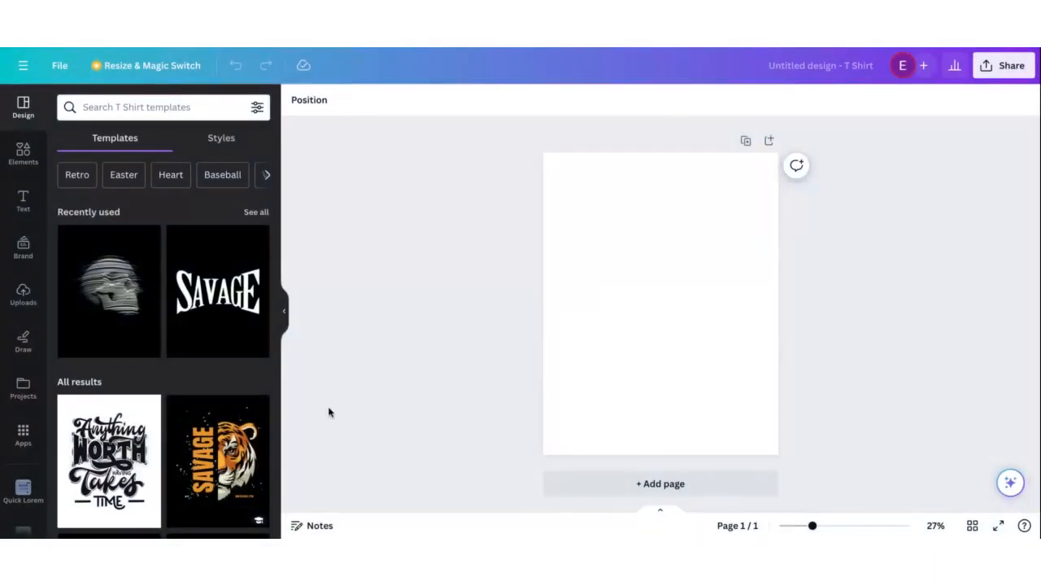
# - Examine the available T-shirt templates for a suitable starting design
pyautogui.scroll(-4, 231, 438)
pyautogui.scroll(-5, 231, 437)
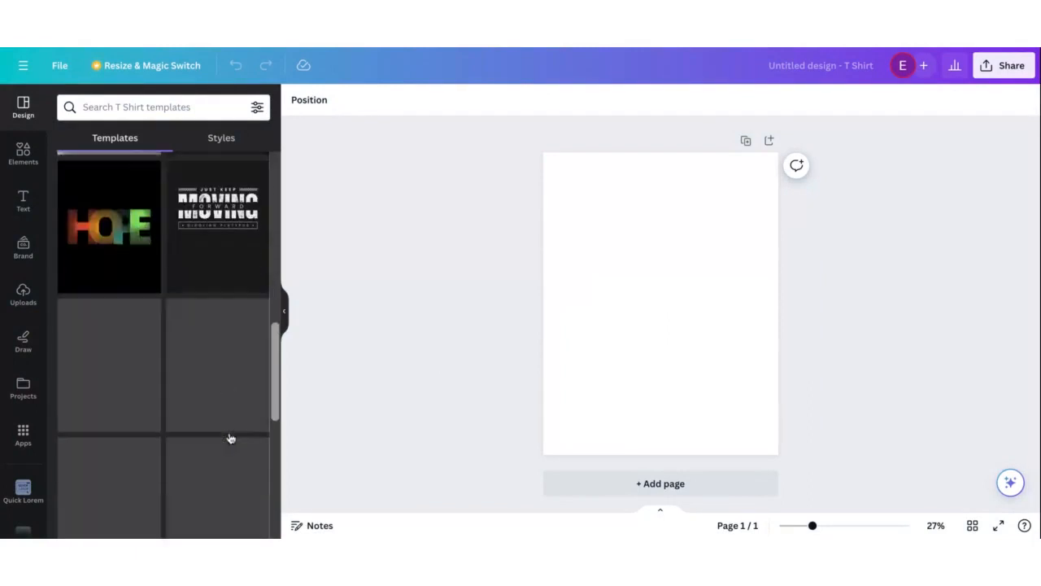
pyautogui.scroll(-4, 231, 438)
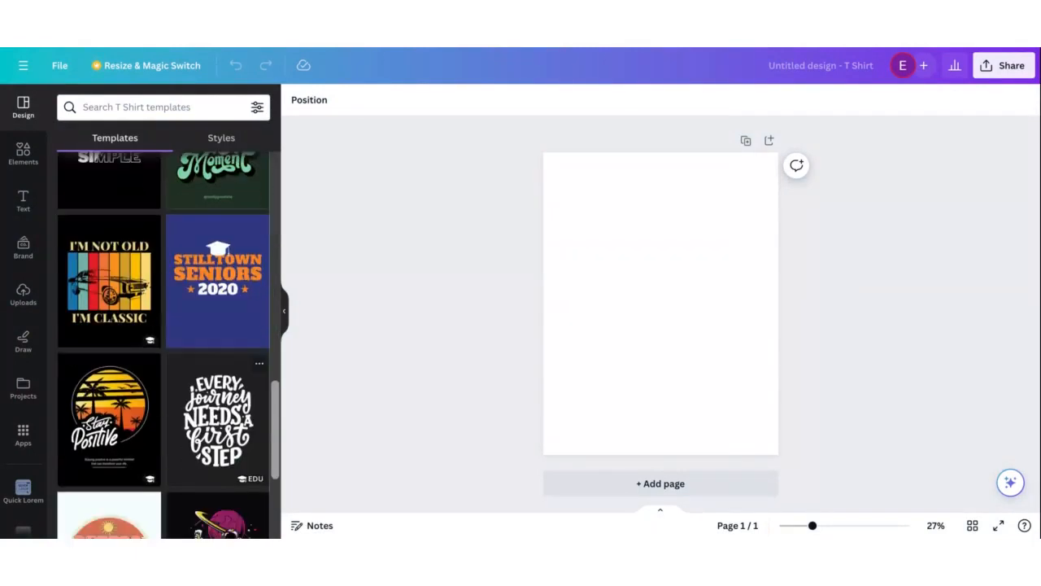
pyautogui.scroll(-3, 163, 341)
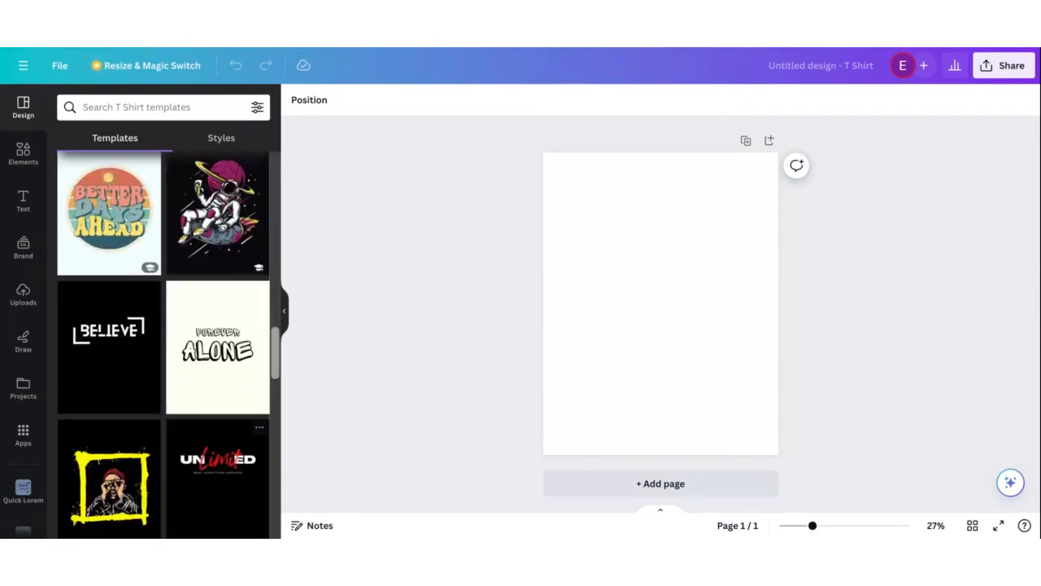
pyautogui.scroll(-3, 162, 342)
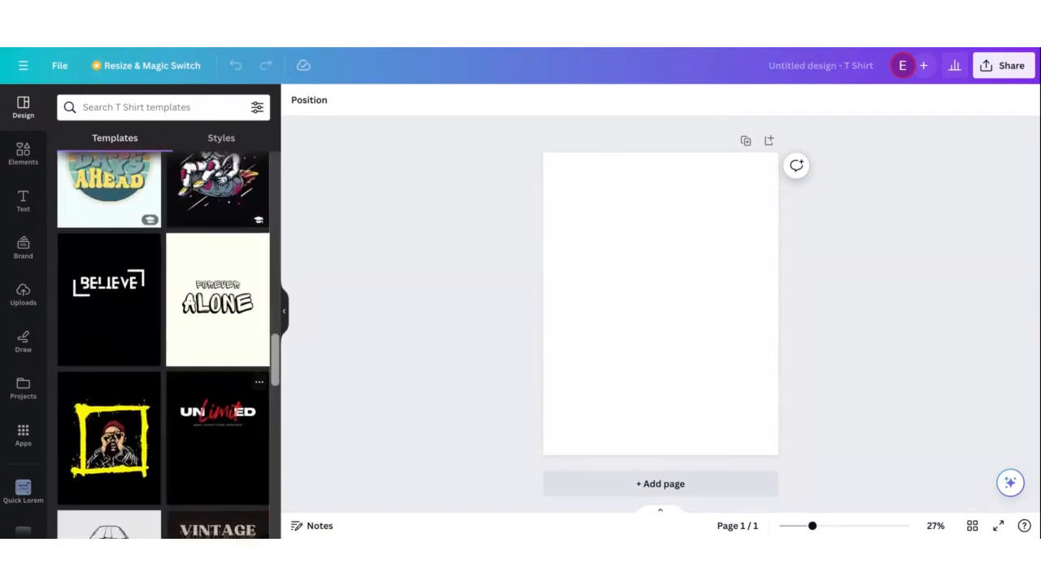
pyautogui.scroll(-3, 218, 407)
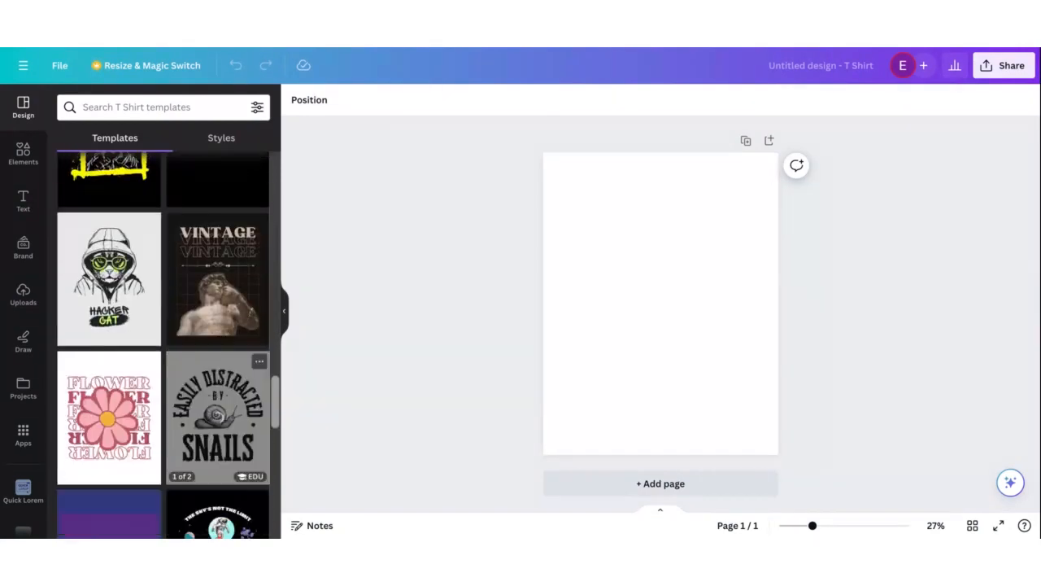
pyautogui.scroll(-2, 217, 399)
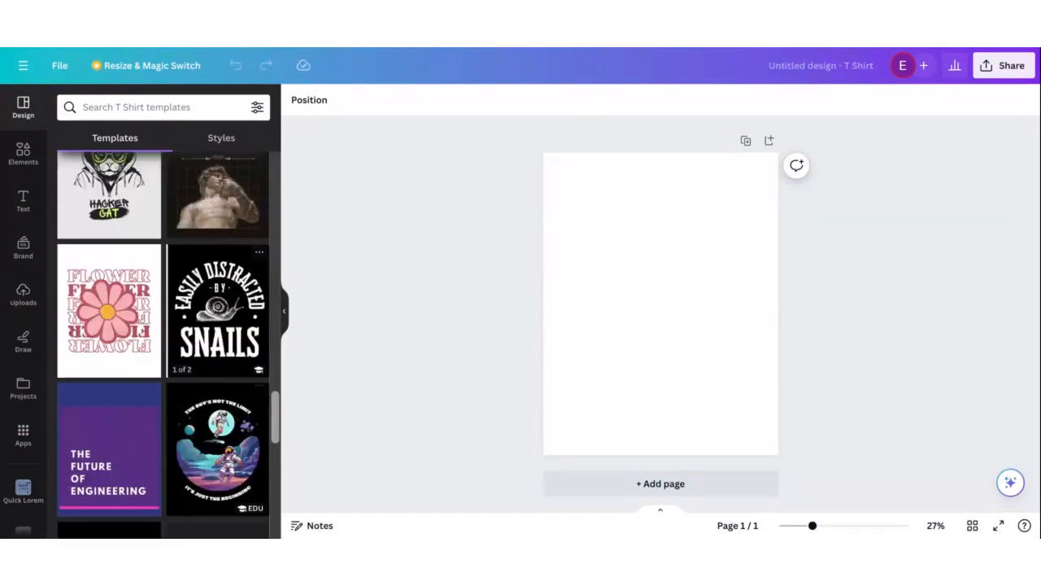
pyautogui.scroll(-3, 168, 345)
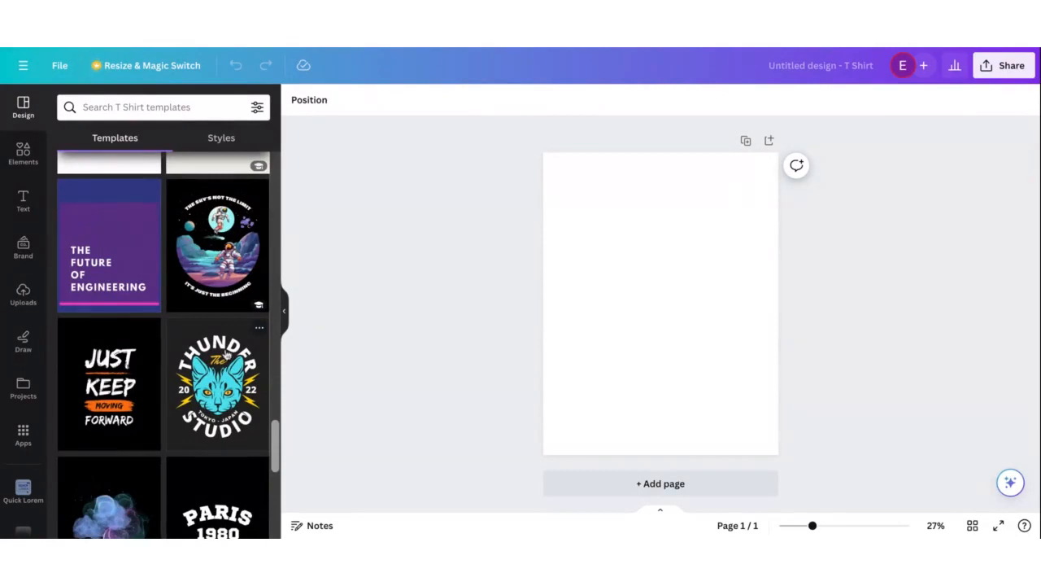
pyautogui.scroll(10, 223, 346)
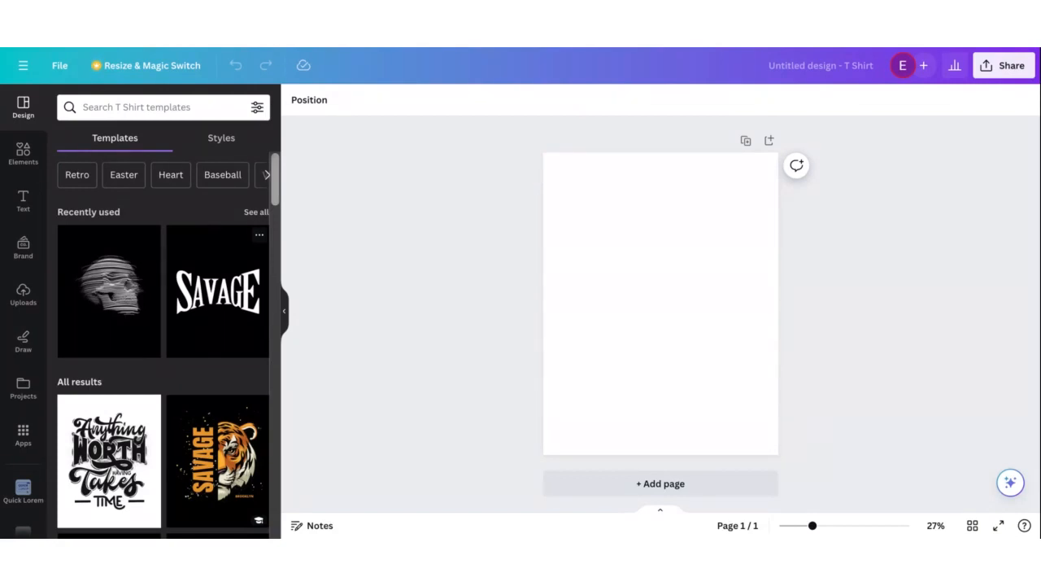
# - Apply the recently used White Minimalist Glitch Point Skull T-shirt template and delete its skull image, keeping the black background
pyautogui.click(147, 346)
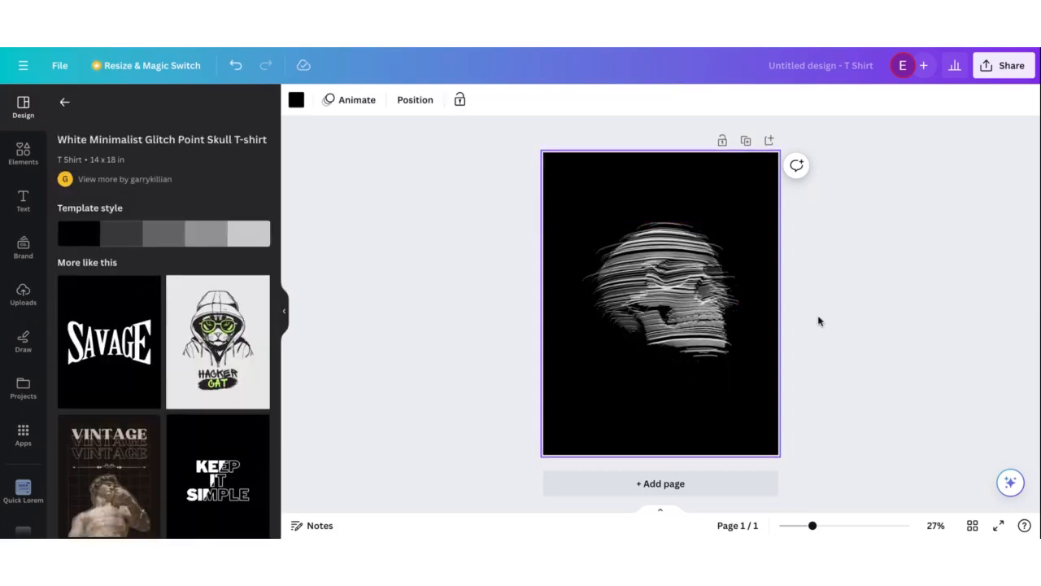
pyautogui.click(669, 322)
pyautogui.moveTo(669, 322); pyautogui.dragTo(672, 322)
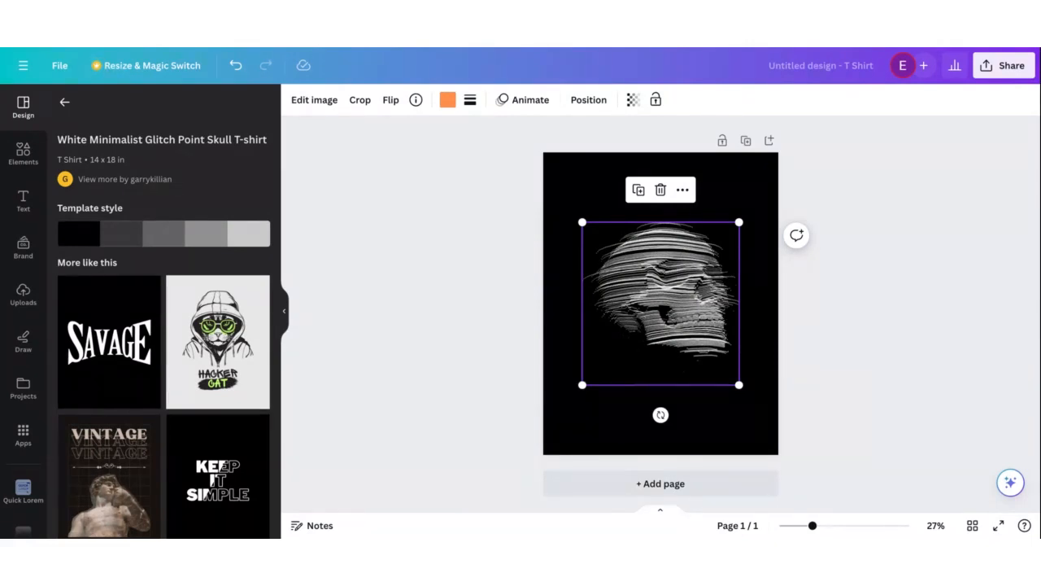
pyautogui.click(662, 192)
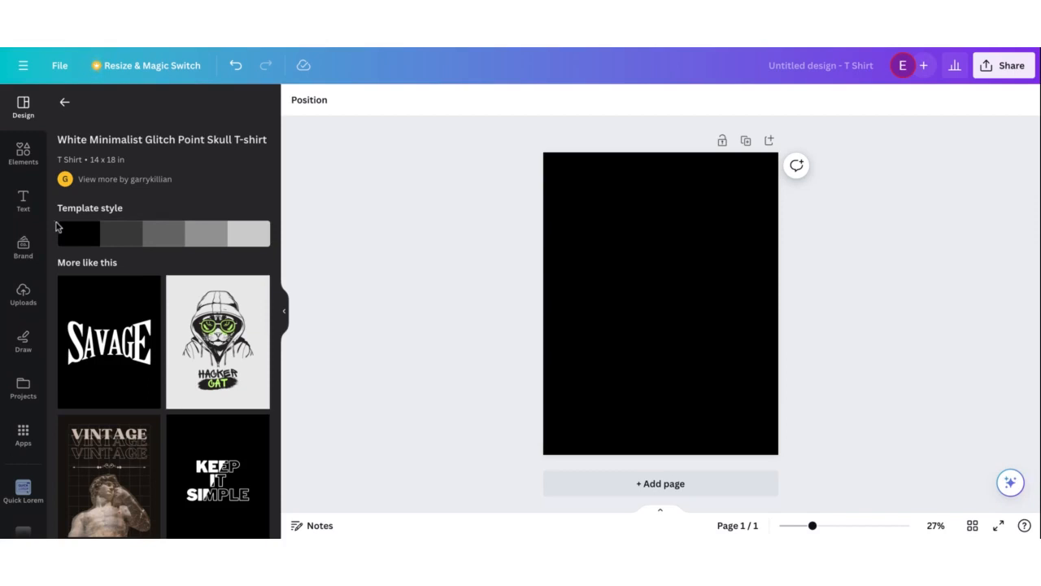
# - Add a text box reading "ITS ALL ABOUT" and move it slightly above the middle of the black page
pyautogui.click(23, 210)
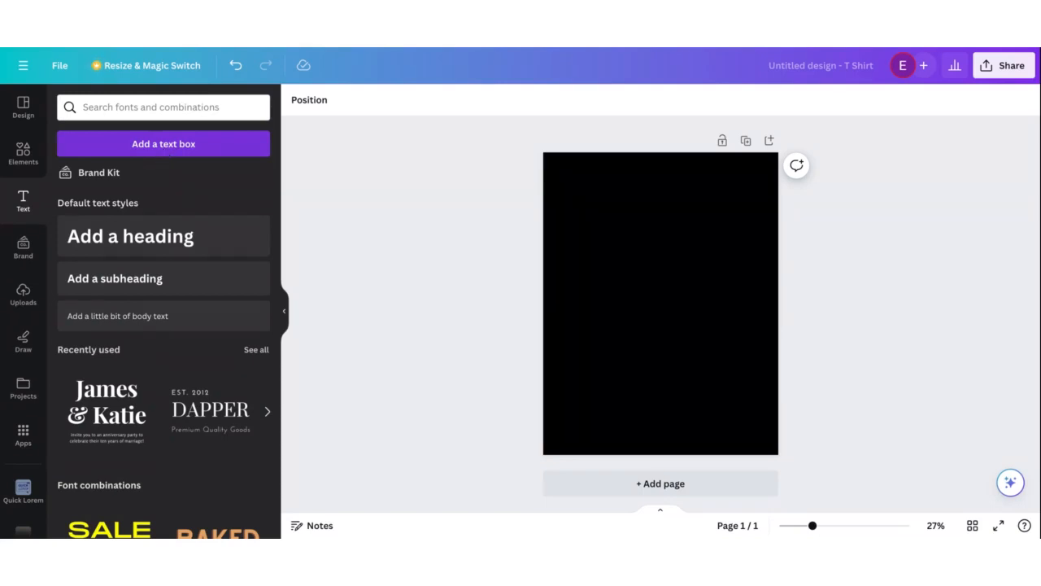
pyautogui.click(164, 144)
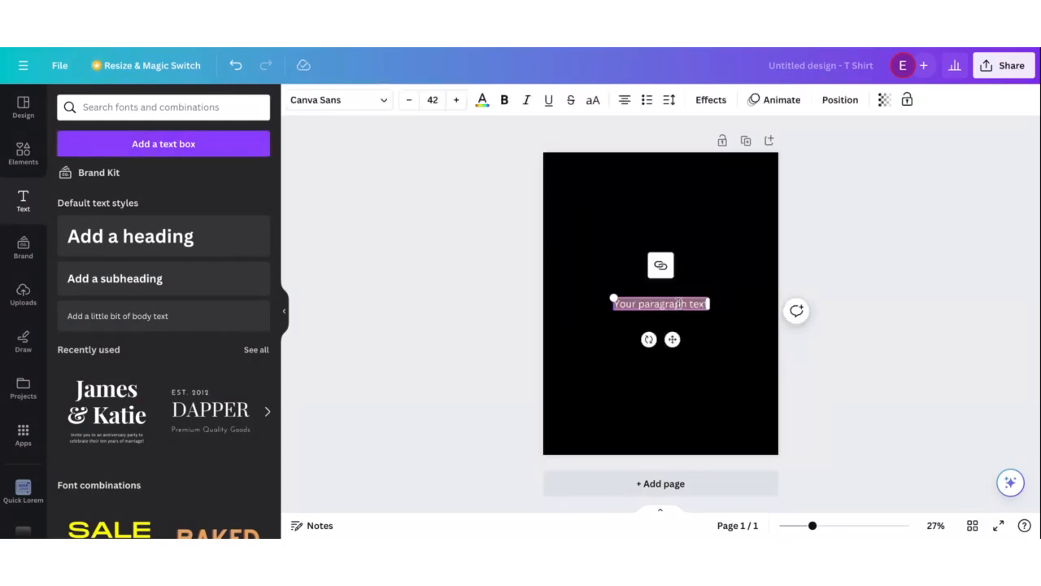
pyautogui.doubleClick(679, 303)
pyautogui.press('BackSpace')
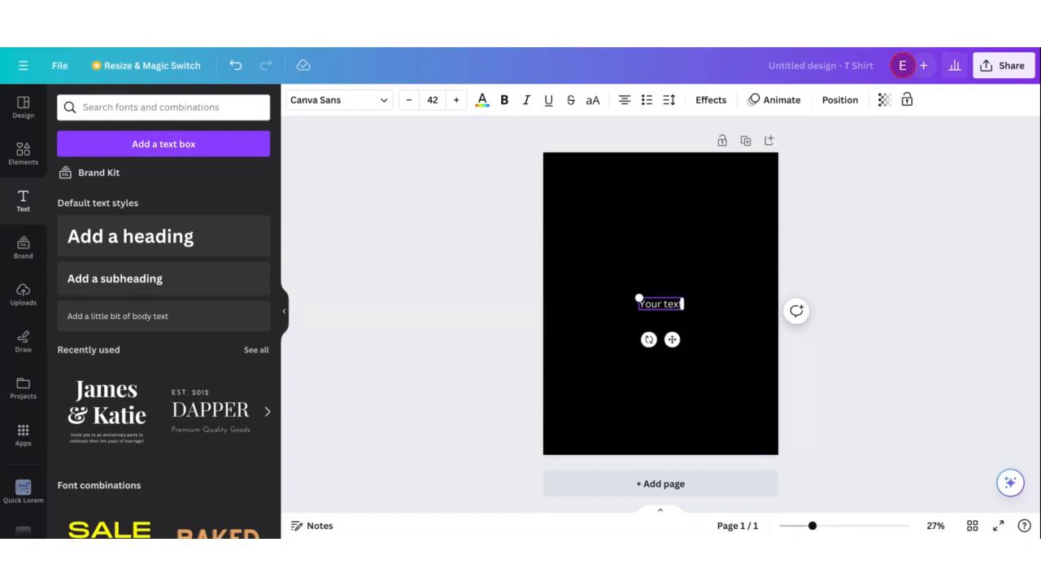
pyautogui.hotkey('ctrl', 'a')
pyautogui.press('BackSpace')
pyautogui.write('Its')
pyautogui.press('BackSpace')
pyautogui.press('BackSpace')
pyautogui.press('BackSpace')
pyautogui.write('ITS ALL ABOUT')
pyautogui.click(952, 321)
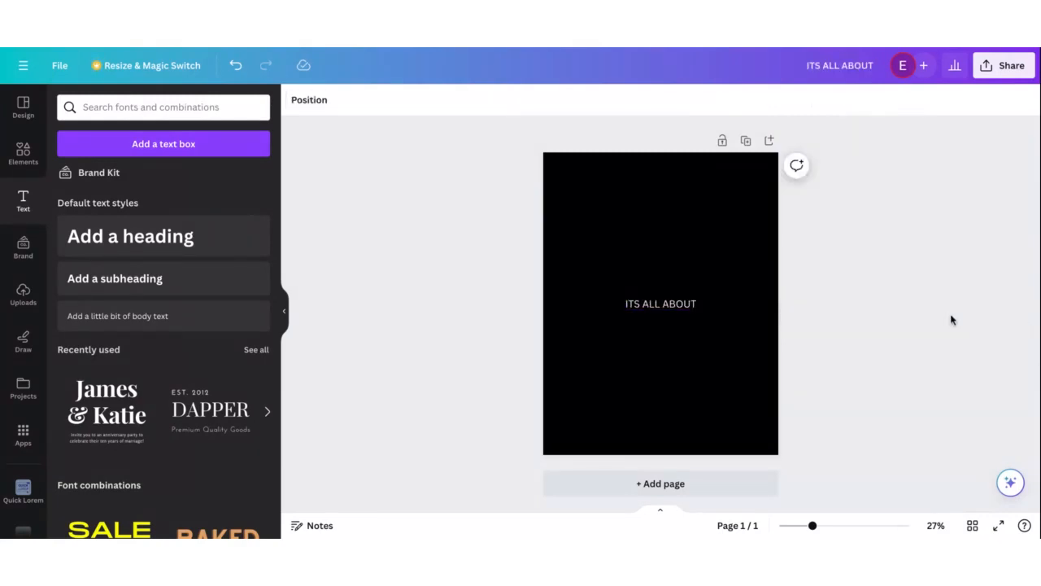
pyautogui.moveTo(683, 304); pyautogui.dragTo(682, 262)
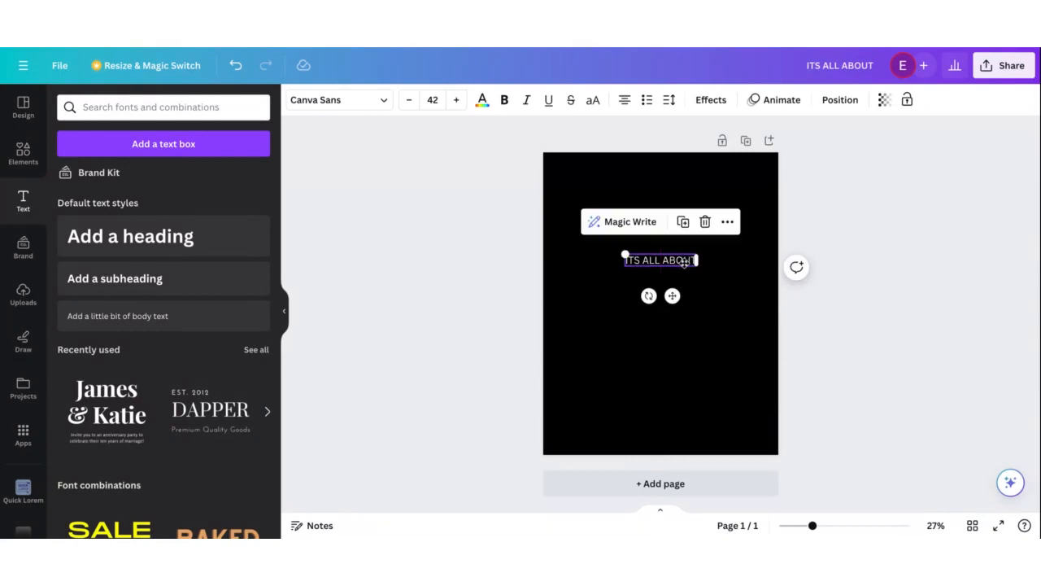
# - Change the font of the "ITS ALL ABOUT" text to Inter after trying TT Hoves
pyautogui.click(367, 113)
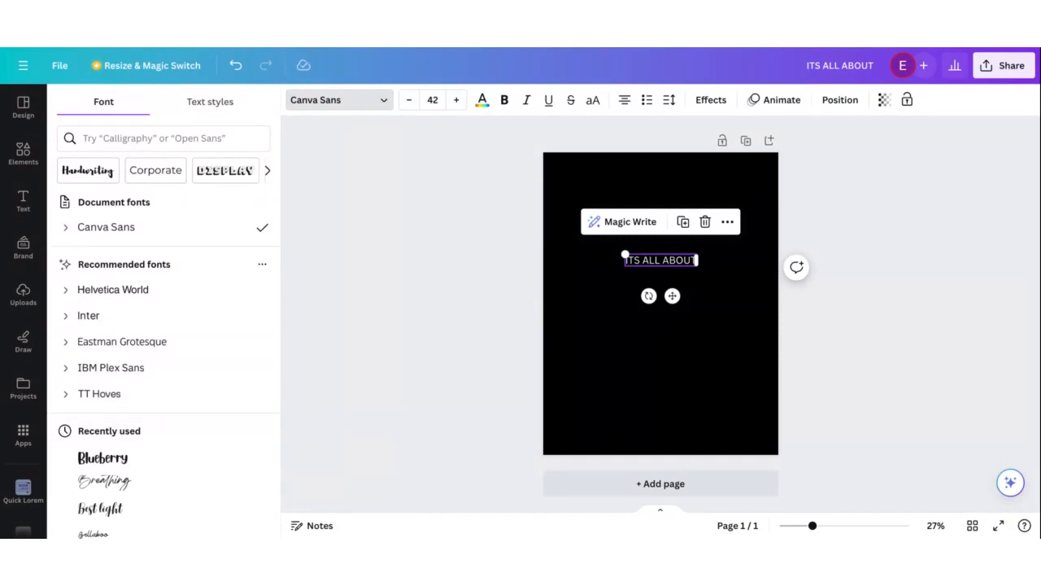
pyautogui.scroll(-2, 130, 366)
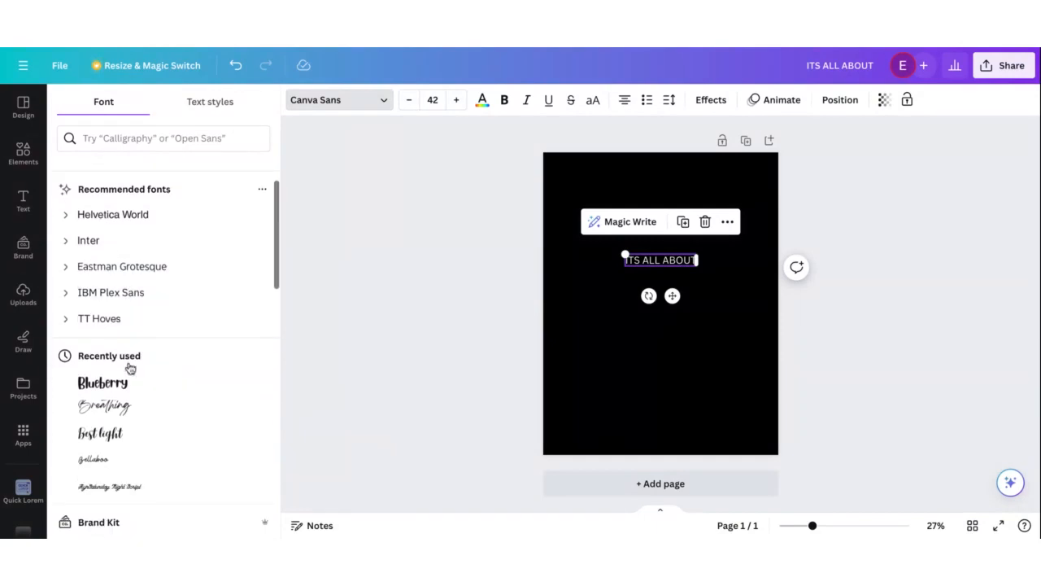
pyautogui.scroll(-2, 130, 368)
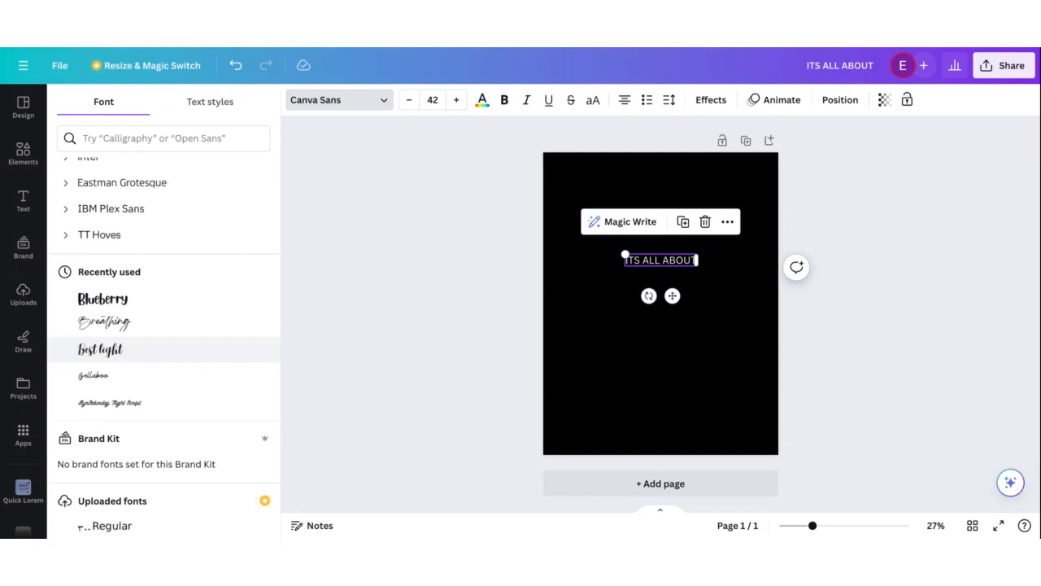
pyautogui.scroll(2, 131, 368)
pyautogui.click(126, 325)
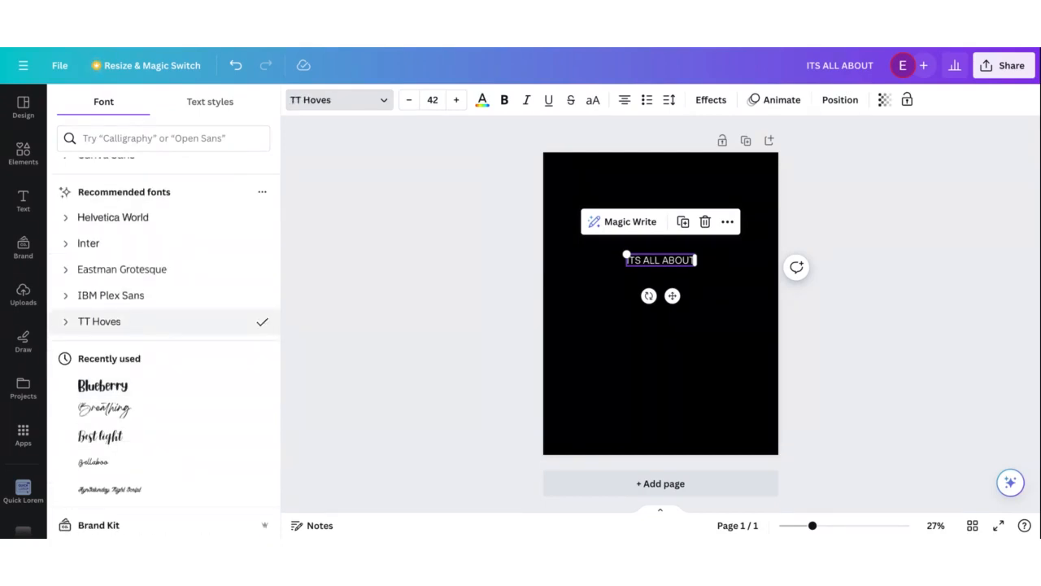
pyautogui.click(149, 256)
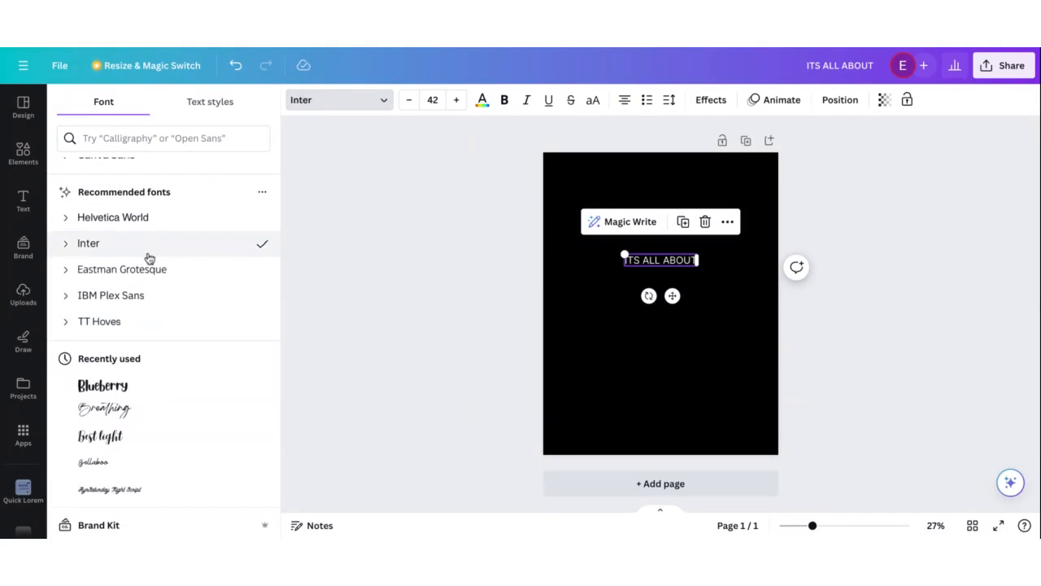
# - Examine the recently used, uploaded and popular fonts for alternatives for the "ITS ALL ABOUT" text
pyautogui.scroll(-4, 142, 320)
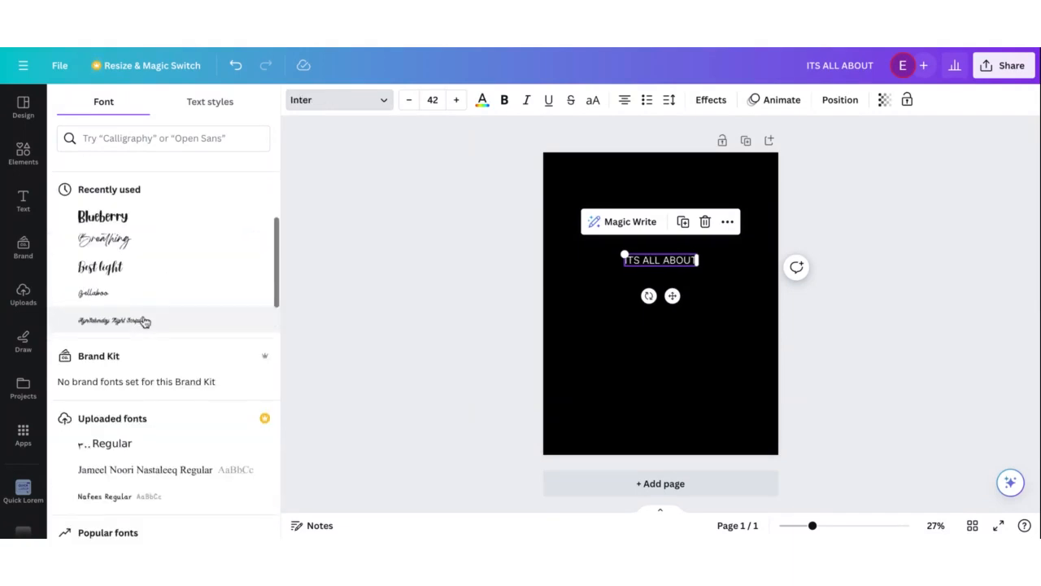
pyautogui.scroll(-4, 144, 321)
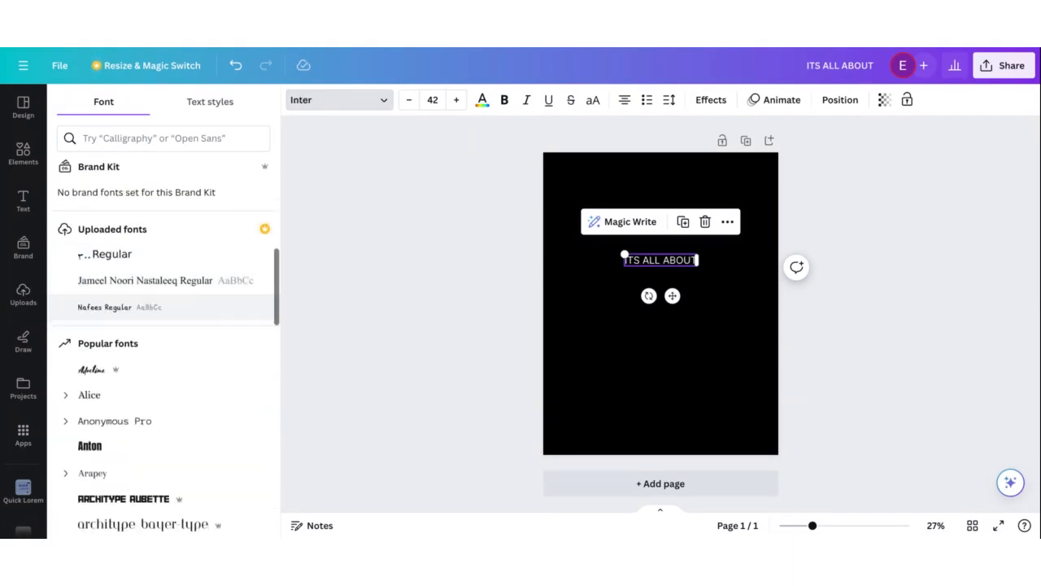
pyautogui.scroll(3, 144, 318)
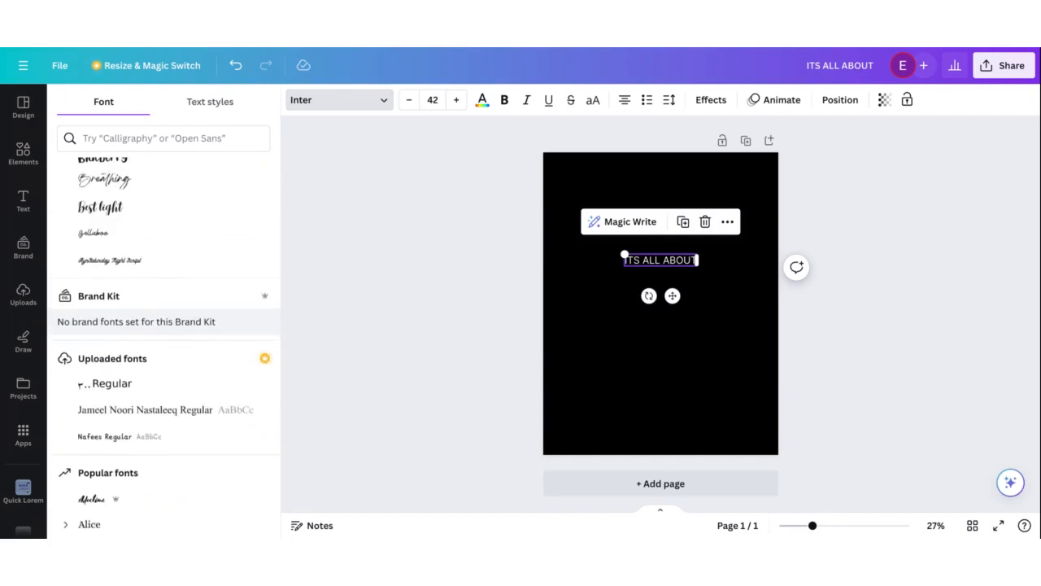
pyautogui.scroll(4, 144, 321)
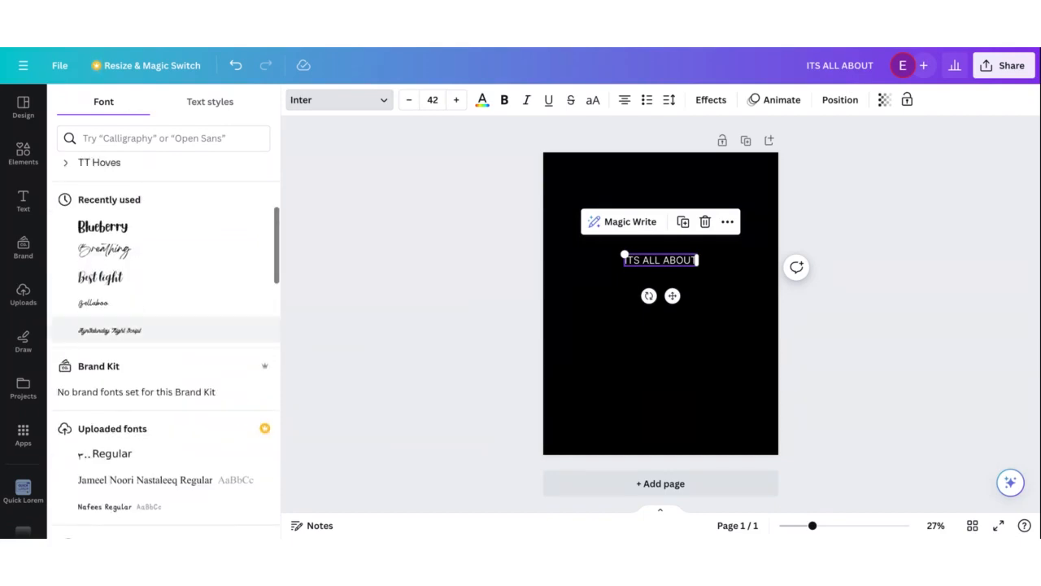
pyautogui.scroll(1, 201, 321)
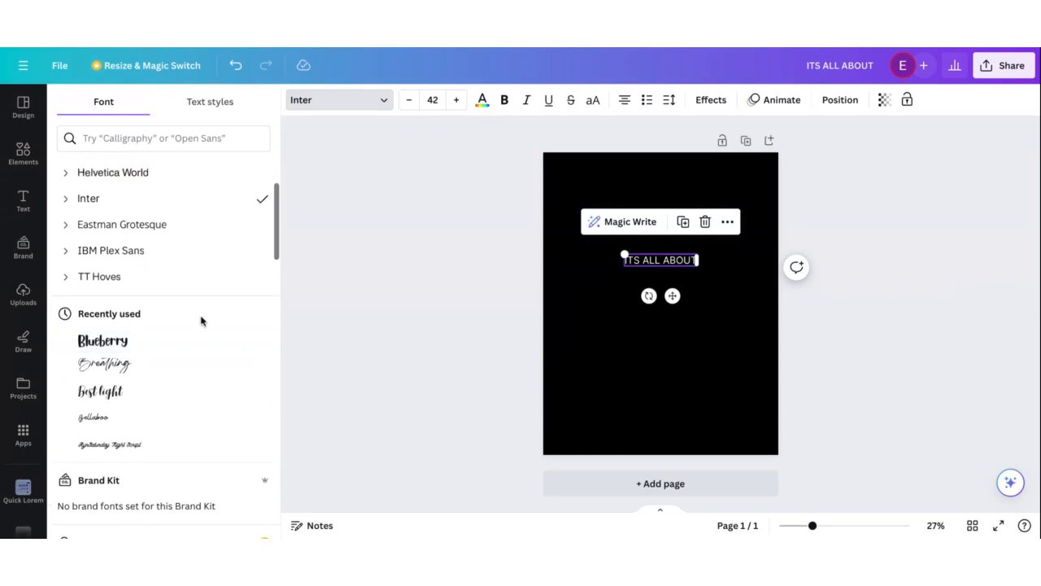
pyautogui.click(369, 320)
pyautogui.click(369, 321)
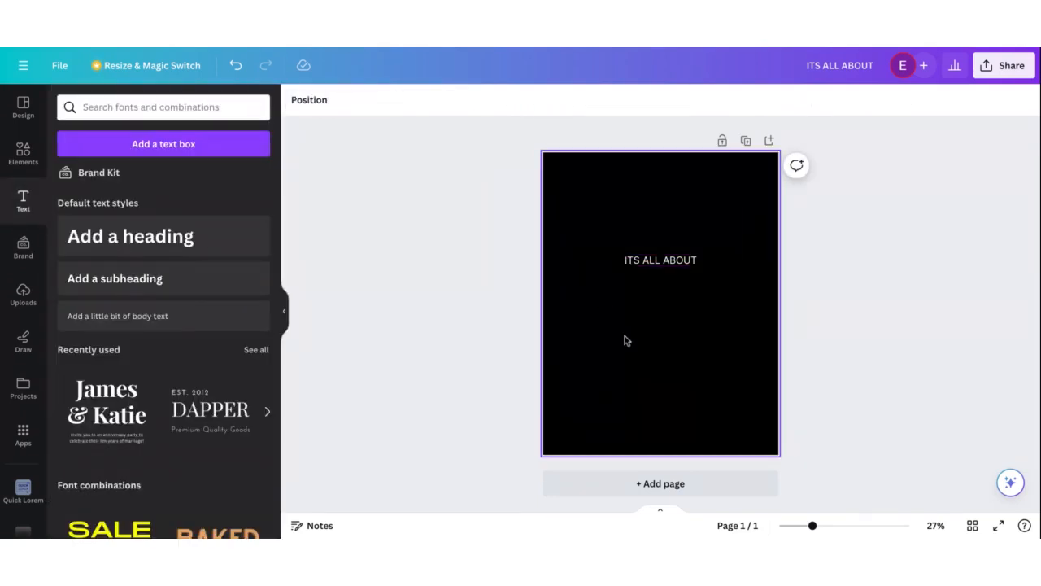
pyautogui.click(658, 266)
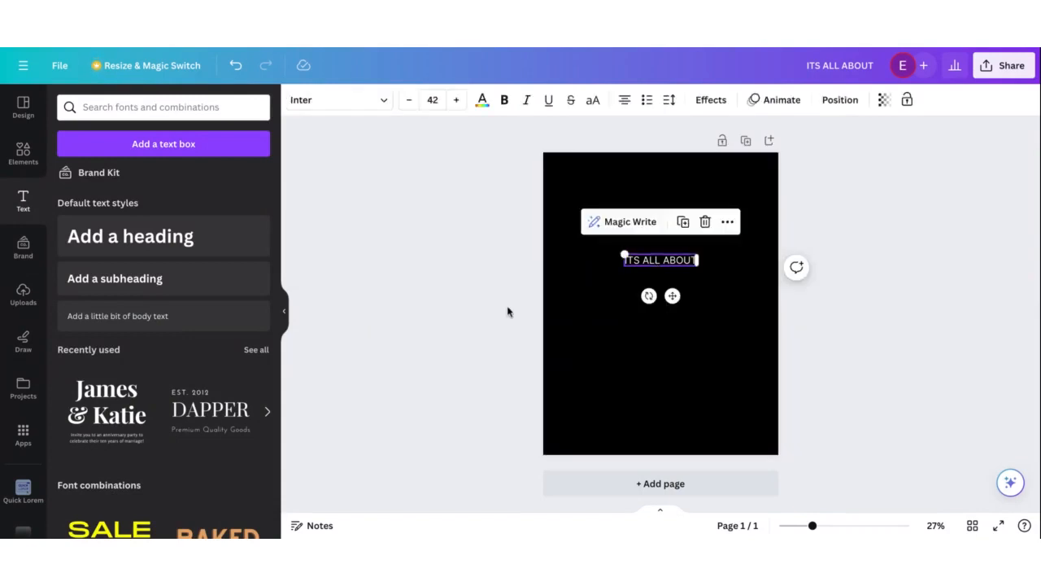
pyautogui.click(409, 278)
# - Add a second text box to the page and set its font size to 36
pyautogui.click(200, 150)
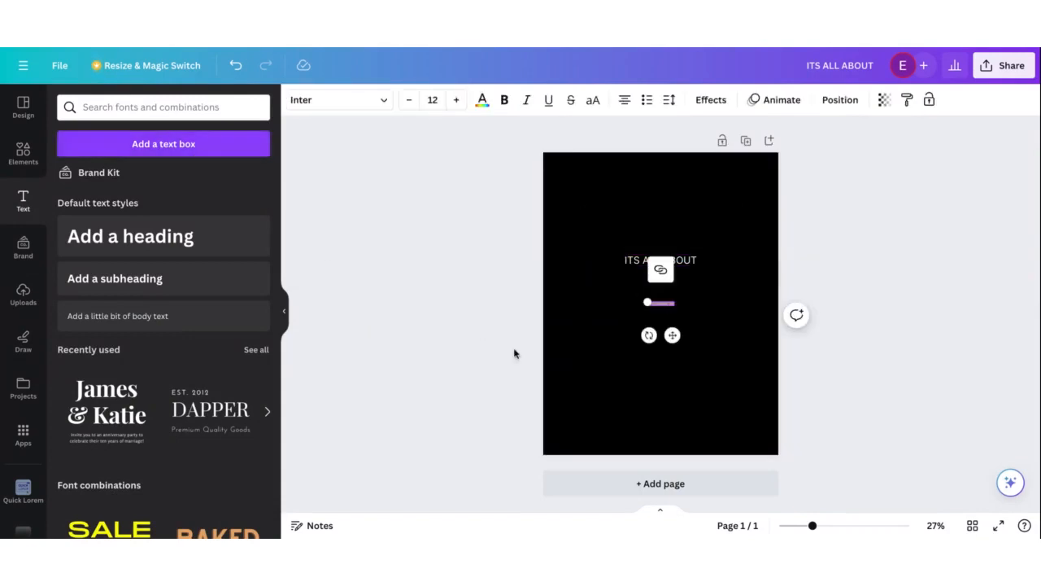
pyautogui.click(457, 100)
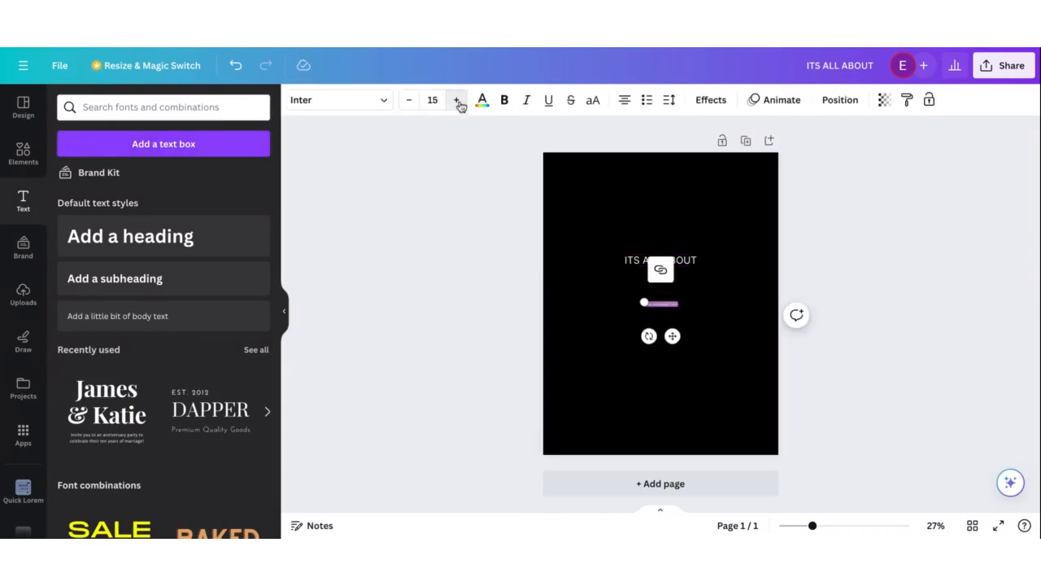
pyautogui.click(456, 99)
pyautogui.click(456, 99)
pyautogui.click(456, 99)
pyautogui.click(457, 99)
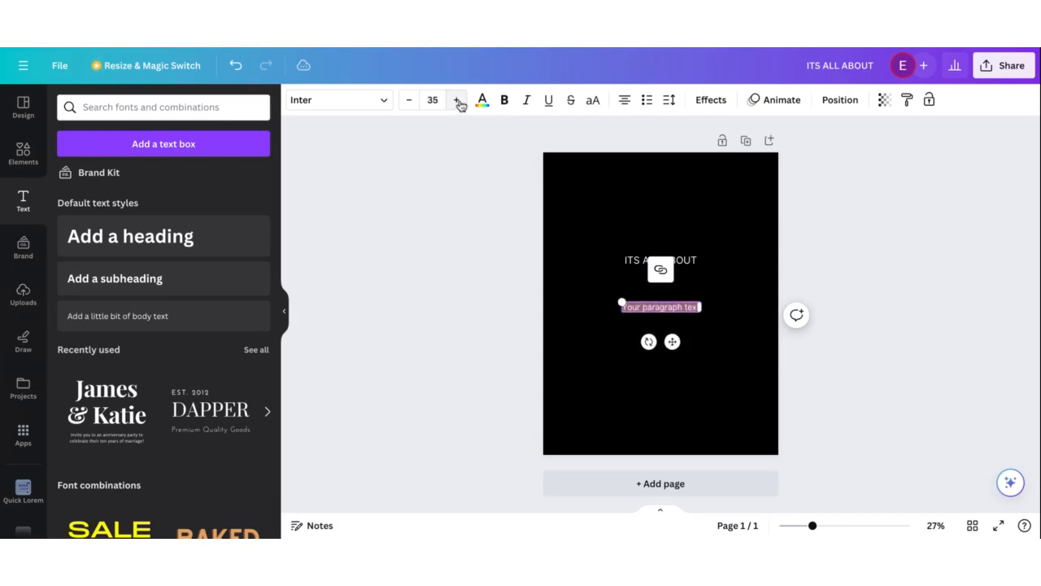
pyautogui.click(457, 99)
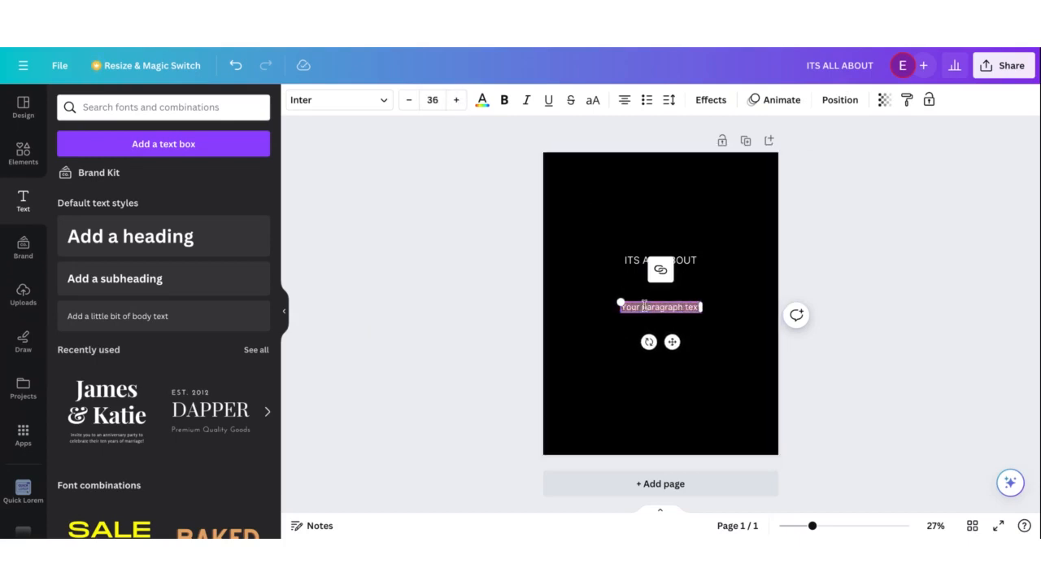
# - Replace the placeholder in the second text box with "finding the" and move it directly below "ITS ALL ABOUT"
pyautogui.press('BackSpace')
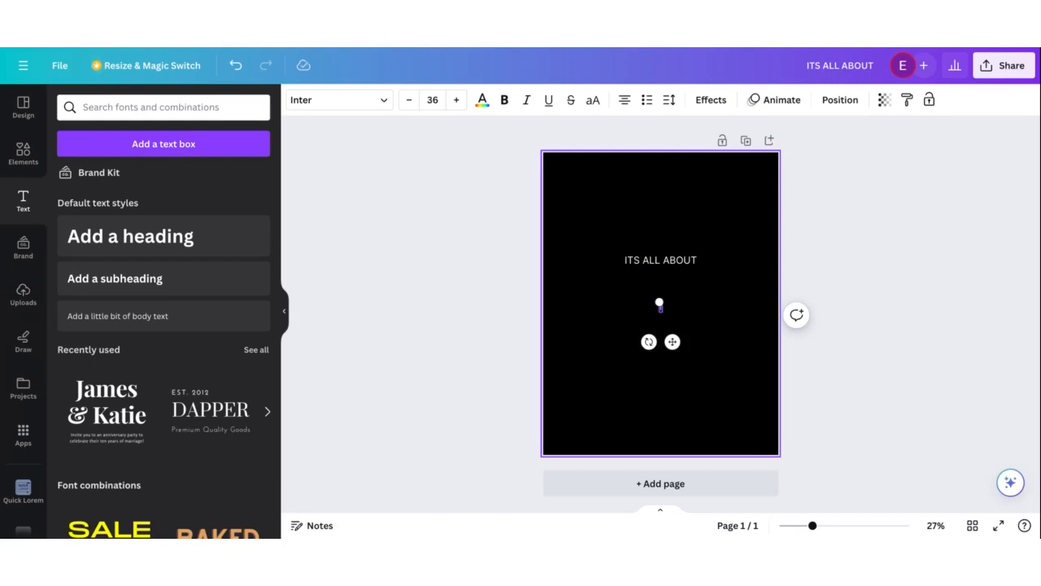
pyautogui.write('finding')
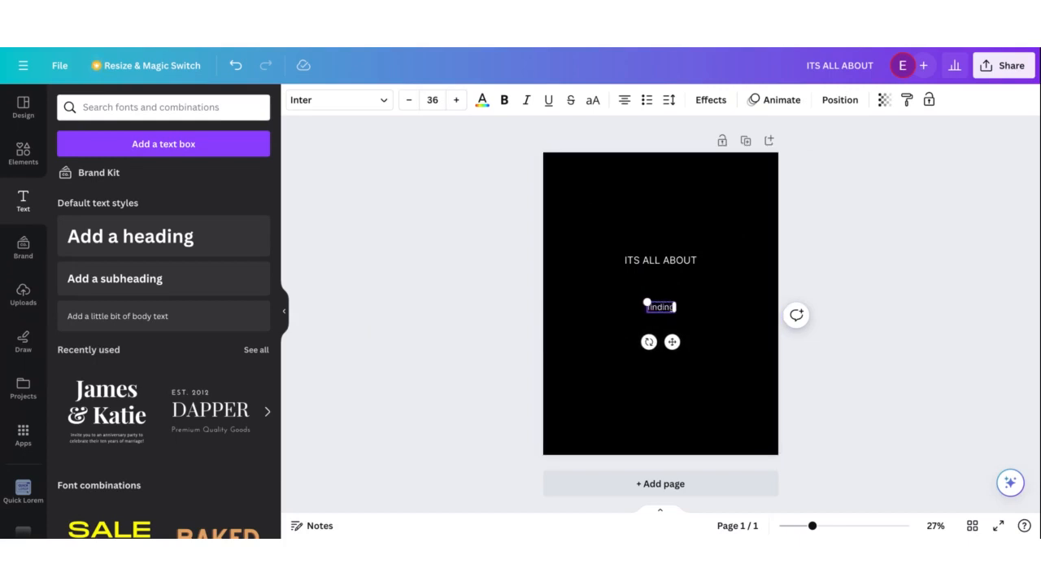
pyautogui.write(' the')
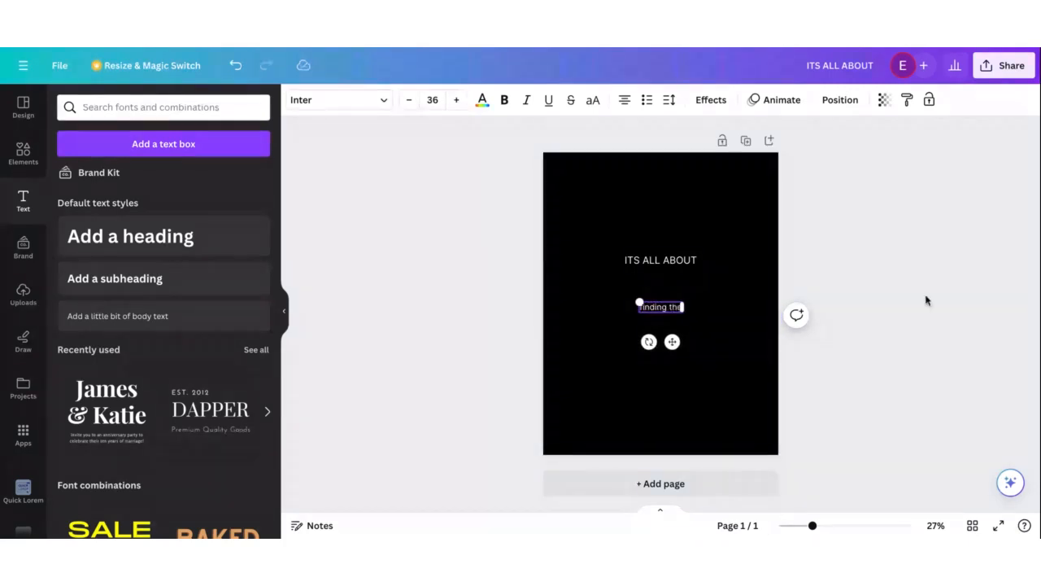
pyautogui.click(925, 297)
pyautogui.moveTo(665, 316); pyautogui.dragTo(669, 279)
pyautogui.click(868, 249)
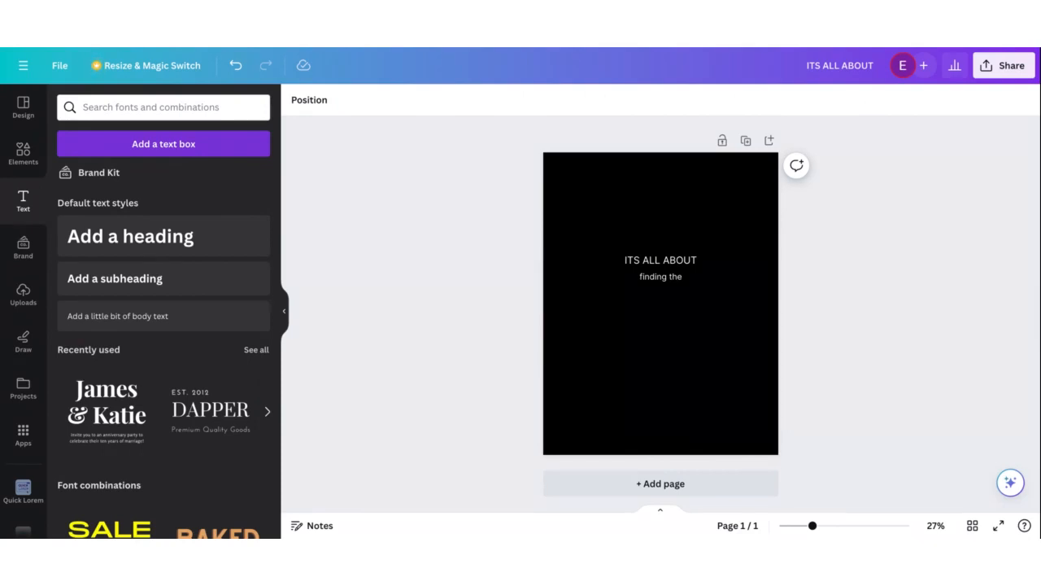
# - Search the elements for "ribbon" and show all matching graphics
pyautogui.click(31, 163)
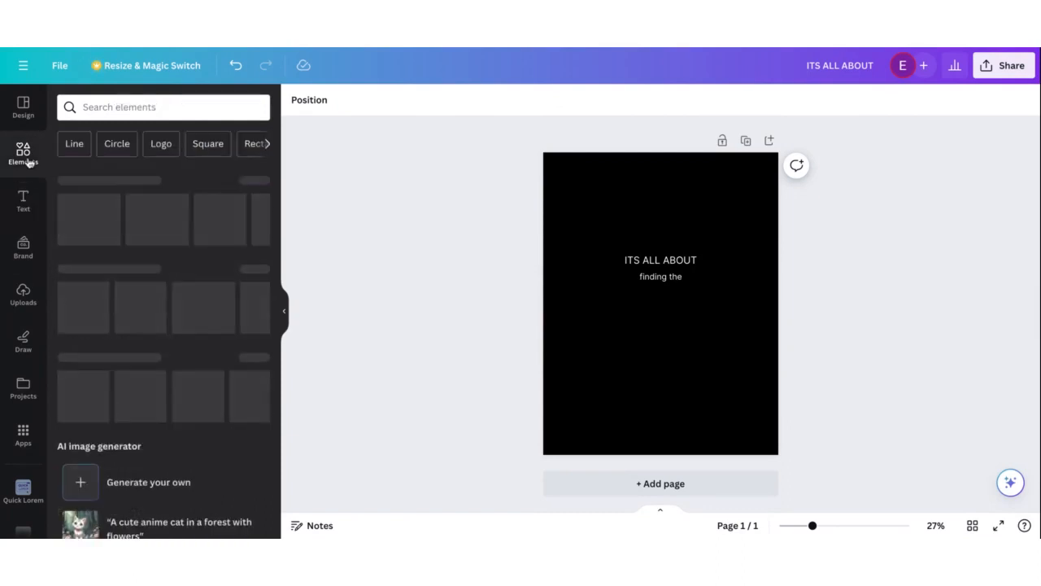
pyautogui.click(173, 106)
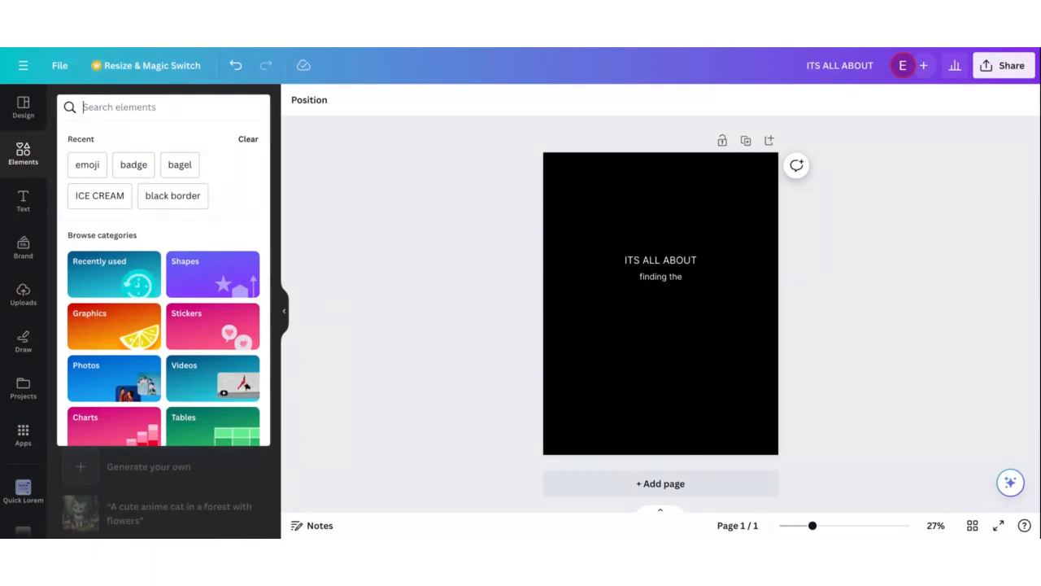
pyautogui.write('ribbon')
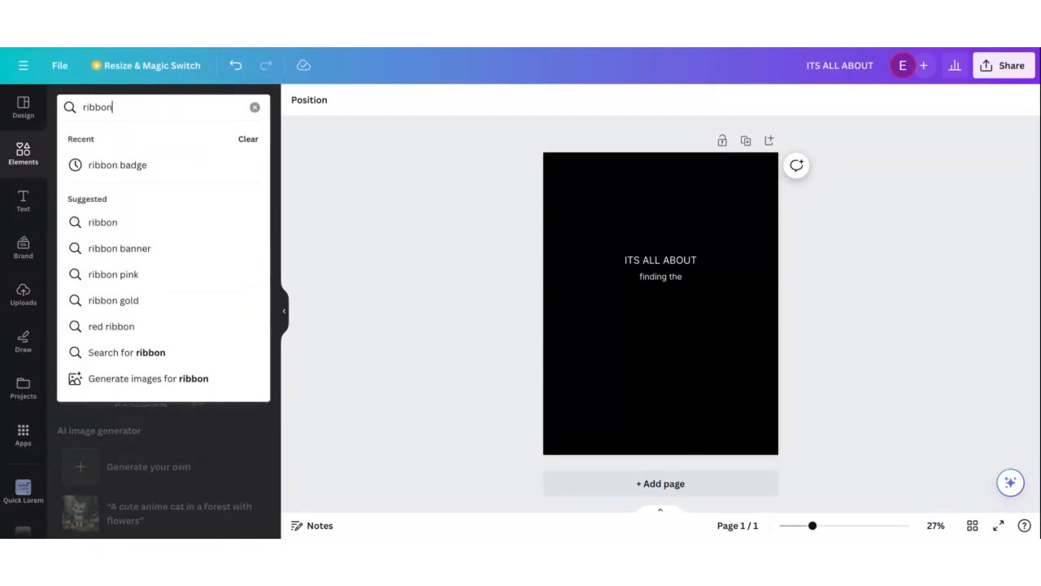
pyautogui.press('Return')
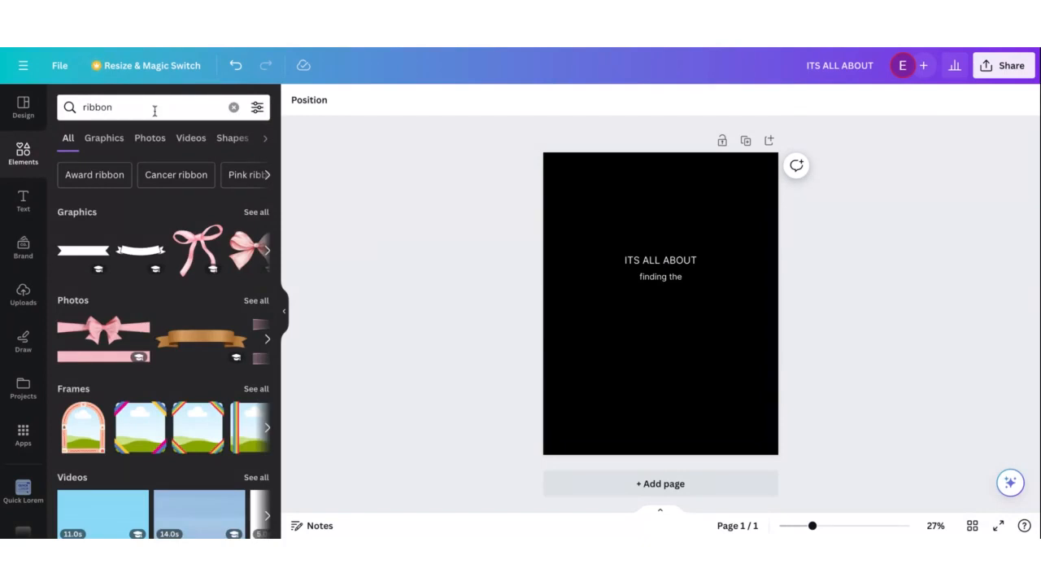
pyautogui.click(255, 212)
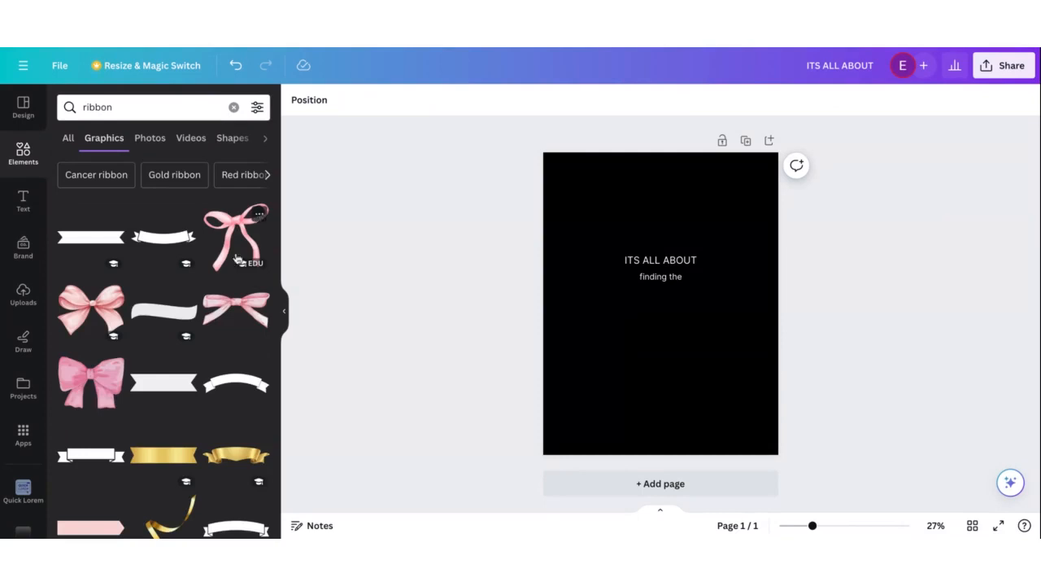
pyautogui.scroll(-1, 197, 340)
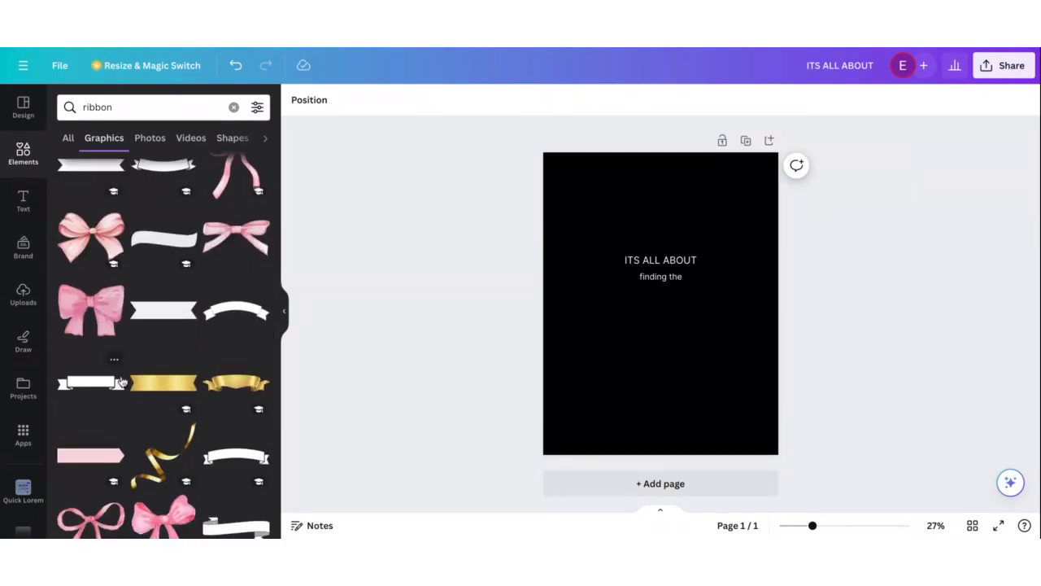
# - Try a straight ribbon and delete it, and place the curved white ribbon banner with folded ends just below "finding the"
pyautogui.click(99, 395)
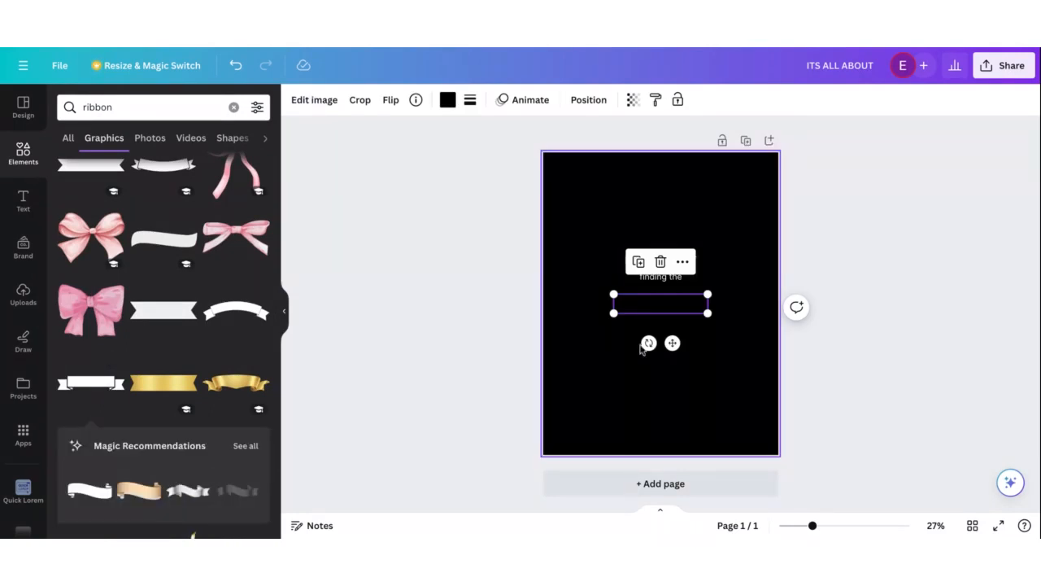
pyautogui.click(660, 263)
pyautogui.scroll(-5, 232, 366)
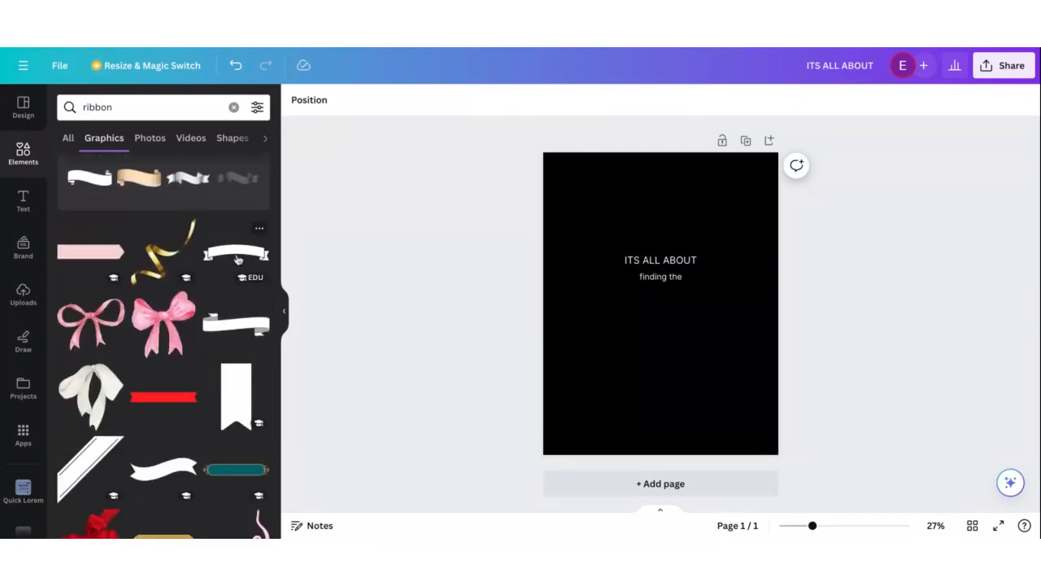
pyautogui.click(237, 259)
pyautogui.click(872, 301)
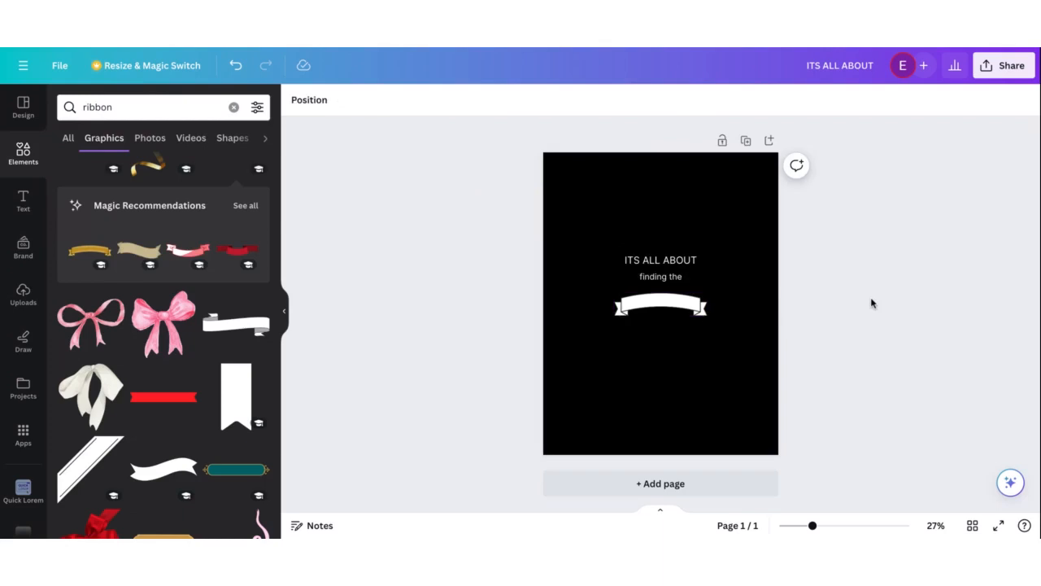
pyautogui.click(691, 307)
pyautogui.moveTo(691, 306); pyautogui.dragTo(690, 303)
# - Clear the ribbon search and add the thinner curved white ribbon banner from the recently used elements to the page
pyautogui.scroll(3, 179, 296)
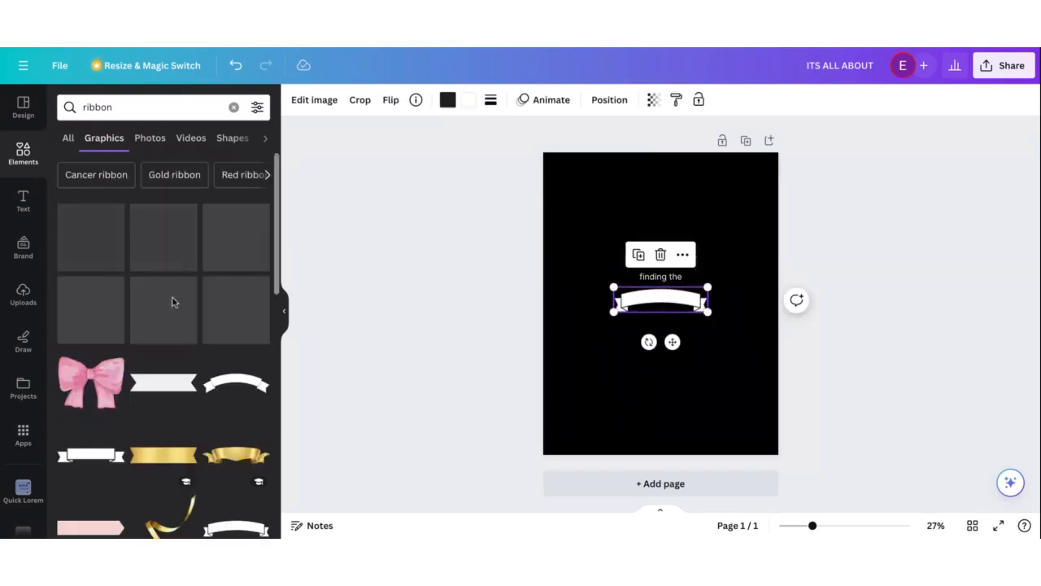
pyautogui.click(70, 139)
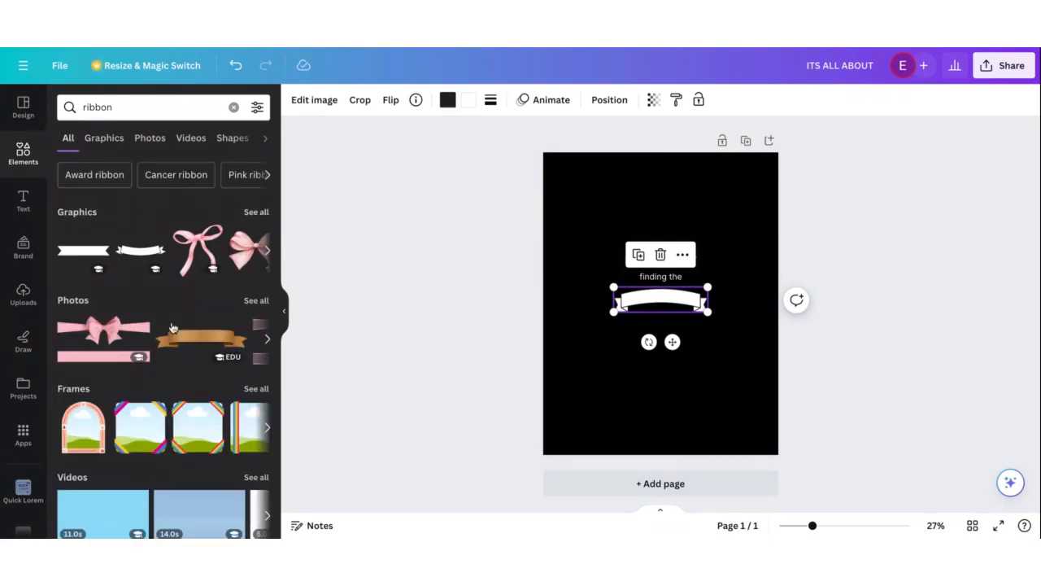
pyautogui.scroll(-1, 173, 327)
pyautogui.scroll(-1, 171, 328)
pyautogui.scroll(3, 171, 328)
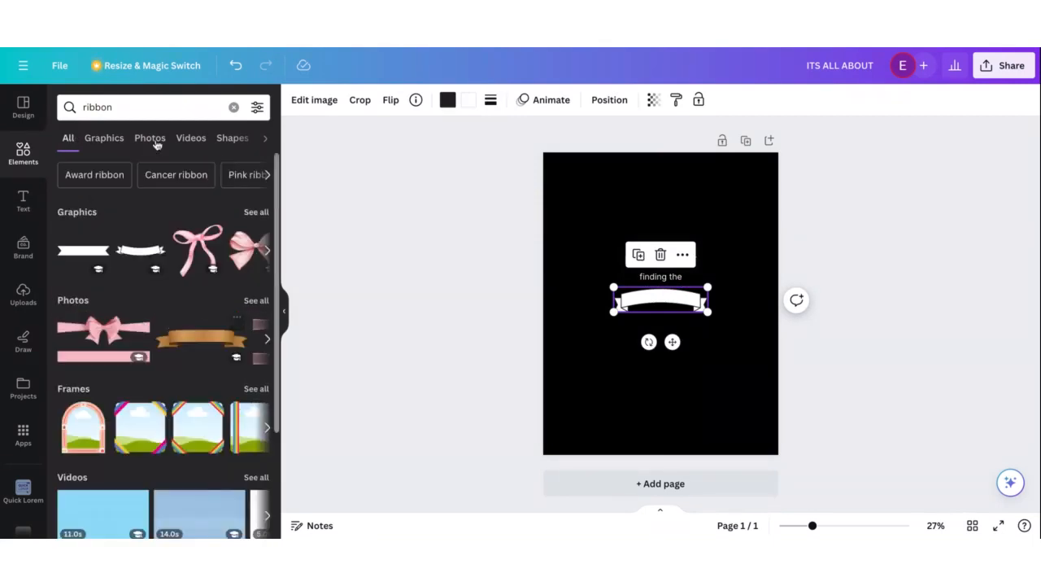
pyautogui.click(233, 106)
pyautogui.click(259, 180)
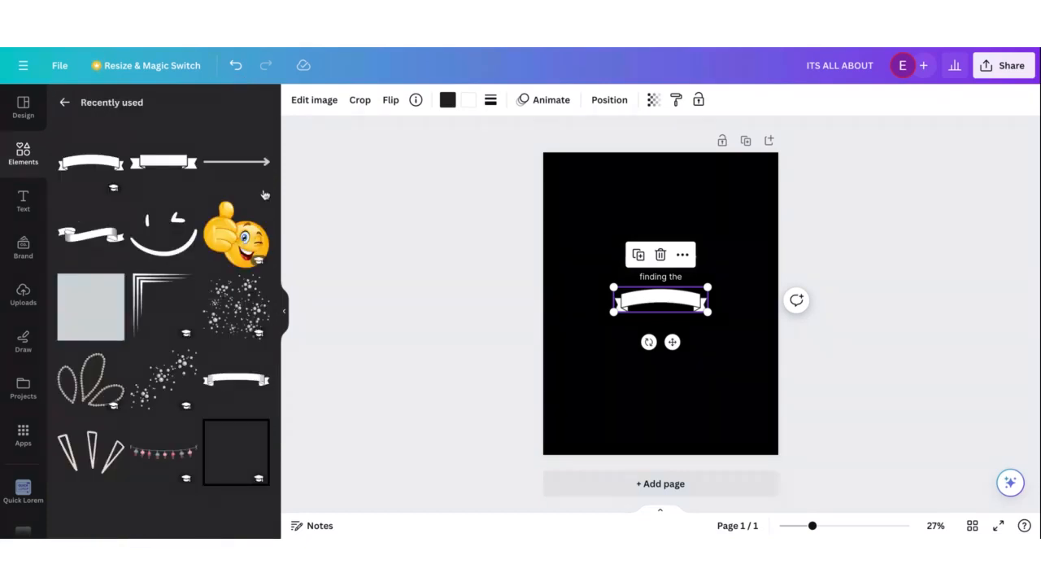
pyautogui.click(248, 379)
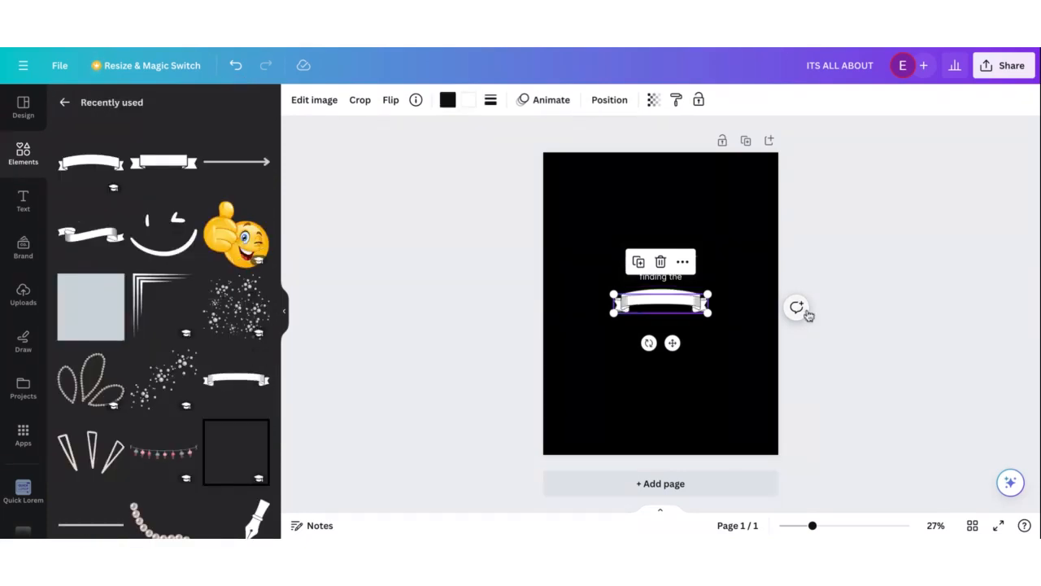
pyautogui.click(64, 101)
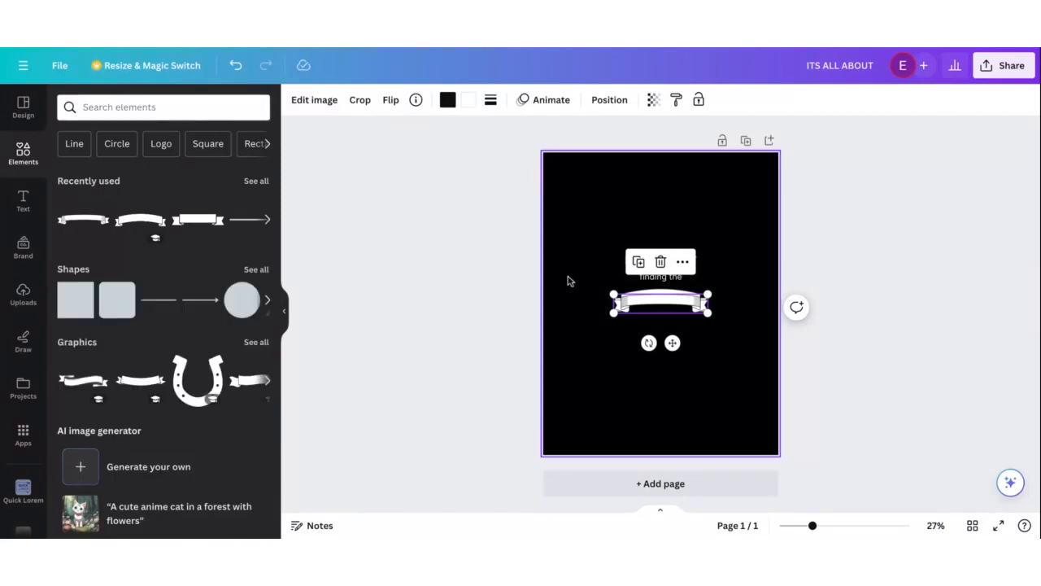
# - Position the thinner curved ribbon banner directly below "finding the" and delete the earlier ribbon from the page
pyautogui.moveTo(629, 301); pyautogui.dragTo(659, 297)
pyautogui.click(648, 304)
pyautogui.press('Delete')
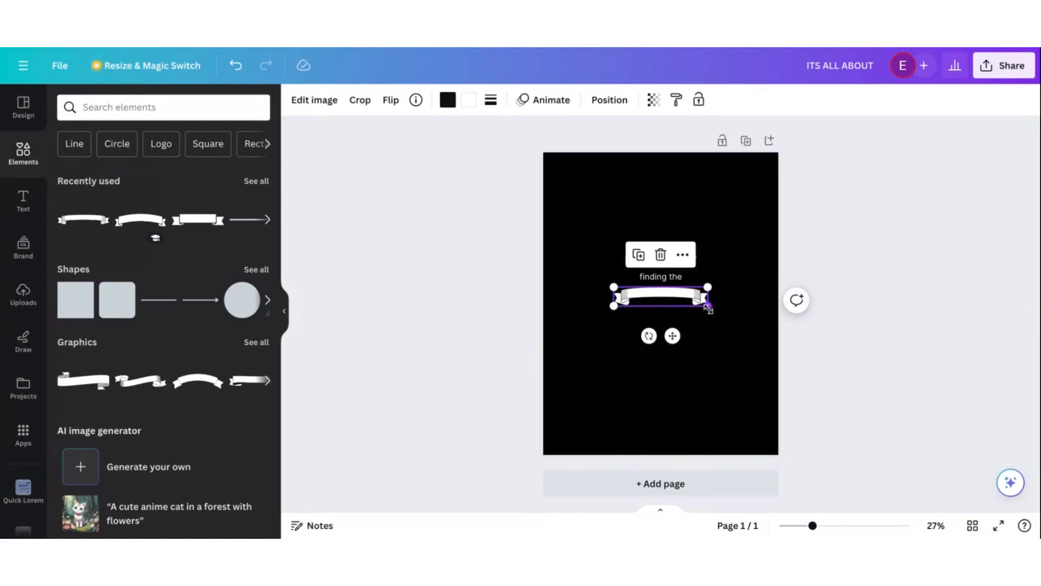
# - Enlarge the remaining ribbon banner slightly and centre it horizontally beneath "finding the"
pyautogui.moveTo(709, 309); pyautogui.dragTo(724, 329)
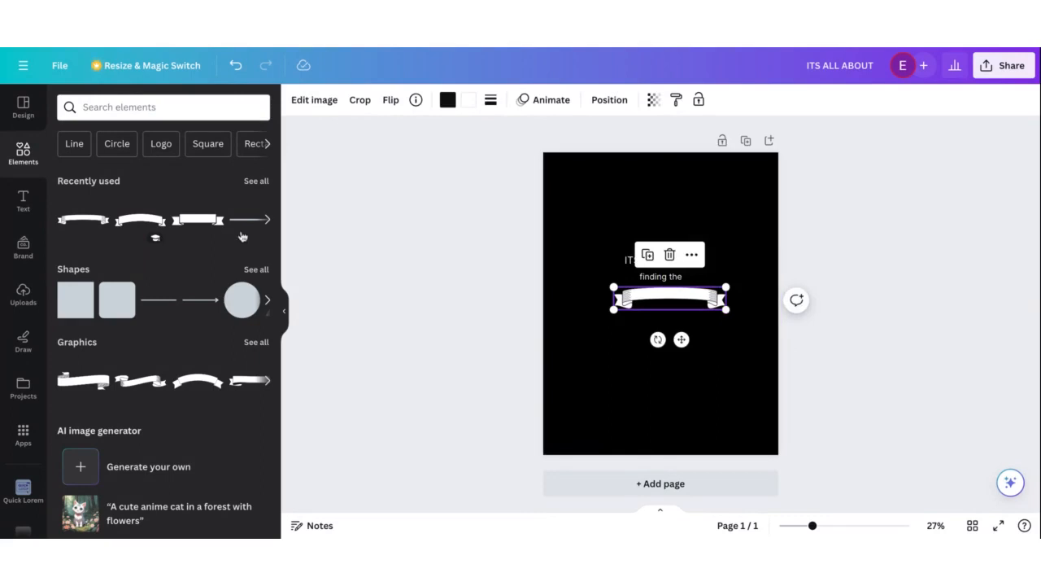
pyautogui.click(800, 360)
pyautogui.moveTo(688, 300); pyautogui.dragTo(677, 299)
# - Add a text box to the page containing the word "CALM"
pyautogui.click(22, 199)
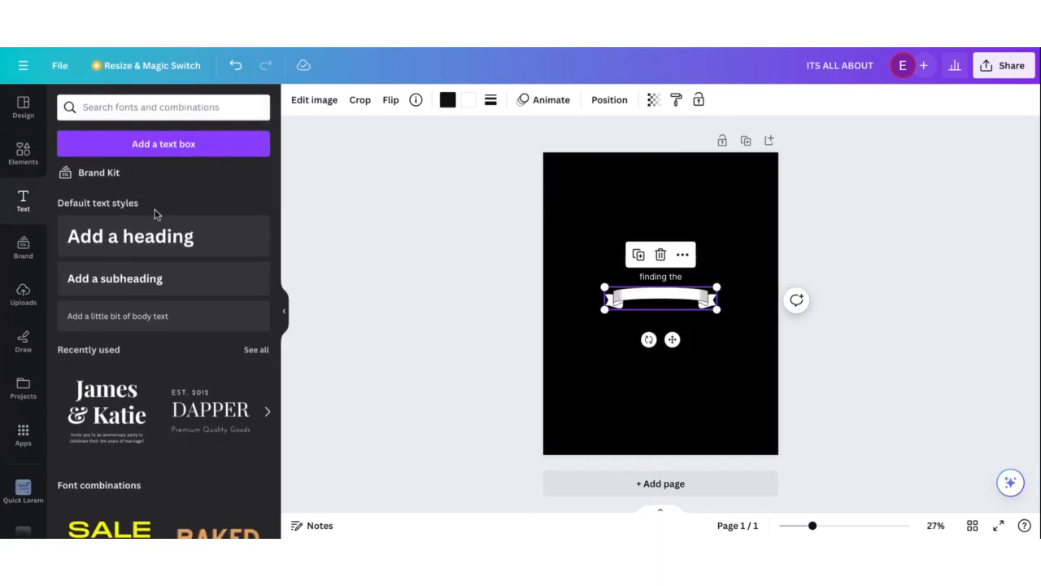
pyautogui.click(201, 149)
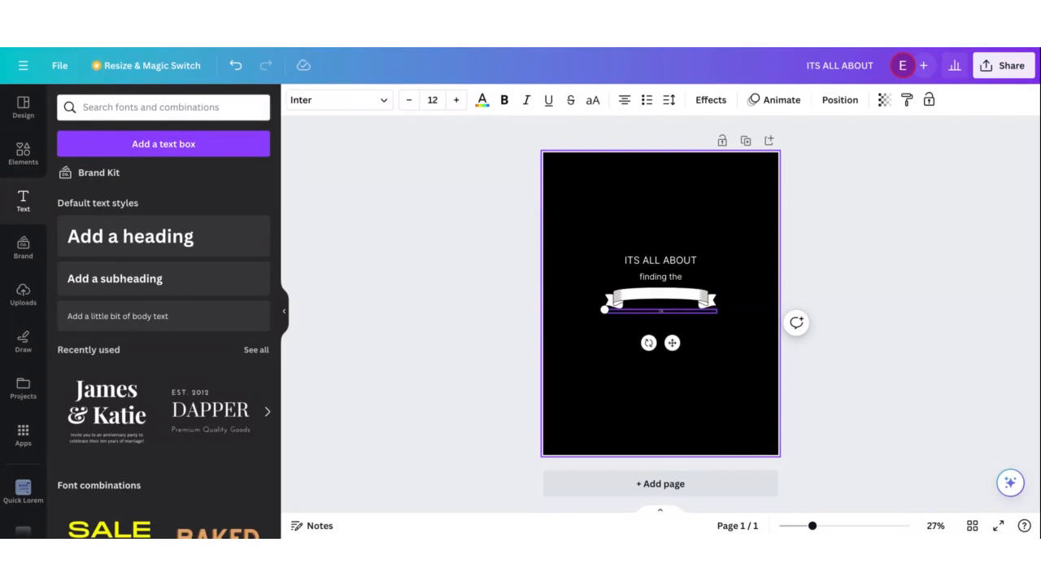
pyautogui.write('CA')
pyautogui.hotkey('ctrl', '+')
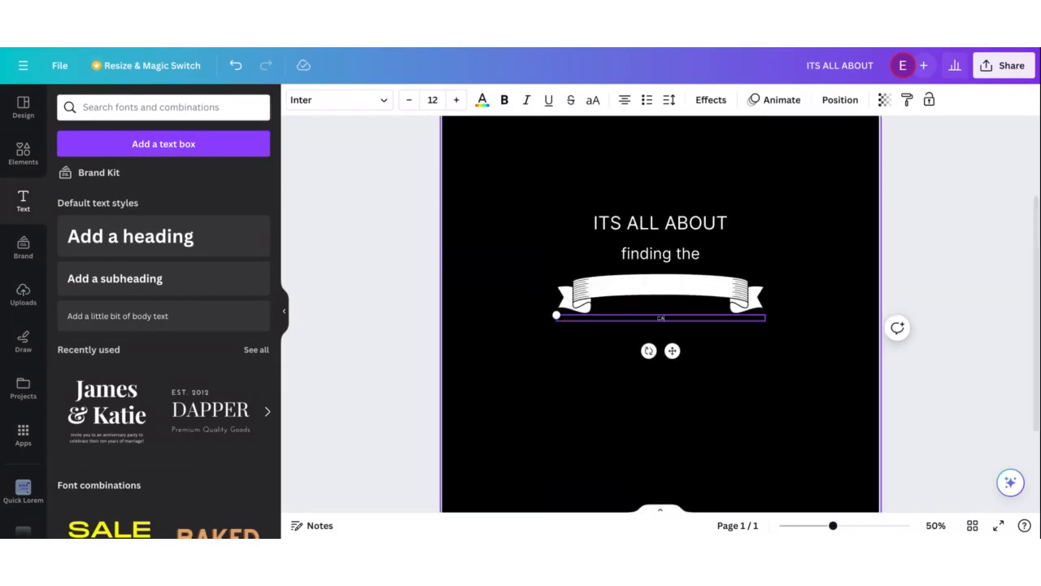
pyautogui.write('LM')
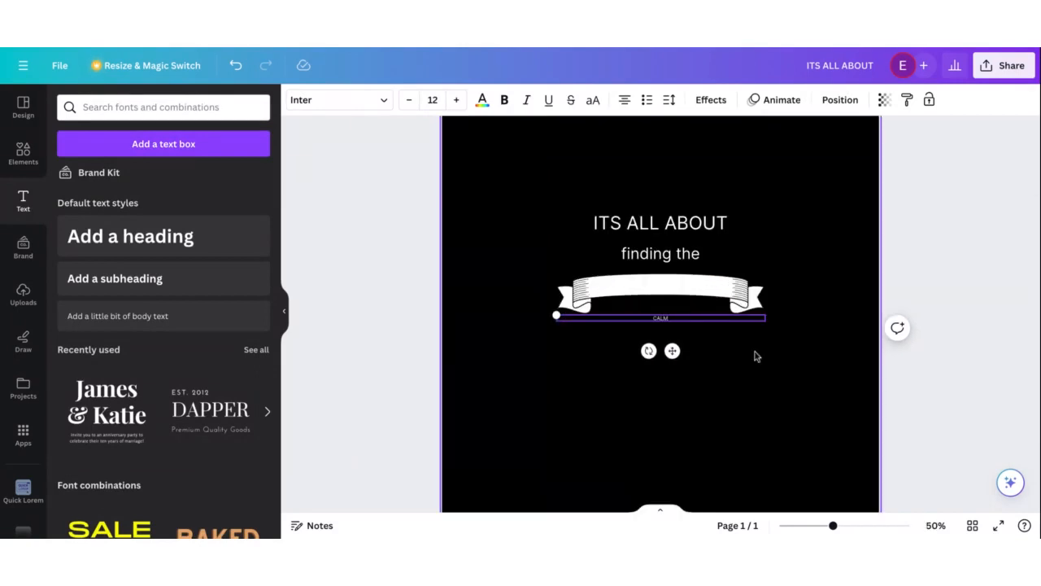
pyautogui.click(985, 350)
# - Move the "CALM" text onto the ribbon banner and try sending it to the back layer
pyautogui.moveTo(670, 320); pyautogui.dragTo(669, 284)
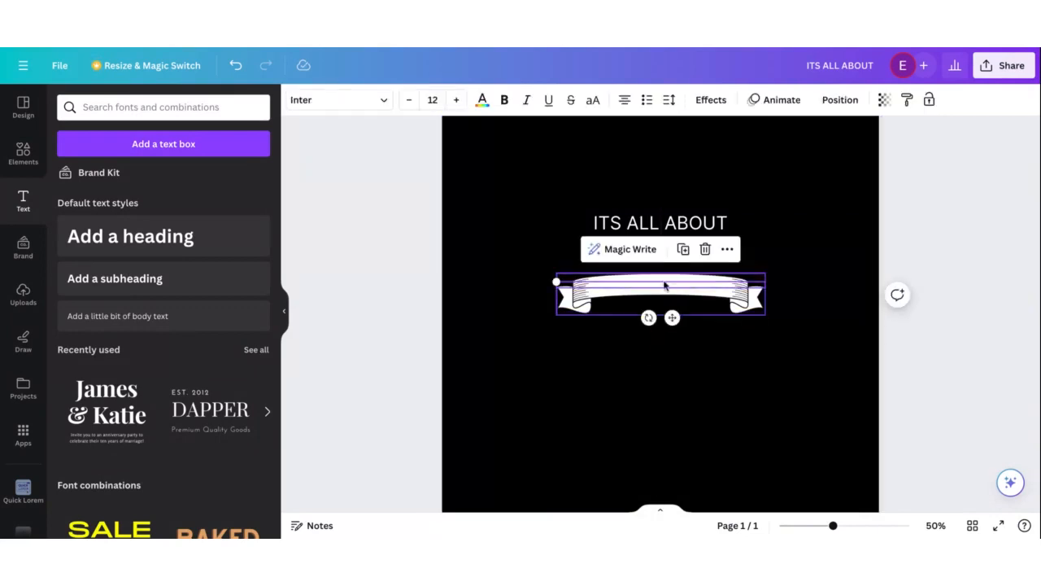
pyautogui.rightClick(663, 292)
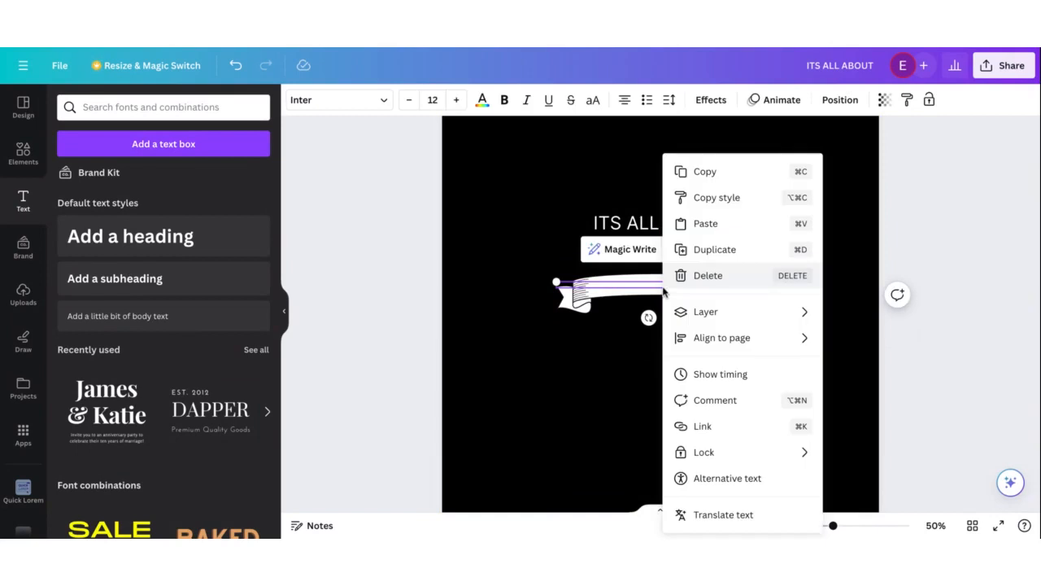
pyautogui.moveTo(743, 323)
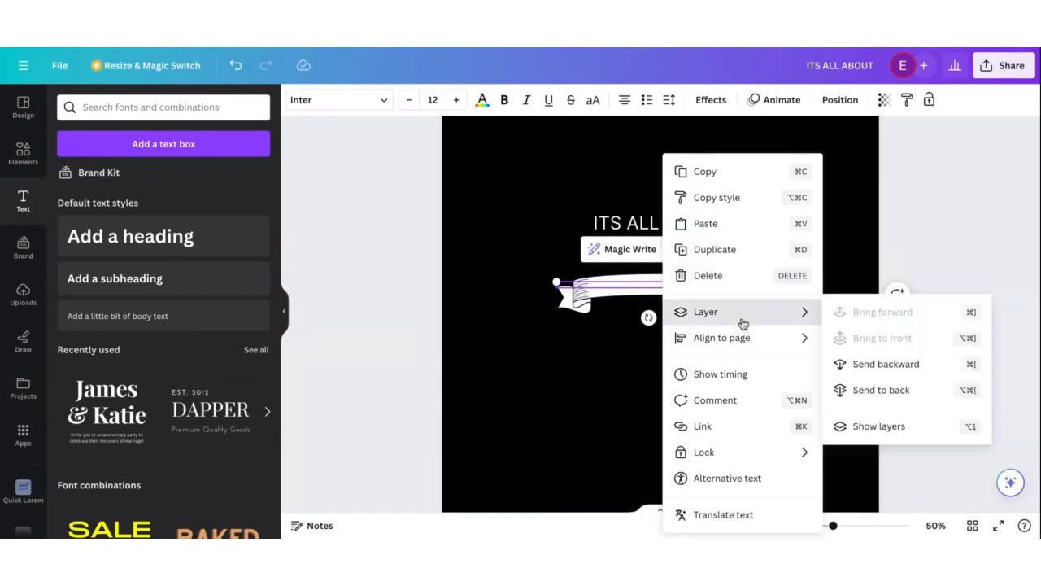
pyautogui.click(879, 390)
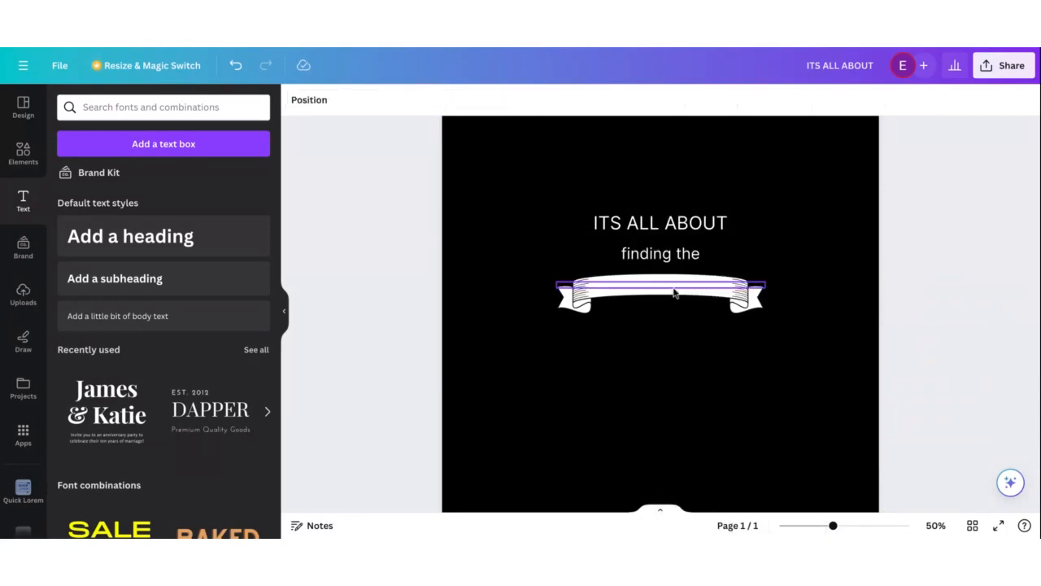
# - Nudge the "CALM" text up slightly on the ribbon and set its colour to black
pyautogui.click(674, 290)
pyautogui.moveTo(674, 290); pyautogui.dragTo(674, 288)
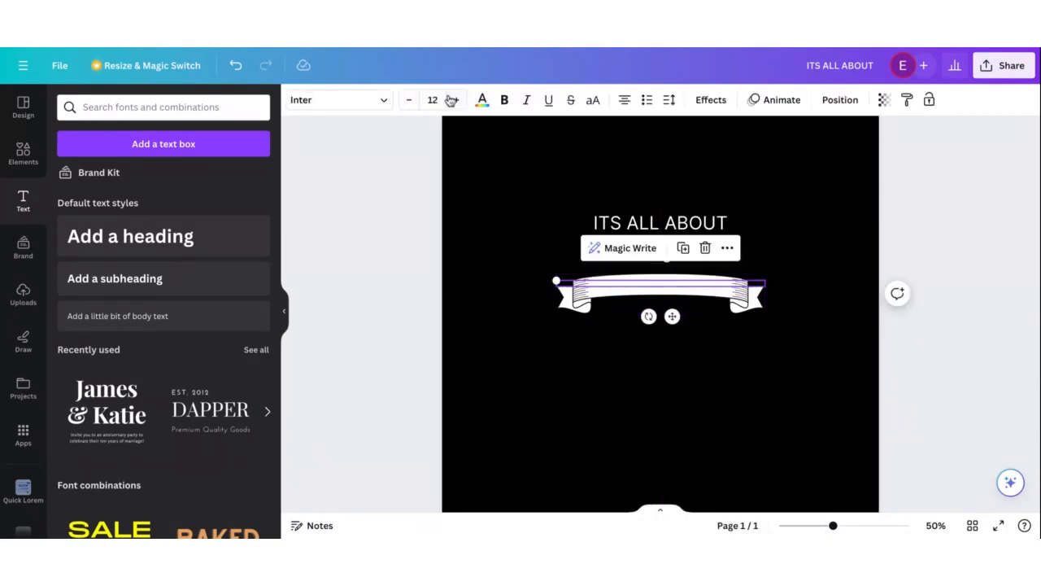
pyautogui.click(483, 104)
pyautogui.click(108, 181)
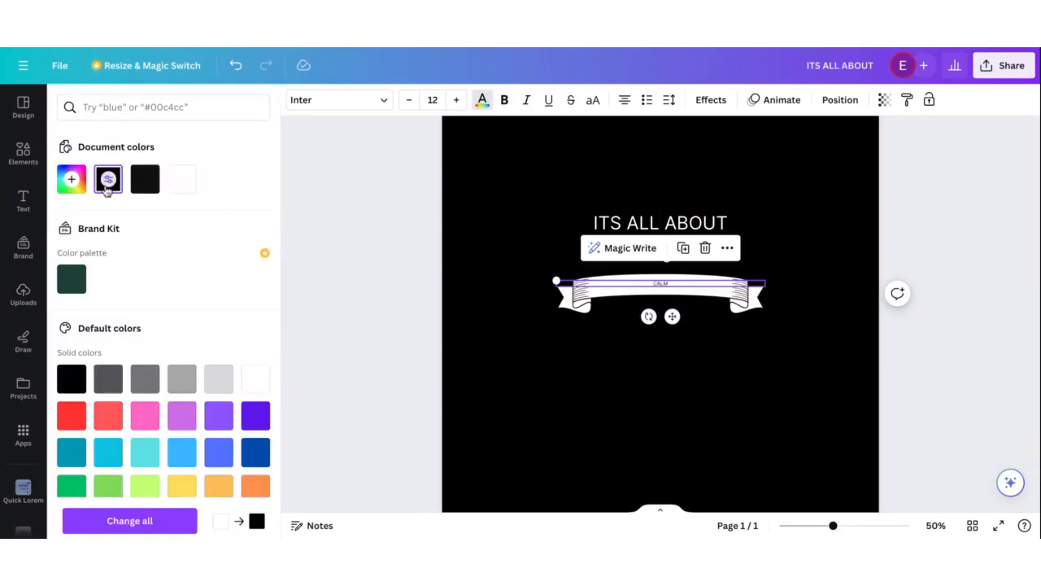
# - Set the "CALM" text to font size 42 and move it up so it sits within the ribbon's white band
pyautogui.click(457, 99)
pyautogui.click(457, 100)
pyautogui.click(457, 99)
pyautogui.click(458, 99)
pyautogui.click(457, 100)
pyautogui.click(457, 99)
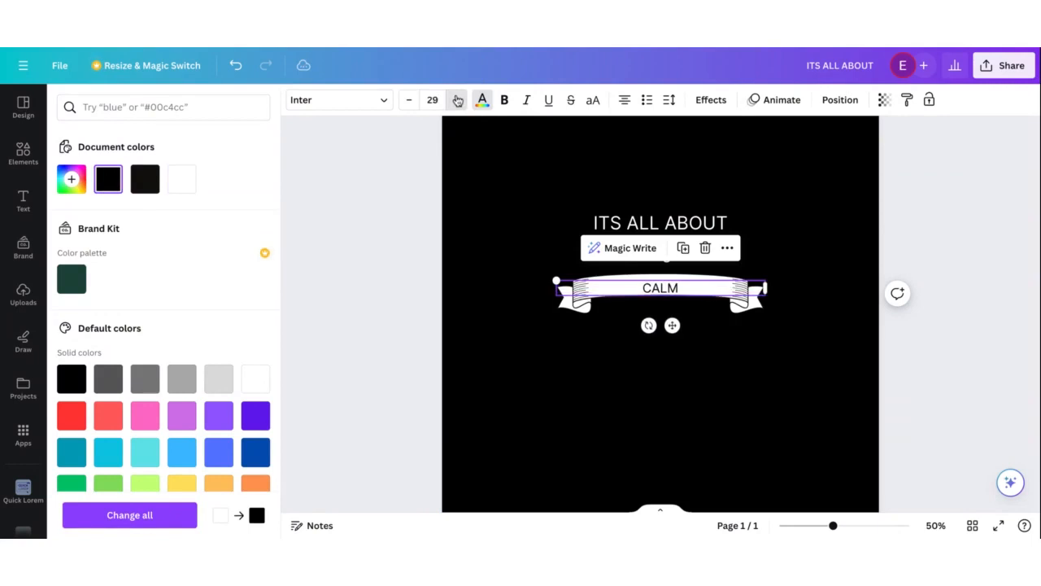
pyautogui.click(457, 100)
pyautogui.click(457, 100)
pyautogui.click(458, 101)
pyautogui.click(1020, 356)
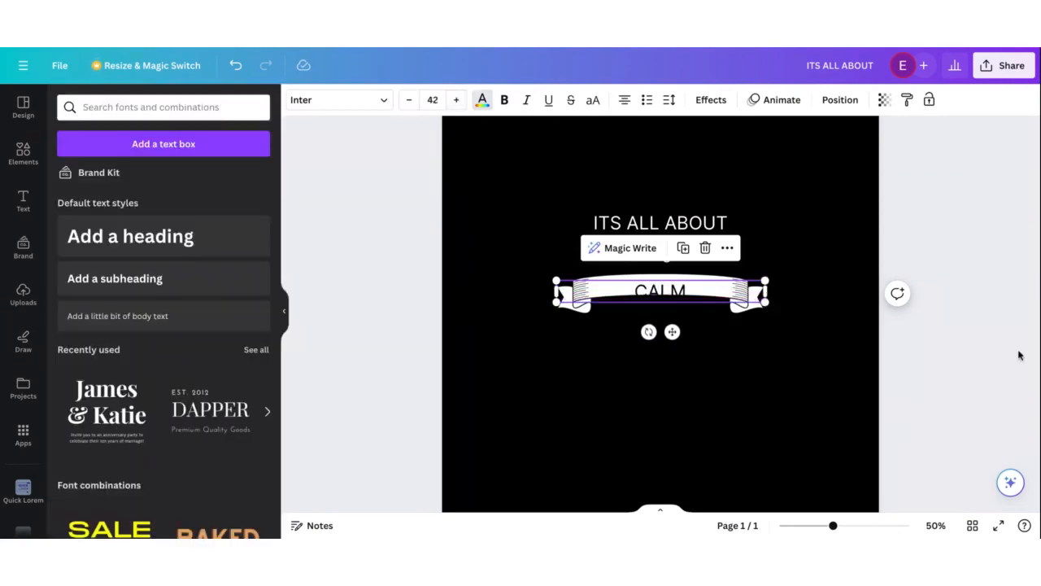
pyautogui.moveTo(642, 300)
pyautogui.mouseDown()
pyautogui.moveTo(646, 273)
pyautogui.moveTo(643, 292)
pyautogui.mouseUp()
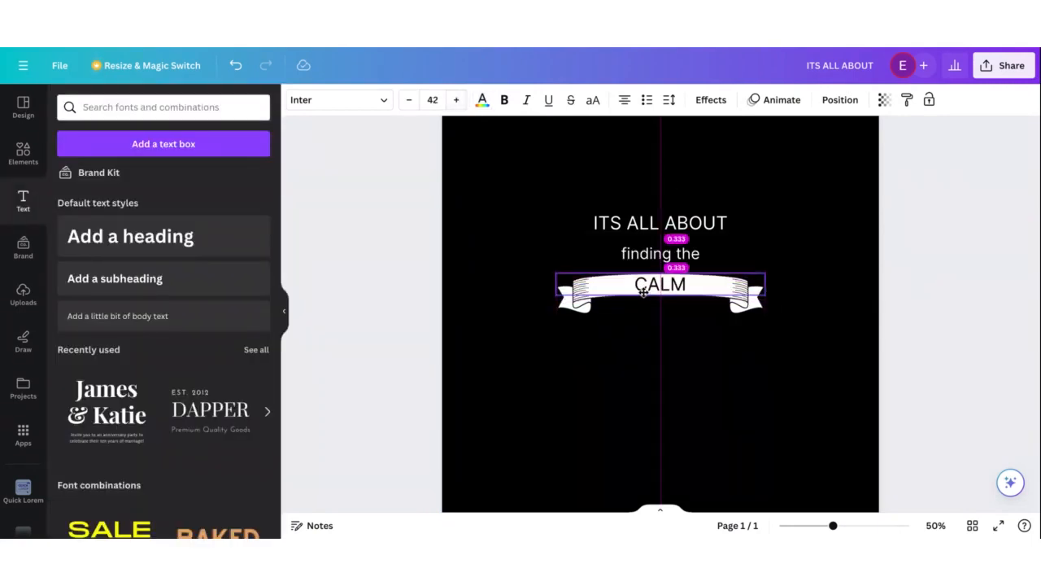
pyautogui.click(934, 349)
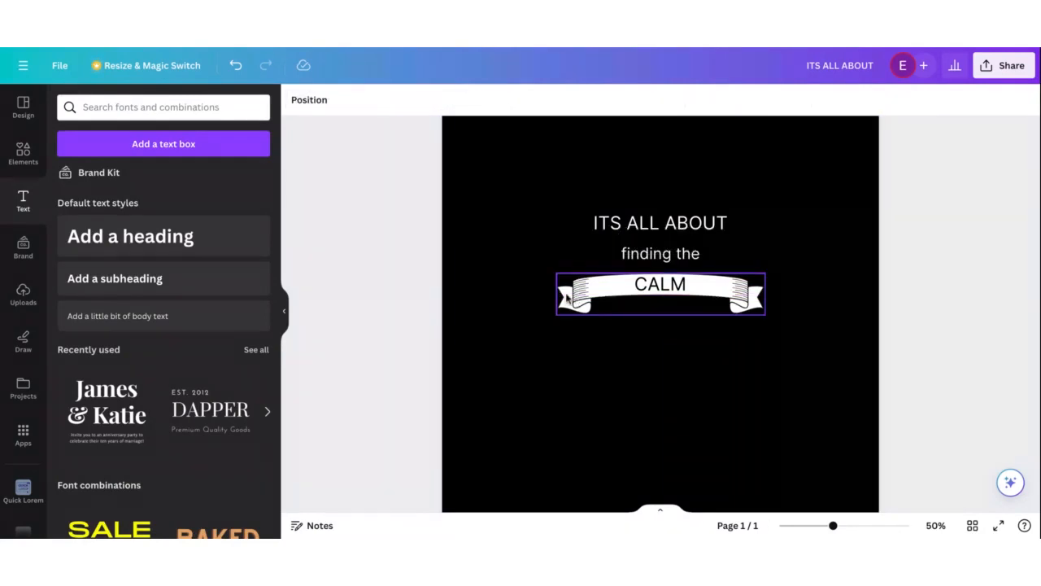
# - Add a text box reading "in the chaos" in lowercase just below the ribbon banner
pyautogui.click(165, 152)
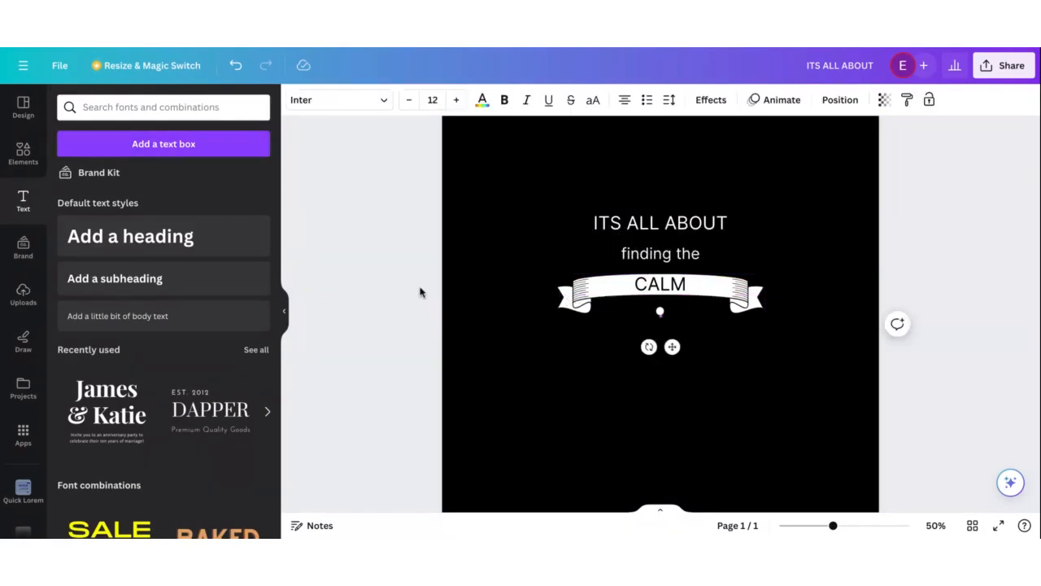
pyautogui.press('BackSpace')
pyautogui.write('IN THE')
pyautogui.press('BackSpace')
pyautogui.write('in the chaos')
pyautogui.click(884, 351)
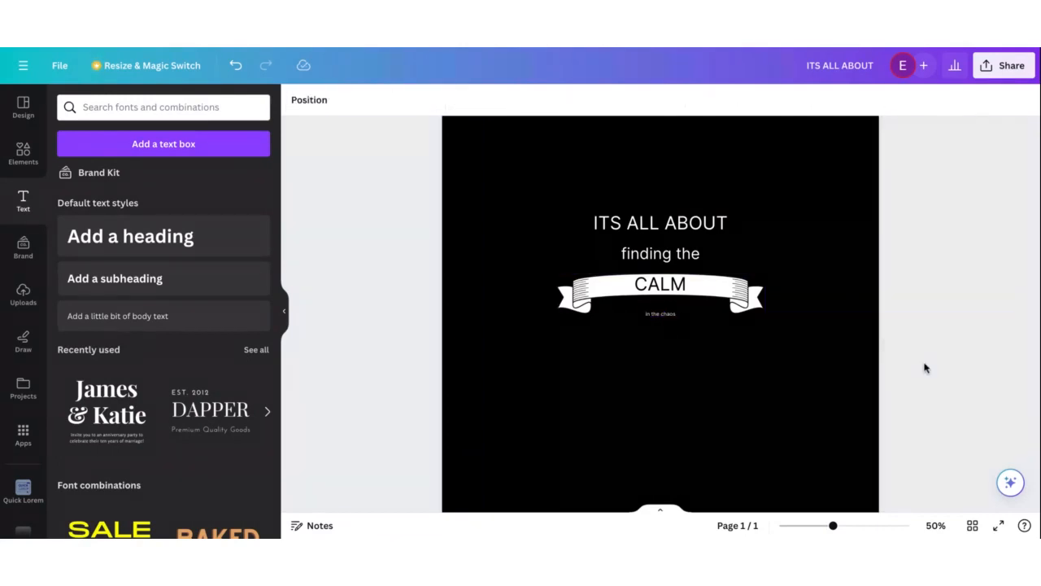
pyautogui.press('super+minus')
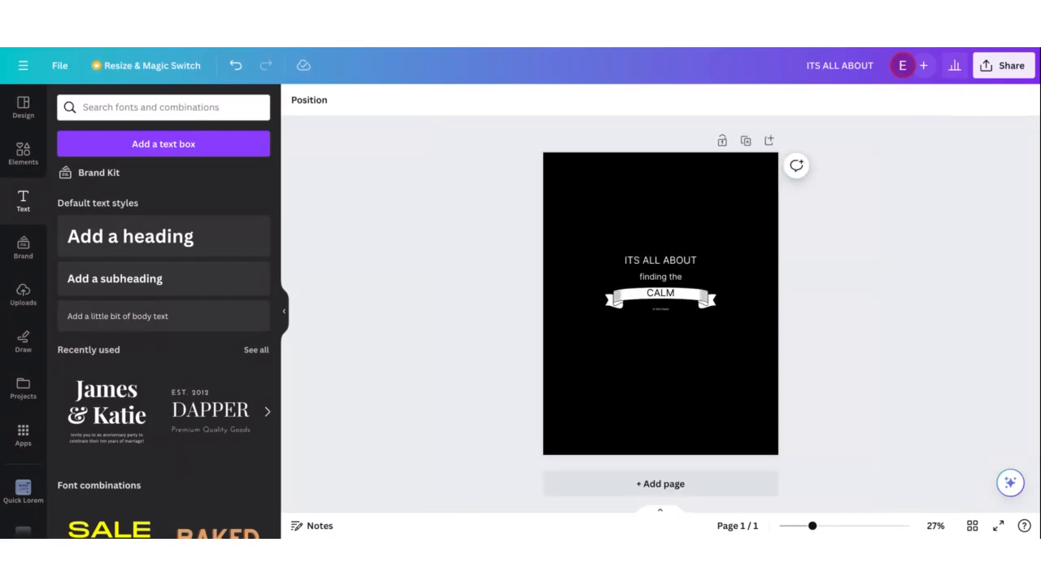
pyautogui.press('super+plus')
pyautogui.press('super+plus')
pyautogui.press('super+minus')
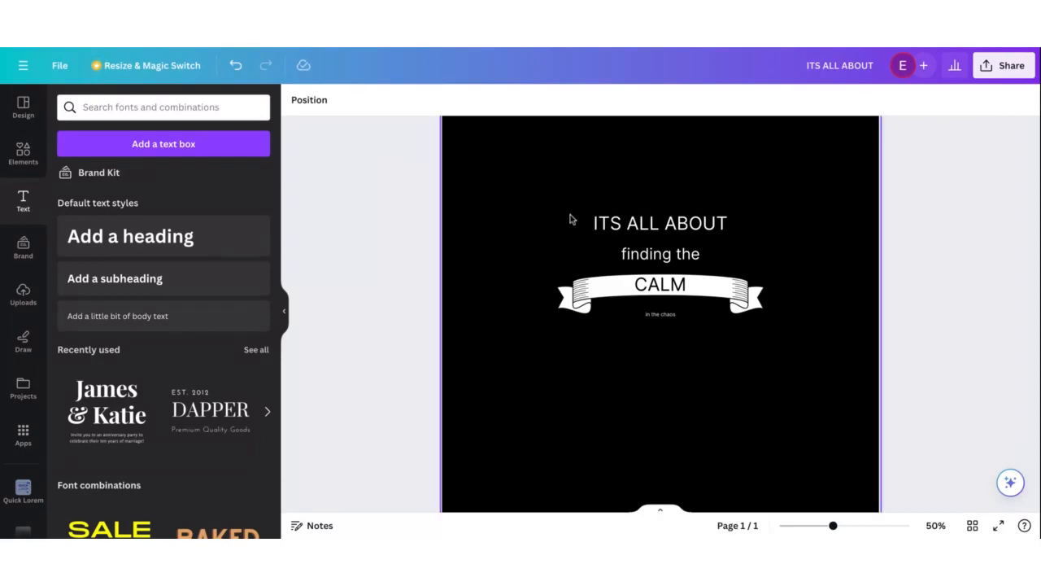
# - Set the font size of the "in the chaos" text to 33
pyautogui.doubleClick(663, 315)
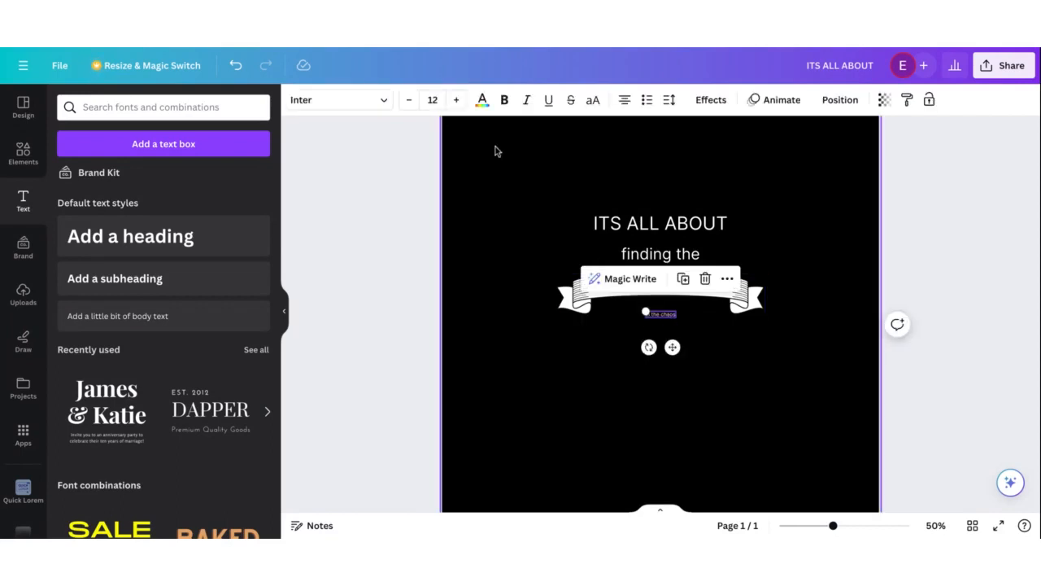
pyautogui.click(455, 99)
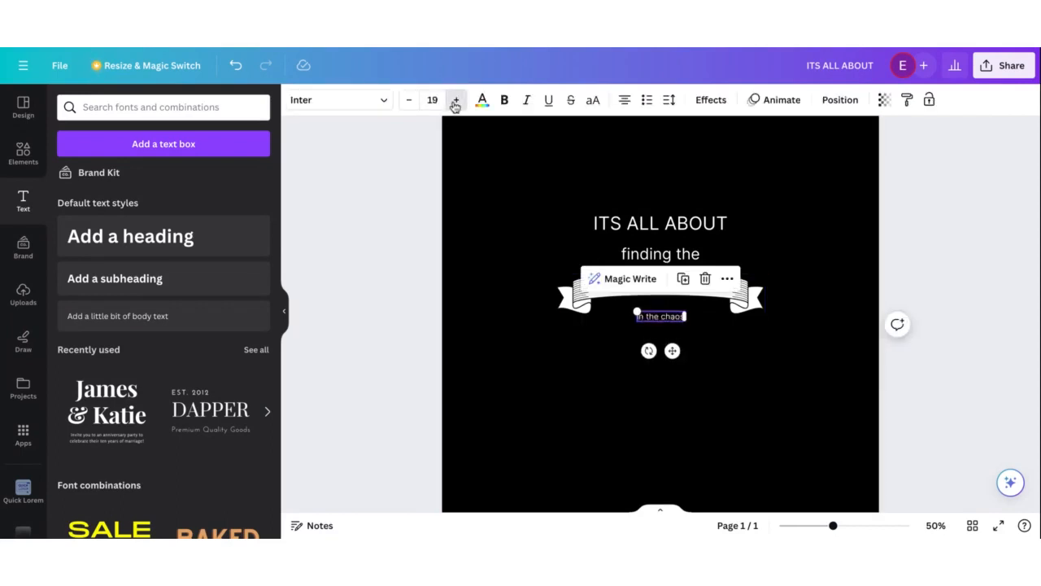
pyautogui.click(456, 99)
pyautogui.click(455, 100)
pyautogui.click(455, 99)
pyautogui.click(456, 99)
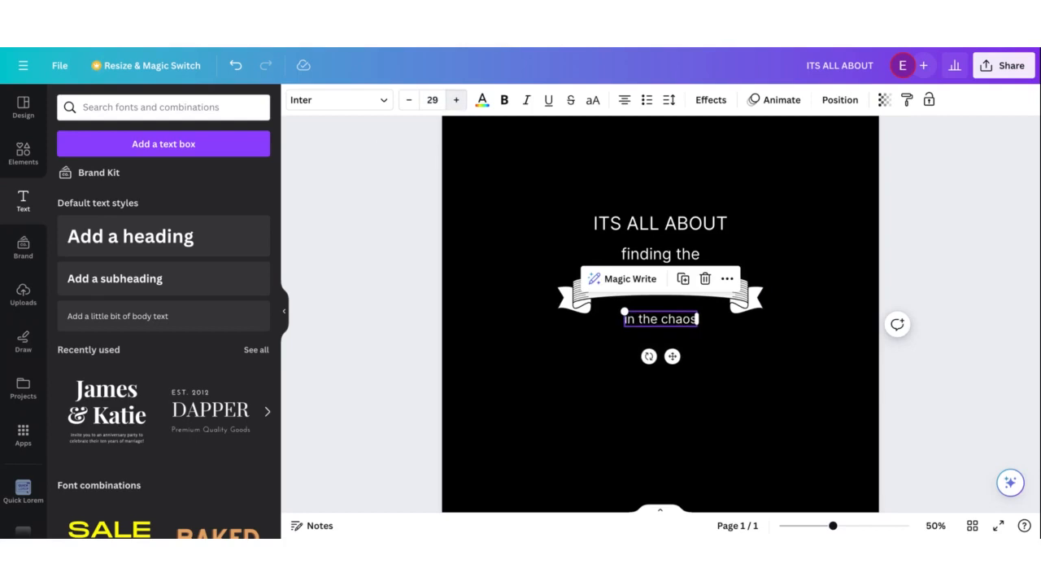
pyautogui.click(456, 99)
pyautogui.click(455, 99)
pyautogui.click(455, 100)
pyautogui.click(456, 99)
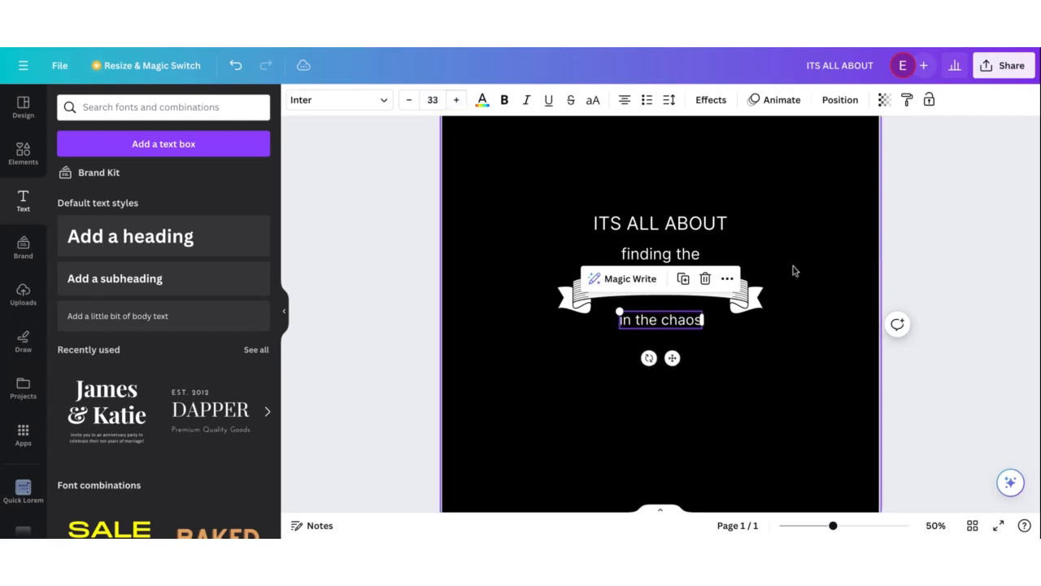
pyautogui.click(967, 261)
# - Try the Best light font on "in the chaos", switch it to Breathing, and move the text slightly closer to the ribbon
pyautogui.click(691, 321)
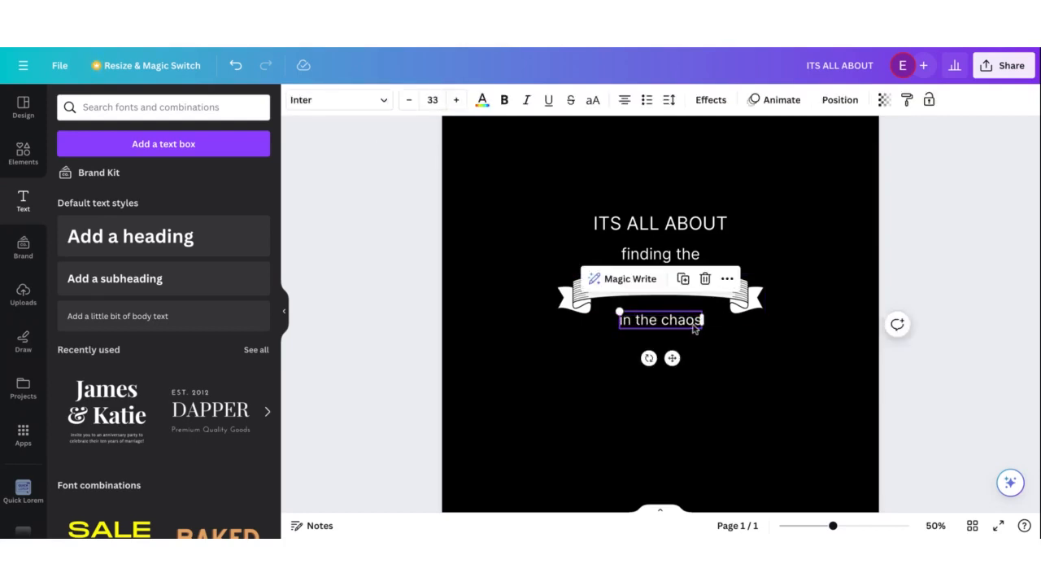
pyautogui.click(387, 102)
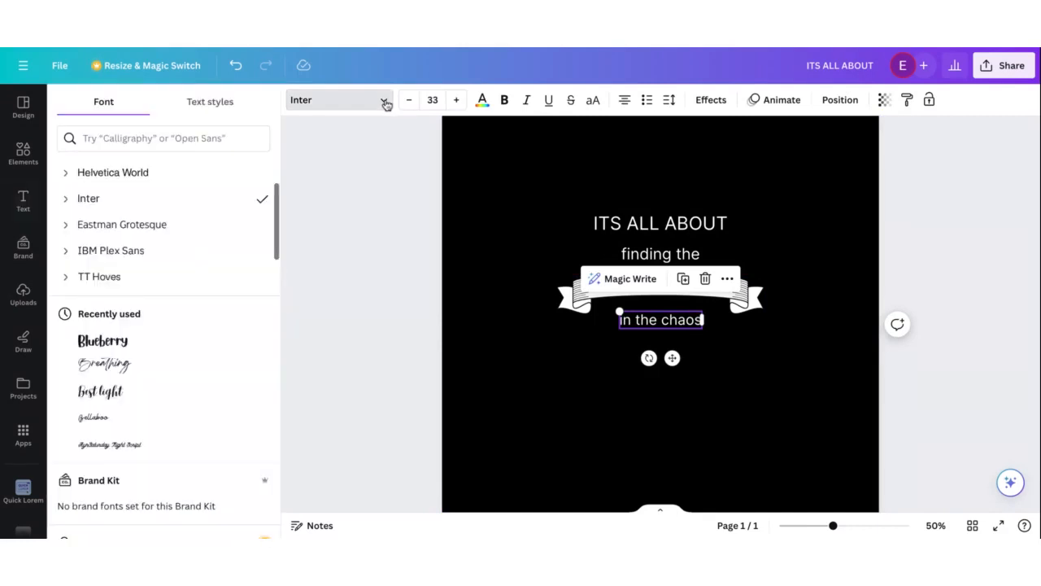
pyautogui.scroll(-2, 164, 467)
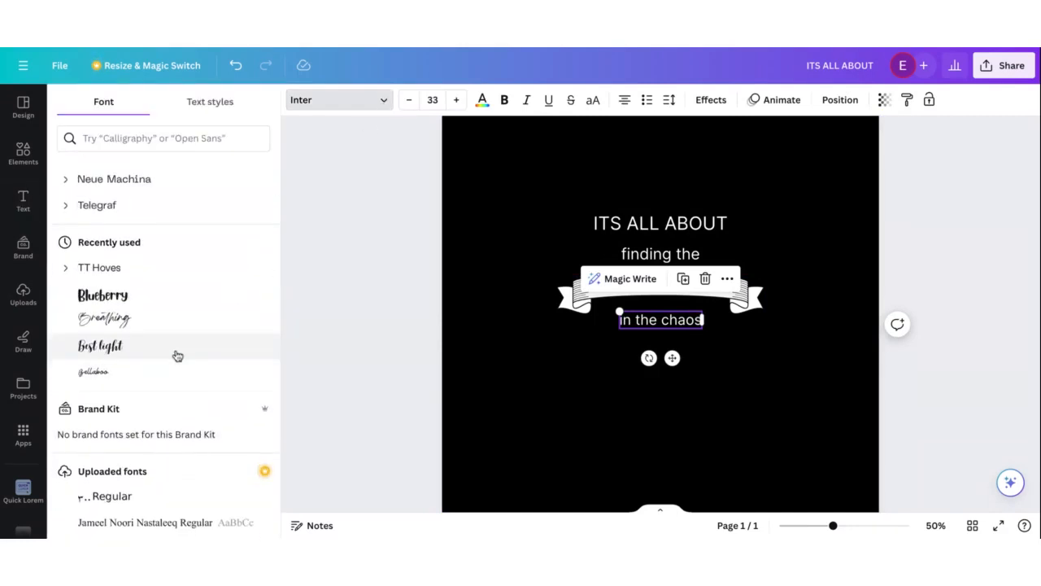
pyautogui.click(176, 354)
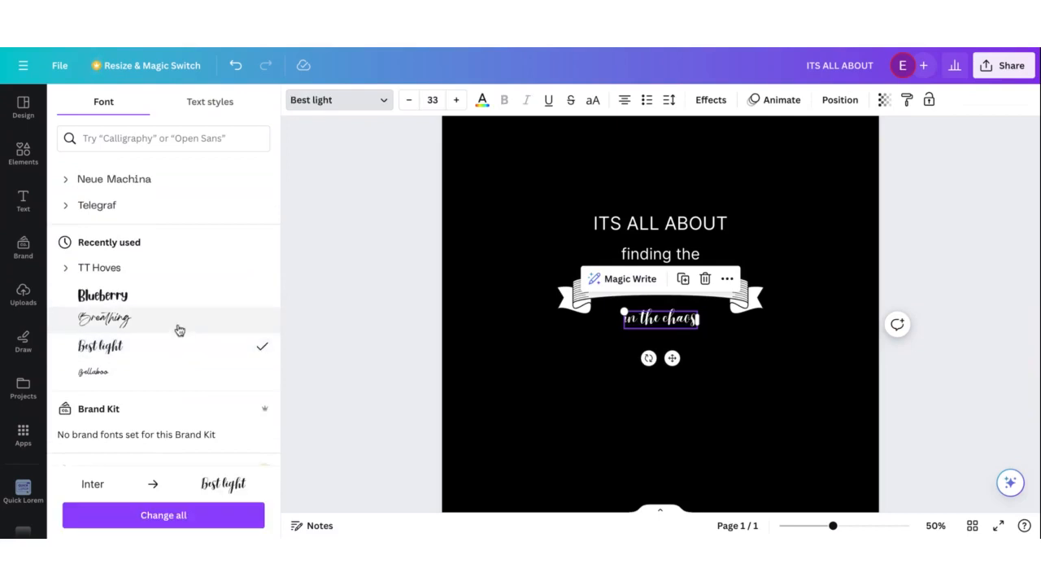
pyautogui.click(178, 328)
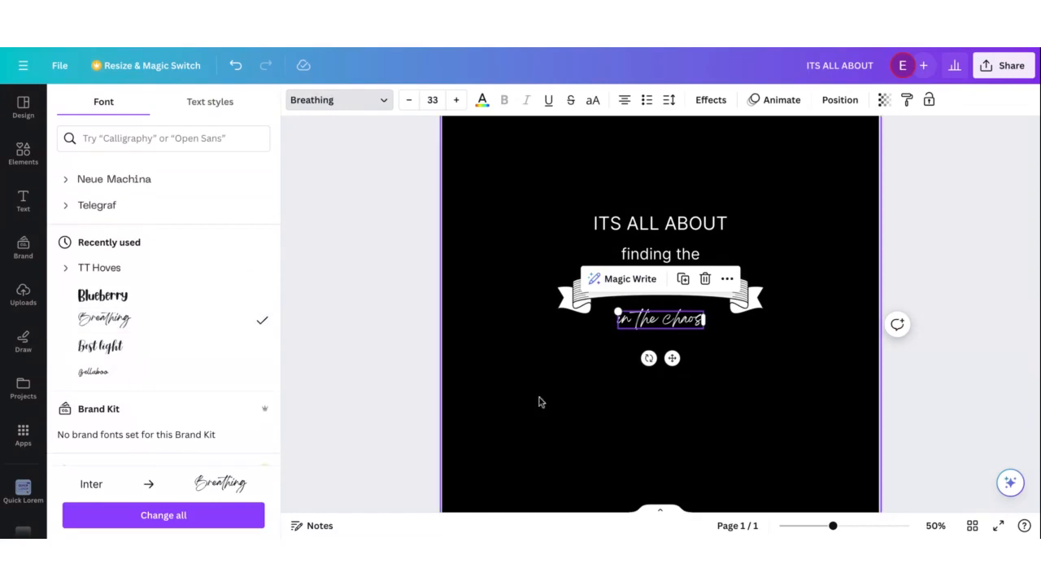
pyautogui.moveTo(673, 328)
pyautogui.mouseDown()
pyautogui.moveTo(672, 315)
pyautogui.moveTo(673, 324)
pyautogui.mouseUp()
pyautogui.click(868, 225)
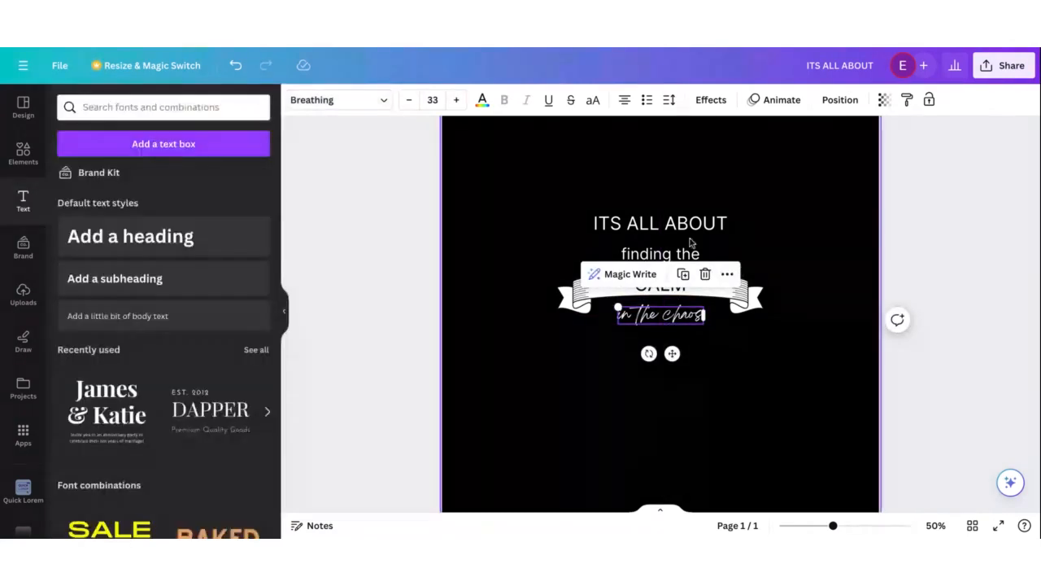
# - Change the font of the "finding the" text to Breathing
pyautogui.click(672, 253)
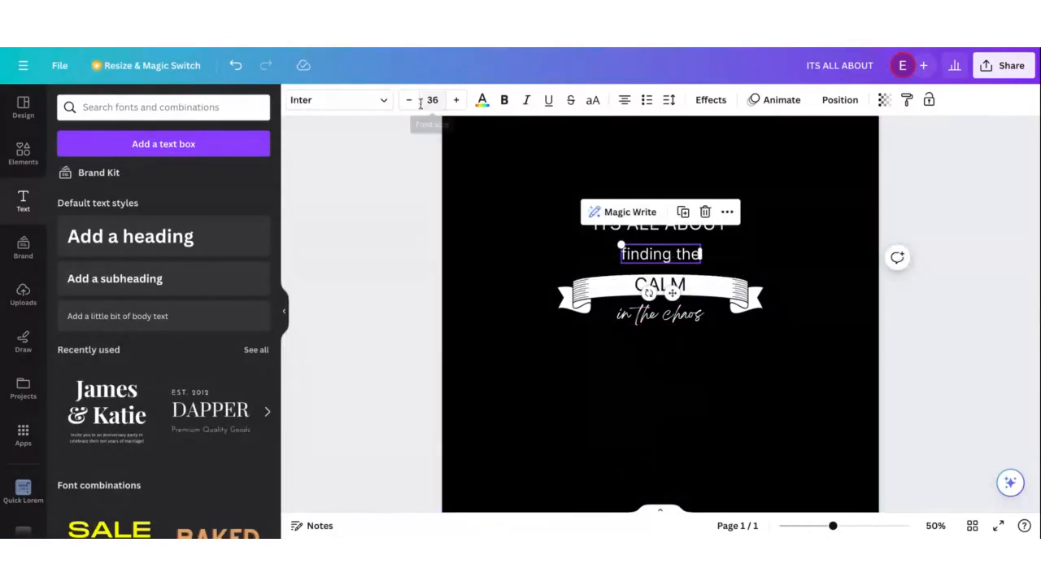
pyautogui.click(392, 108)
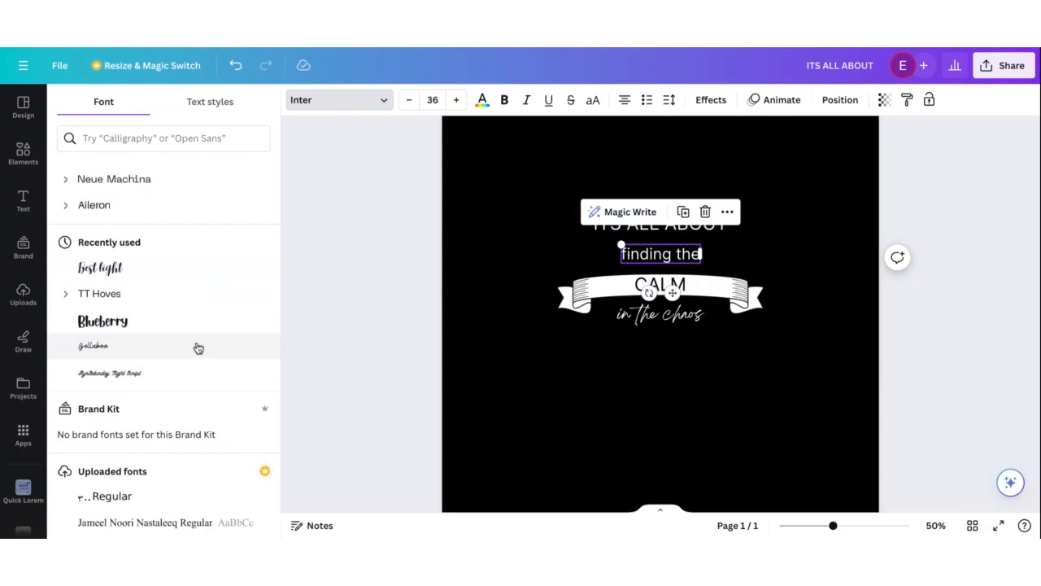
pyautogui.scroll(5, 197, 348)
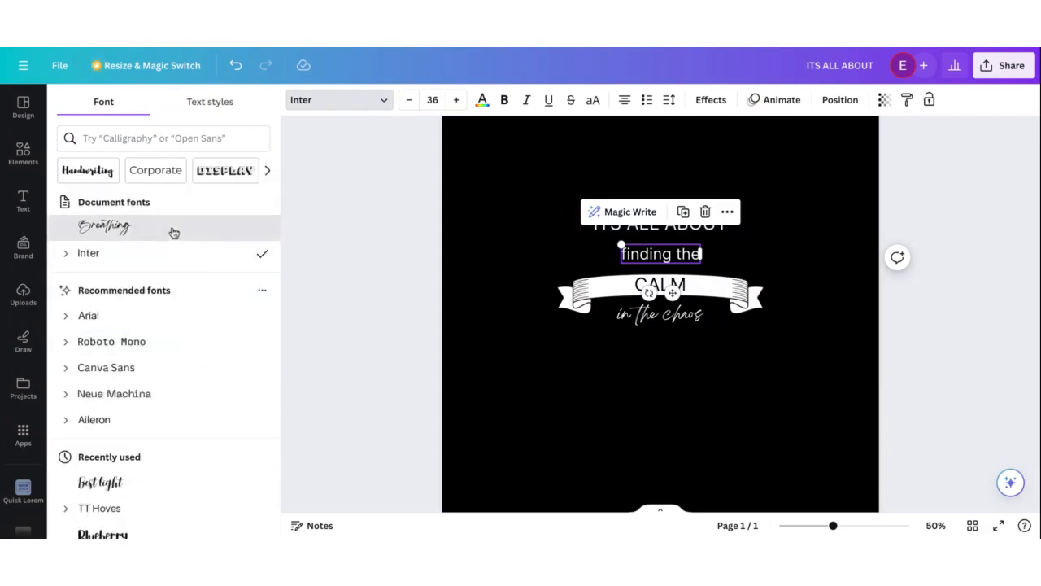
pyautogui.click(173, 228)
pyautogui.click(948, 378)
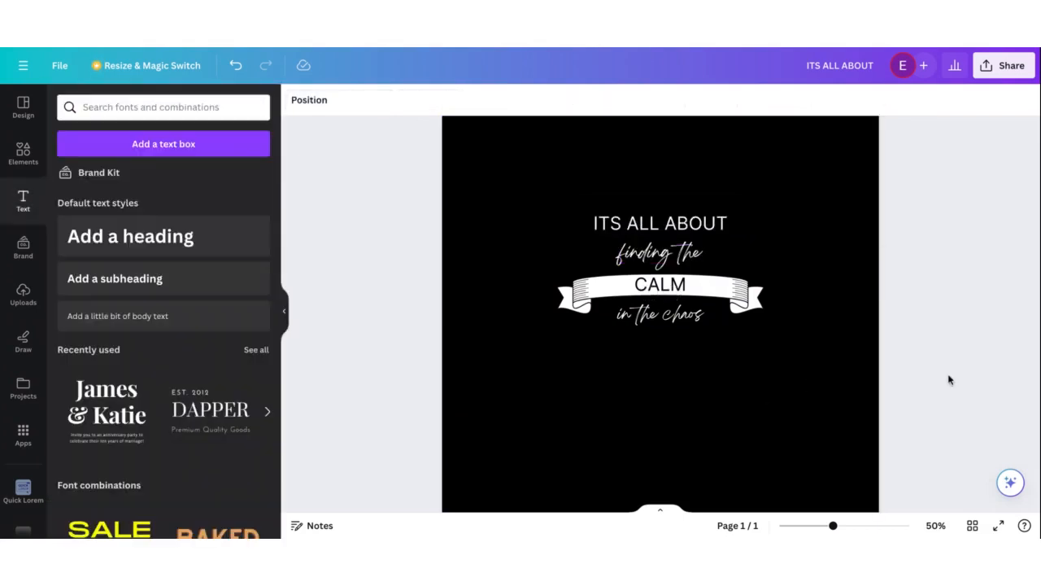
# - Change the font of the "CALM" text on the ribbon banner to Roboto Mono
pyautogui.click(682, 286)
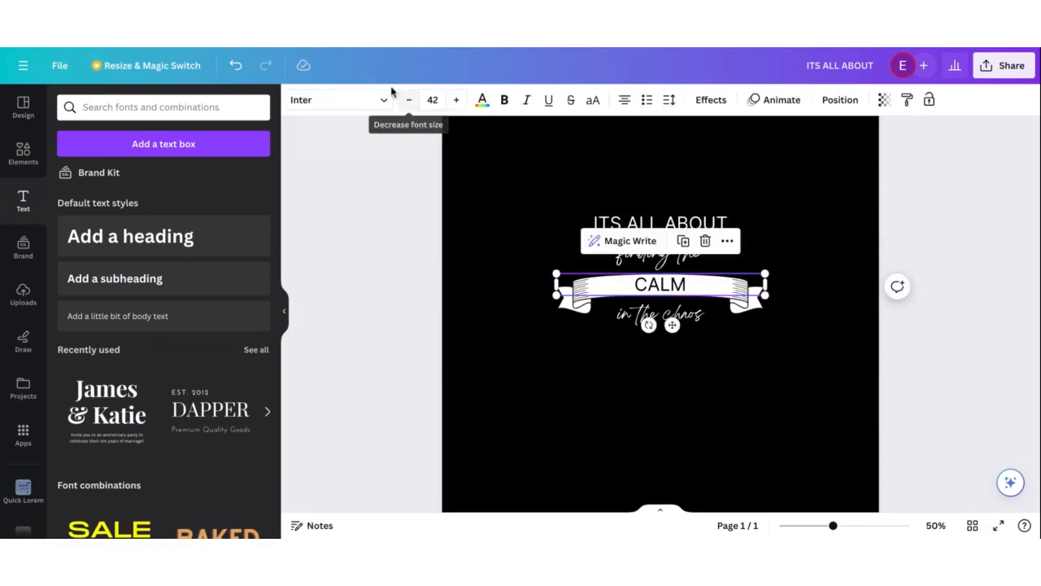
pyautogui.click(355, 100)
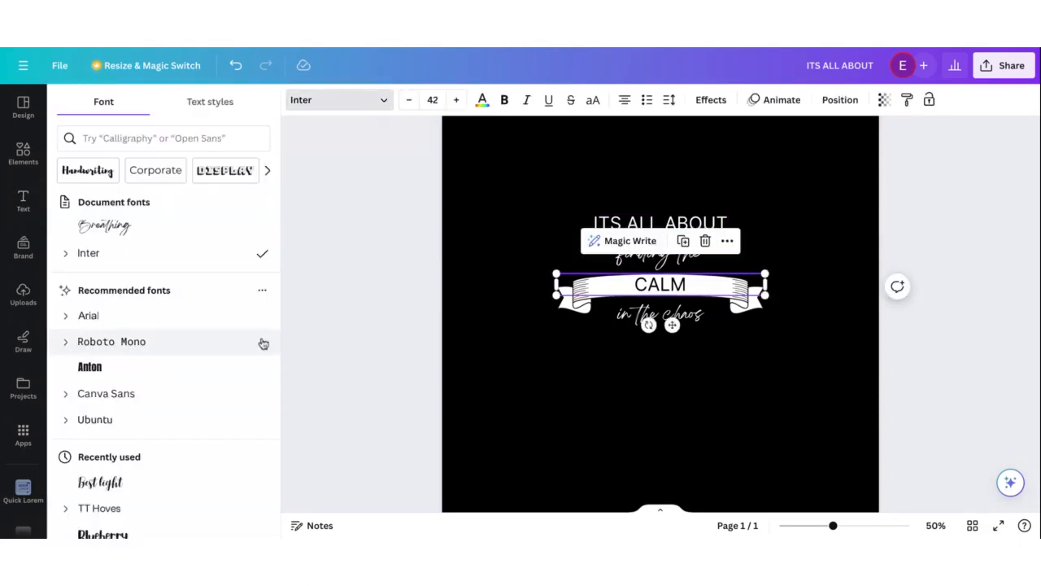
pyautogui.click(241, 342)
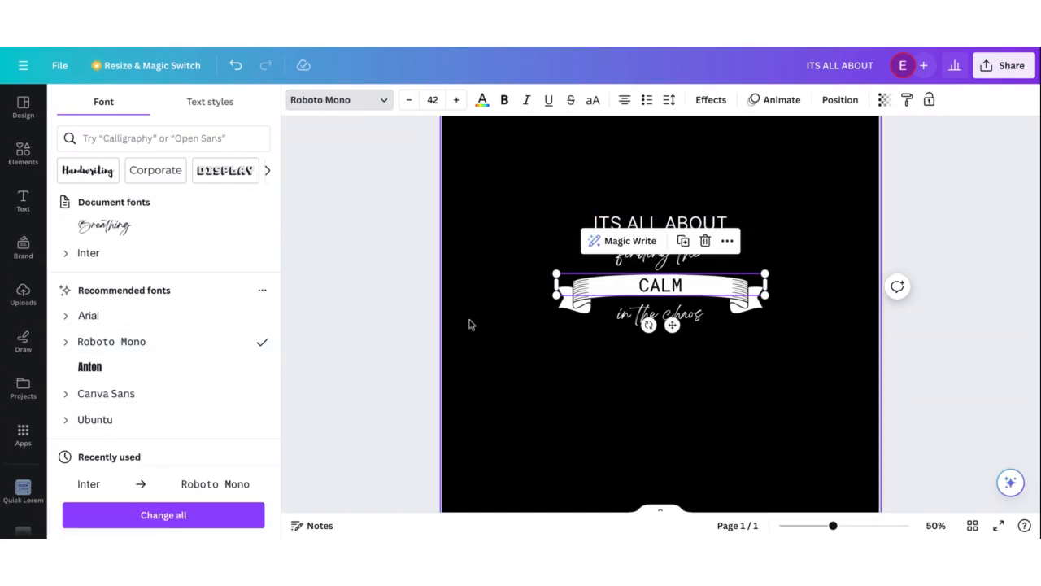
# - Change the font of the "ITS ALL ABOUT" heading to Roboto Mono
pyautogui.click(637, 226)
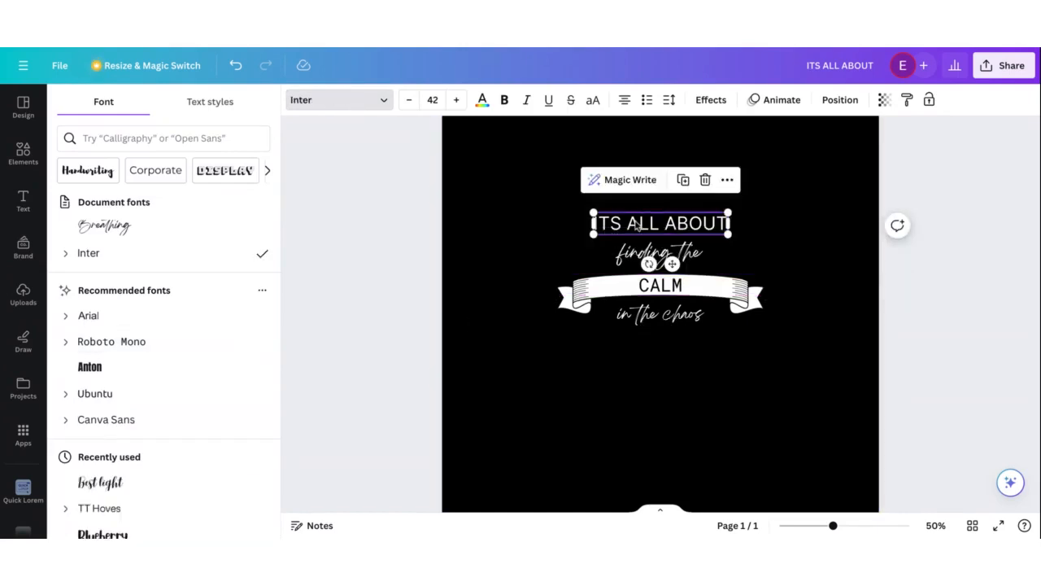
pyautogui.click(388, 104)
pyautogui.click(358, 101)
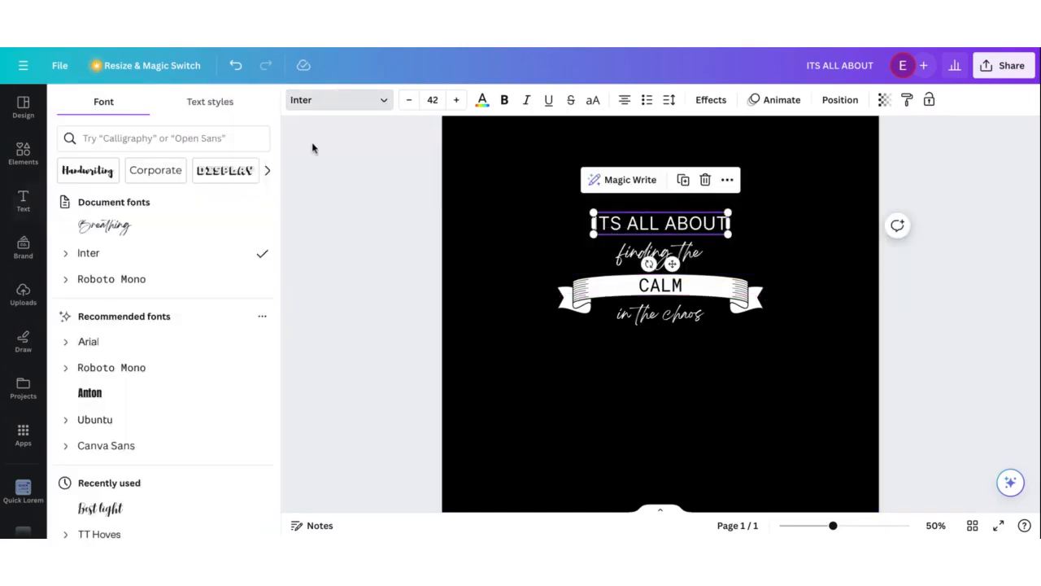
pyautogui.click(167, 291)
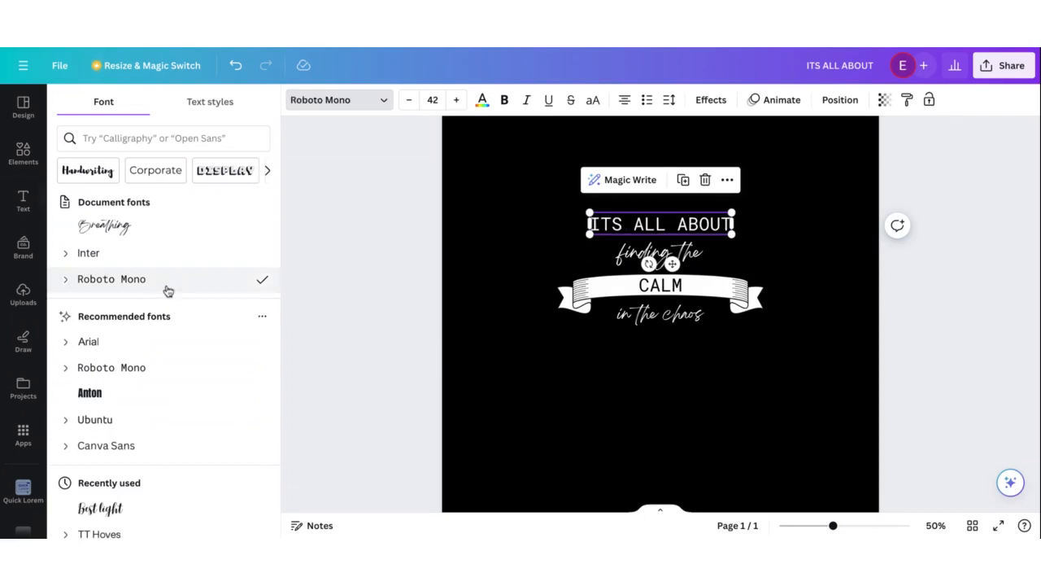
pyautogui.click(355, 254)
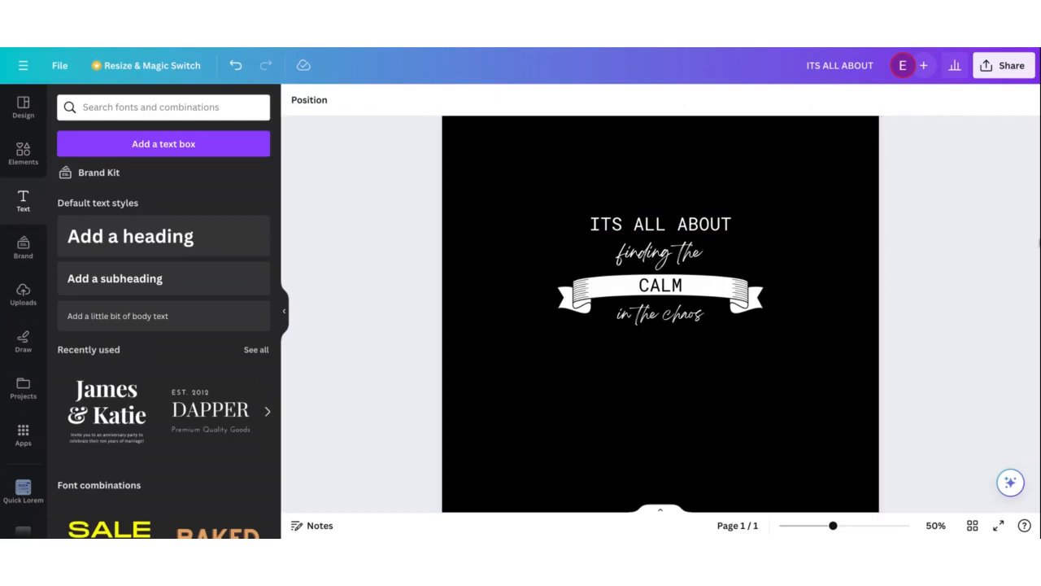
pyautogui.scroll(-5, 661, 314)
pyautogui.hotkey('ctrl', '+')
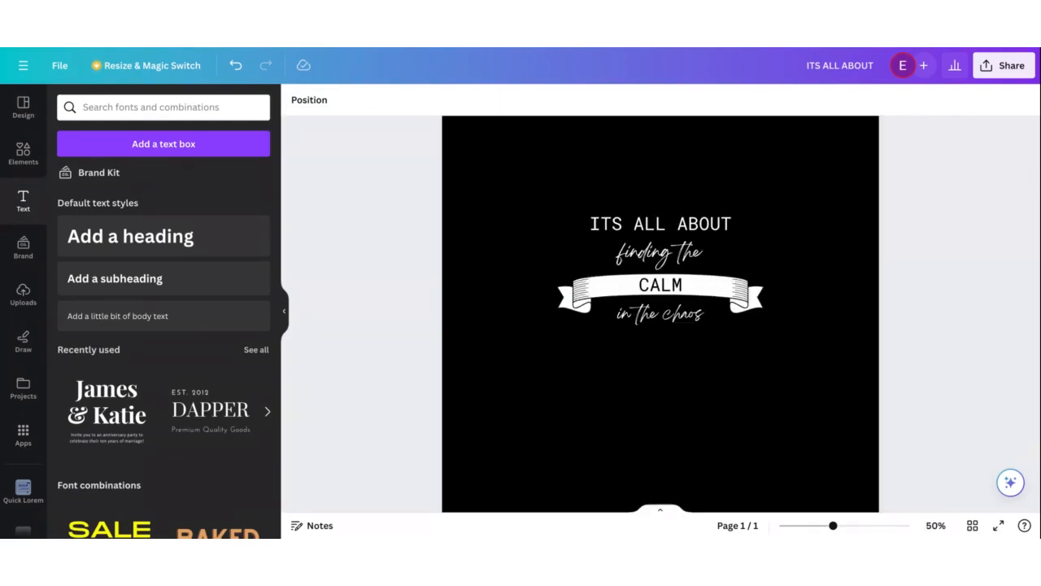
# - Apply the Curve text effect to "CALM" on the ribbon and set its curve value to 12
pyautogui.click(665, 293)
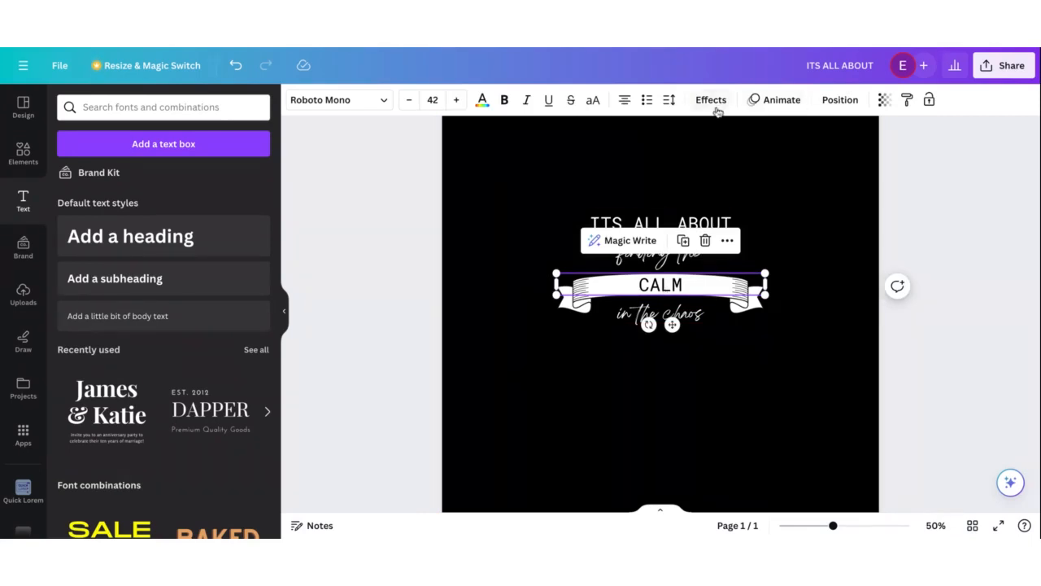
pyautogui.click(712, 104)
pyautogui.scroll(-2, 203, 415)
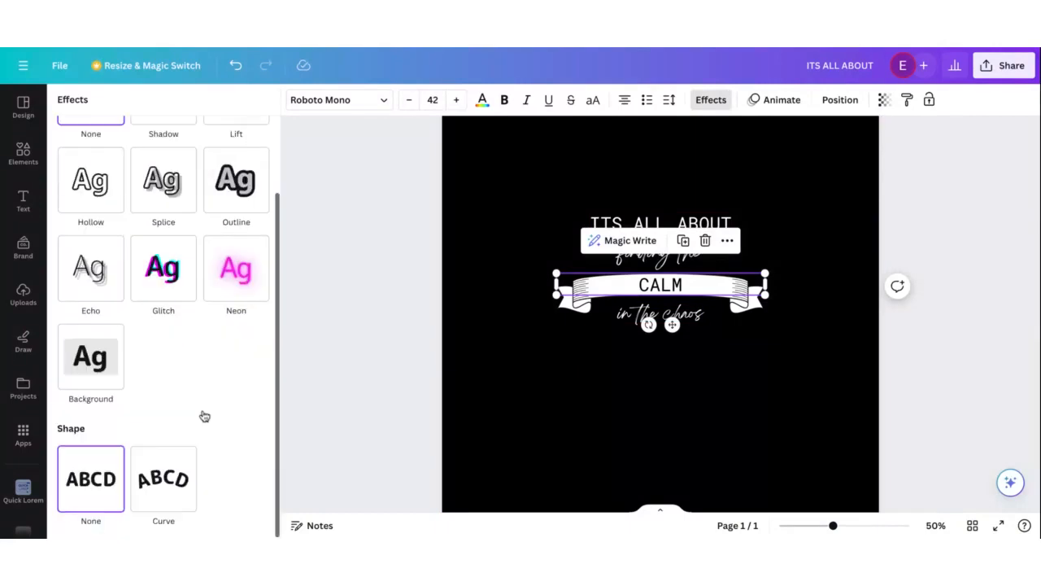
pyautogui.click(160, 489)
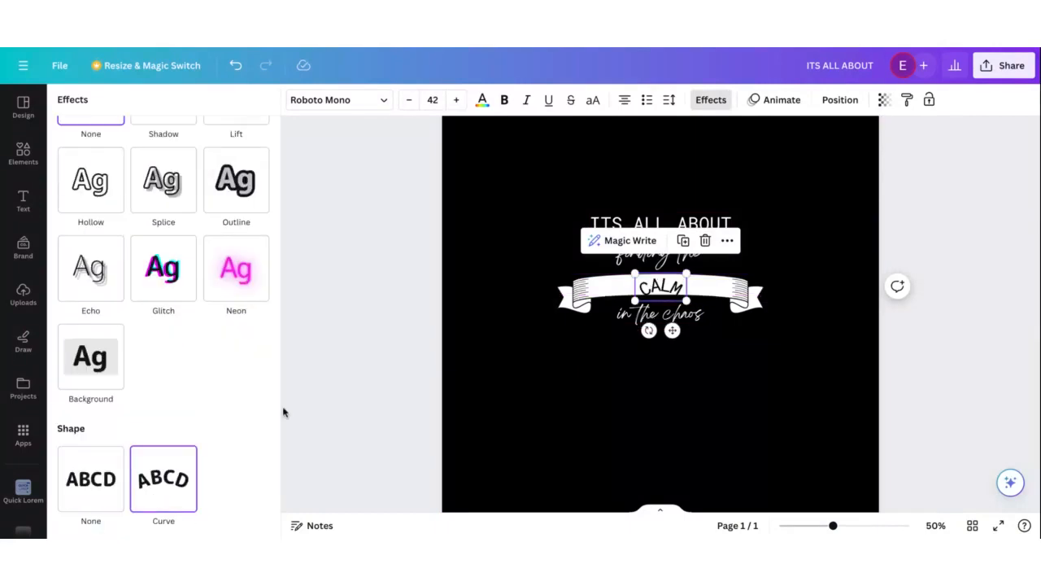
pyautogui.scroll(-1, 284, 412)
pyautogui.scroll(2, 382, 411)
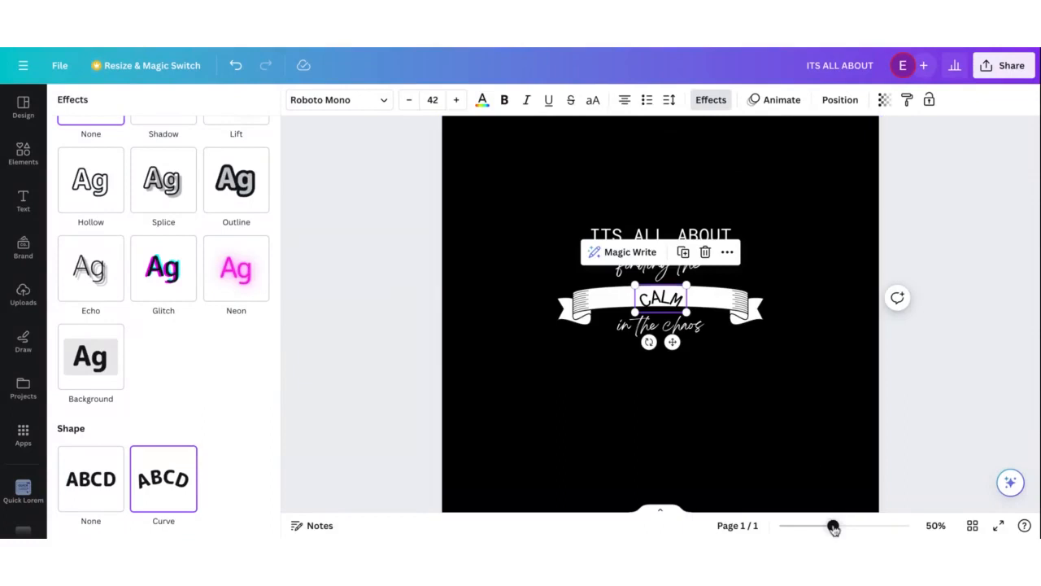
pyautogui.moveTo(833, 526); pyautogui.dragTo(843, 527)
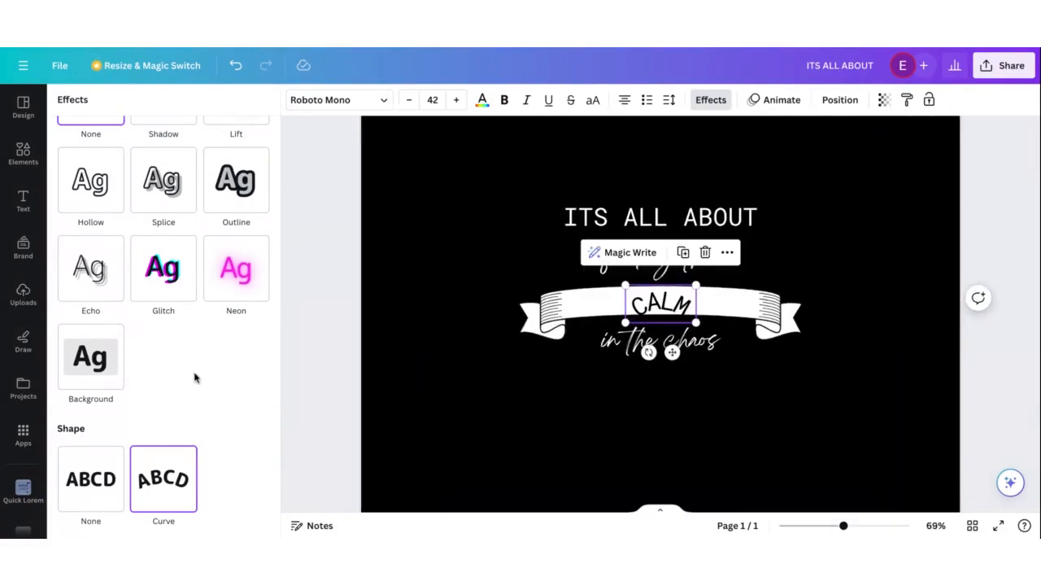
pyautogui.scroll(-1, 205, 404)
pyautogui.moveTo(223, 514); pyautogui.dragTo(178, 538)
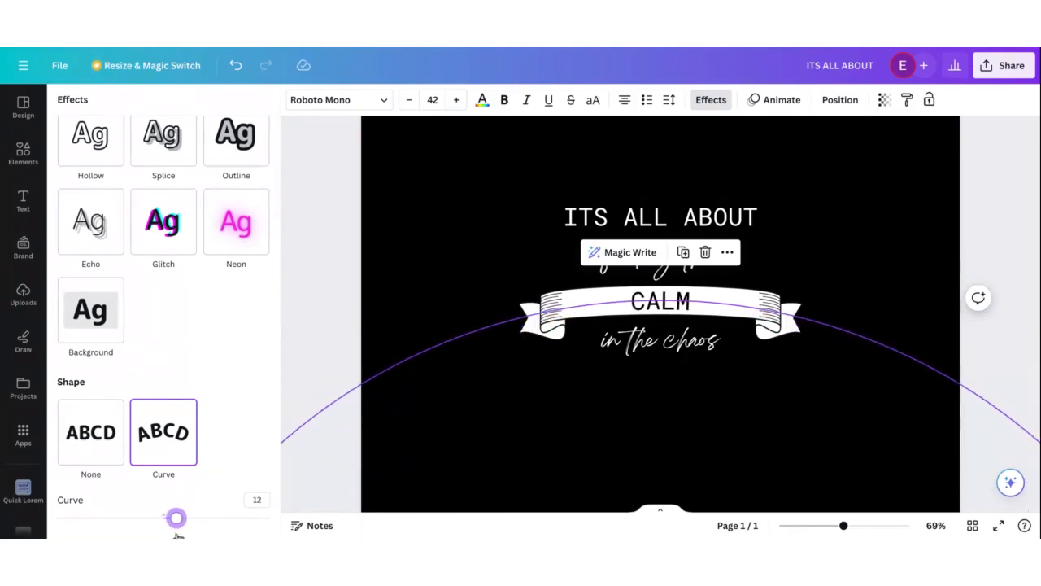
pyautogui.click(322, 349)
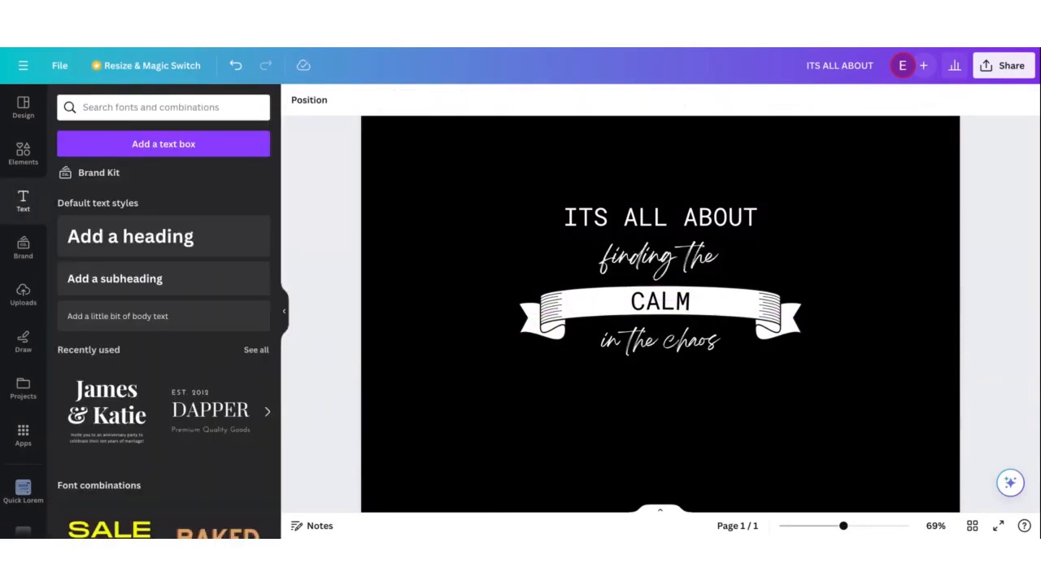
pyautogui.hotkey('ctrl', '-')
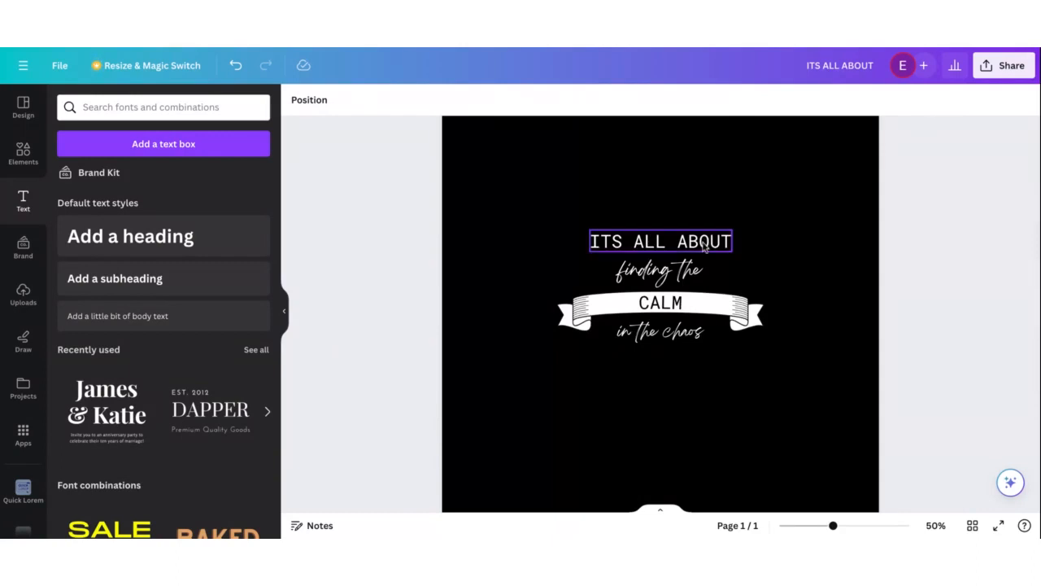
pyautogui.click(705, 246)
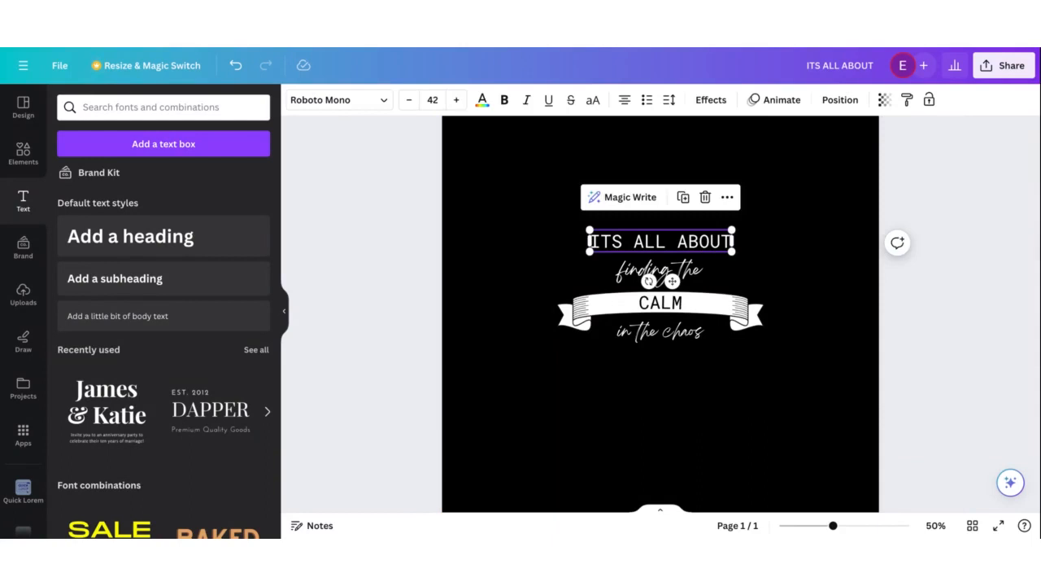
pyautogui.click(550, 227)
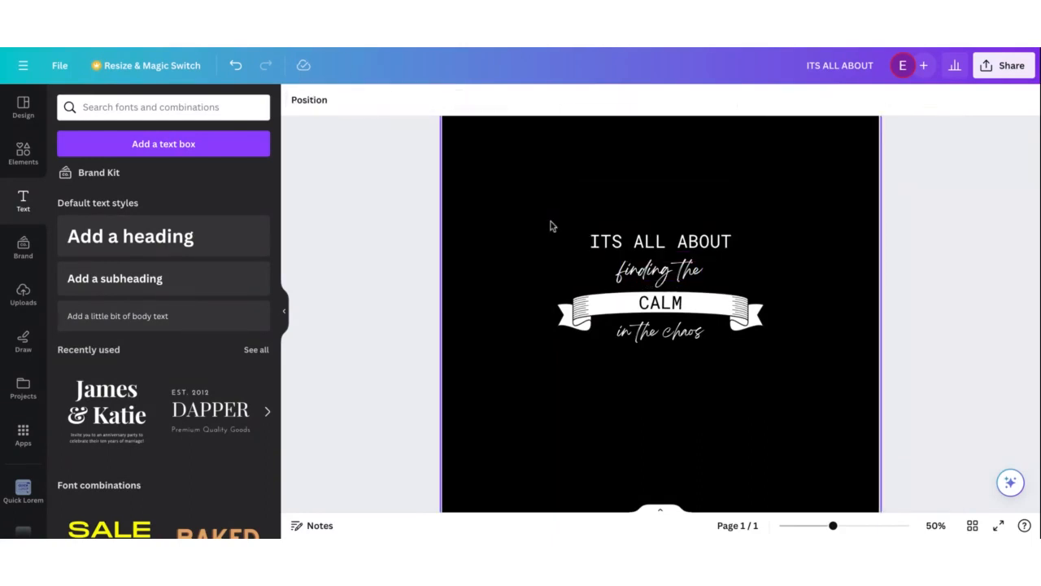
pyautogui.moveTo(548, 210); pyautogui.dragTo(758, 407)
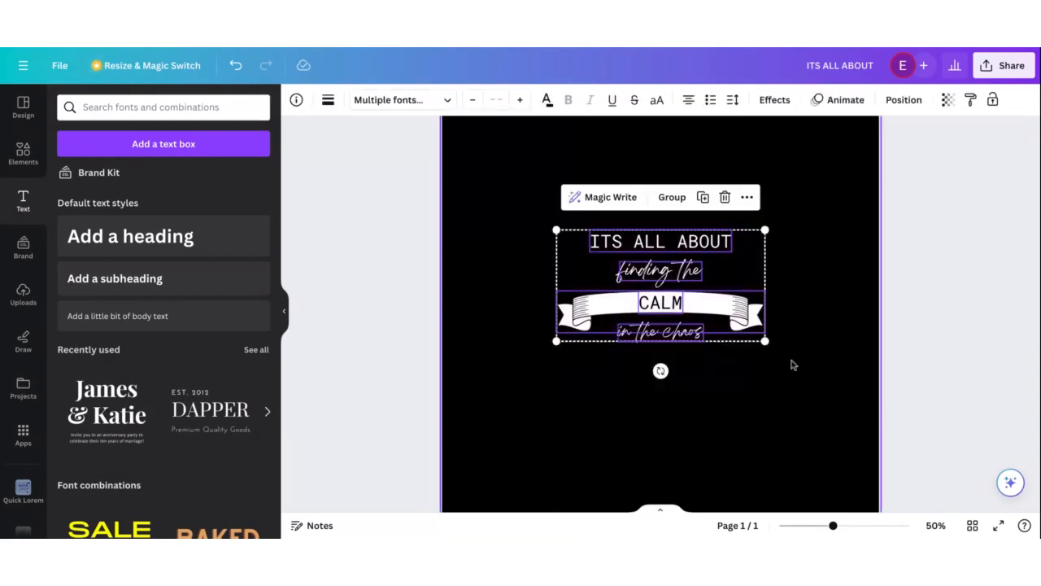
pyautogui.click(834, 297)
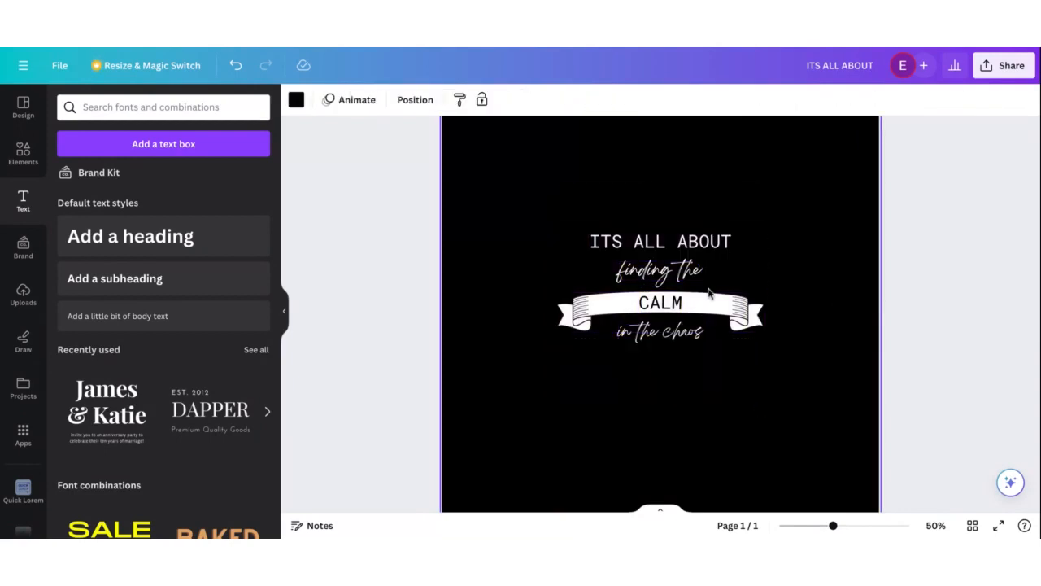
pyautogui.moveTo(520, 209); pyautogui.dragTo(810, 387)
pyautogui.scroll(-1, 868, 467)
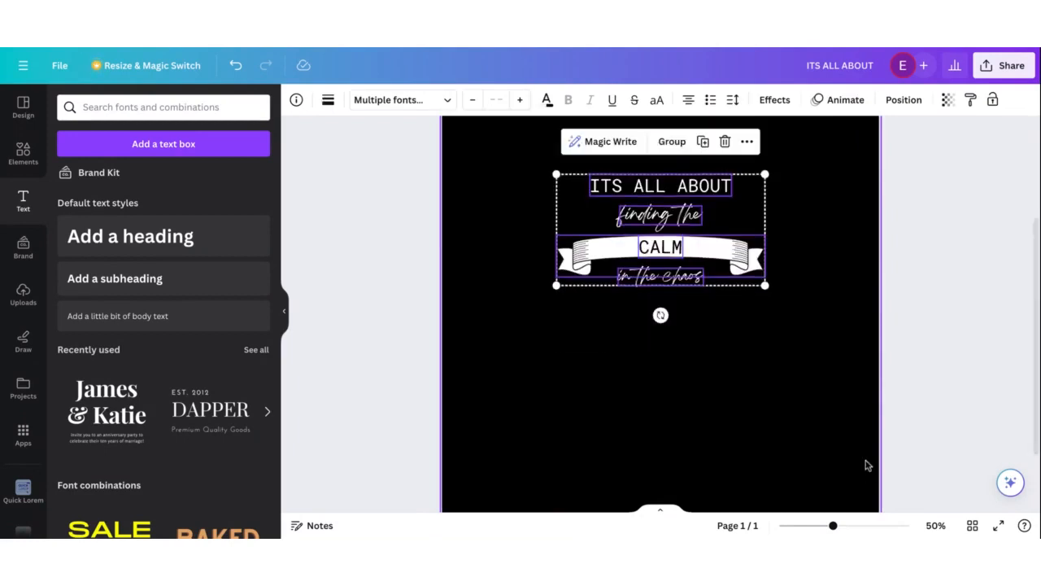
# - Lock the black background so it cannot be edited
pyautogui.click(858, 430)
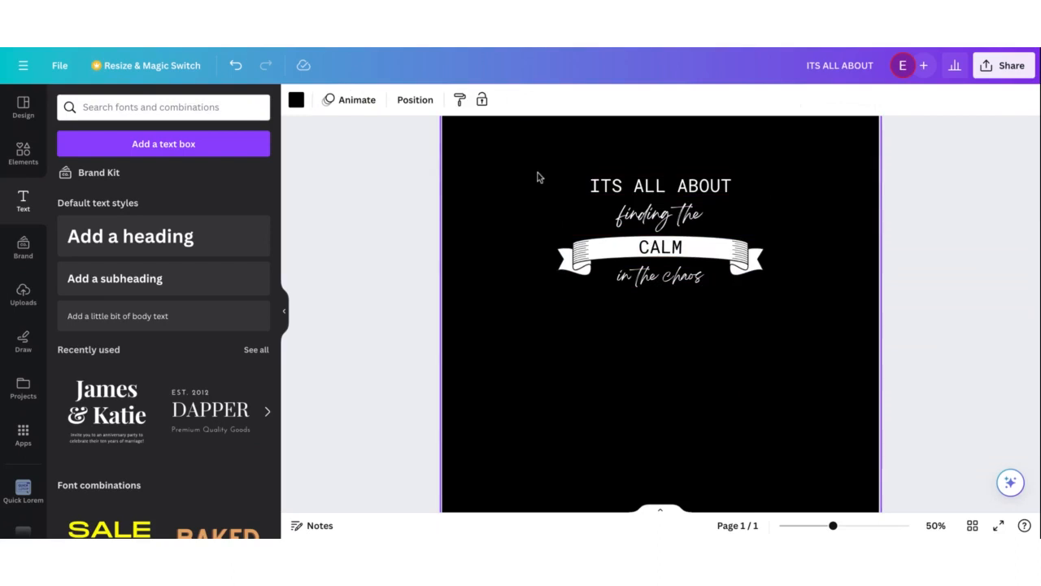
pyautogui.click(404, 103)
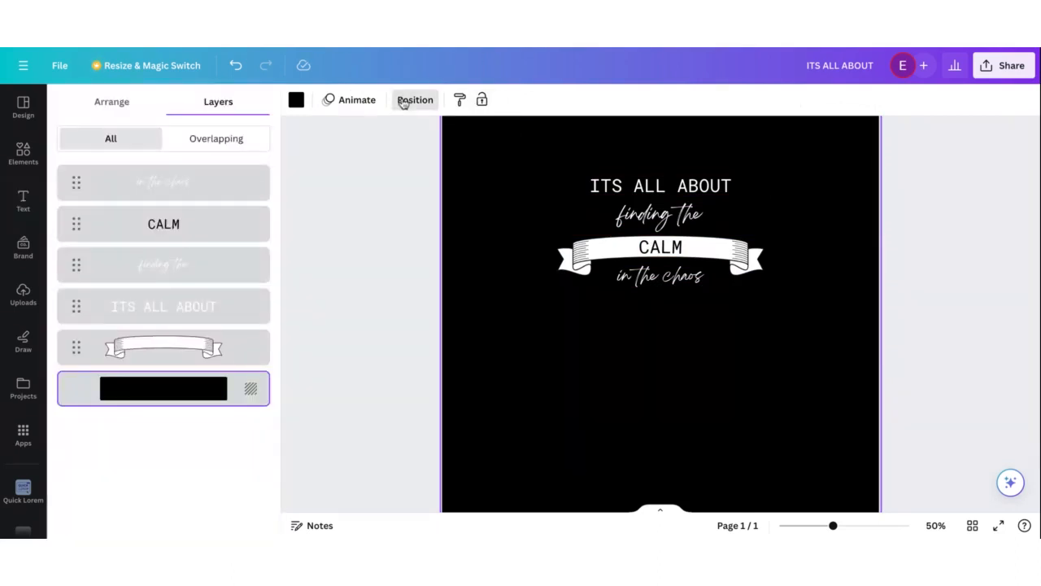
pyautogui.click(481, 100)
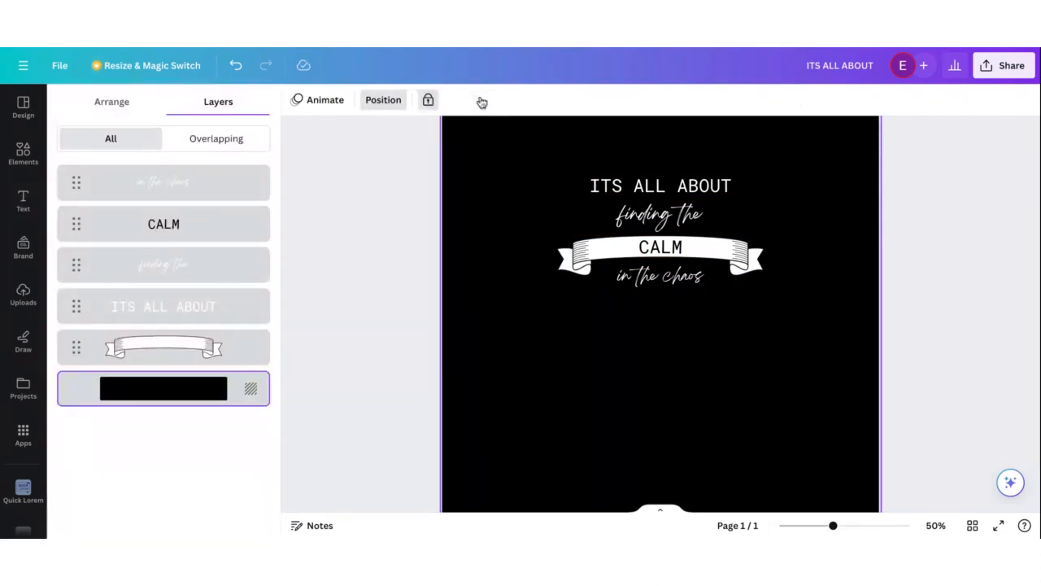
pyautogui.click(362, 325)
# - Enlarge all the text lines and the ribbon banner together and centre them horizontally on the page
pyautogui.moveTo(544, 197); pyautogui.dragTo(840, 411)
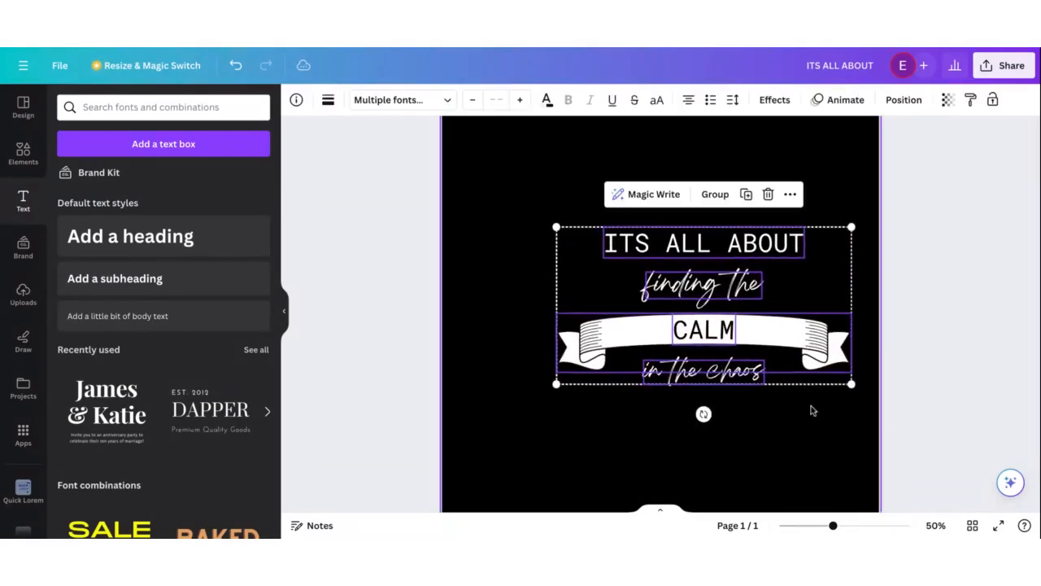
pyautogui.moveTo(712, 339); pyautogui.dragTo(667, 317)
pyautogui.keyDown('ctrl'); pyautogui.scroll(-3, 683, 342); pyautogui.keyUp('ctrl')
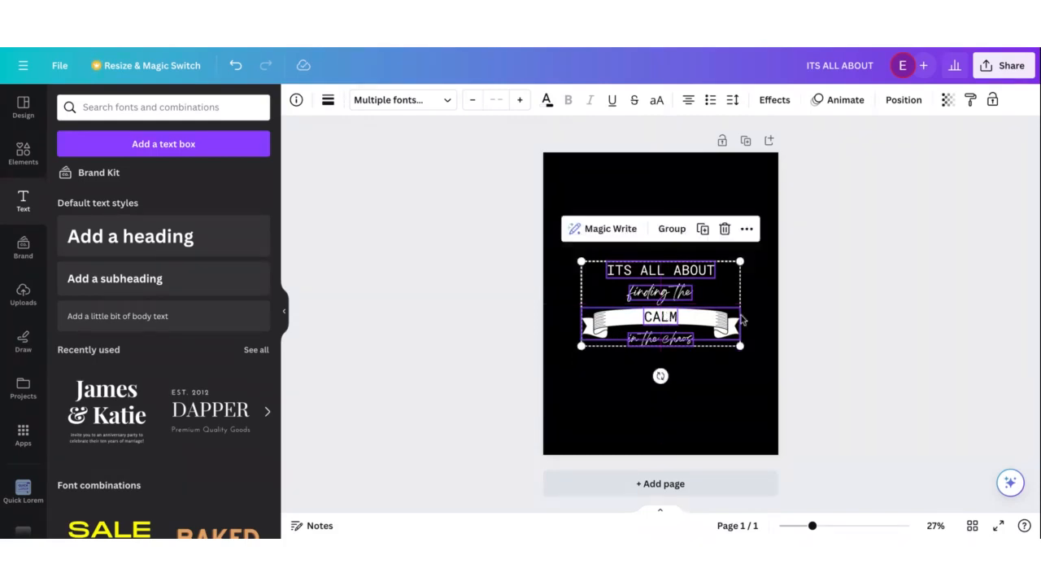
pyautogui.click(796, 319)
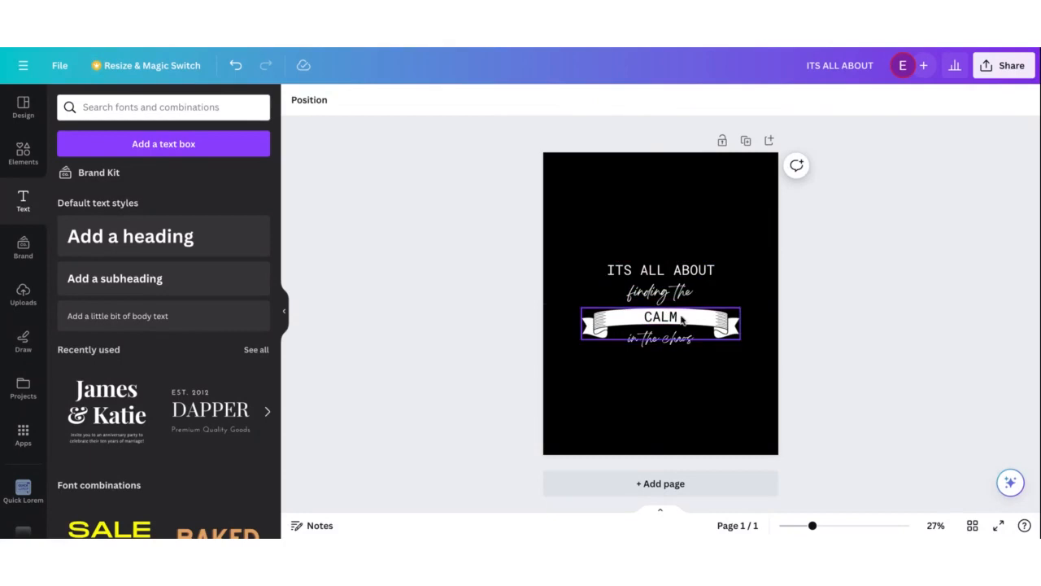
# - Scale the text lines and ribbon up slightly more as one selection and re-centre them on the black background
pyautogui.click(664, 317)
pyautogui.click(832, 223)
pyautogui.moveTo(584, 231); pyautogui.dragTo(751, 399)
pyautogui.moveTo(741, 259); pyautogui.dragTo(761, 250)
pyautogui.moveTo(685, 312)
pyautogui.mouseDown()
pyautogui.moveTo(675, 305)
pyautogui.moveTo(677, 318)
pyautogui.mouseUp()
pyautogui.click(893, 282)
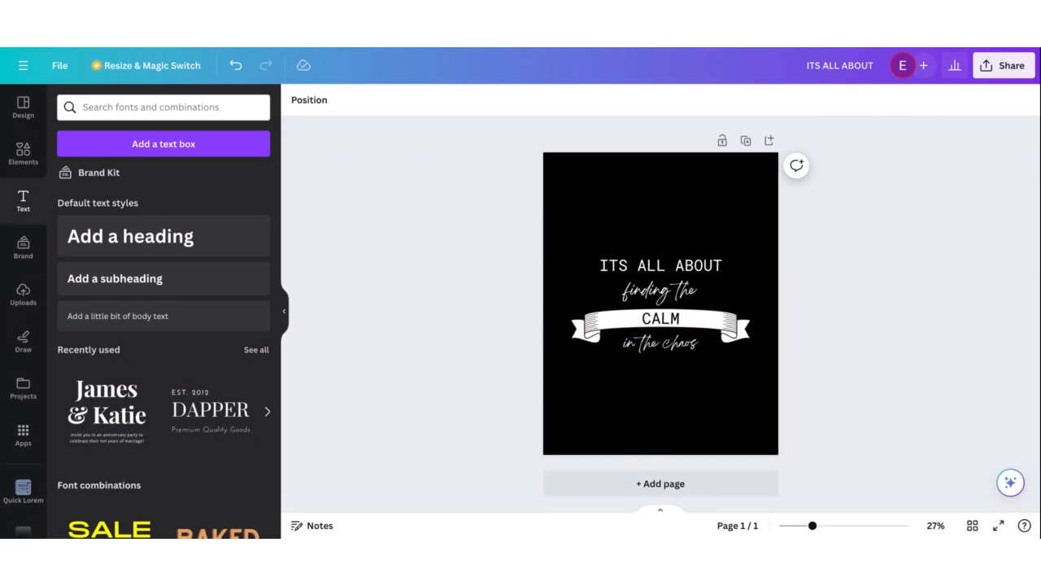
# - Download the design as a PNG file at size 1 (1,556 × 2,000 px)
pyautogui.click(999, 73)
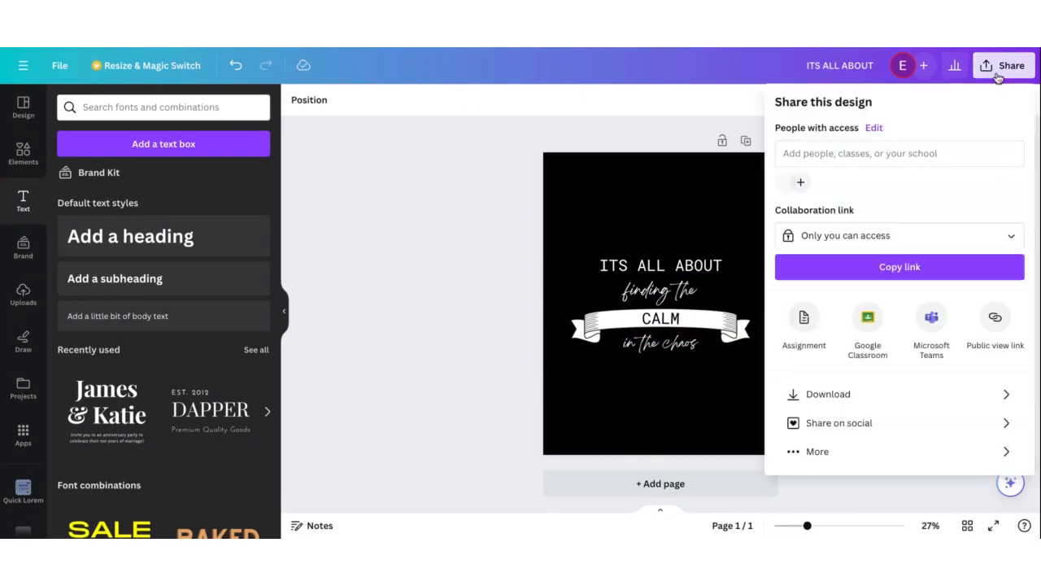
pyautogui.click(959, 392)
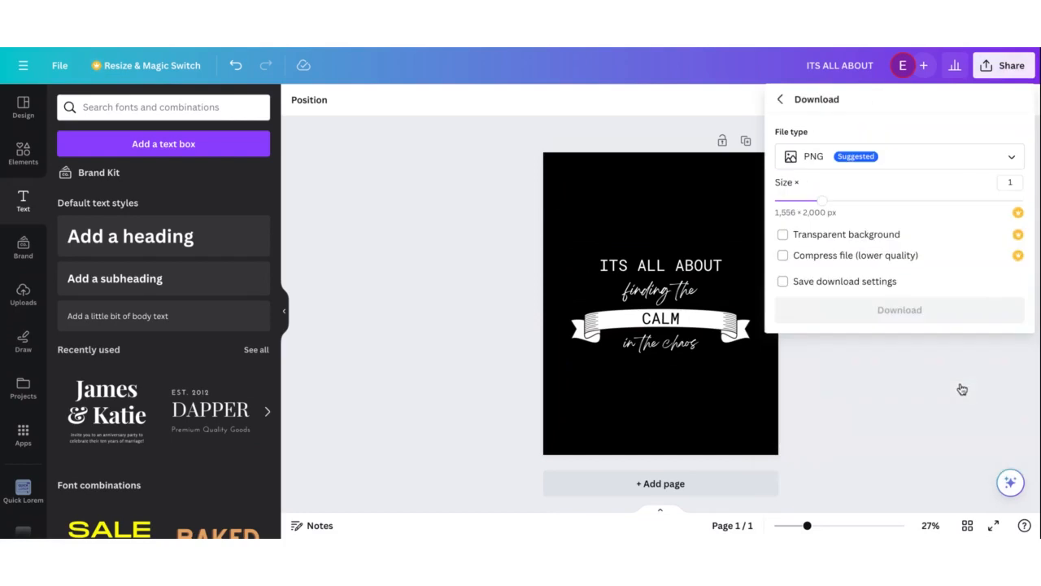
pyautogui.click(999, 164)
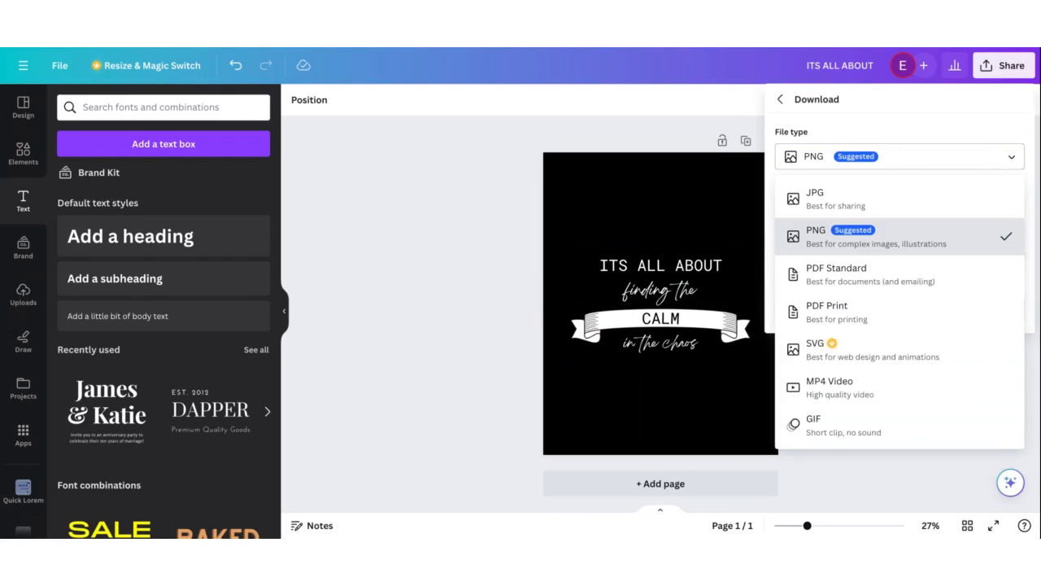
pyautogui.click(980, 238)
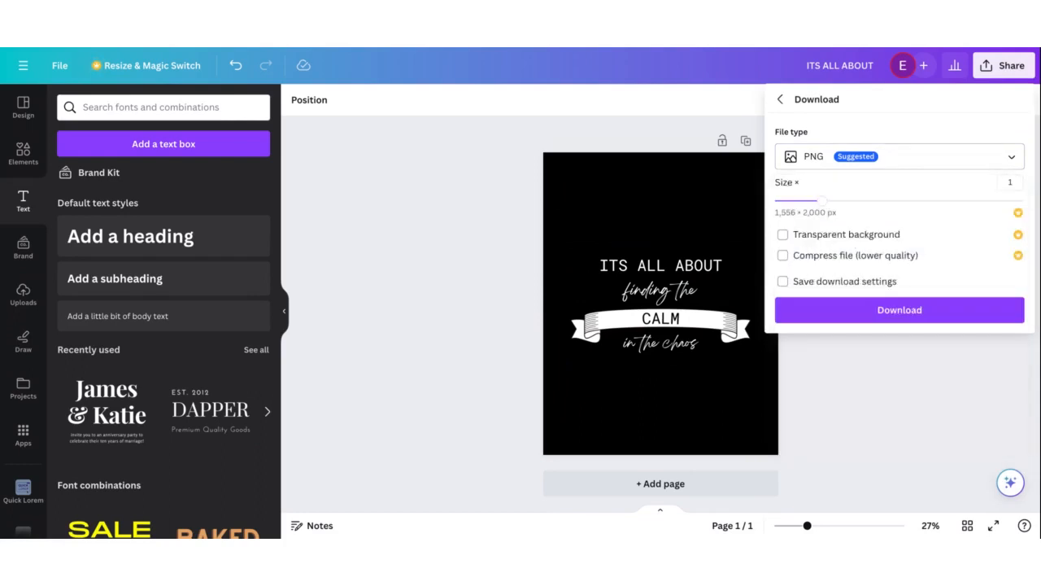
pyautogui.click(892, 318)
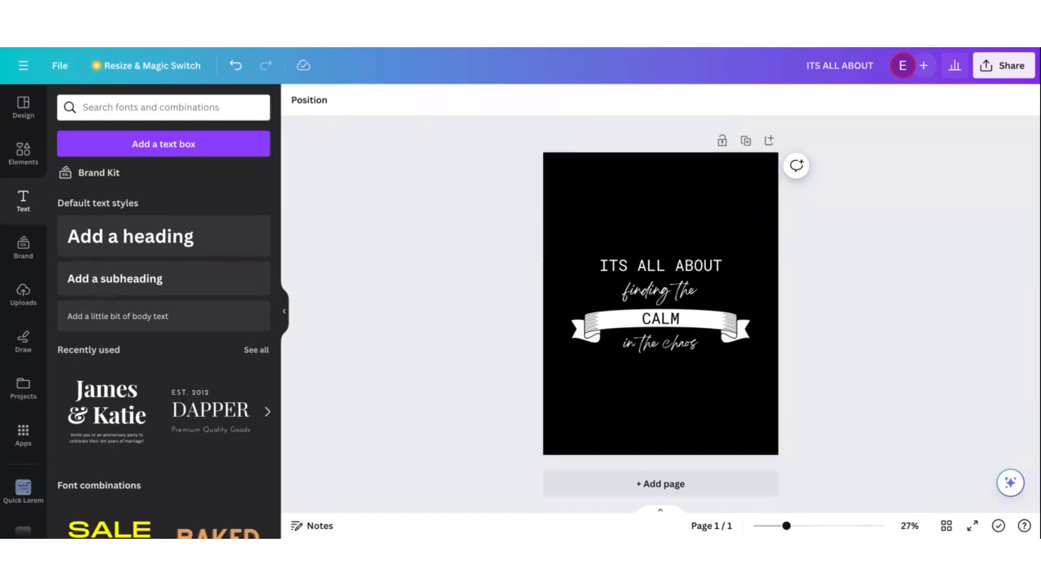
pyautogui.moveTo(542, 198); pyautogui.dragTo(876, 450)
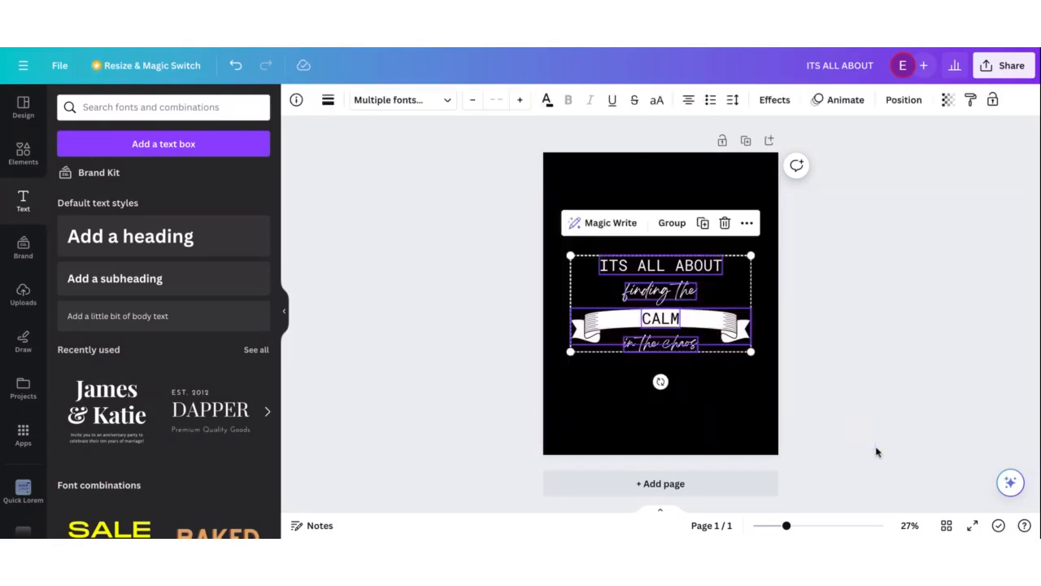
pyautogui.click(875, 450)
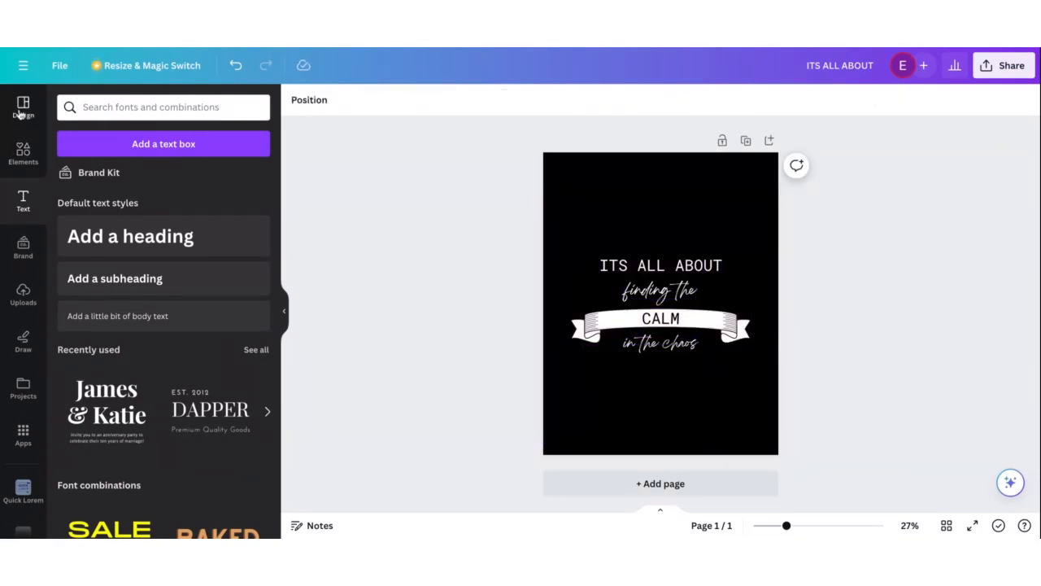
pyautogui.click(22, 105)
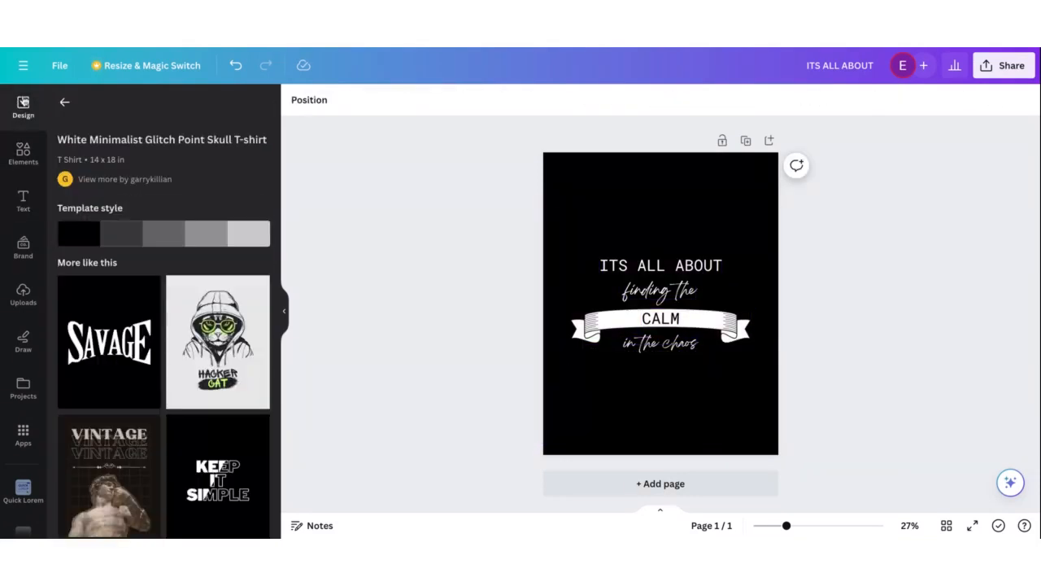
pyautogui.click(23, 67)
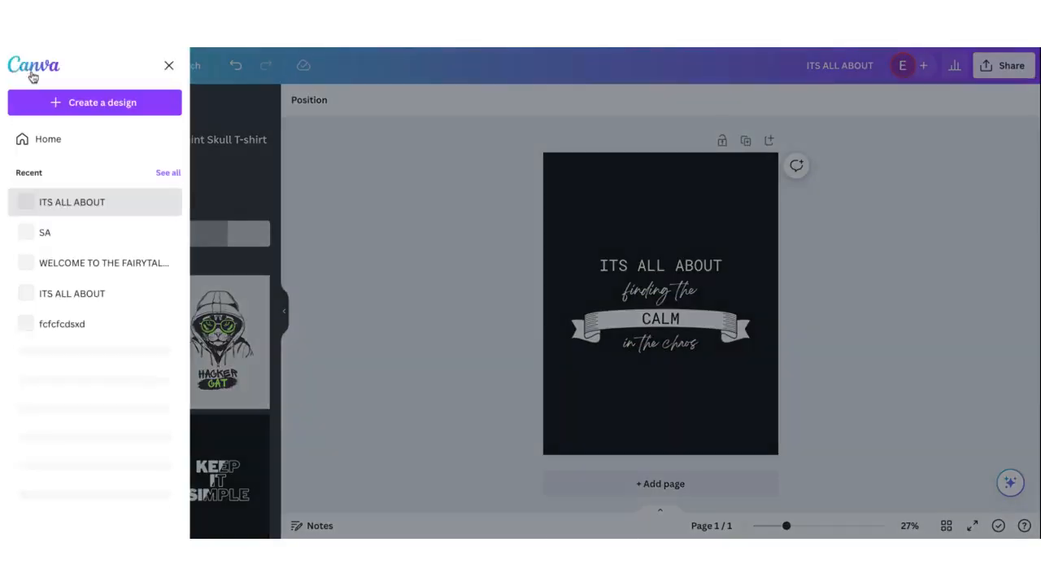
pyautogui.click(62, 101)
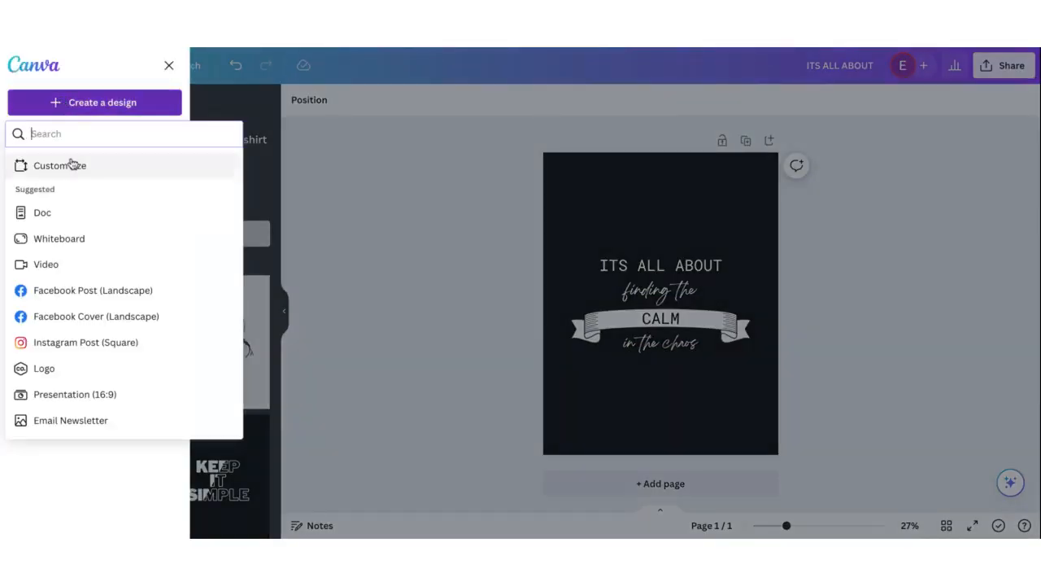
pyautogui.click(154, 96)
pyautogui.click(168, 67)
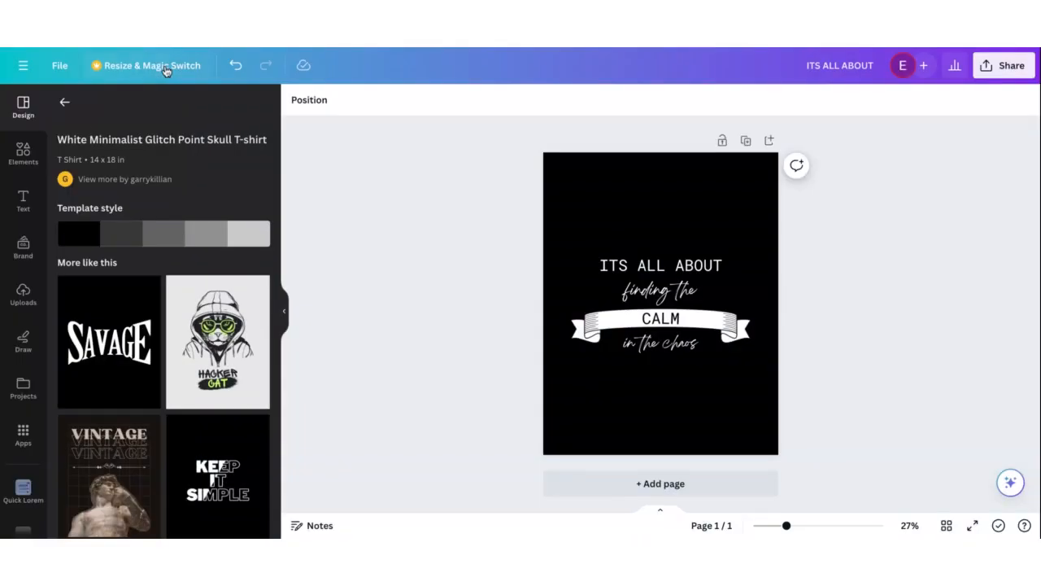
pyautogui.click(61, 67)
pyautogui.click(62, 72)
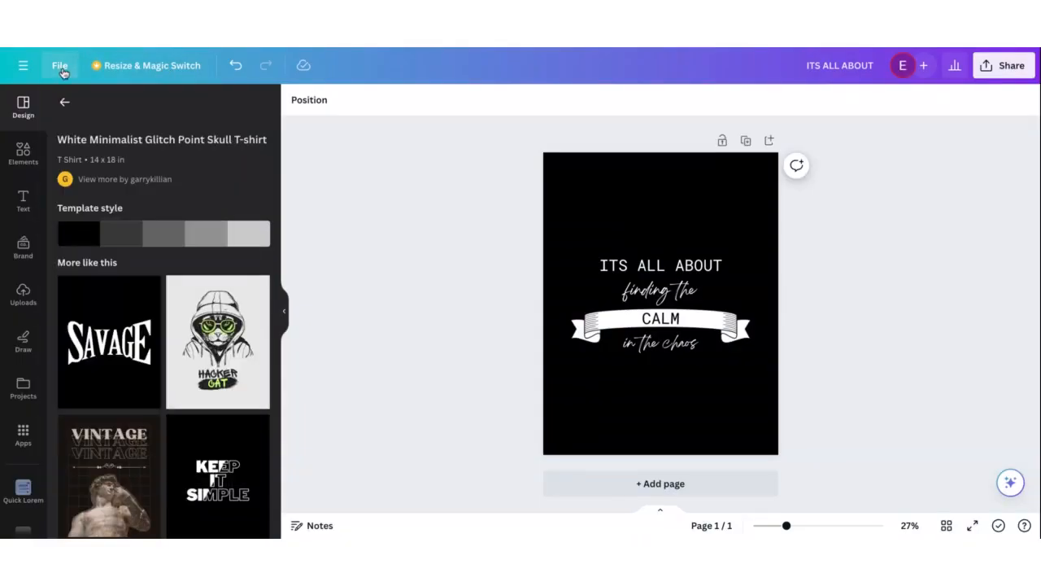
# - Leave the finished design for the home page and open the T-shirts print page
pyautogui.click(22, 65)
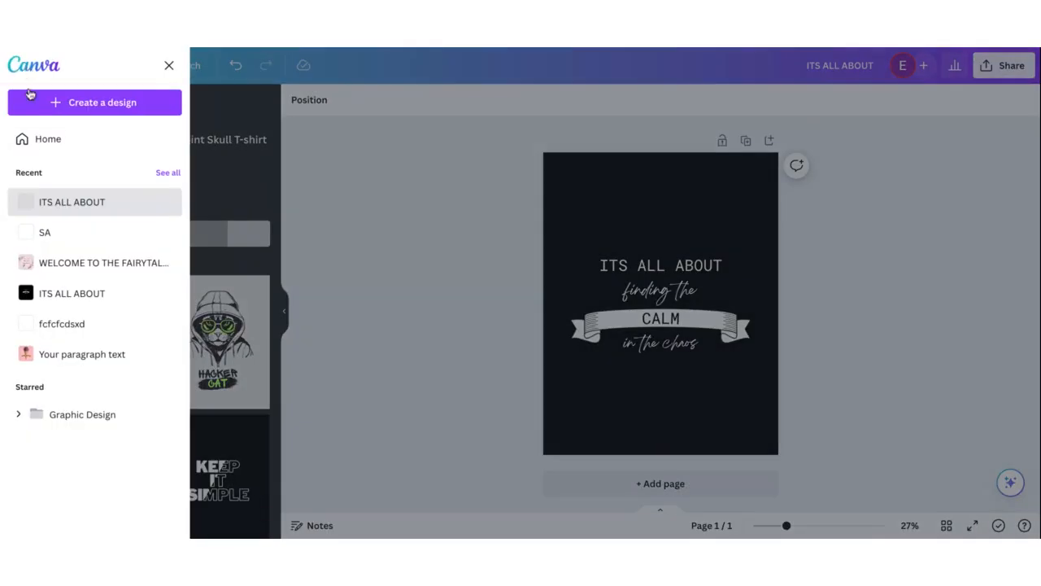
pyautogui.click(45, 142)
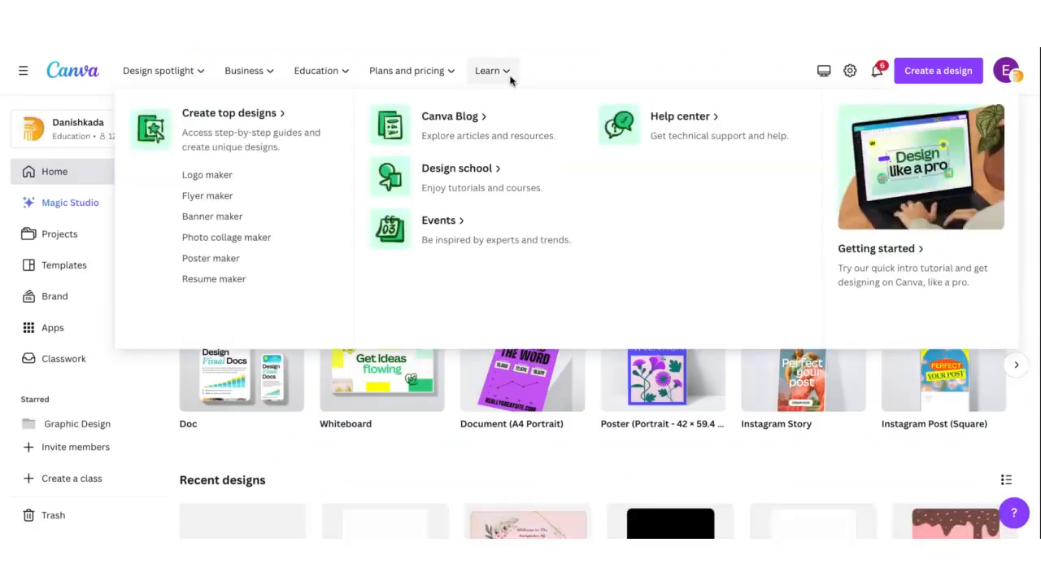
pyautogui.click(938, 71)
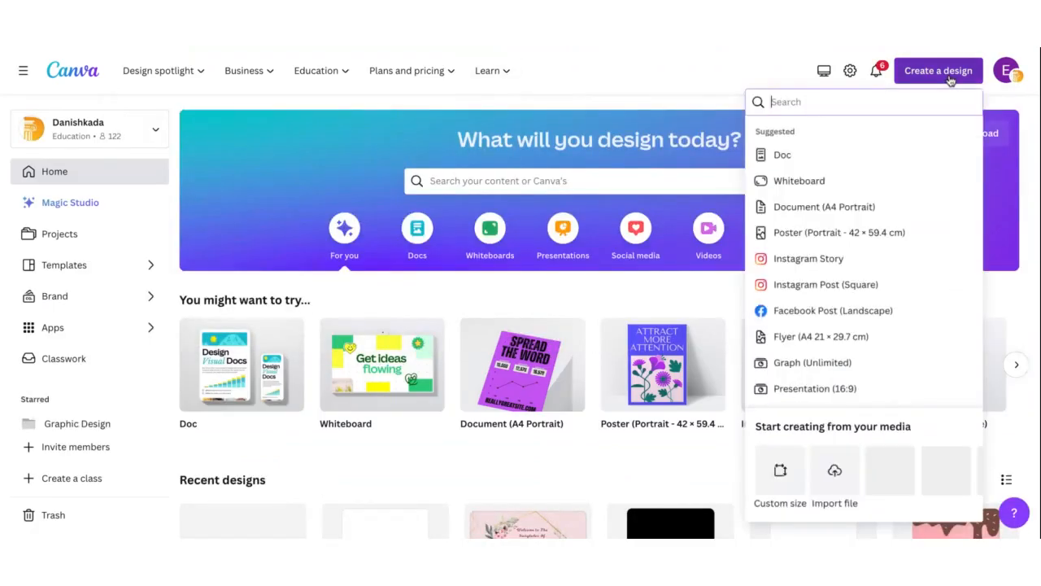
pyautogui.click(753, 90)
pyautogui.moveTo(325, 70)
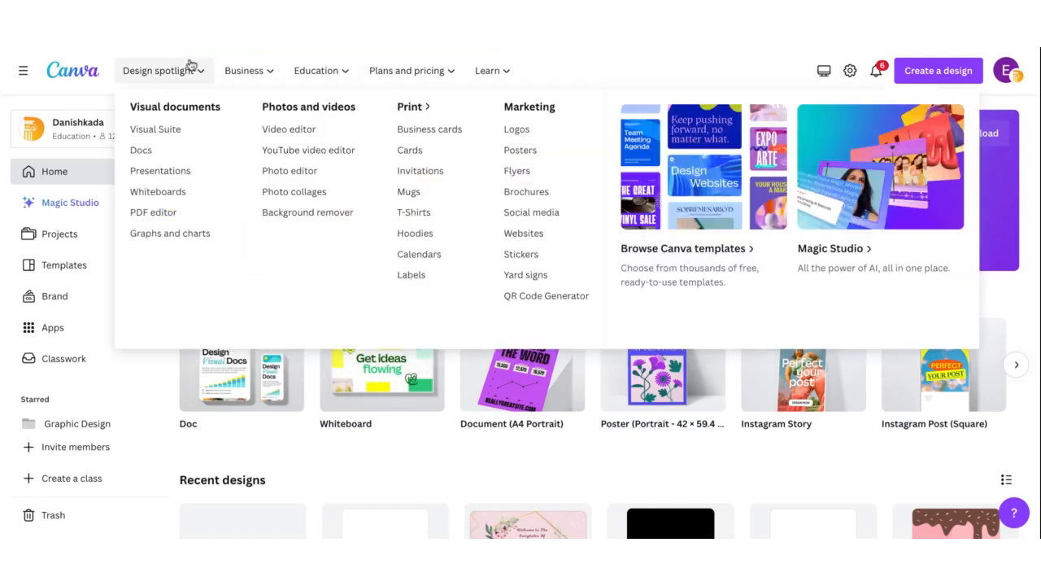
pyautogui.moveTo(246, 71)
pyautogui.moveTo(178, 78)
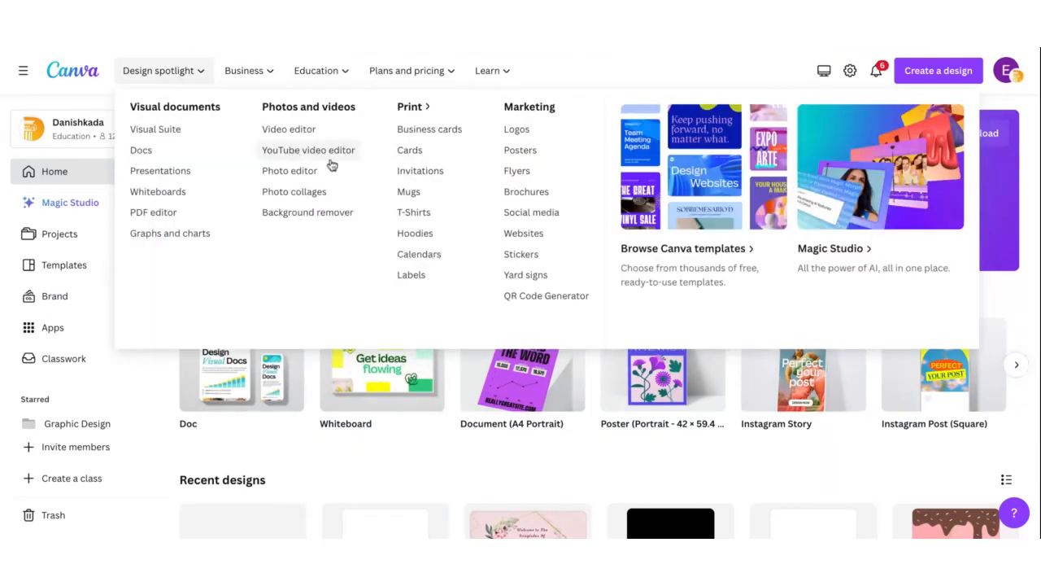
pyautogui.click(412, 213)
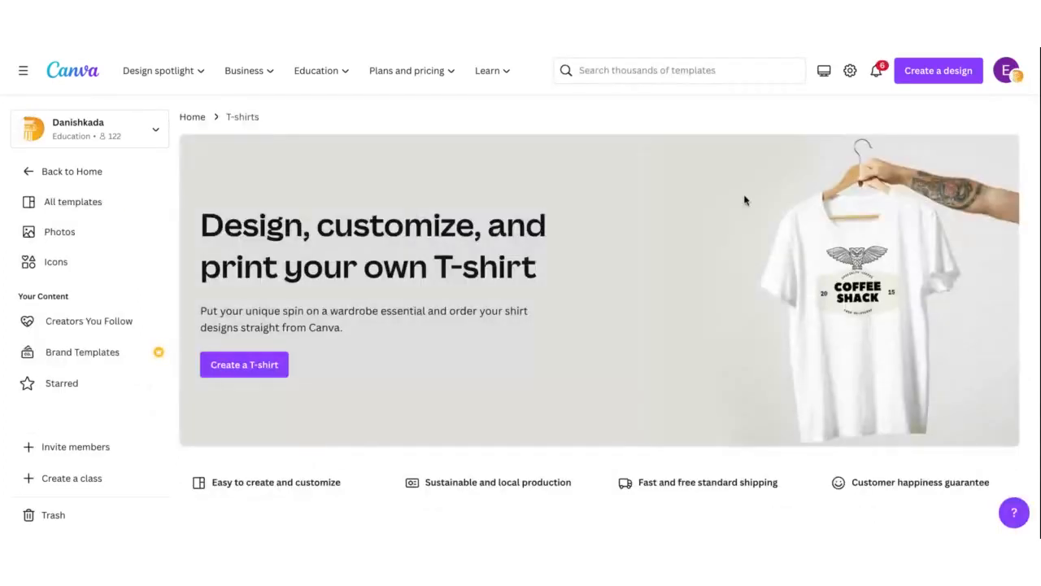
# - Create a new blank T-shirt design and decline opening it in the desktop app
pyautogui.click(940, 82)
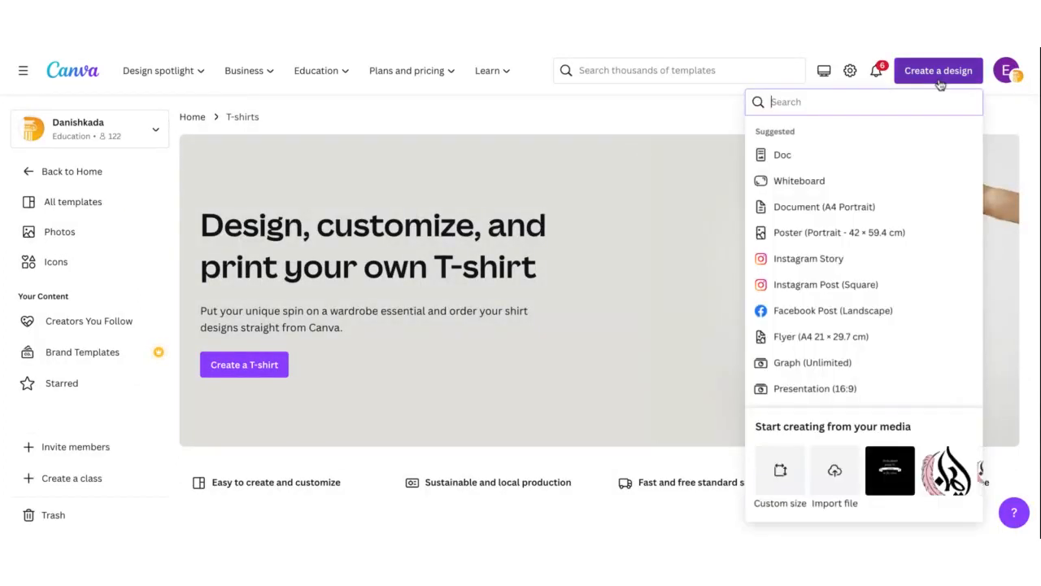
pyautogui.click(655, 126)
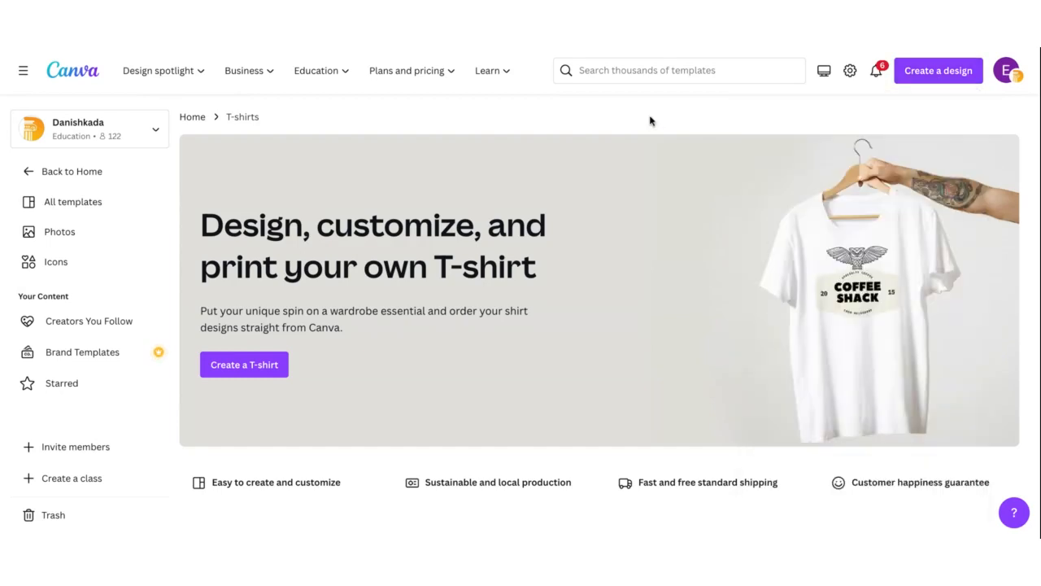
pyautogui.click(242, 367)
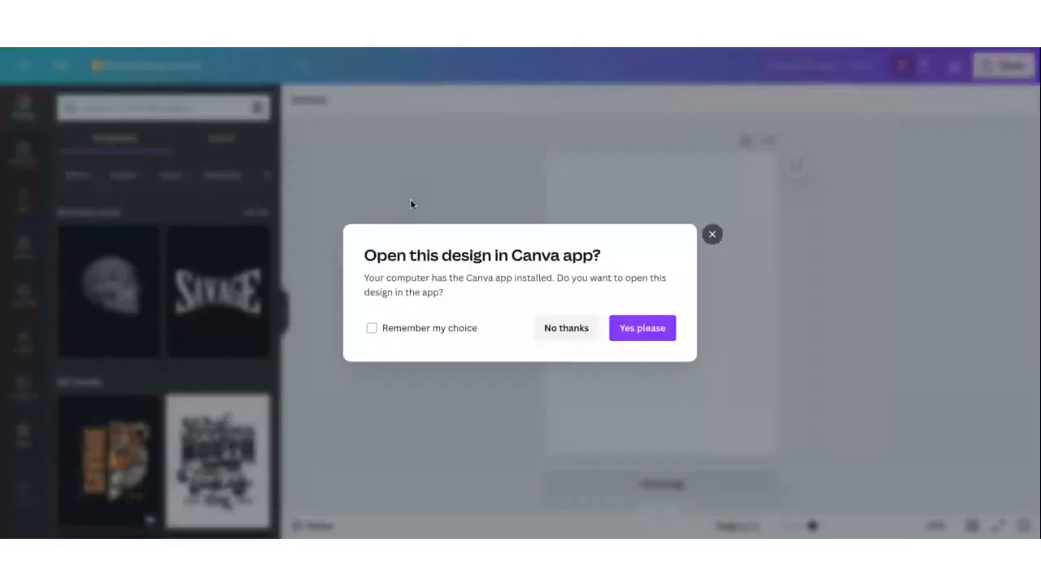
pyautogui.click(573, 334)
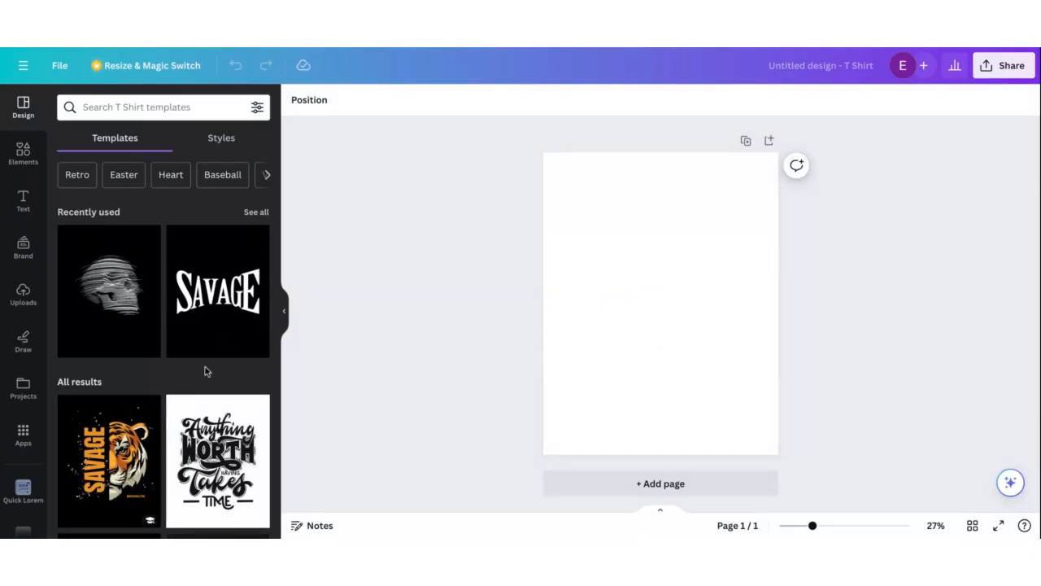
# - Apply the White Minimalist Glitch Point Skull T-shirt template and delete the skull graphic from its black background
pyautogui.click(95, 310)
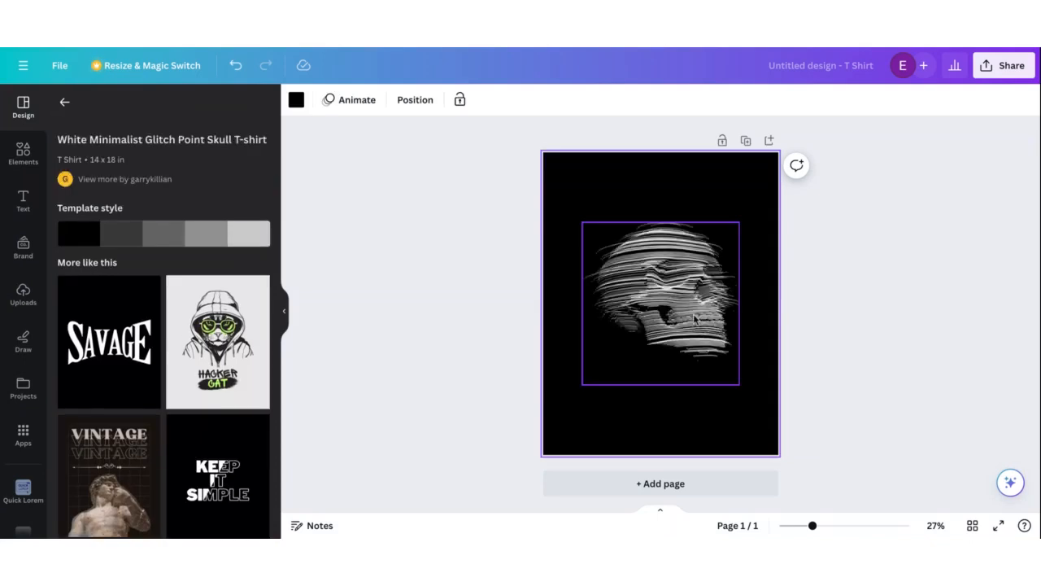
pyautogui.click(695, 319)
pyautogui.press('Delete')
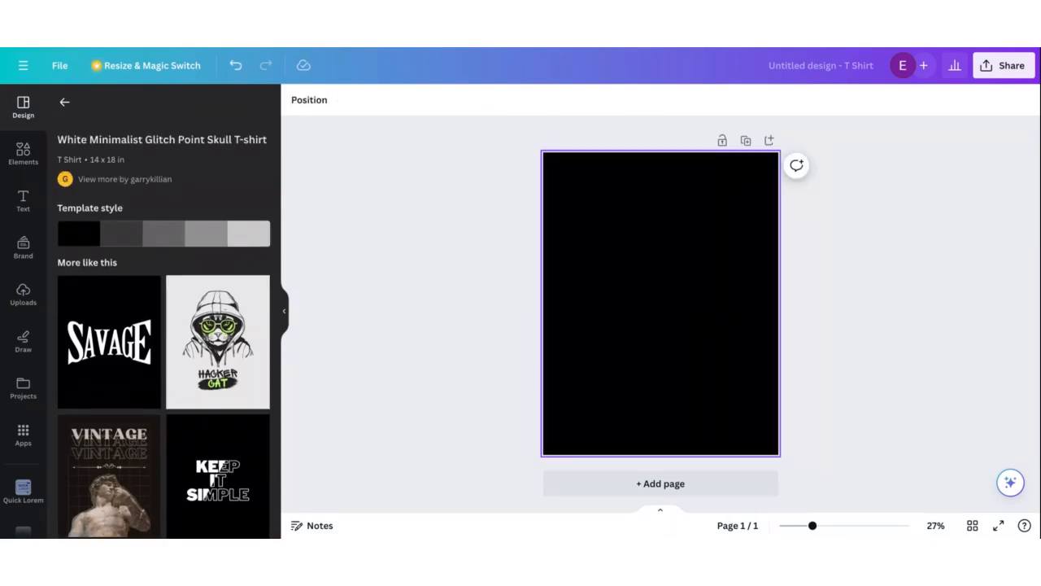
pyautogui.click(574, 311)
pyautogui.click(506, 335)
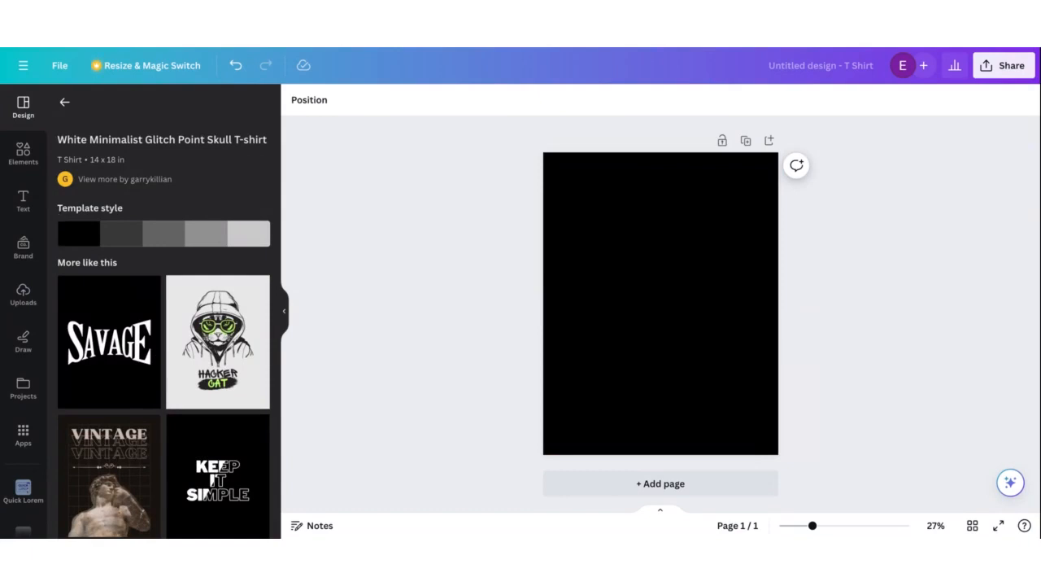
# - Add a text box to the black page, clear its placeholder text and set the font size to 97
pyautogui.click(25, 196)
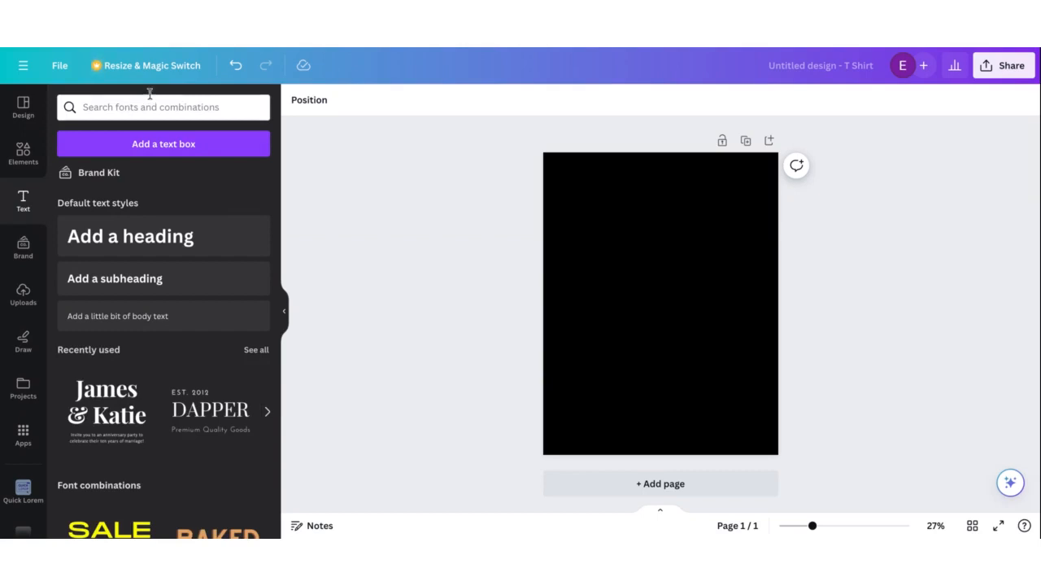
pyautogui.click(150, 143)
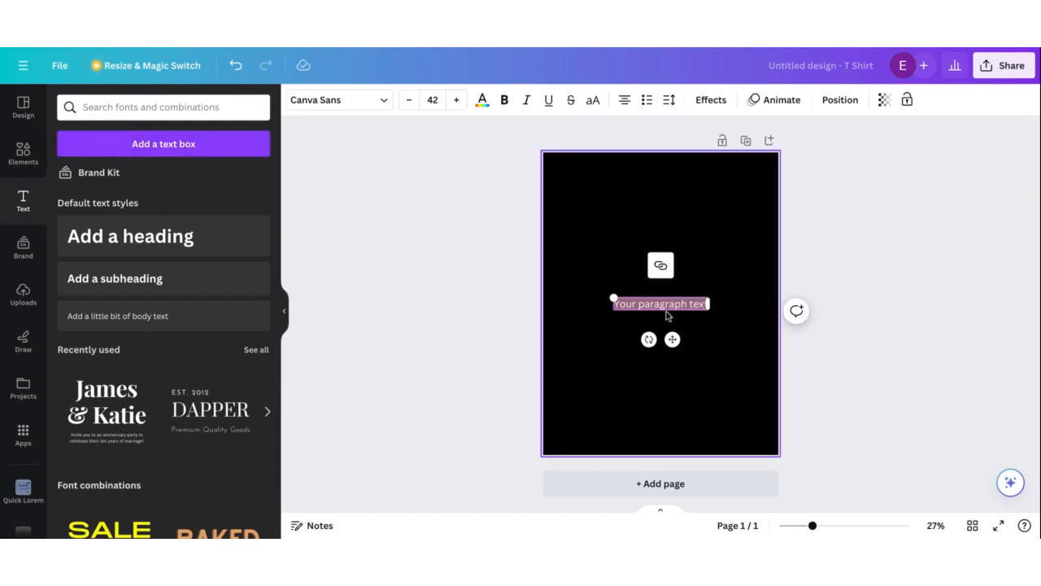
pyautogui.press('BackSpace')
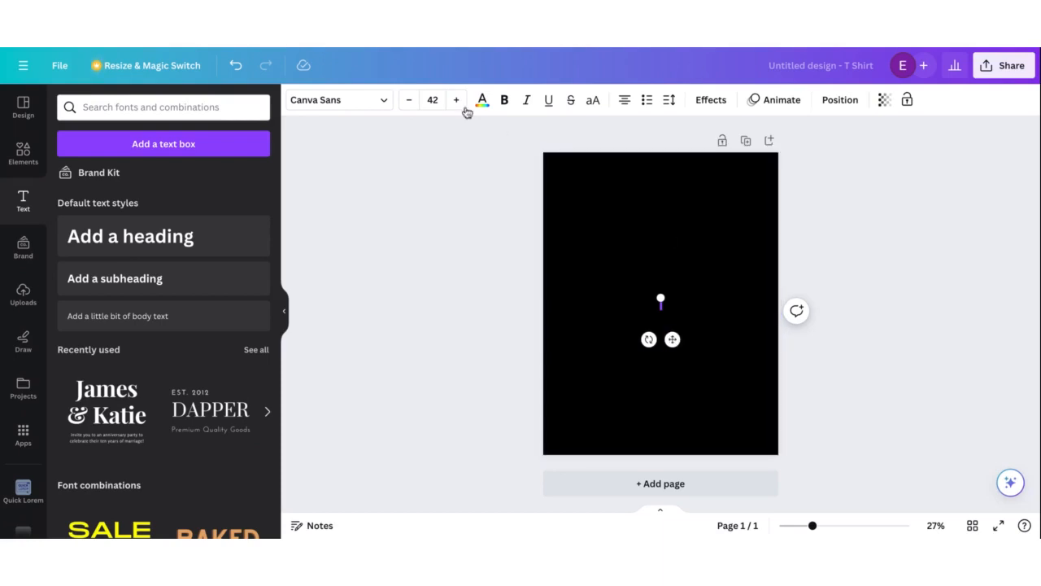
pyautogui.click(456, 100)
pyautogui.click(457, 100)
pyautogui.click(456, 100)
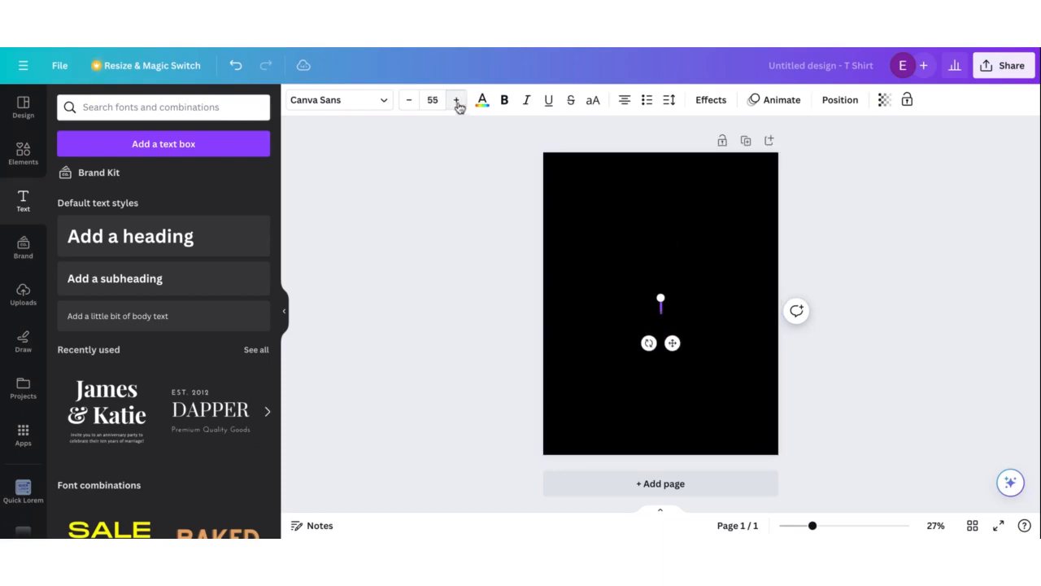
pyautogui.click(457, 100)
pyautogui.click(457, 100)
pyautogui.click(456, 100)
pyautogui.click(457, 102)
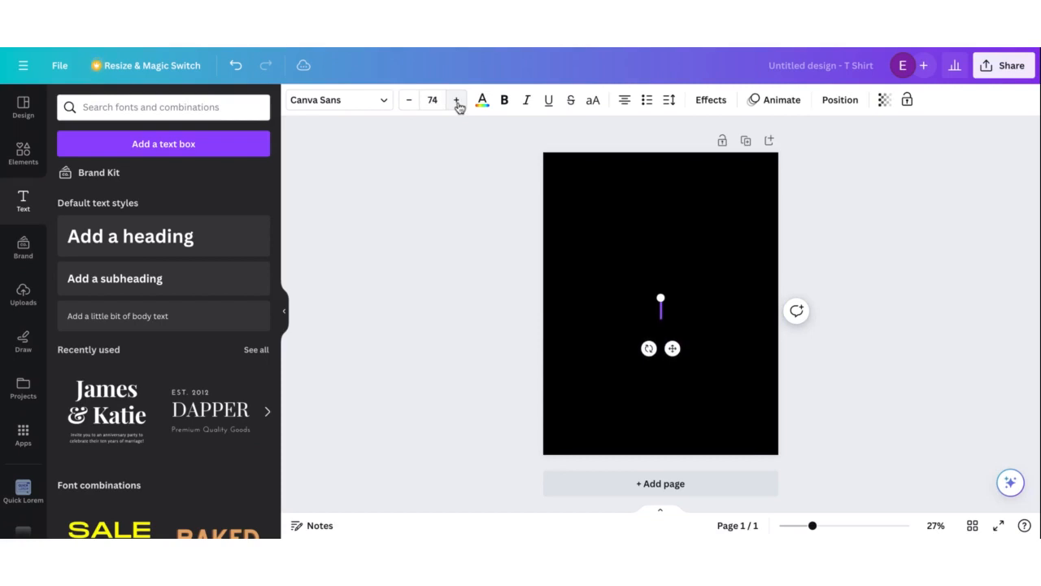
pyautogui.click(458, 102)
pyautogui.click(458, 102)
pyautogui.click(457, 102)
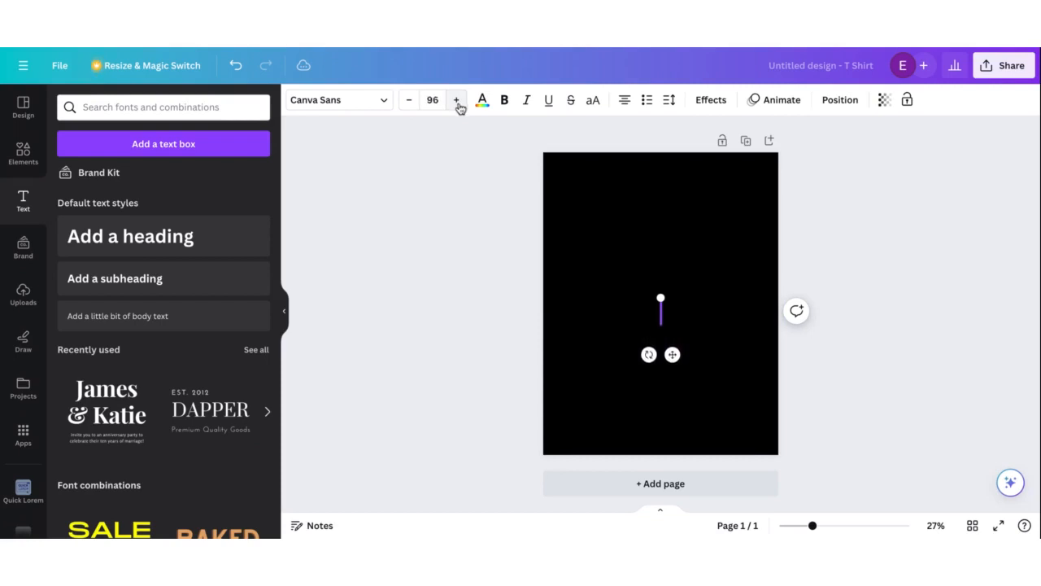
pyautogui.click(457, 101)
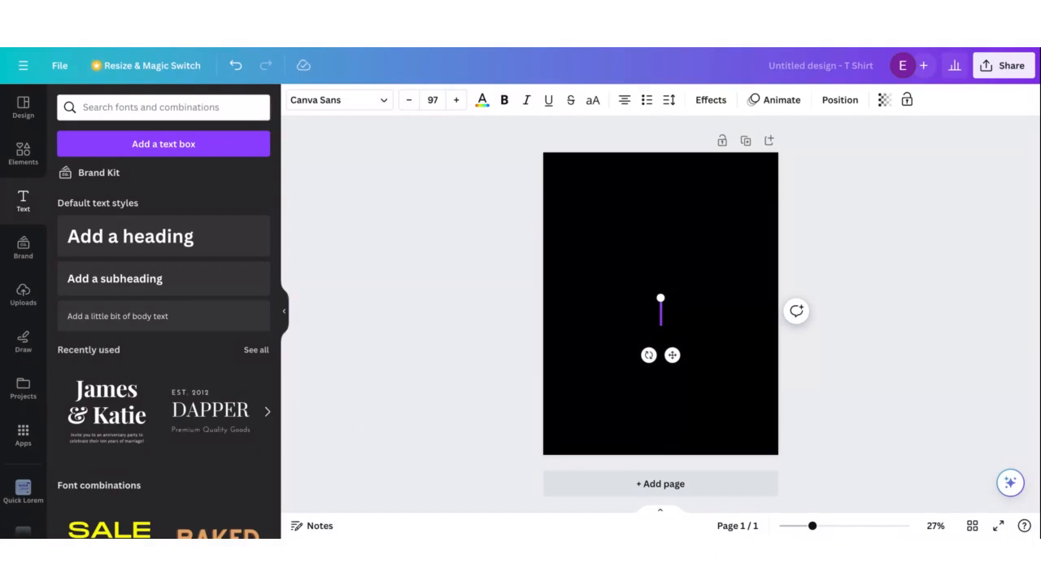
# - Enter "SAB SET?" in the text box and break it into two lines after "SAB"
pyautogui.write('SAB SET?')
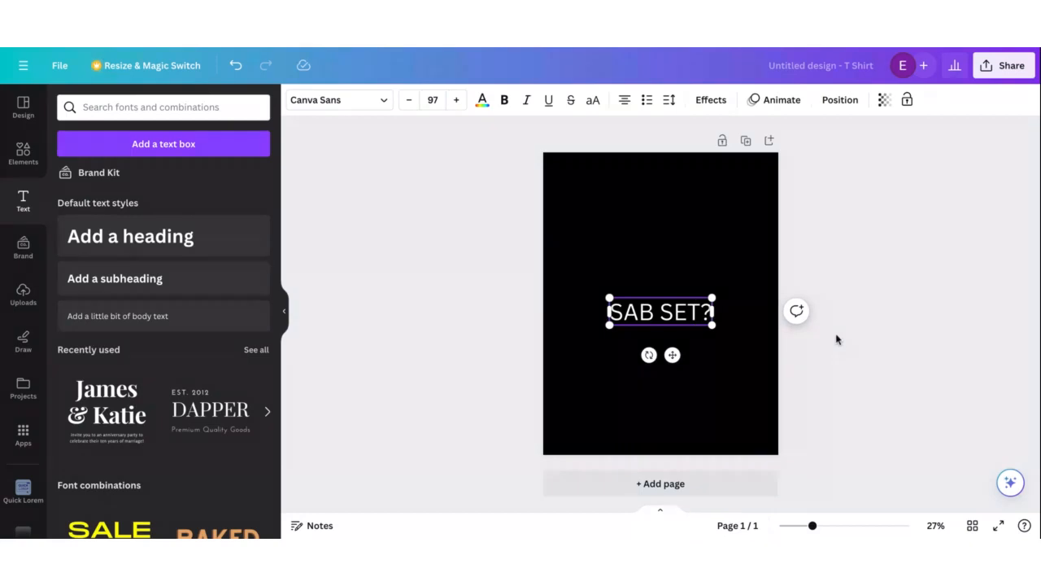
pyautogui.click(660, 313)
pyautogui.press('Return')
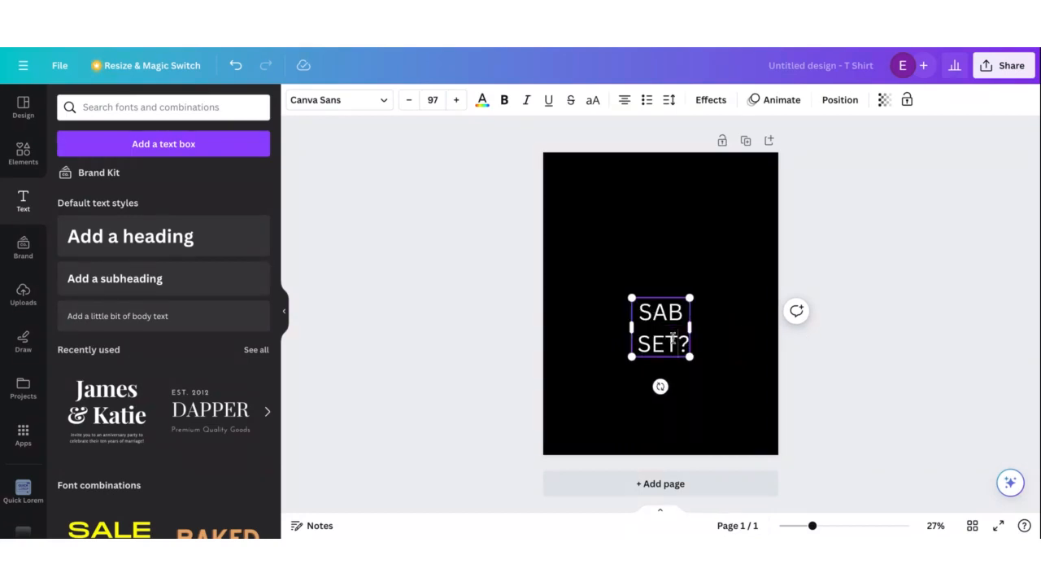
pyautogui.click(931, 348)
# - Move the two-line text up to the middle of the page and enlarge it to font size 196
pyautogui.moveTo(667, 353); pyautogui.dragTo(668, 316)
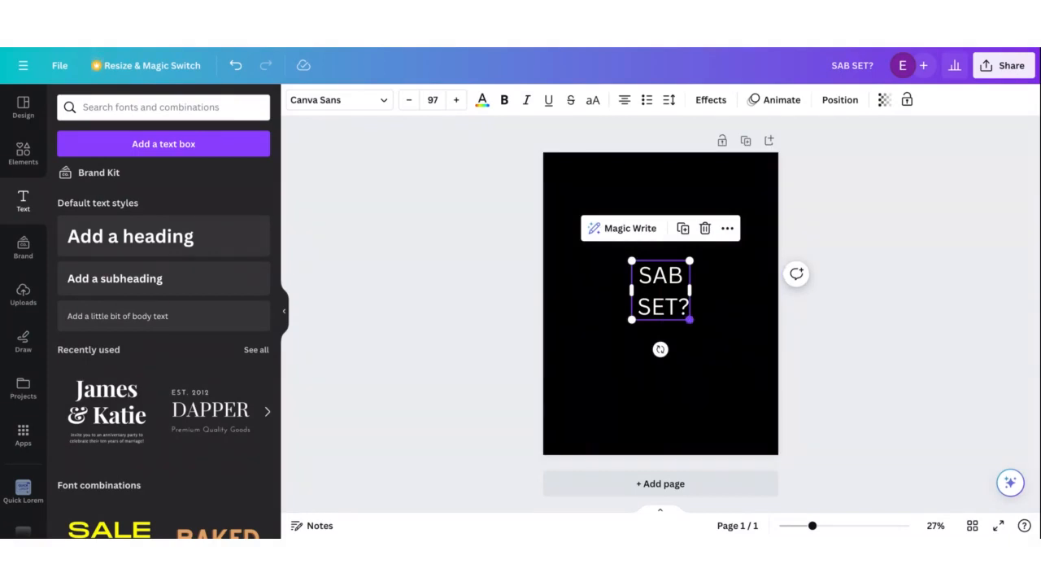
pyautogui.moveTo(690, 319); pyautogui.dragTo(683, 340)
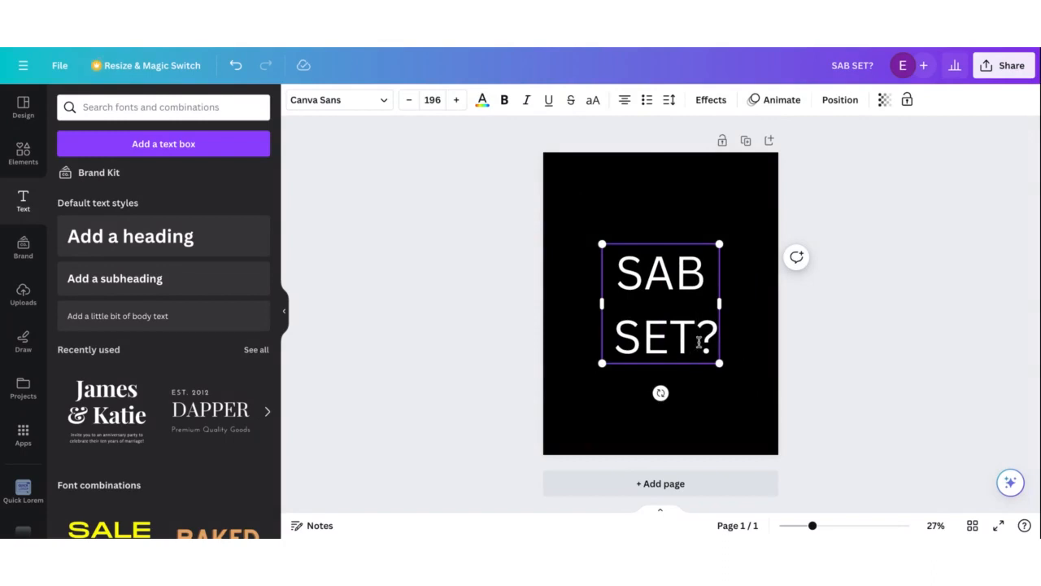
# - Change the font of the whole "SAB SET?" text to Advetime
pyautogui.moveTo(714, 342); pyautogui.dragTo(614, 273)
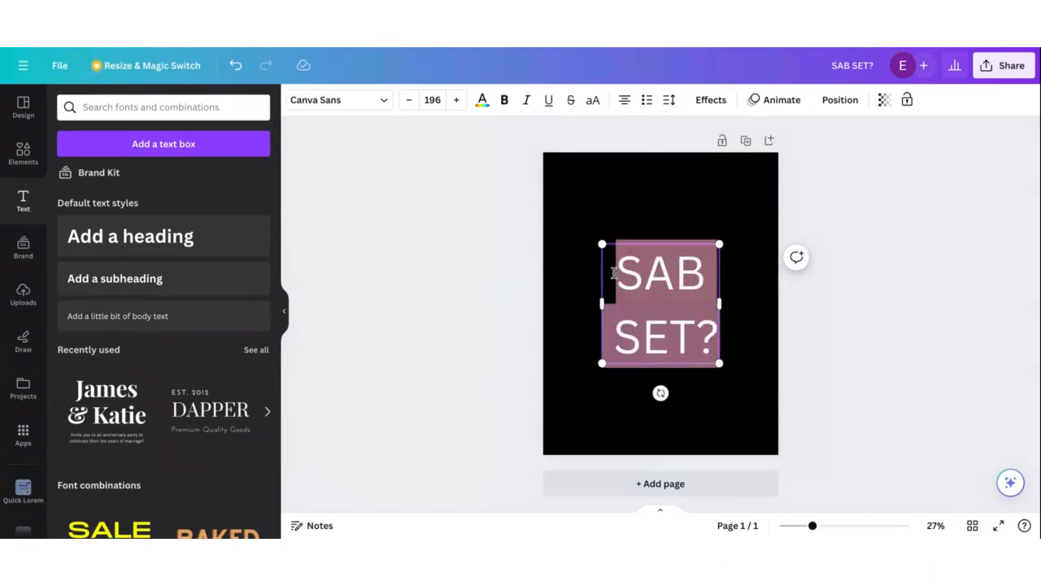
pyautogui.click(383, 102)
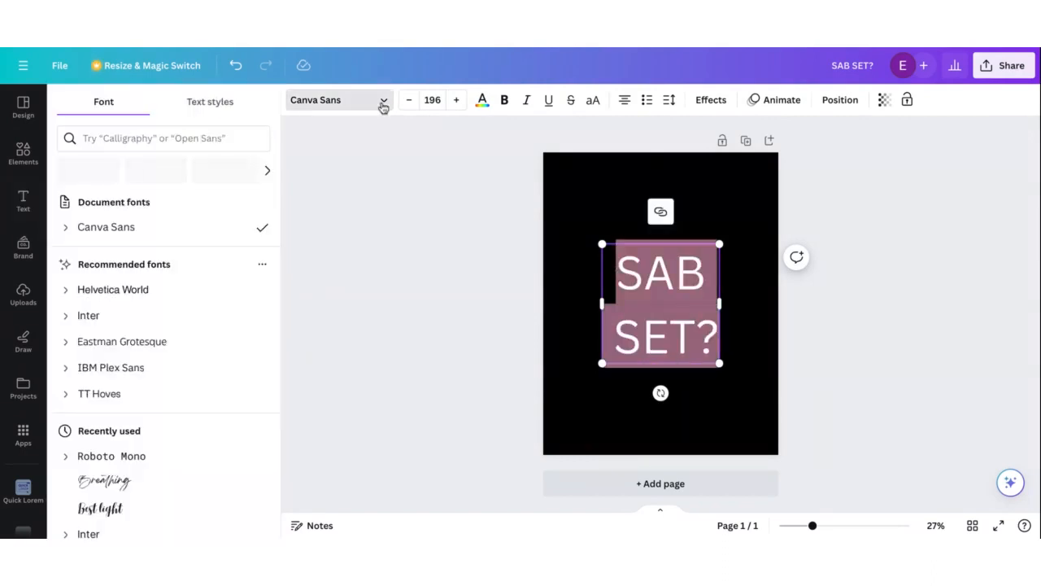
pyautogui.scroll(-3, 148, 396)
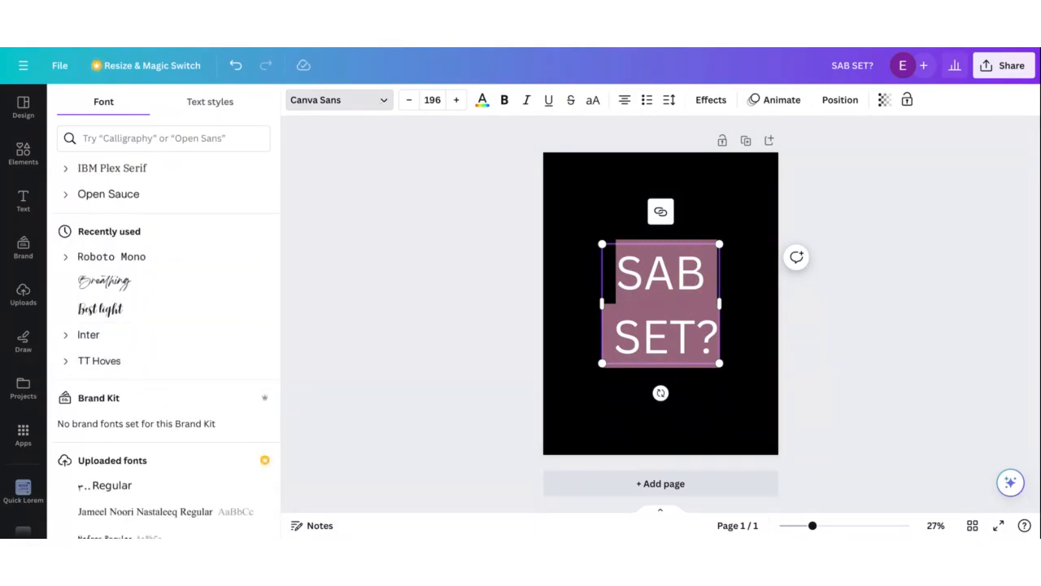
pyautogui.scroll(4, 166, 191)
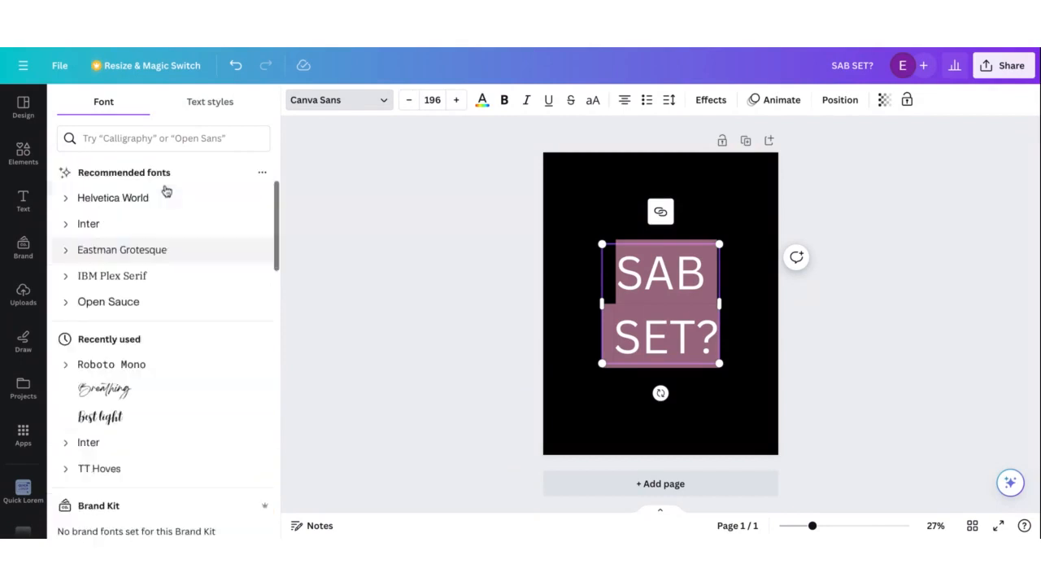
pyautogui.scroll(-4, 148, 310)
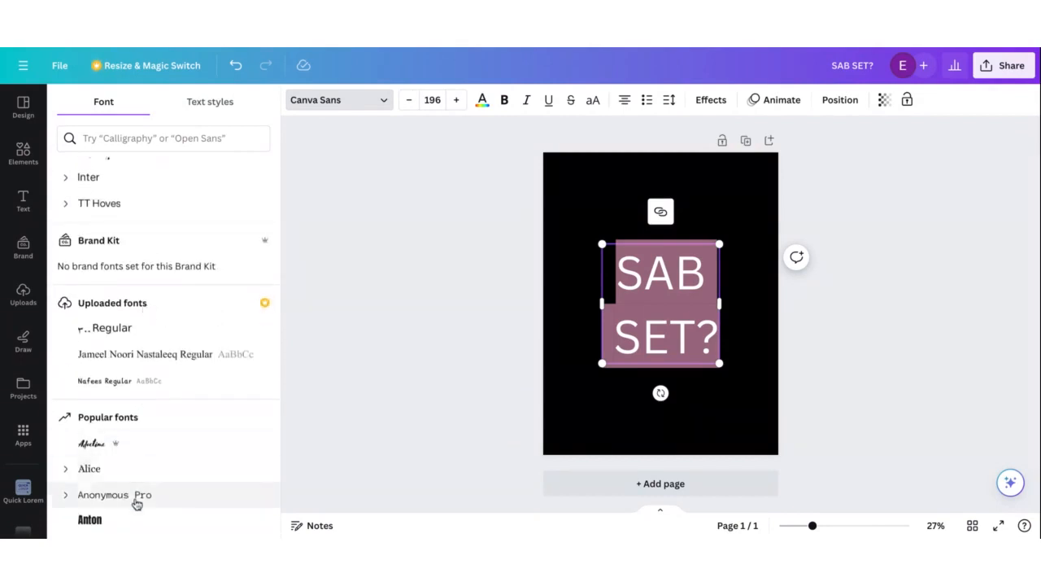
pyautogui.click(140, 447)
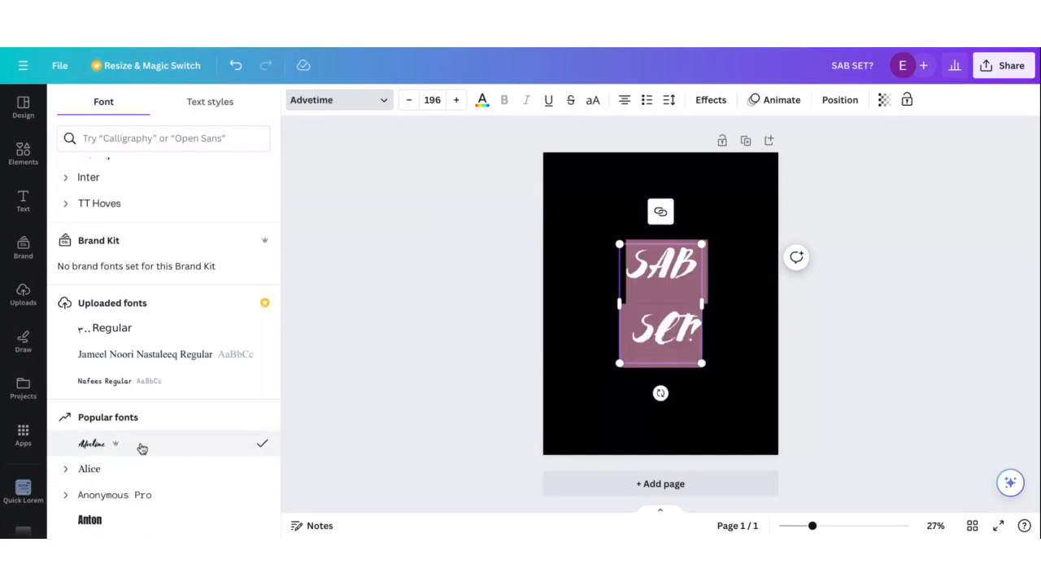
# - Select the whole "SAB SET?" text and change its font to Best light
pyautogui.click(453, 288)
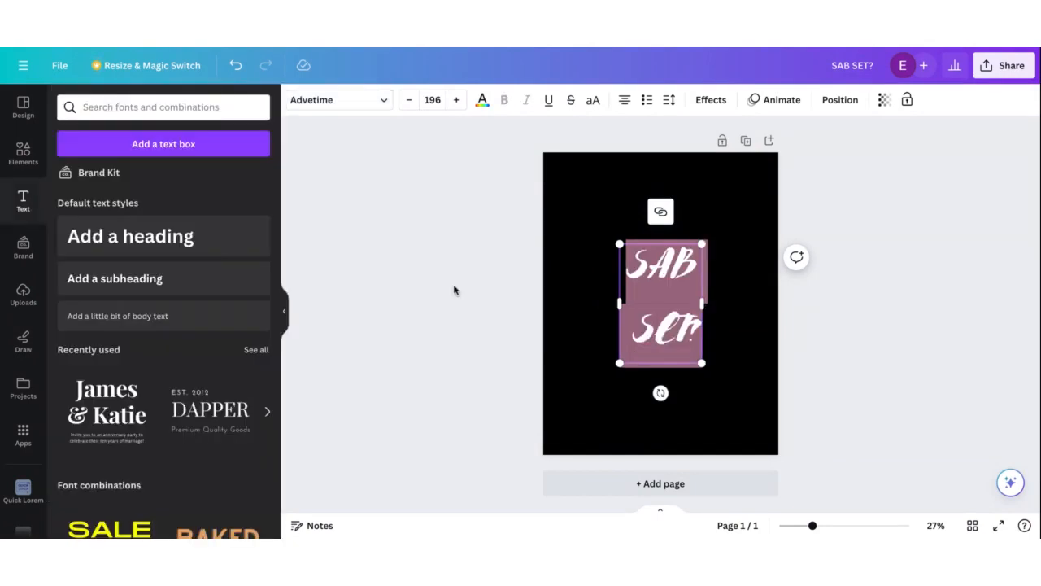
pyautogui.doubleClick(680, 297)
pyautogui.moveTo(689, 332); pyautogui.dragTo(633, 286)
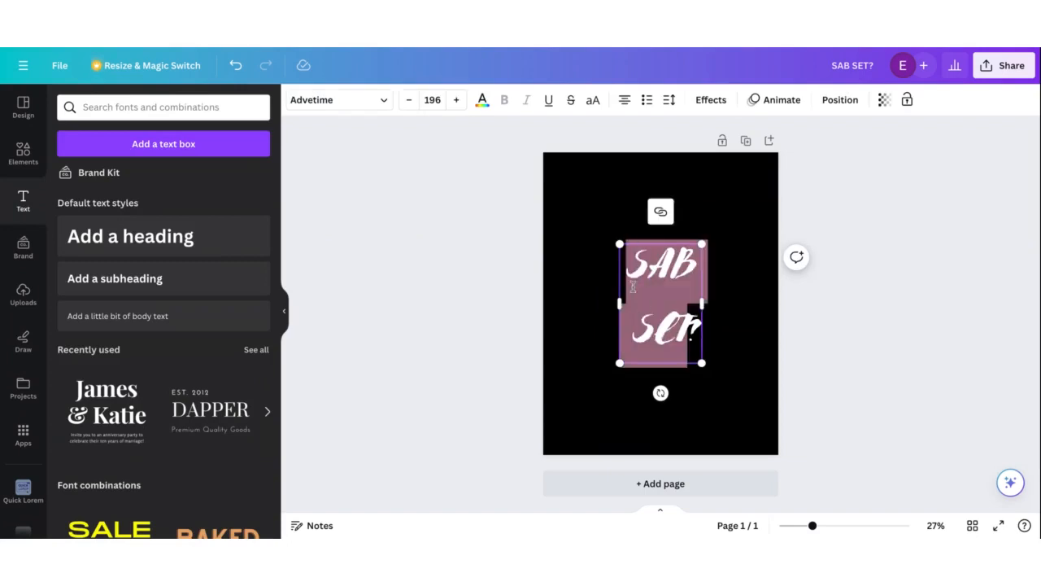
pyautogui.moveTo(700, 335); pyautogui.dragTo(611, 262)
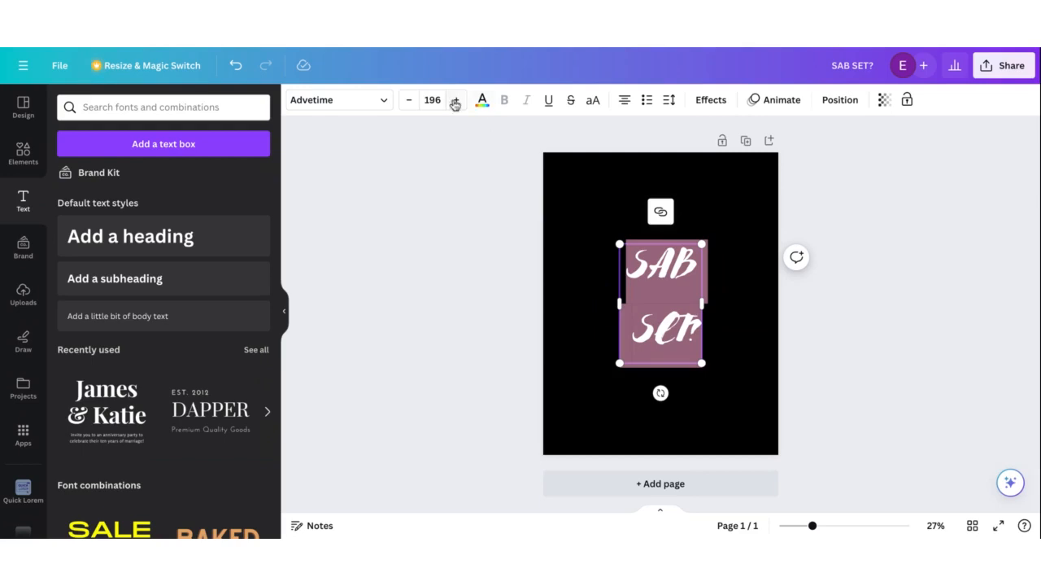
pyautogui.click(379, 107)
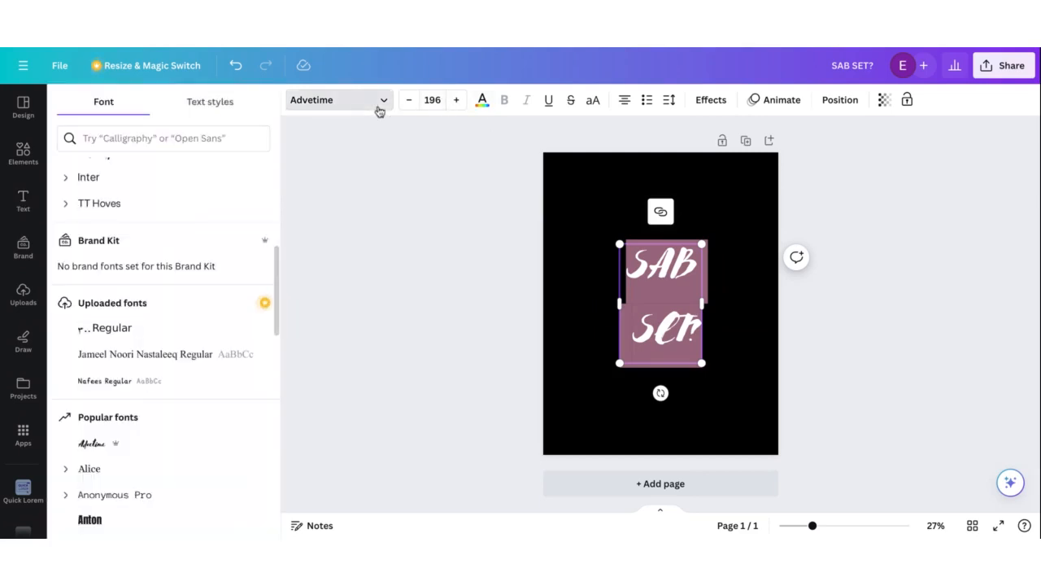
pyautogui.scroll(3, 218, 336)
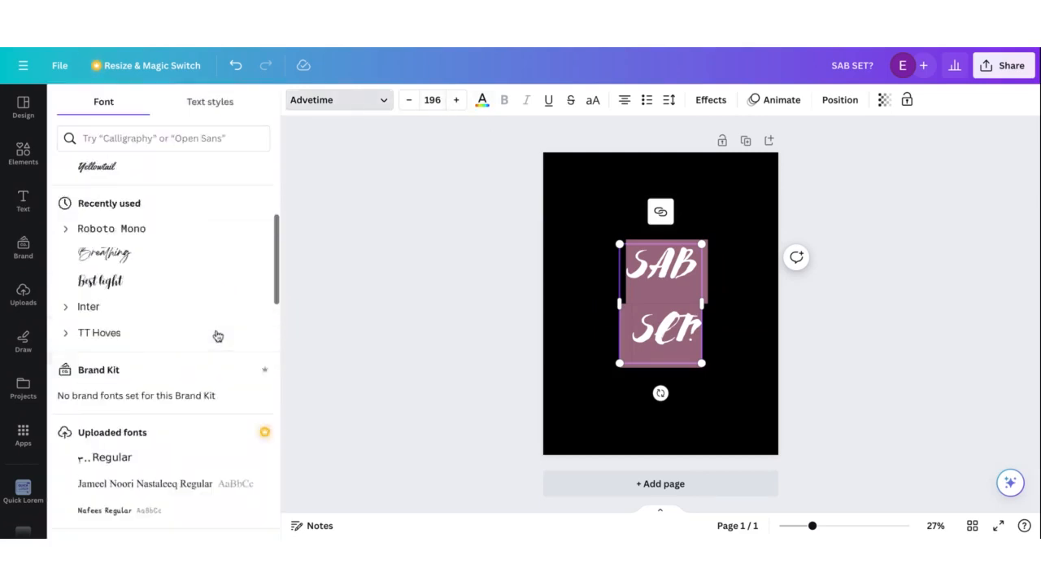
pyautogui.scroll(4, 218, 337)
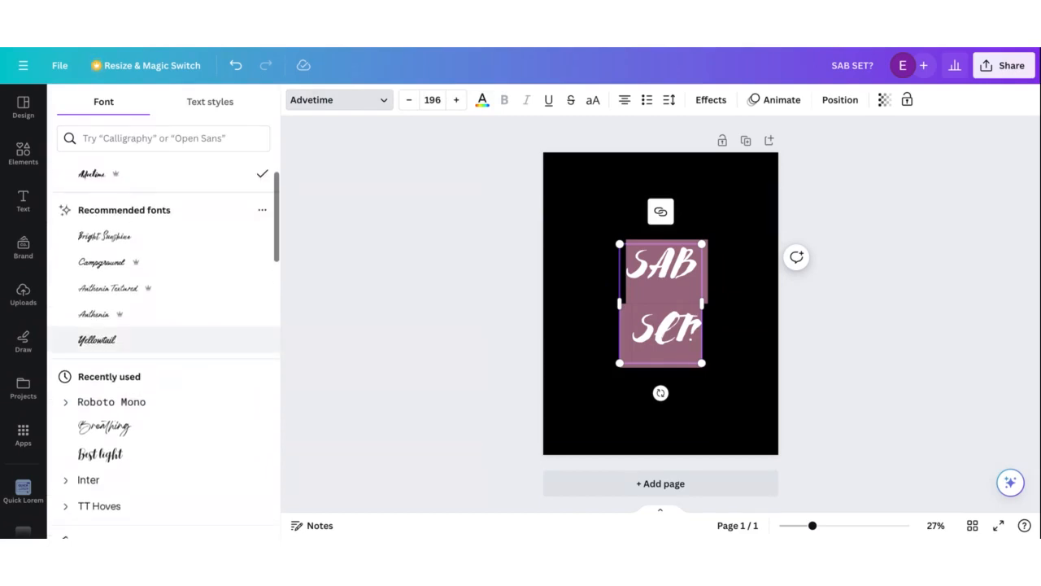
pyautogui.click(155, 454)
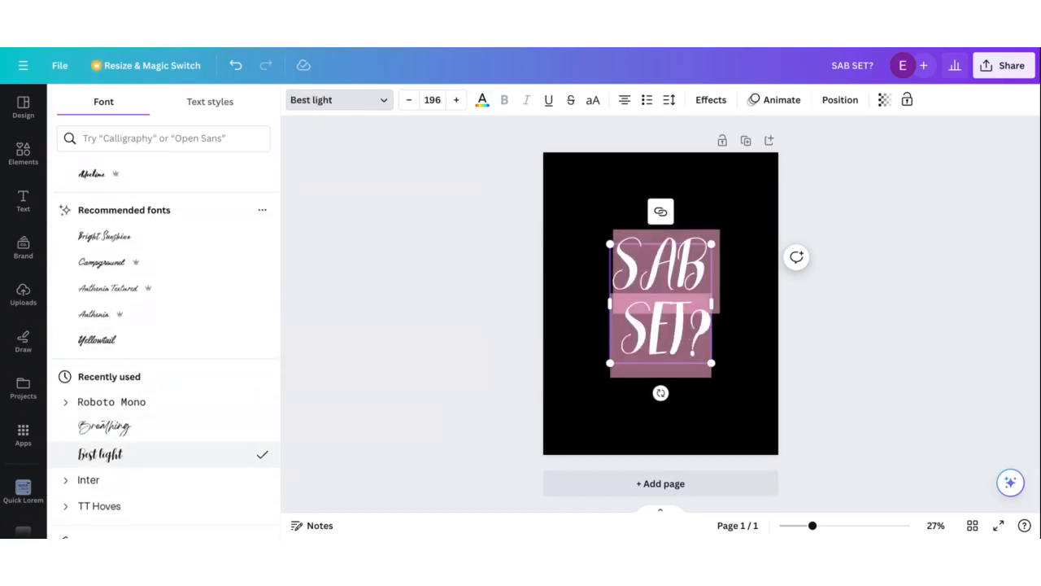
# - Look through the recommended, recently used and popular fonts for an alternative for the "SAB SET?" text
pyautogui.scroll(1, 183, 383)
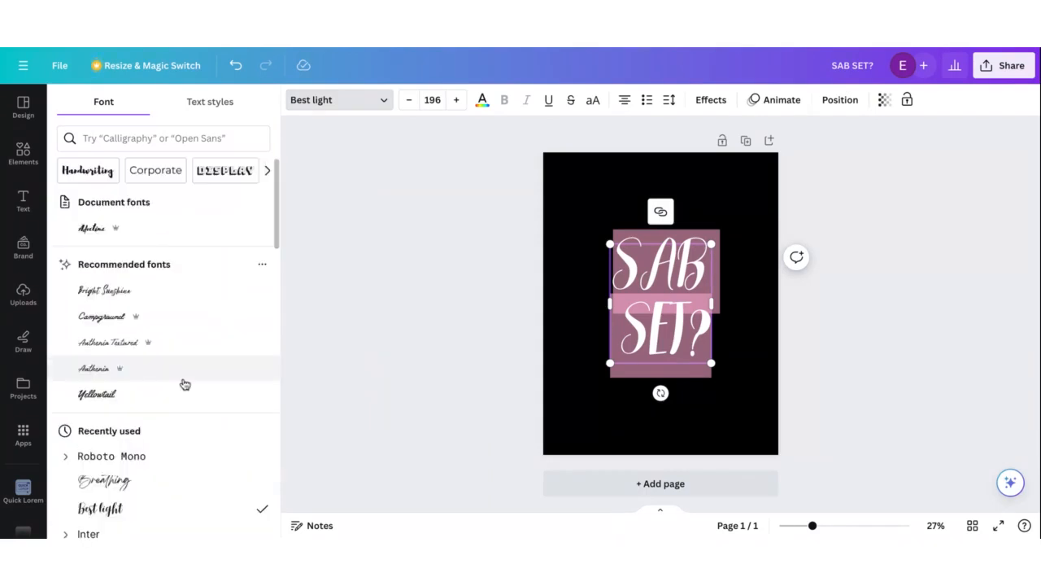
pyautogui.scroll(-6, 184, 384)
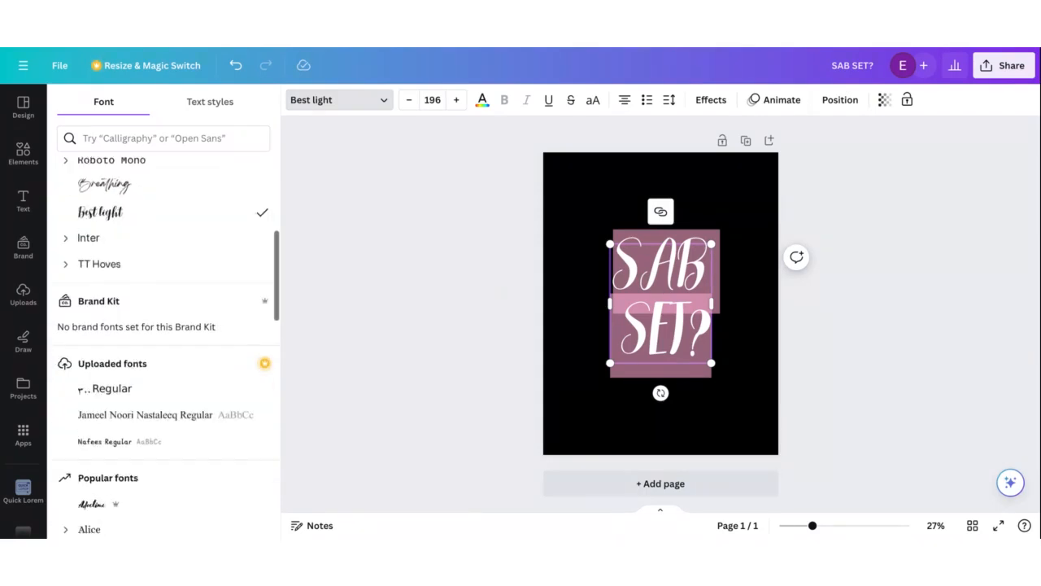
pyautogui.scroll(-10, 185, 376)
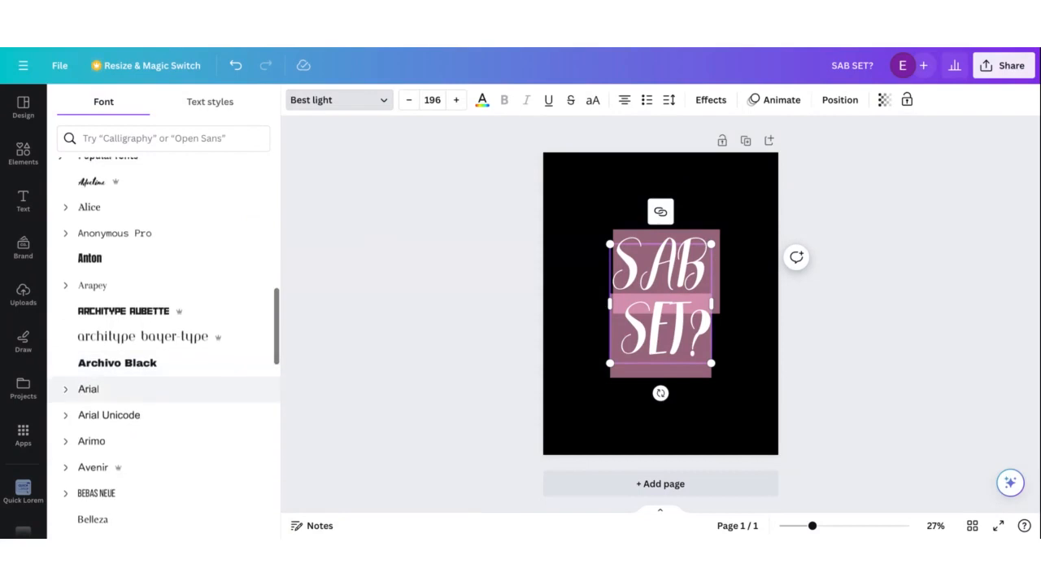
pyautogui.scroll(-15, 179, 376)
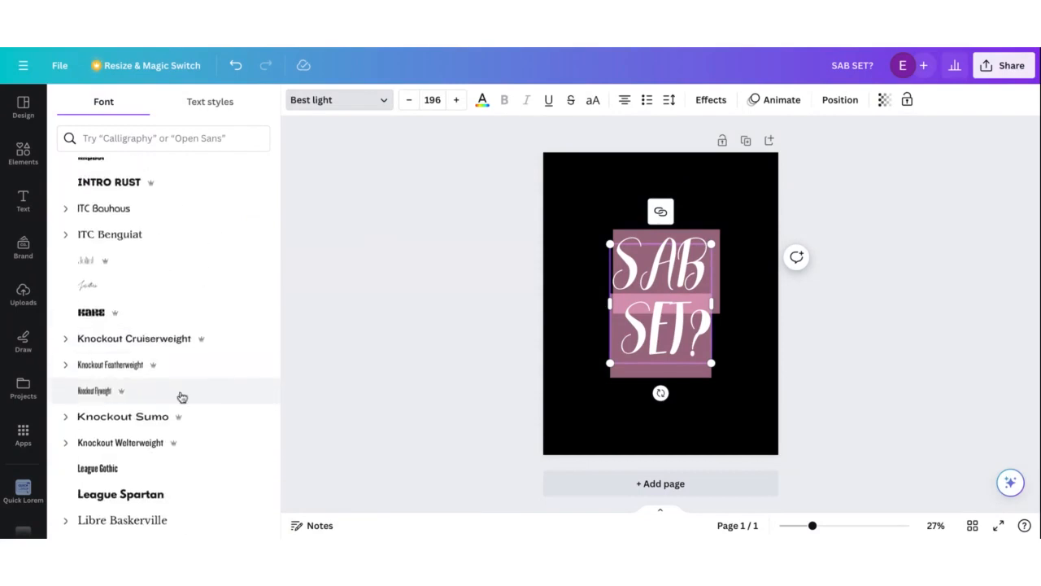
pyautogui.scroll(20, 179, 395)
pyautogui.scroll(1, 182, 397)
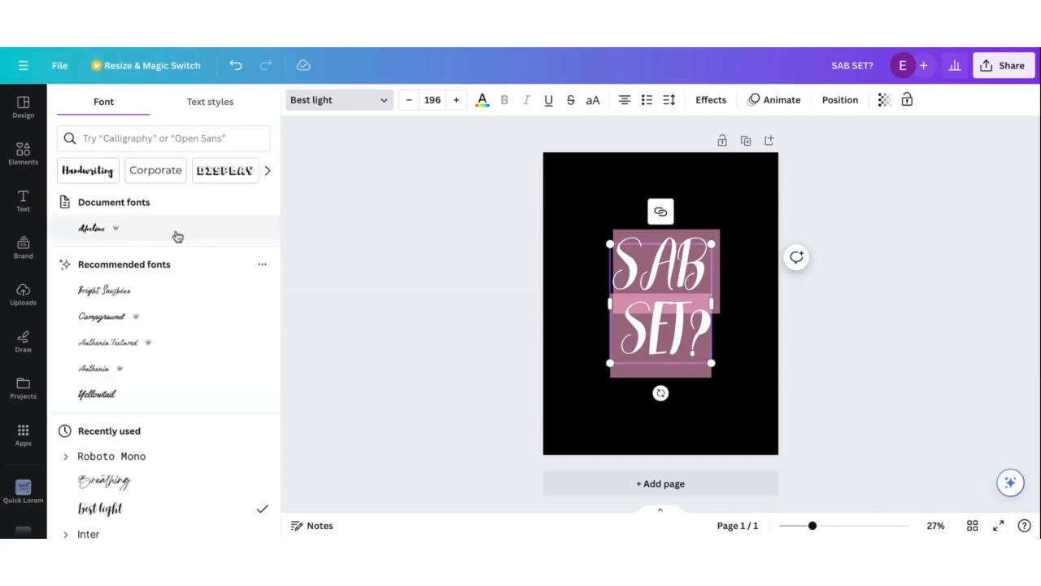
pyautogui.scroll(-1, 174, 363)
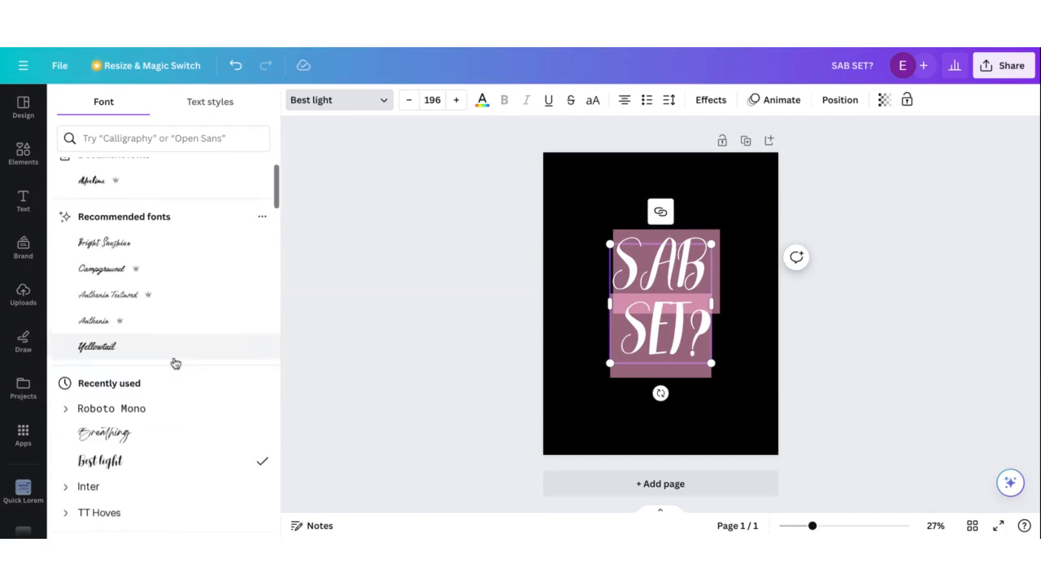
pyautogui.scroll(-1, 171, 362)
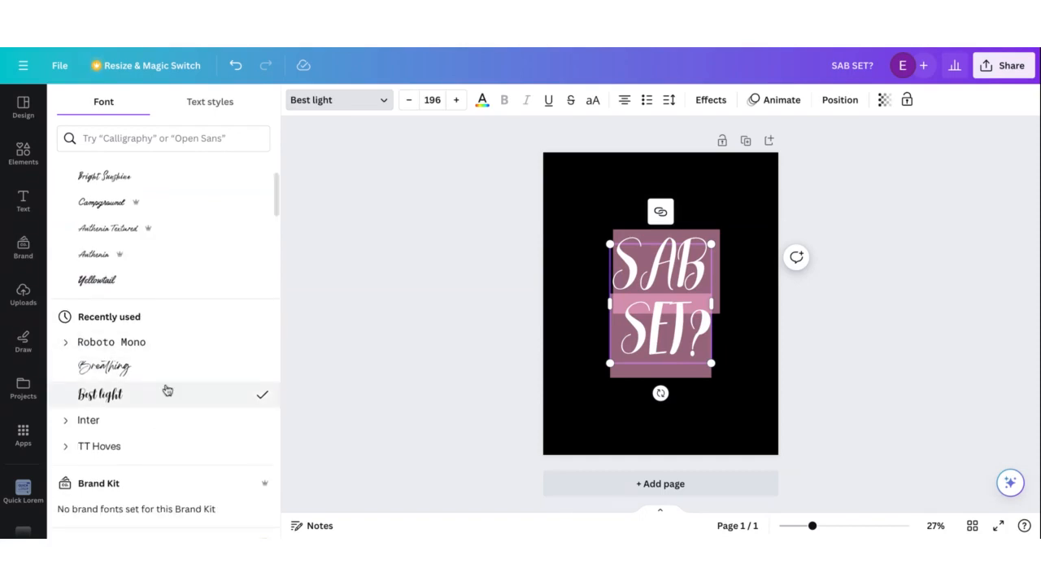
pyautogui.click(894, 231)
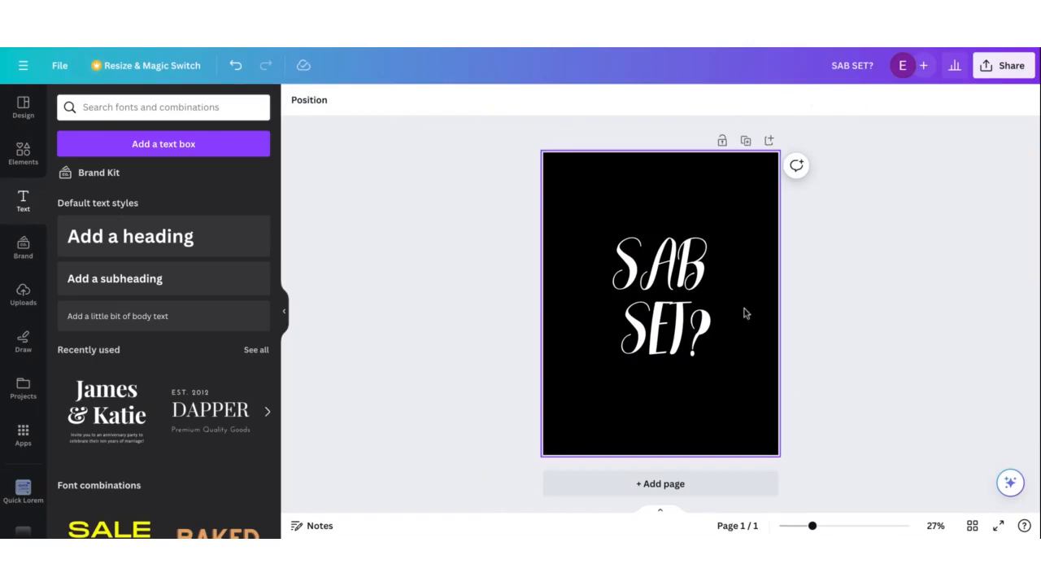
# - Shrink the "SAB SET?" text to font size 159 and centre it on the page
pyautogui.click(682, 295)
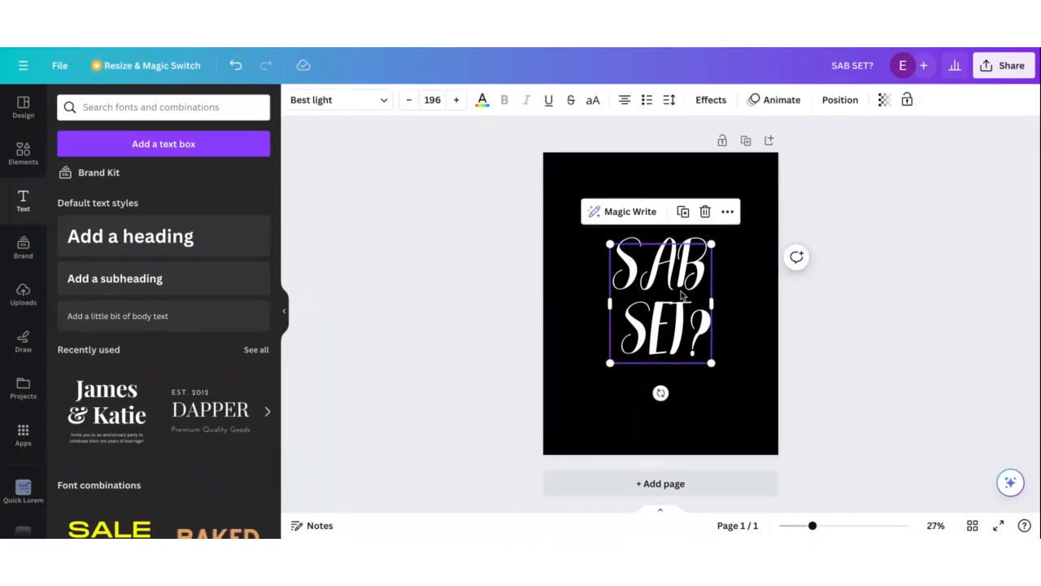
pyautogui.moveTo(713, 363); pyautogui.dragTo(702, 336)
pyautogui.moveTo(639, 307); pyautogui.dragTo(648, 305)
pyautogui.moveTo(648, 316); pyautogui.dragTo(649, 318)
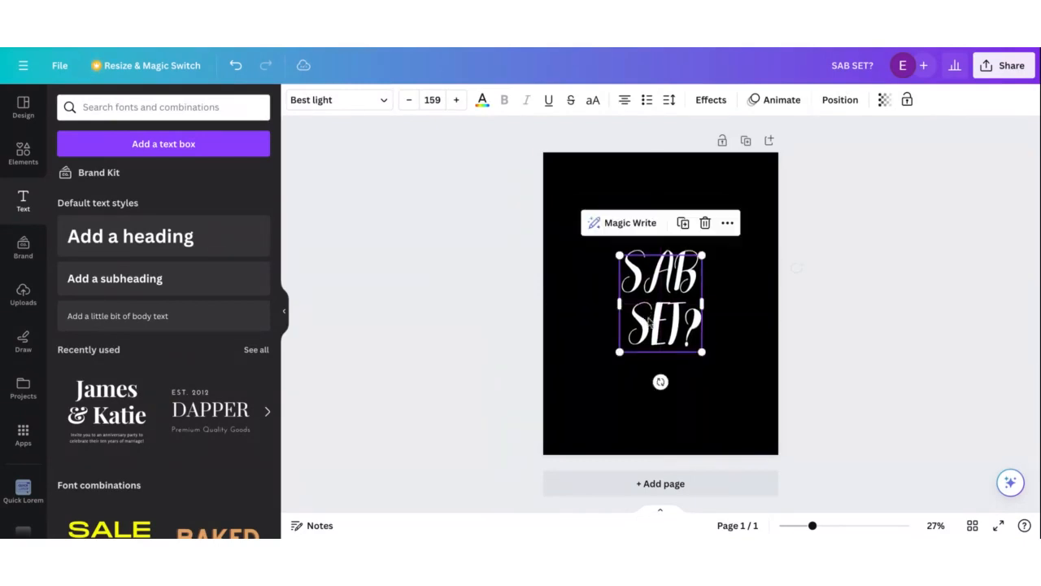
# - Try the Lift and Outline effects on the "SAB SET?" text, and apply the Splice effect to it
pyautogui.click(711, 100)
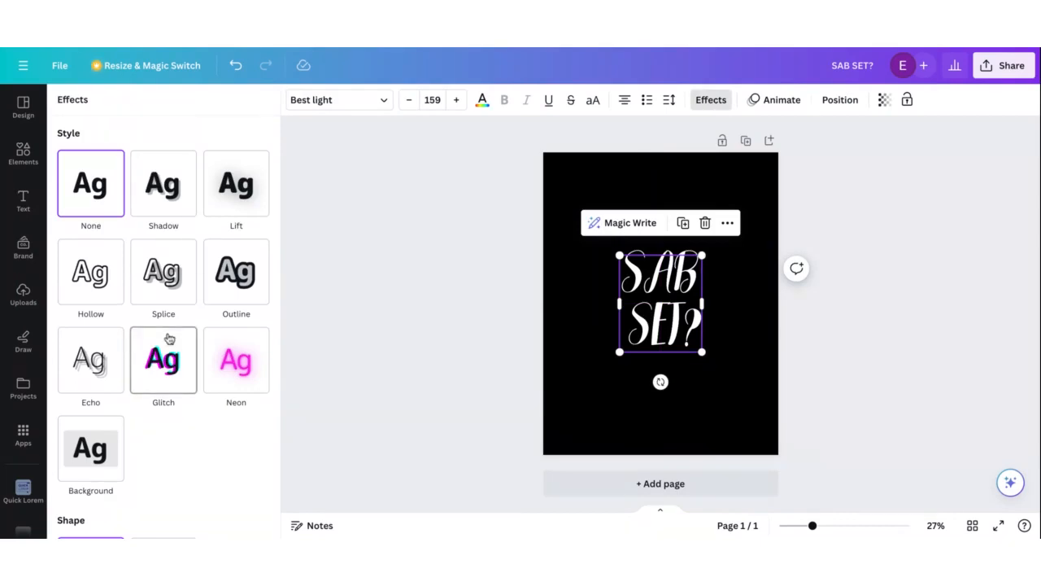
pyautogui.click(232, 183)
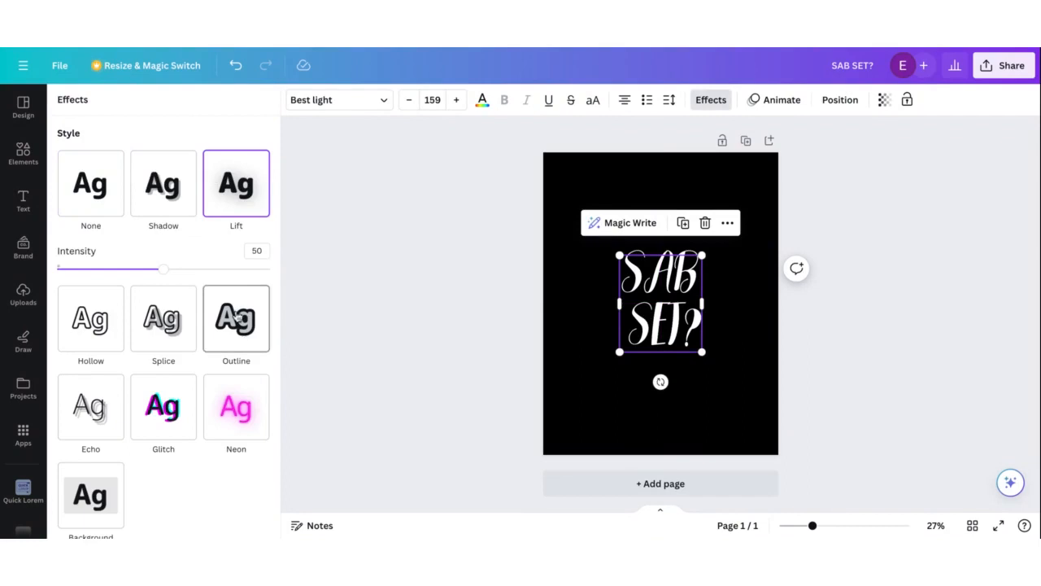
pyautogui.click(236, 316)
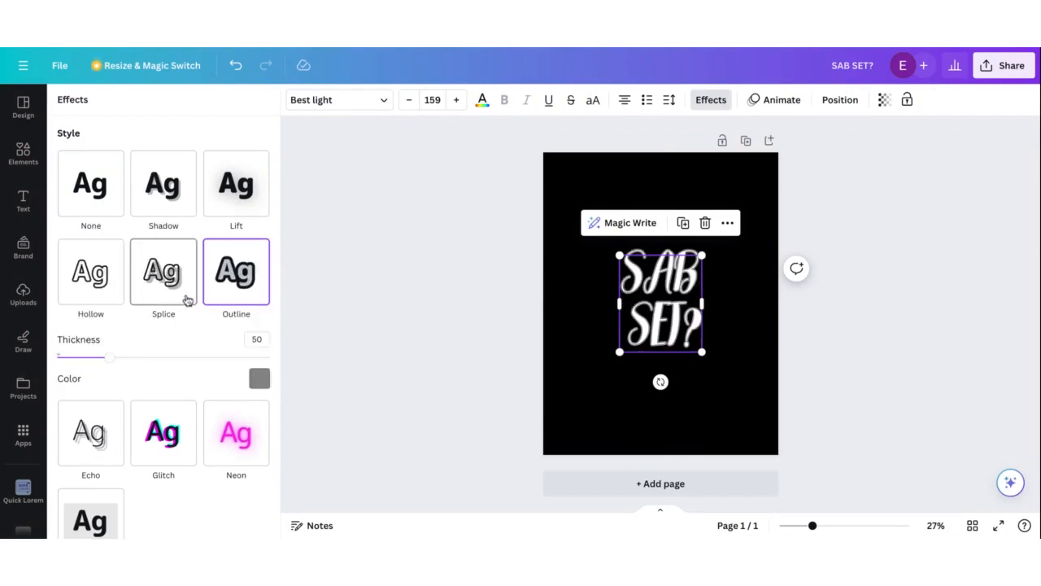
pyautogui.click(165, 298)
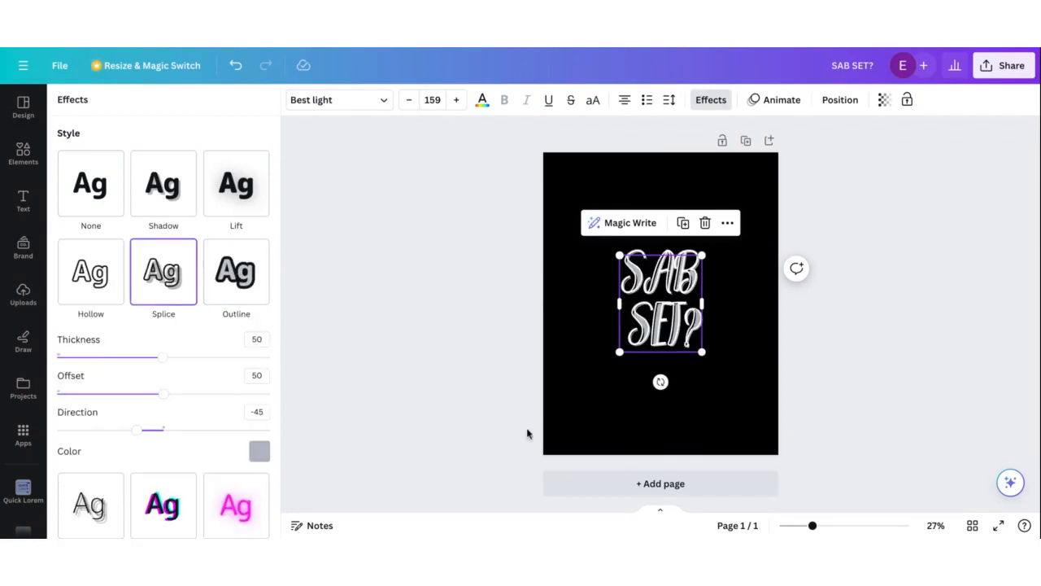
pyautogui.click(819, 372)
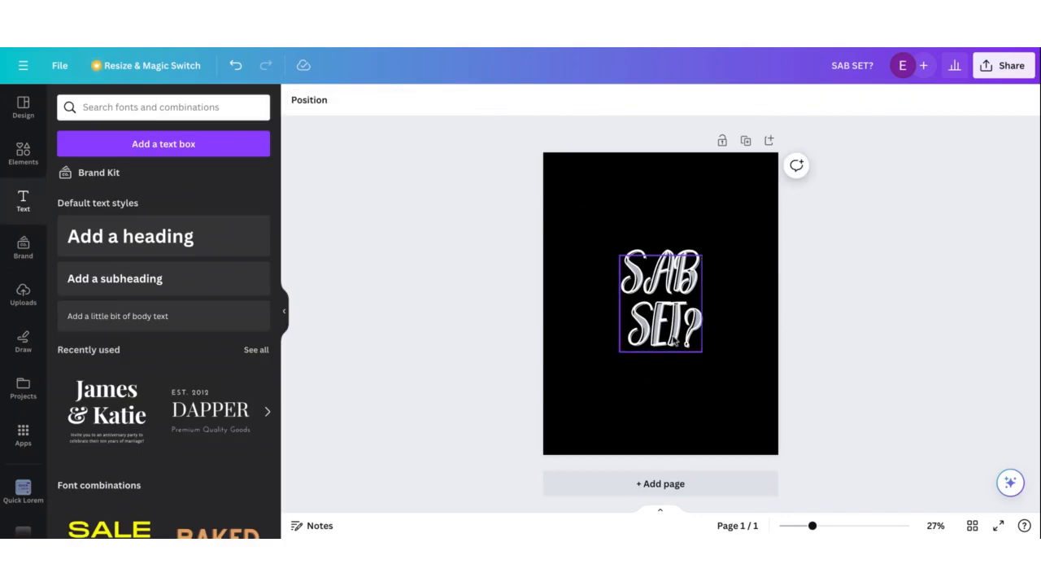
# - Enlarge the "SAB SET?" text to font size 184, centred on the page
pyautogui.click(675, 340)
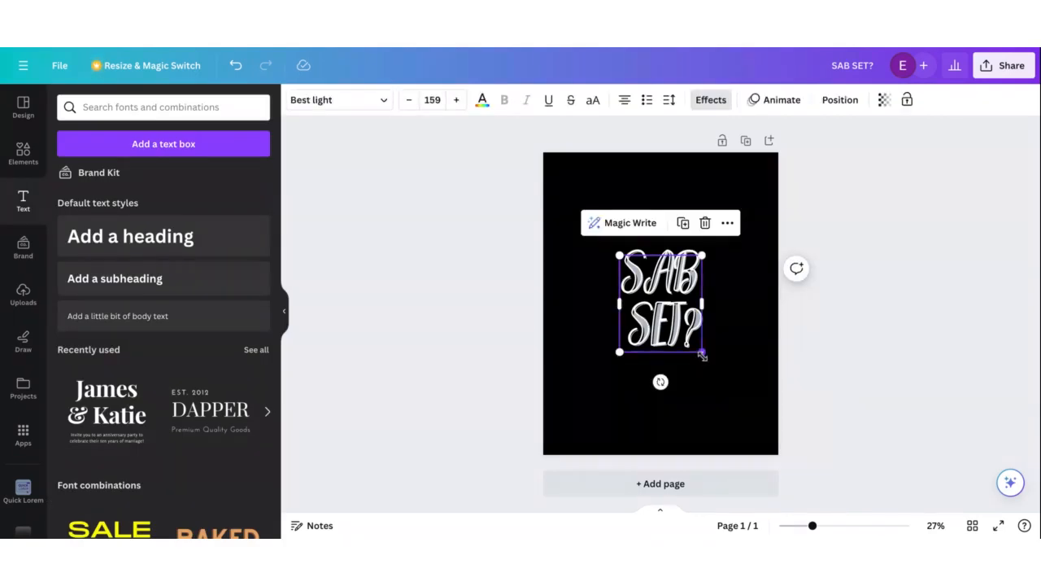
pyautogui.moveTo(702, 355)
pyautogui.mouseDown()
pyautogui.moveTo(716, 365)
pyautogui.moveTo(689, 347)
pyautogui.mouseUp()
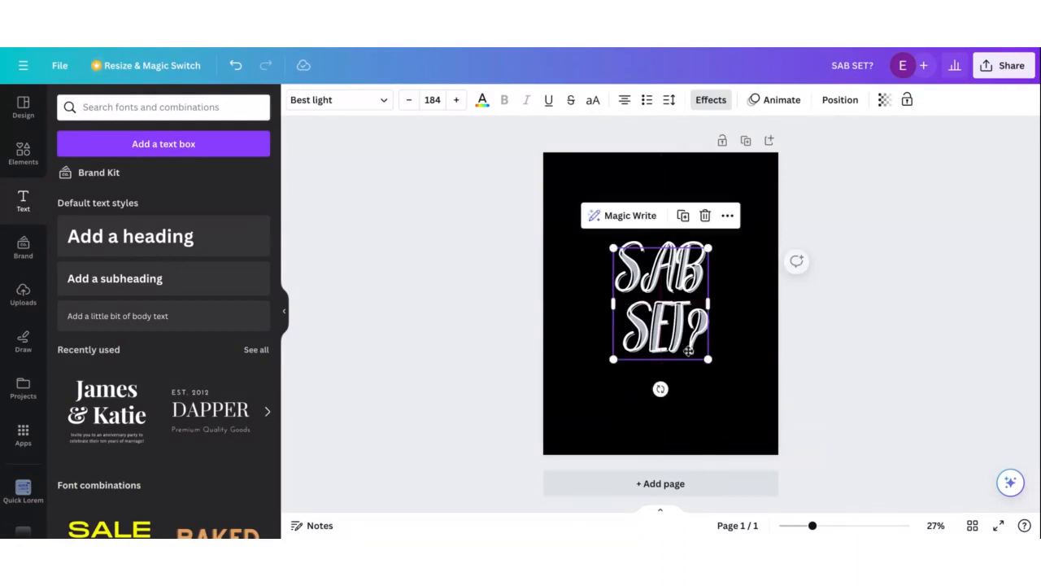
pyautogui.click(841, 352)
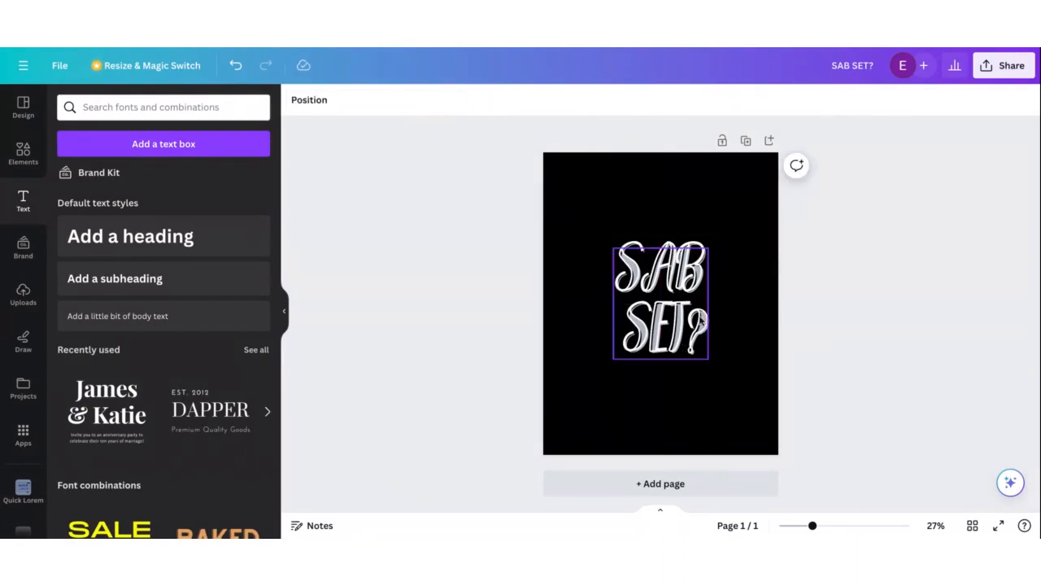
# - Delete the letters after the "S" in the first text line and retype them as "ab"
pyautogui.click(690, 283)
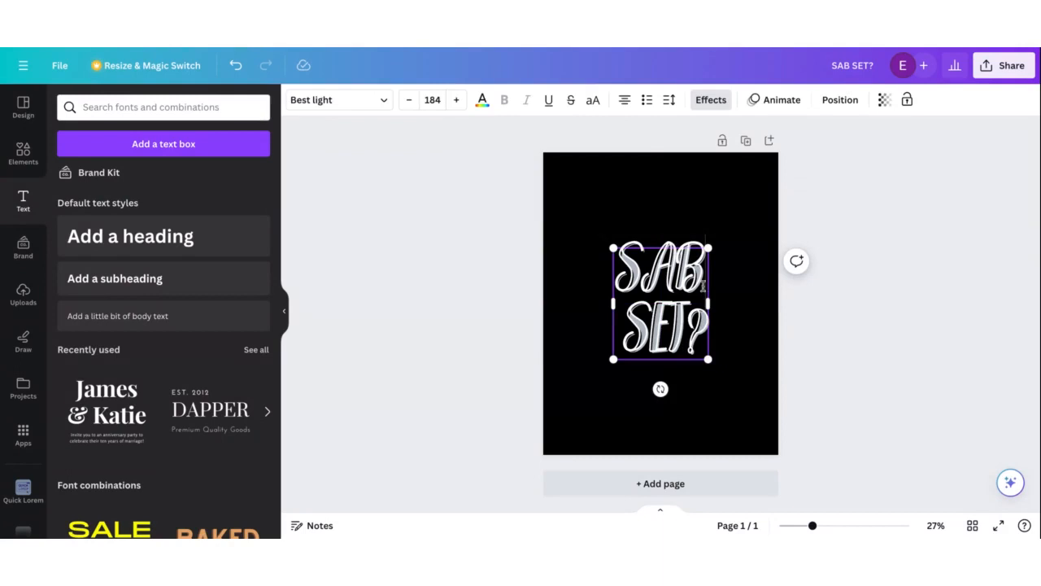
pyautogui.press('BackSpace')
pyautogui.press('BackSpace')
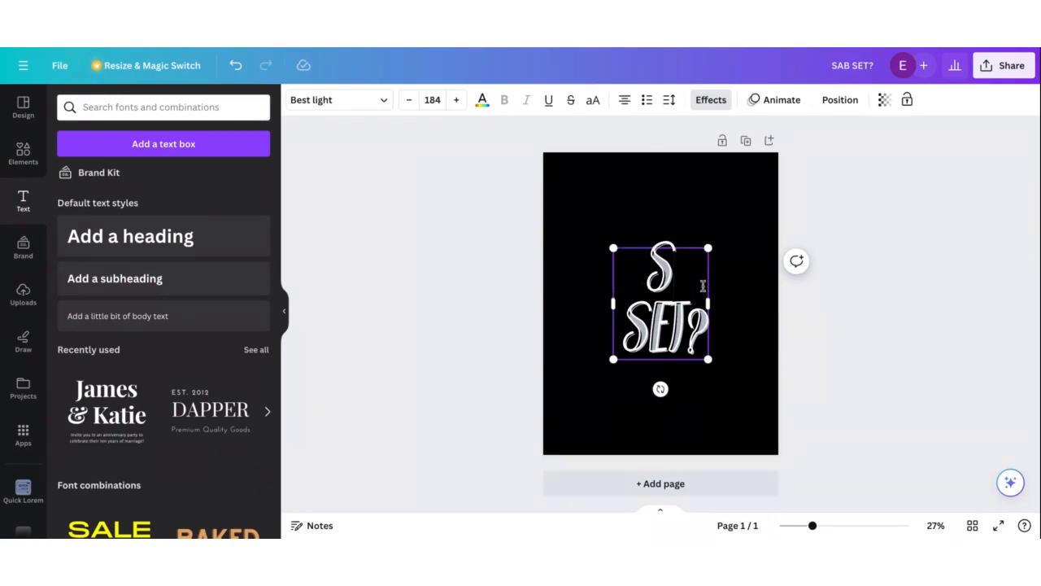
pyautogui.write('ab')
pyautogui.press('BackSpace')
pyautogui.press('BackSpace')
pyautogui.write('a')
pyautogui.press('BackSpace')
pyautogui.write('ab')
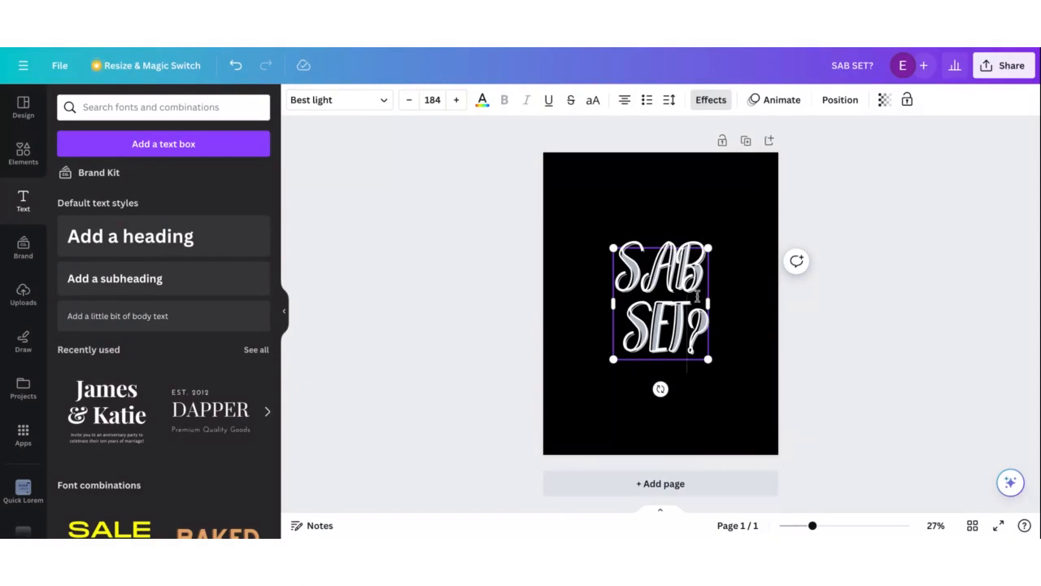
# - Stagger the two lines with spaces after "SAB" and before "SET?", and move the text slightly up the page
pyautogui.click(697, 295)
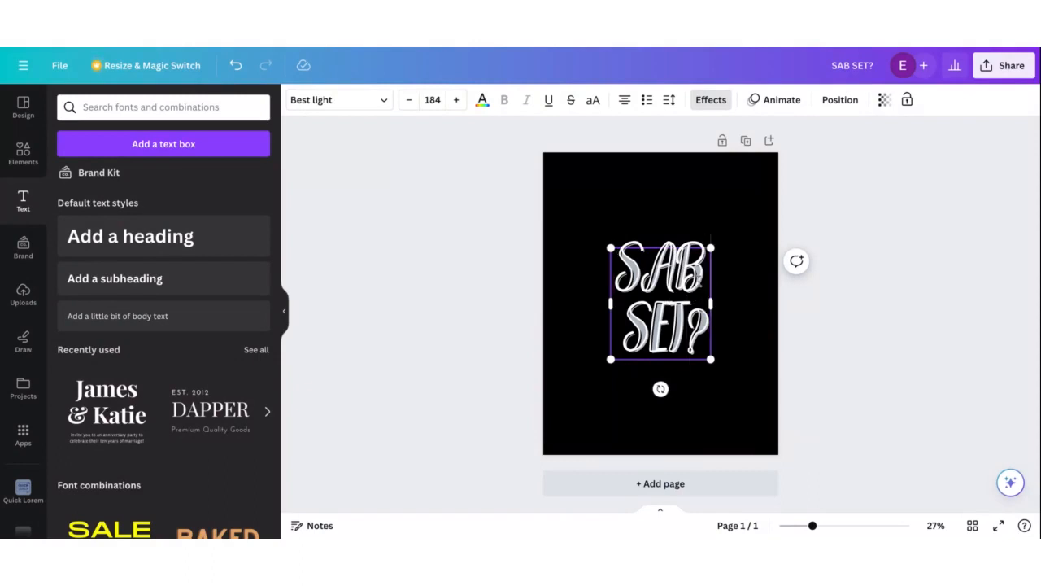
pyautogui.click(627, 323)
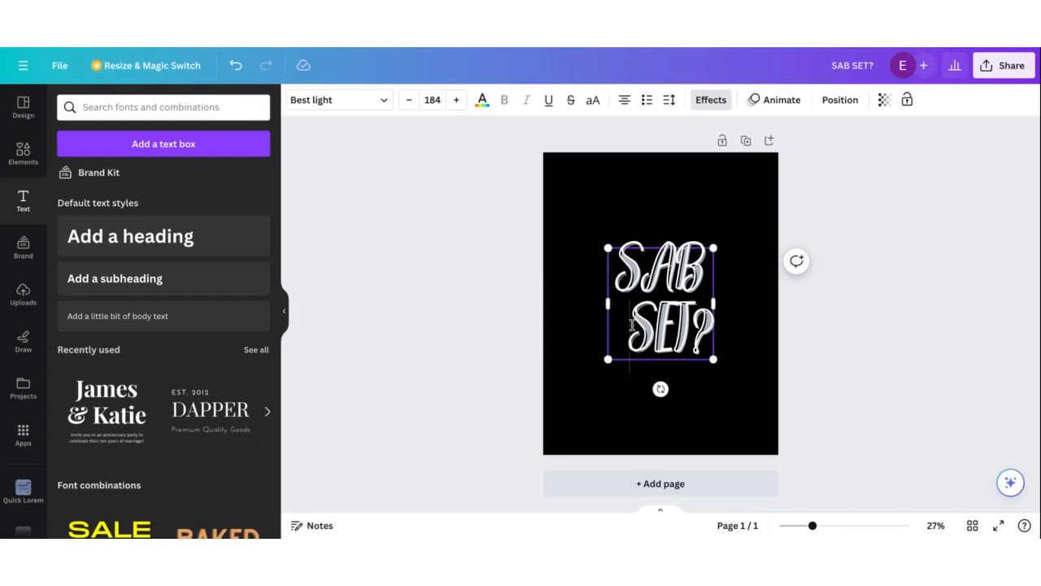
pyautogui.click(825, 384)
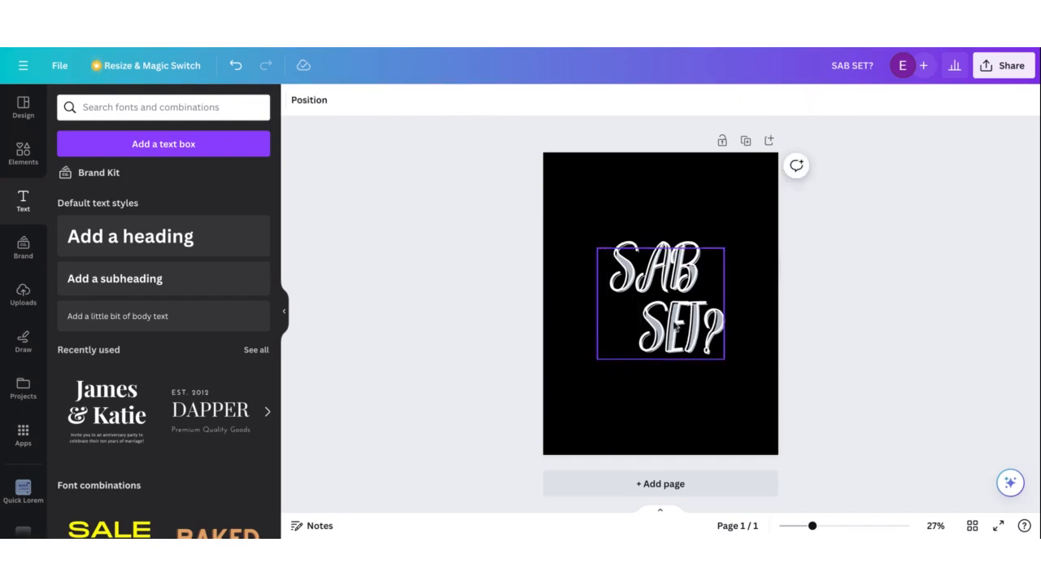
pyautogui.moveTo(679, 319)
pyautogui.mouseDown()
pyautogui.moveTo(656, 317)
pyautogui.moveTo(669, 306)
pyautogui.mouseUp()
# - Search the elements library for "wink" and list all matching graphics
pyautogui.click(23, 153)
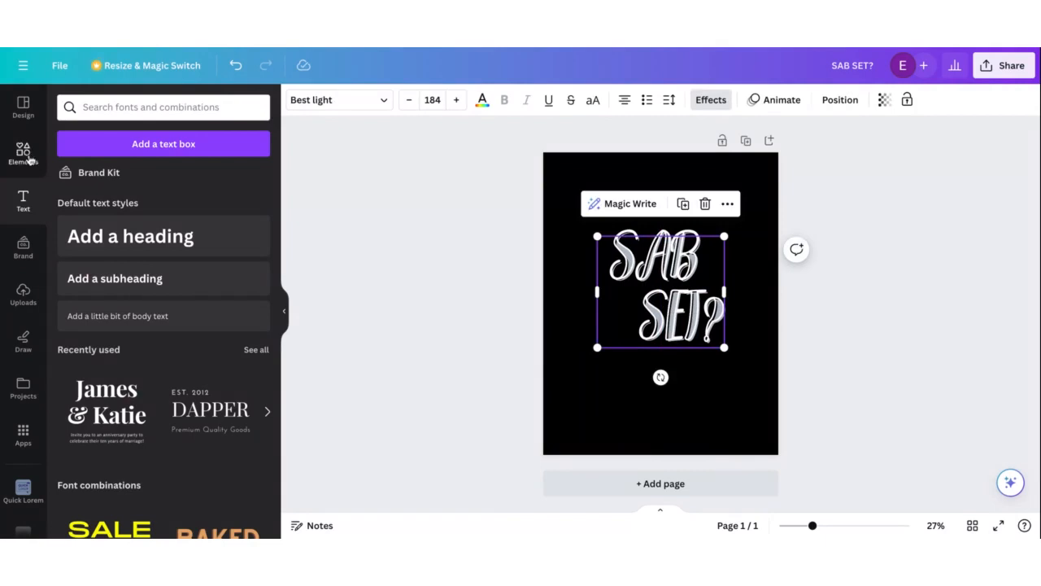
pyautogui.click(153, 113)
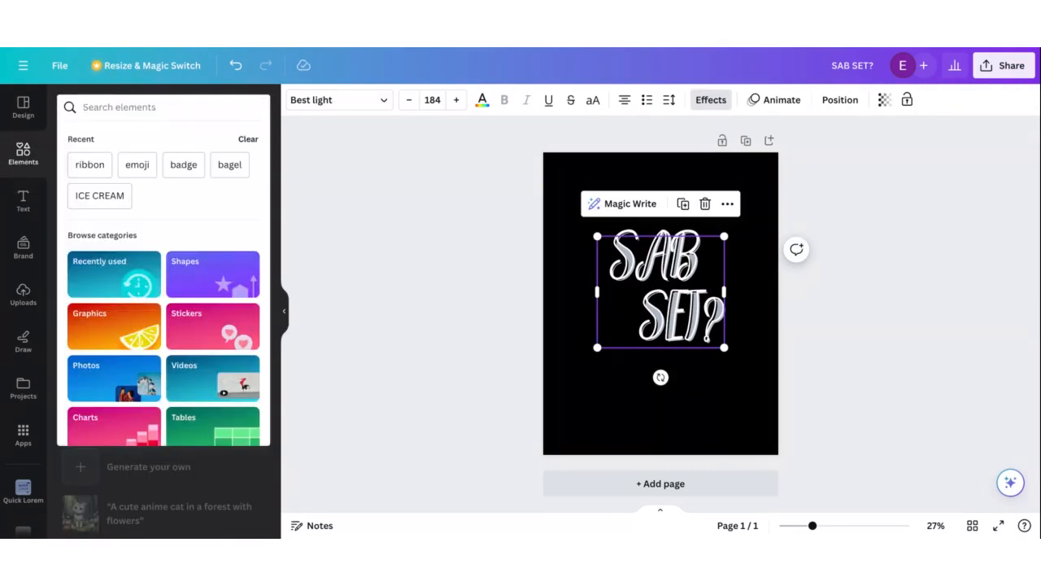
pyautogui.write('wink')
pyautogui.press('Return')
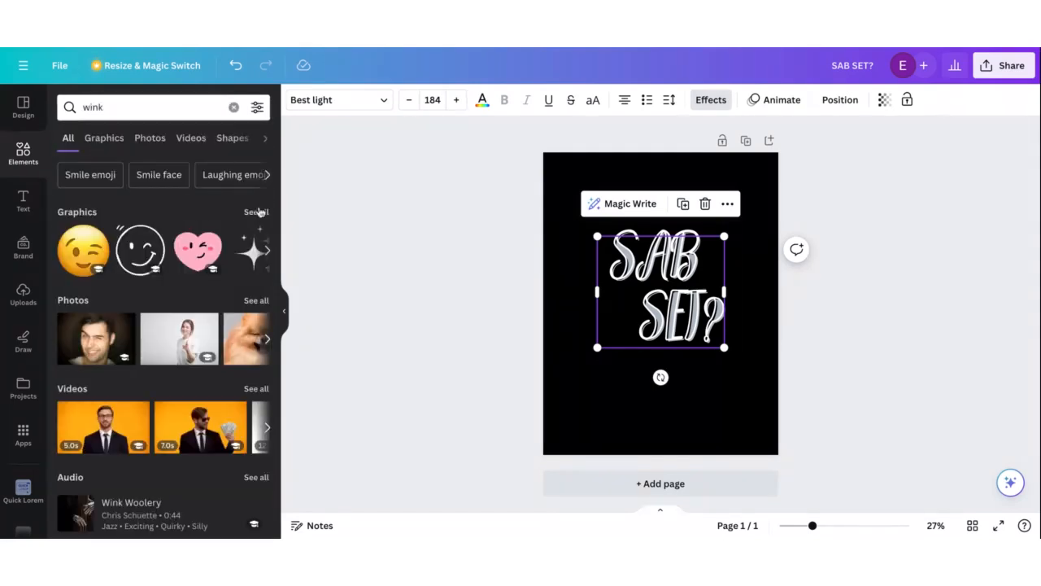
pyautogui.click(259, 212)
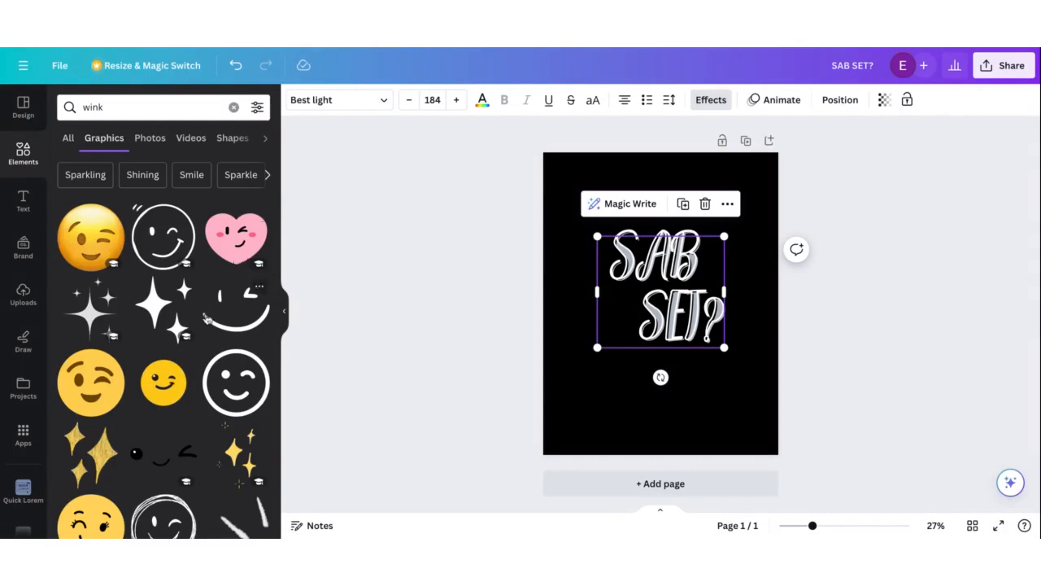
# - Add the simple winking smile line graphic from the results to the page and recolour it white
pyautogui.scroll(-1, 244, 293)
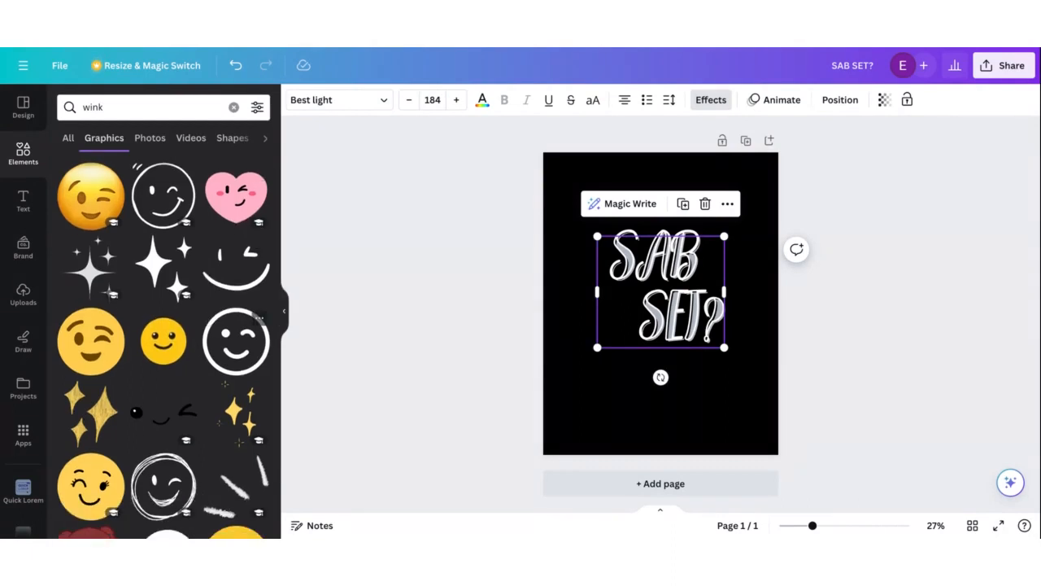
pyautogui.click(235, 271)
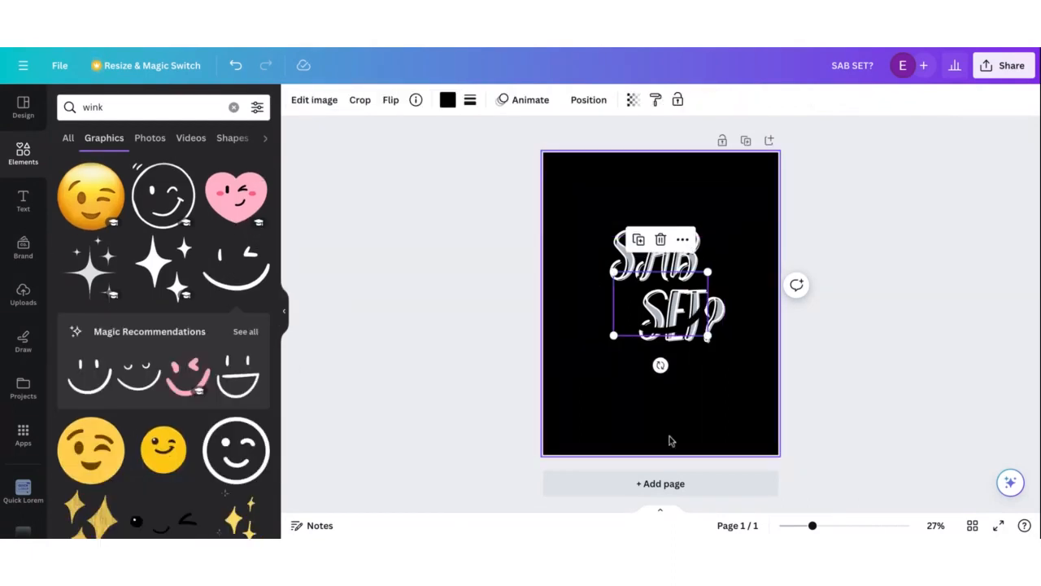
pyautogui.click(450, 101)
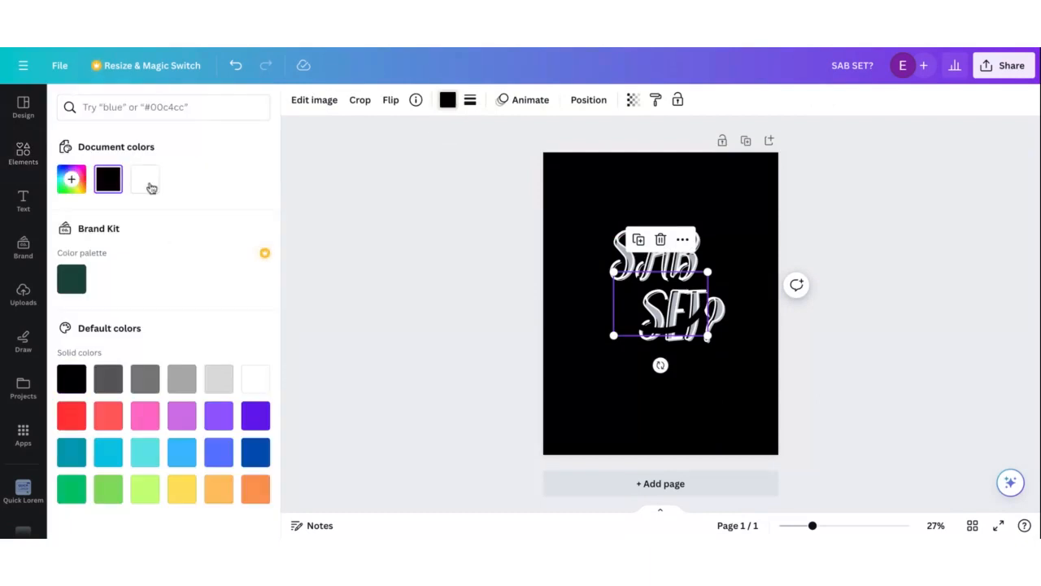
pyautogui.click(145, 178)
pyautogui.press('Escape')
pyautogui.click(894, 214)
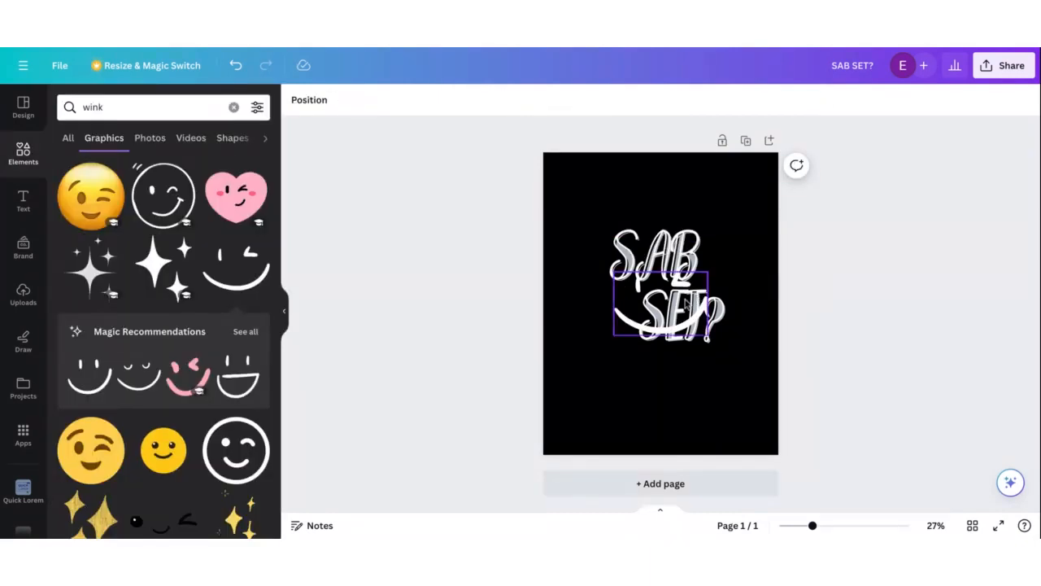
# - Shrink the wink graphic and place it just after "SAB", and reduce the text's font size to 182
pyautogui.click(704, 332)
pyautogui.moveTo(710, 338); pyautogui.dragTo(729, 275)
pyautogui.click(658, 278)
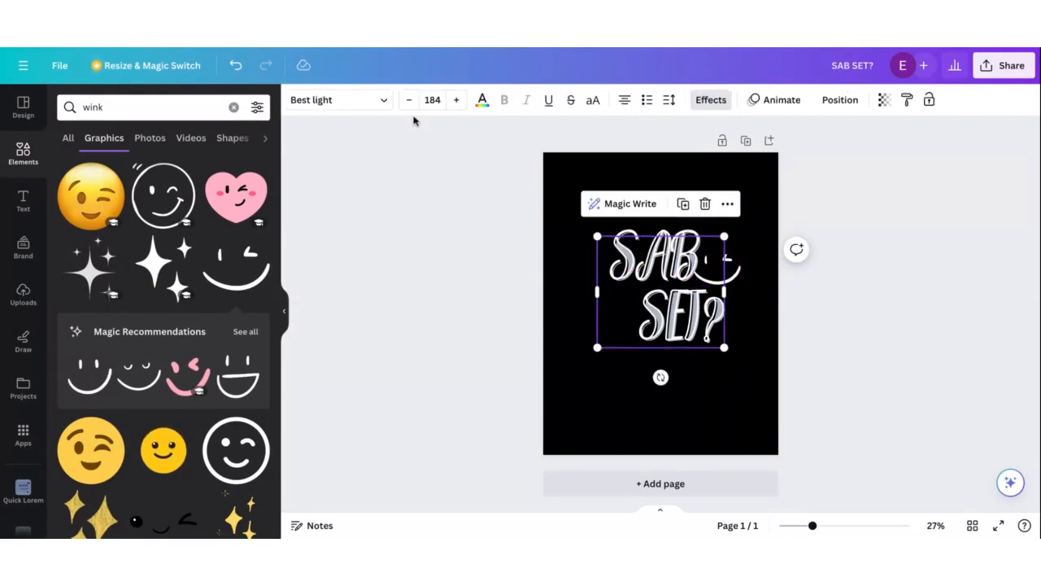
pyautogui.click(409, 101)
pyautogui.click(410, 101)
pyautogui.click(883, 326)
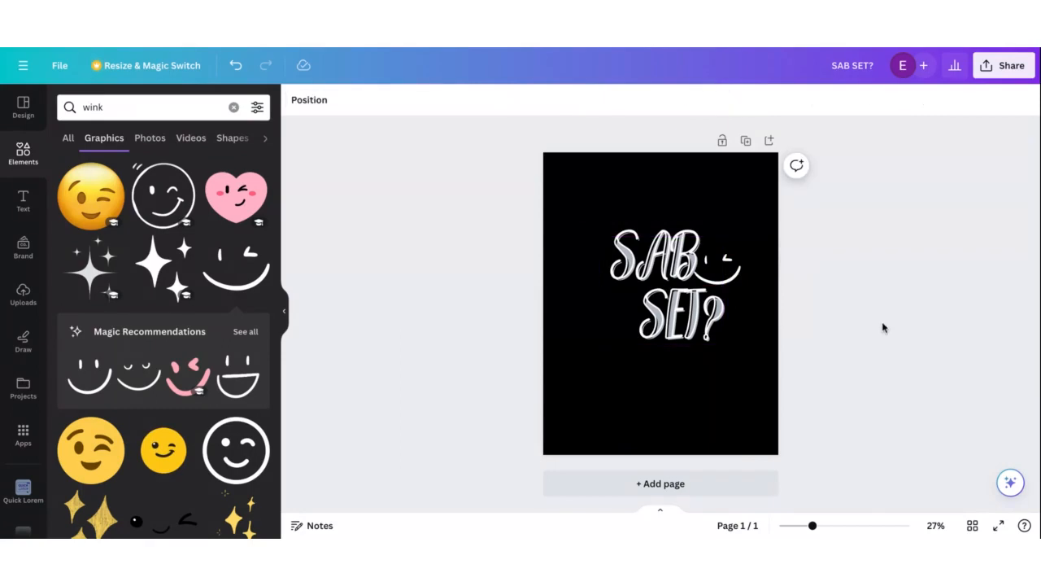
# - Shift the text slightly left and down, tilt the wink graphic clockwise beside "SAB", and make it slightly smaller
pyautogui.moveTo(675, 344); pyautogui.dragTo(715, 285)
pyautogui.click(717, 271)
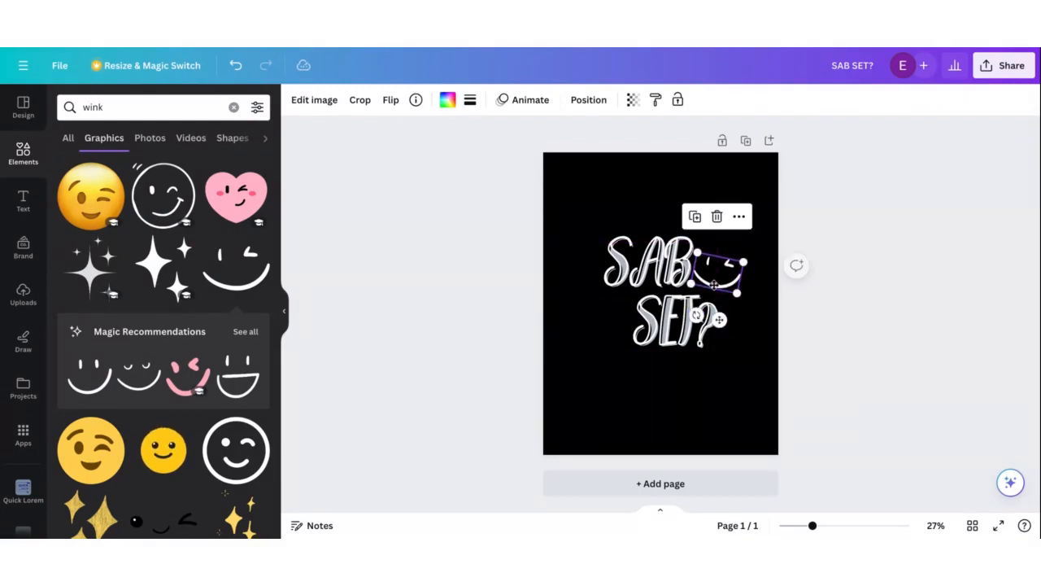
pyautogui.click(890, 292)
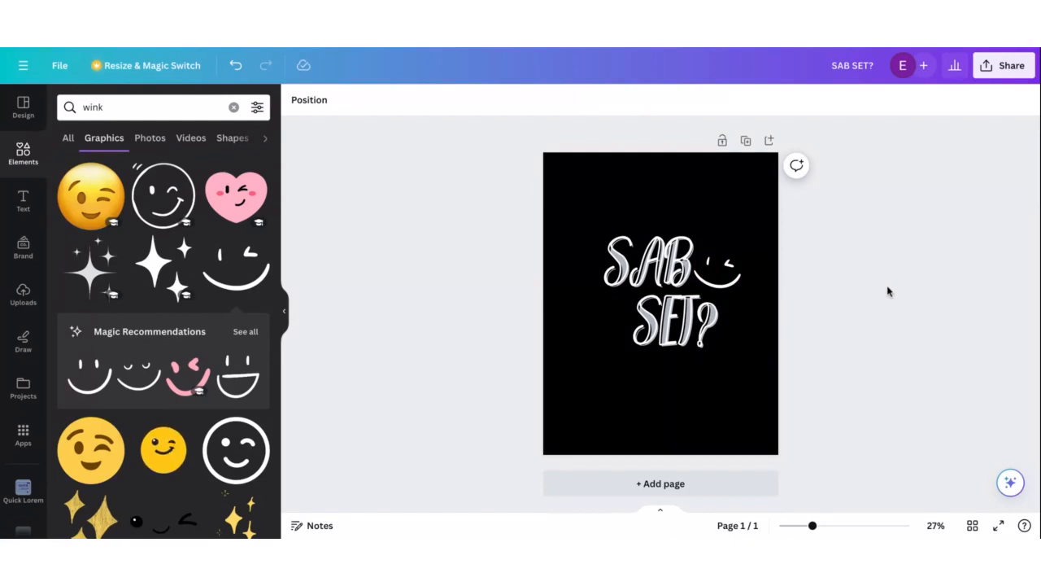
pyautogui.click(754, 288)
pyautogui.click(727, 286)
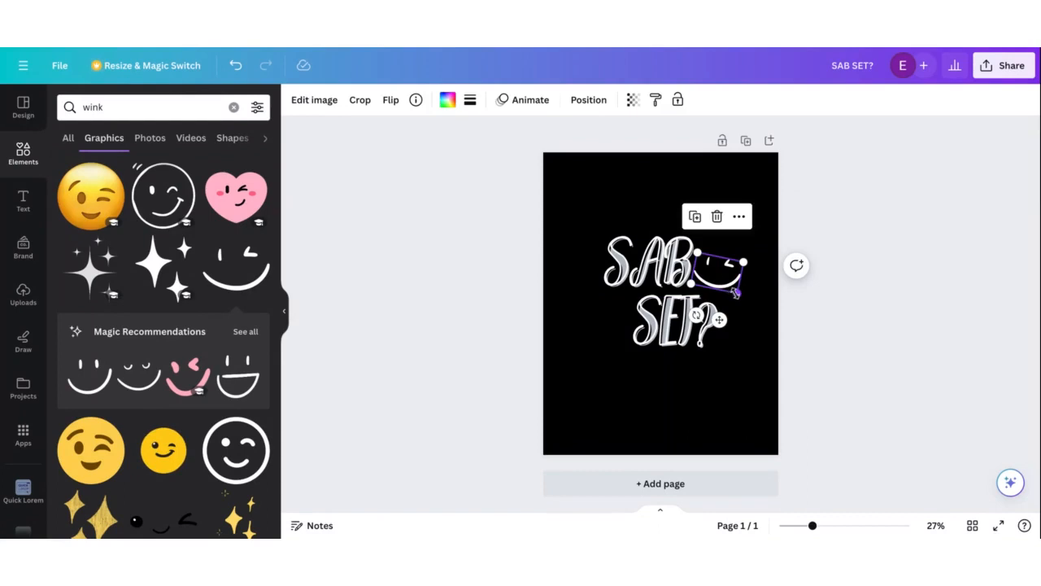
pyautogui.moveTo(726, 284); pyautogui.dragTo(714, 277)
pyautogui.click(853, 284)
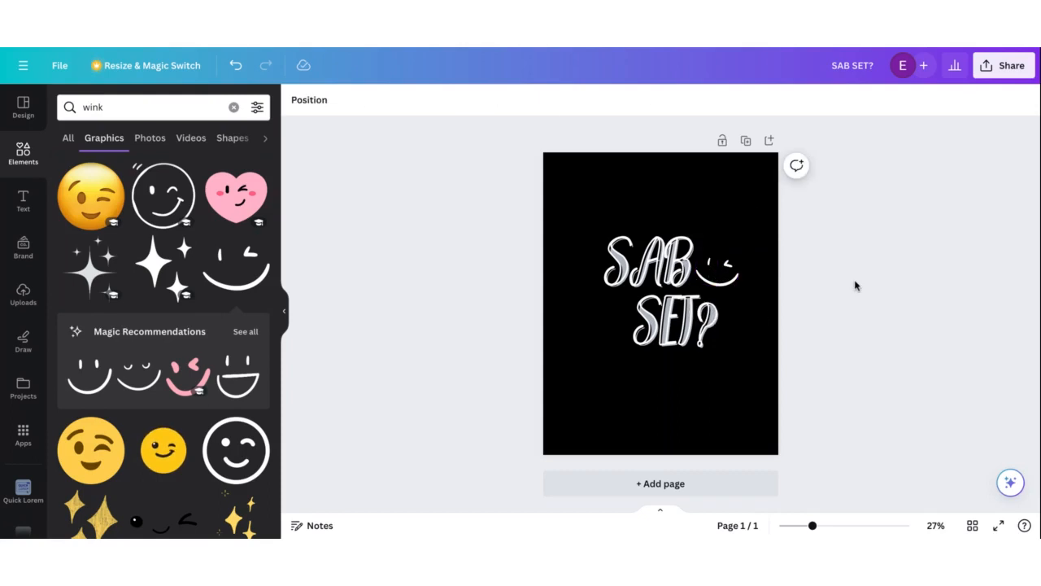
# - Nudge the text slightly up and fit the wink graphic closer to the end of "SAB" at a slightly smaller size
pyautogui.click(683, 338)
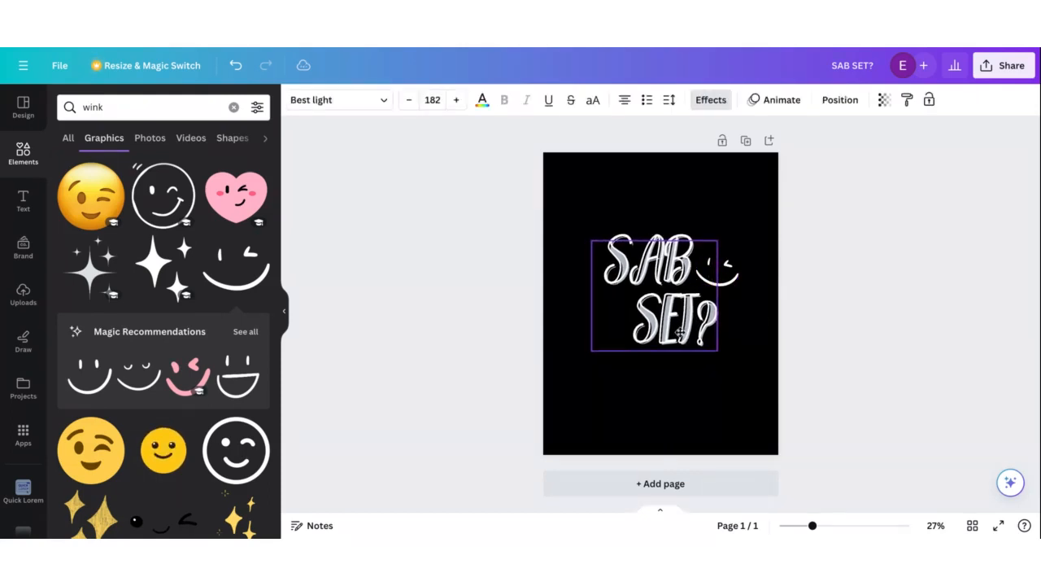
pyautogui.click(843, 275)
pyautogui.click(714, 279)
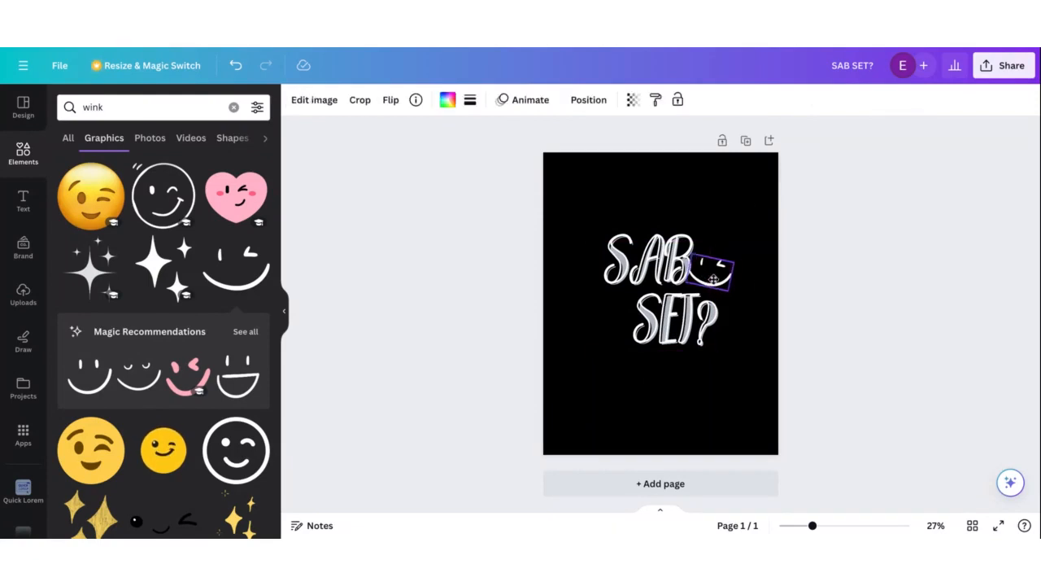
pyautogui.moveTo(713, 279); pyautogui.dragTo(715, 281)
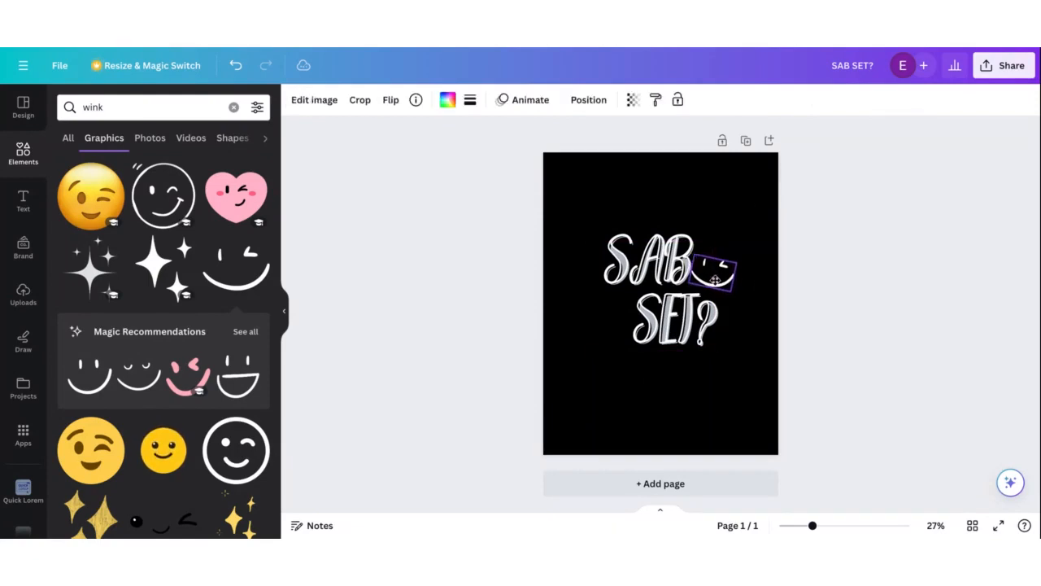
pyautogui.click(957, 323)
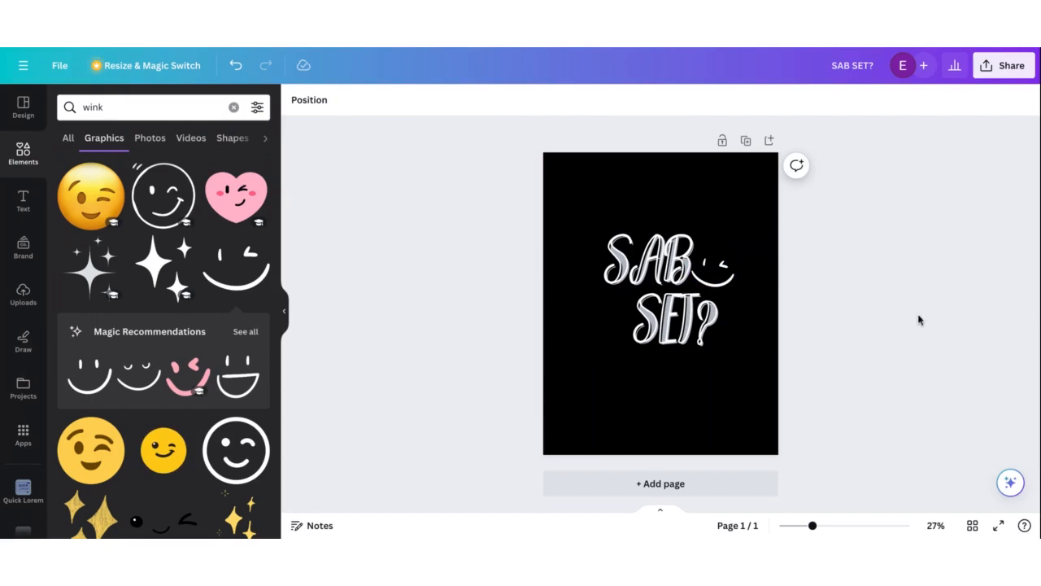
pyautogui.click(724, 284)
pyautogui.moveTo(735, 266); pyautogui.dragTo(706, 280)
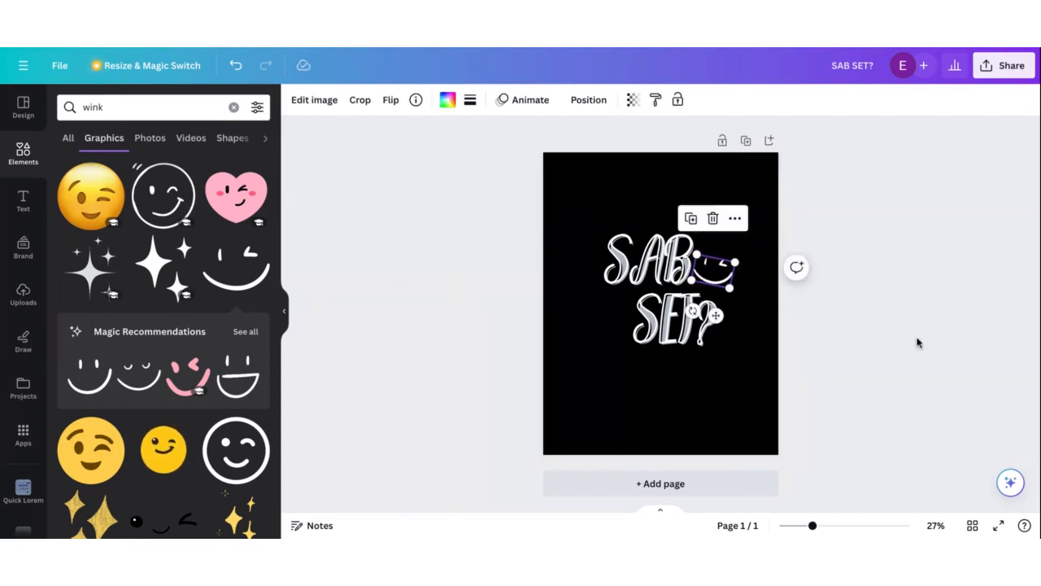
pyautogui.click(924, 349)
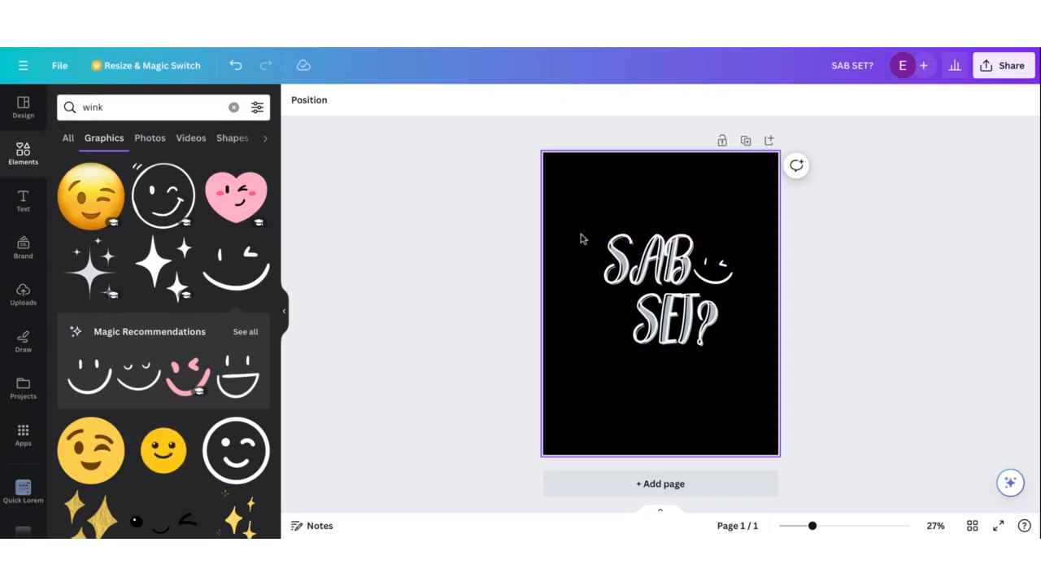
# - Group the "SAB SET?" text with the wink graphic and centre the group on the page
pyautogui.moveTo(581, 236); pyautogui.dragTo(739, 363)
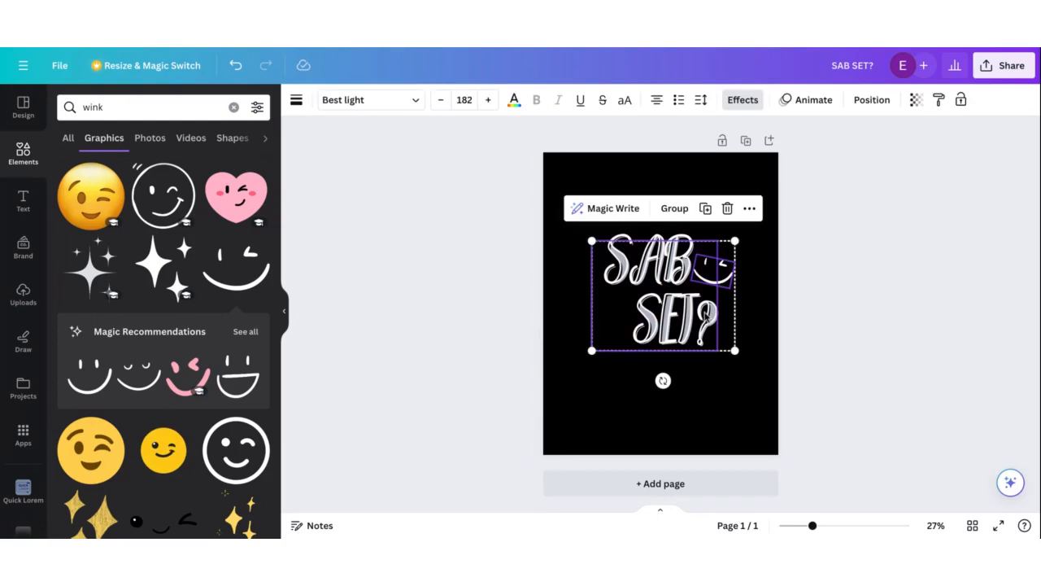
pyautogui.click(674, 209)
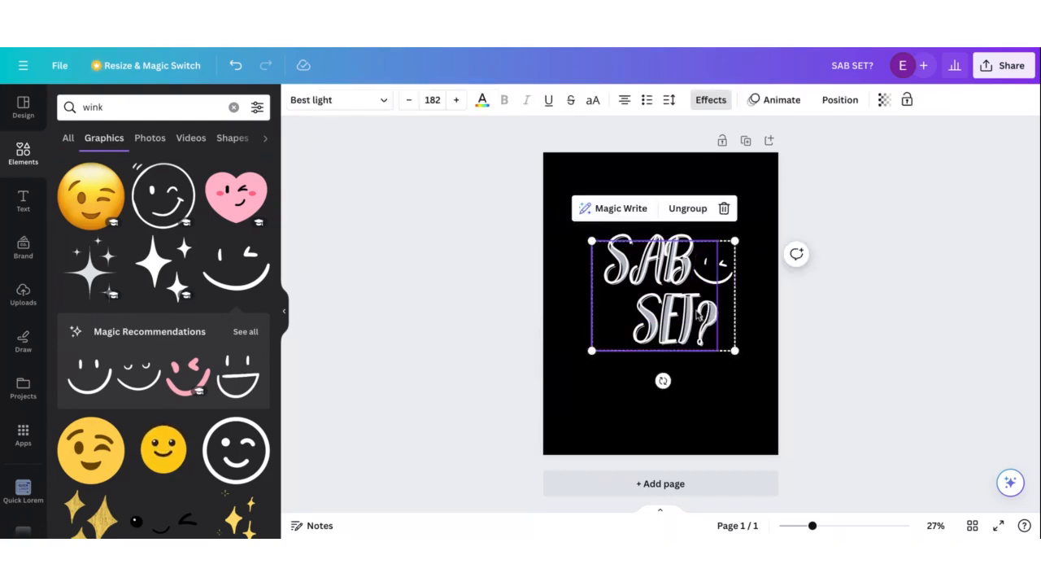
pyautogui.moveTo(700, 316)
pyautogui.mouseDown()
pyautogui.moveTo(692, 313)
pyautogui.moveTo(698, 321)
pyautogui.mouseUp()
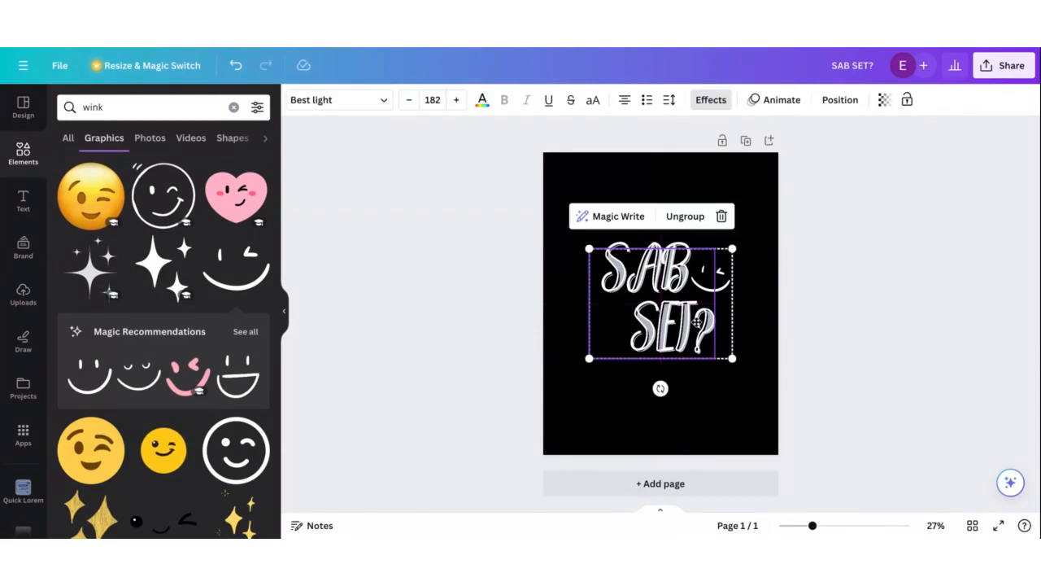
pyautogui.click(844, 291)
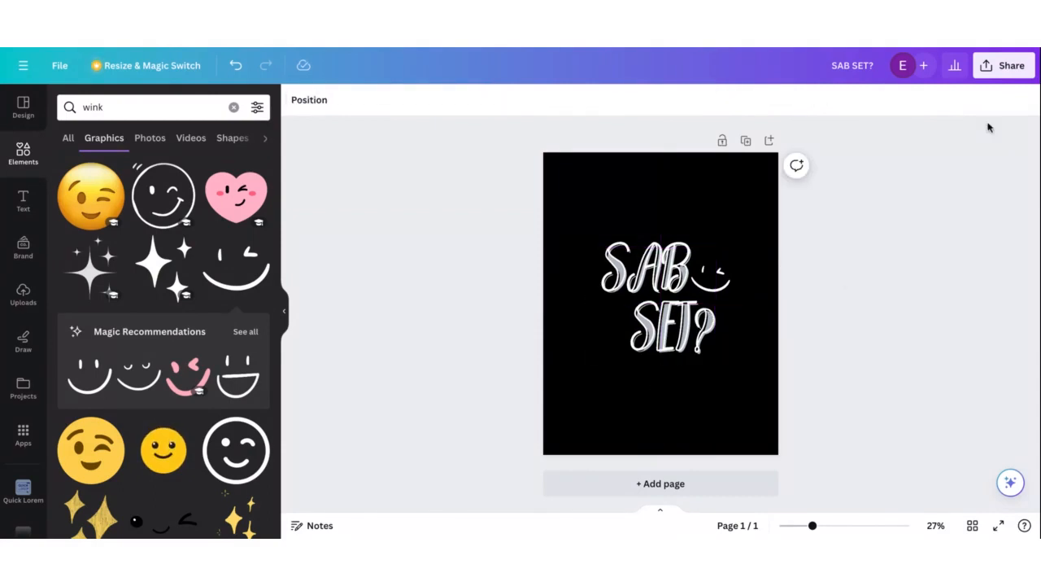
pyautogui.click(1006, 66)
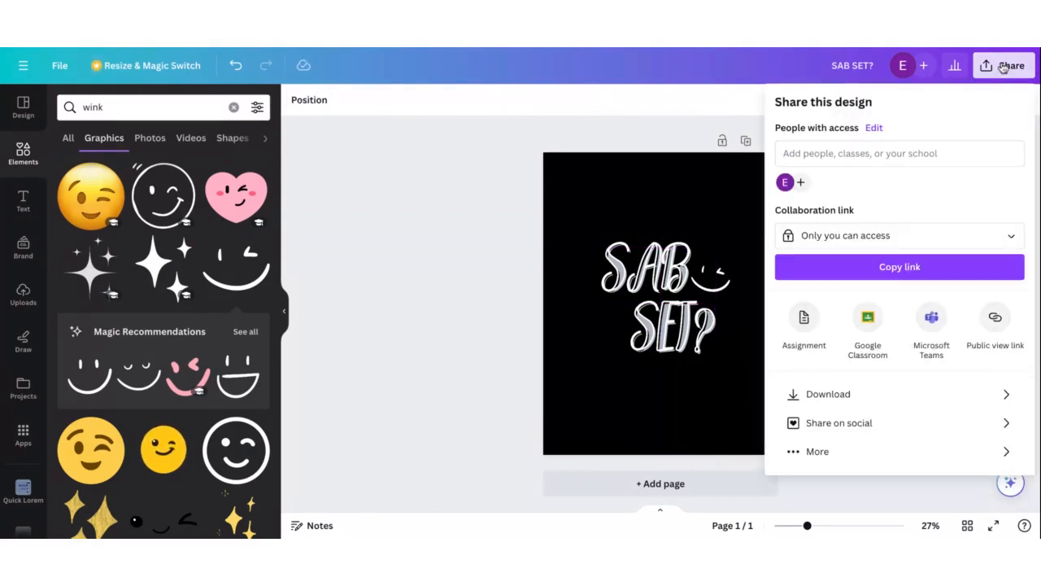
pyautogui.click(517, 208)
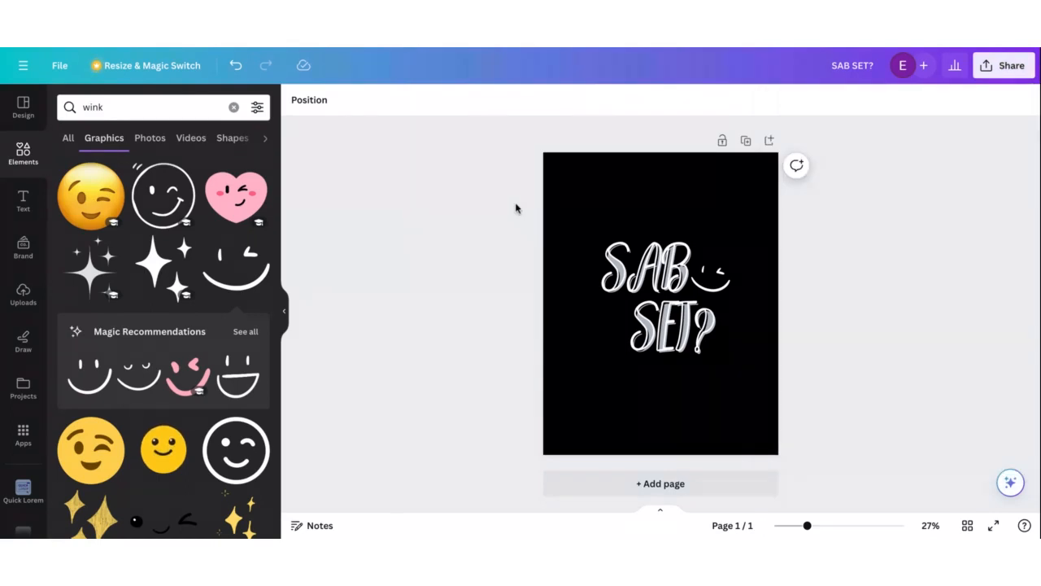
# - Try light turquoise as the page background, and set the background to solid orange
pyautogui.click(606, 192)
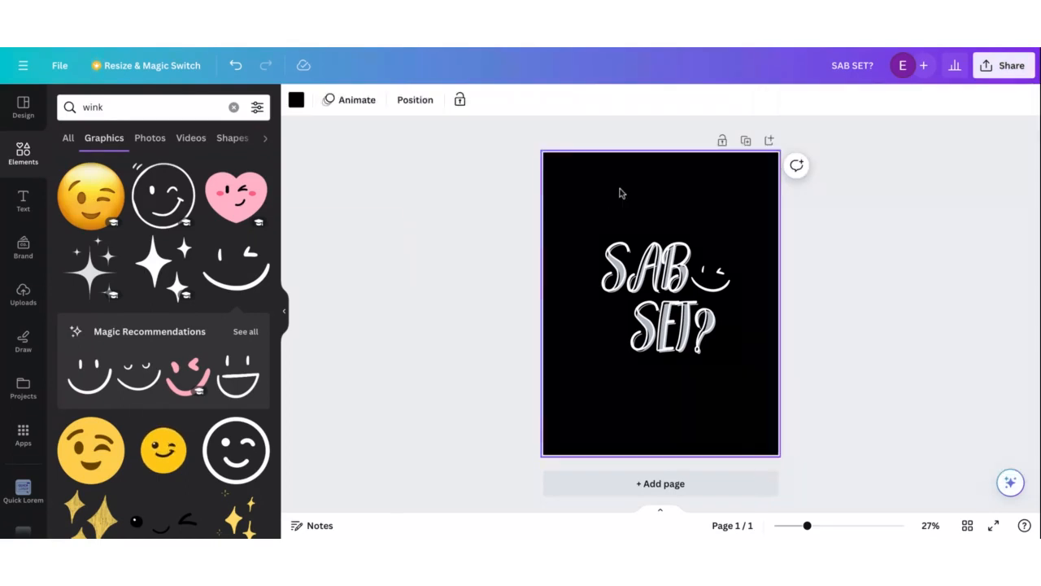
pyautogui.click(294, 108)
pyautogui.scroll(-1, 134, 439)
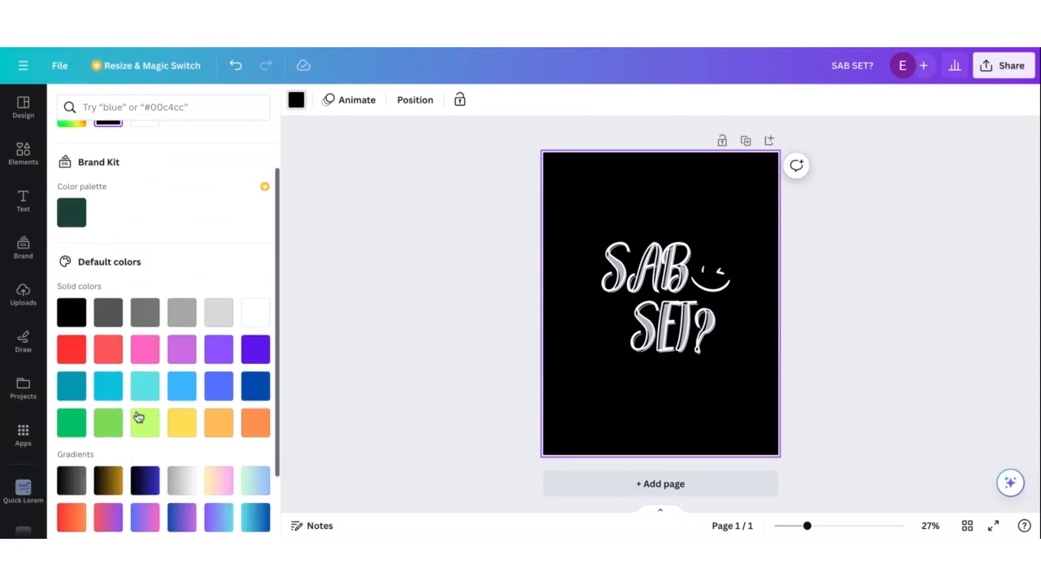
pyautogui.click(144, 387)
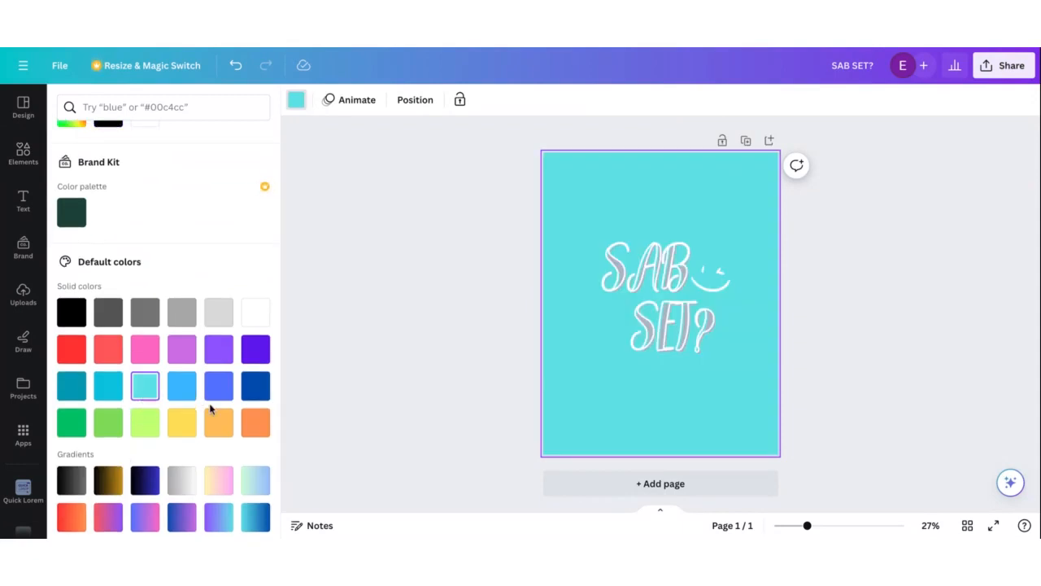
pyautogui.click(254, 424)
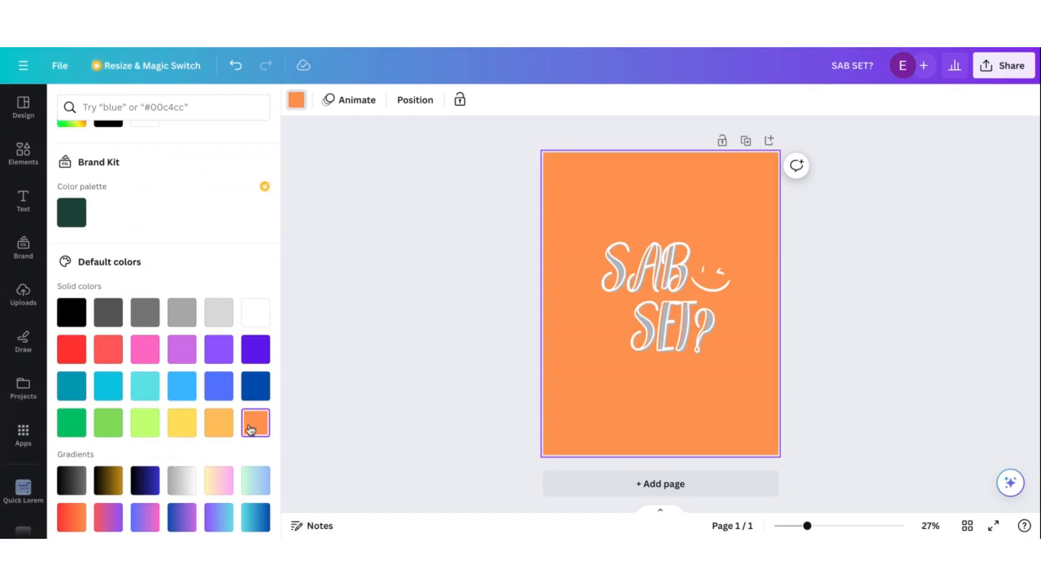
# - Test #F87777, #E6B1B1, white, yellow and lime green on the "SAB SET?" text, and set its colour to dark blue
pyautogui.click(651, 293)
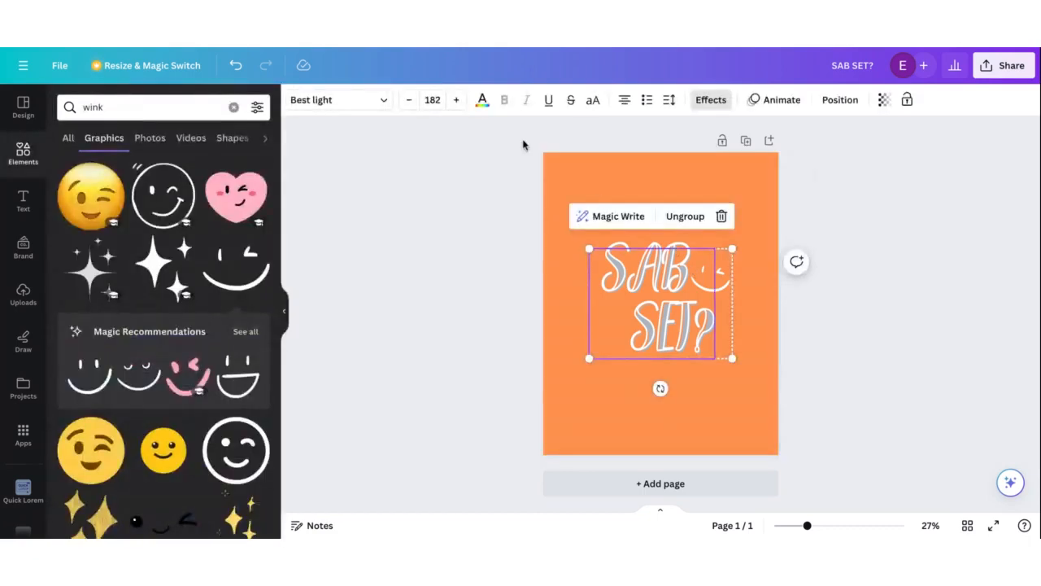
pyautogui.click(482, 99)
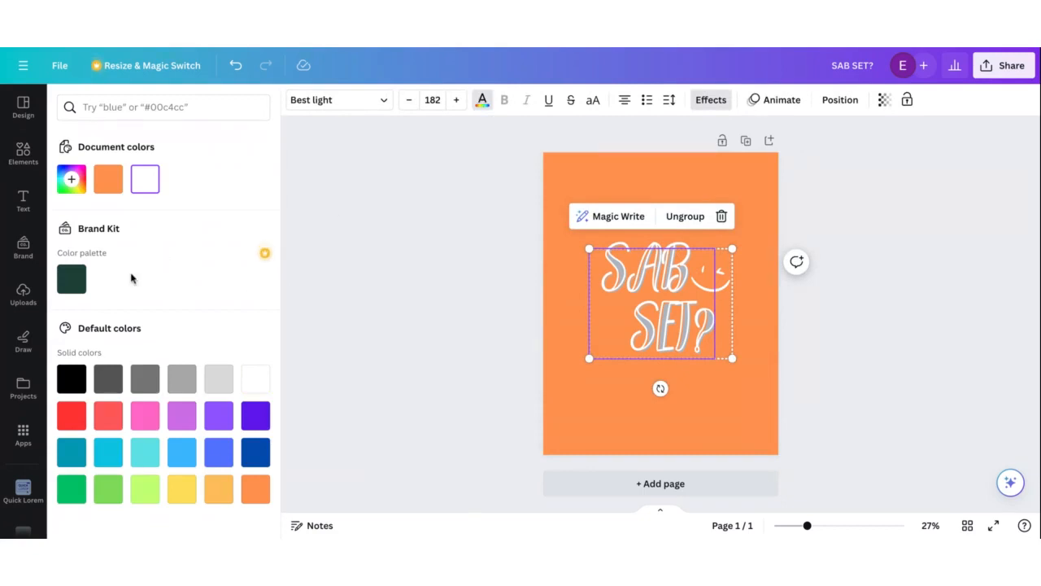
pyautogui.click(61, 176)
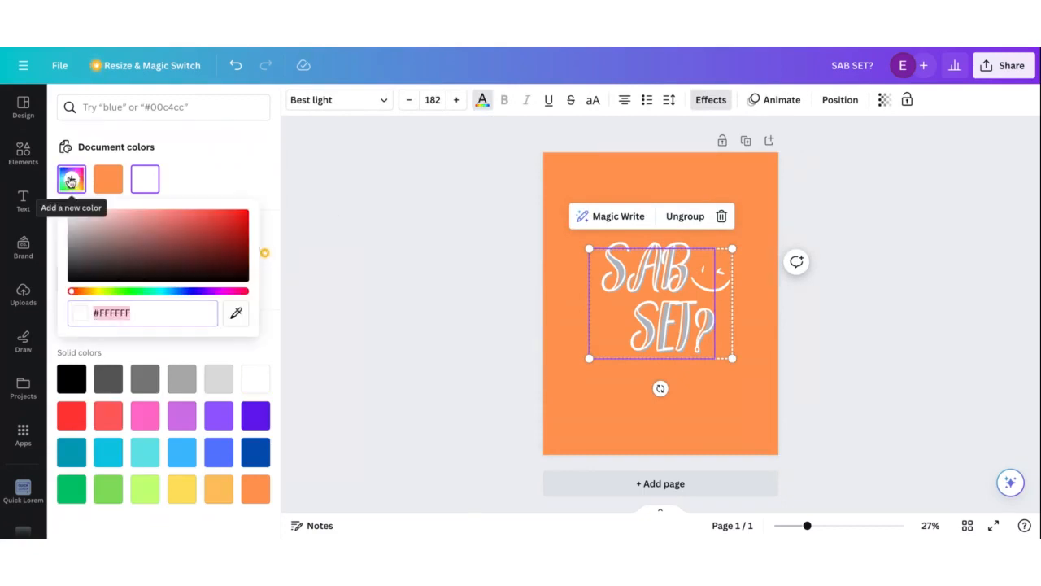
pyautogui.click(162, 216)
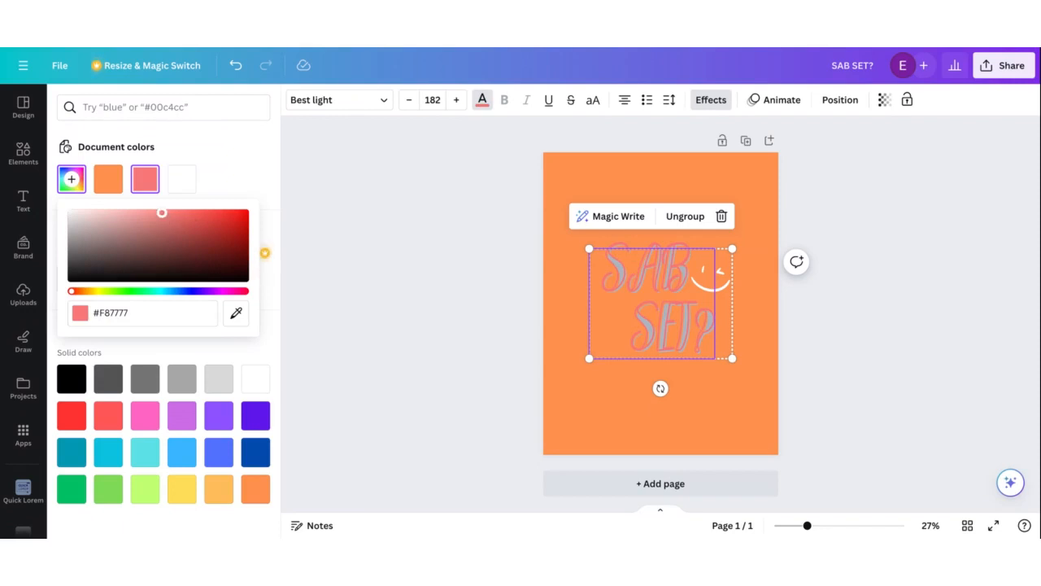
pyautogui.click(110, 219)
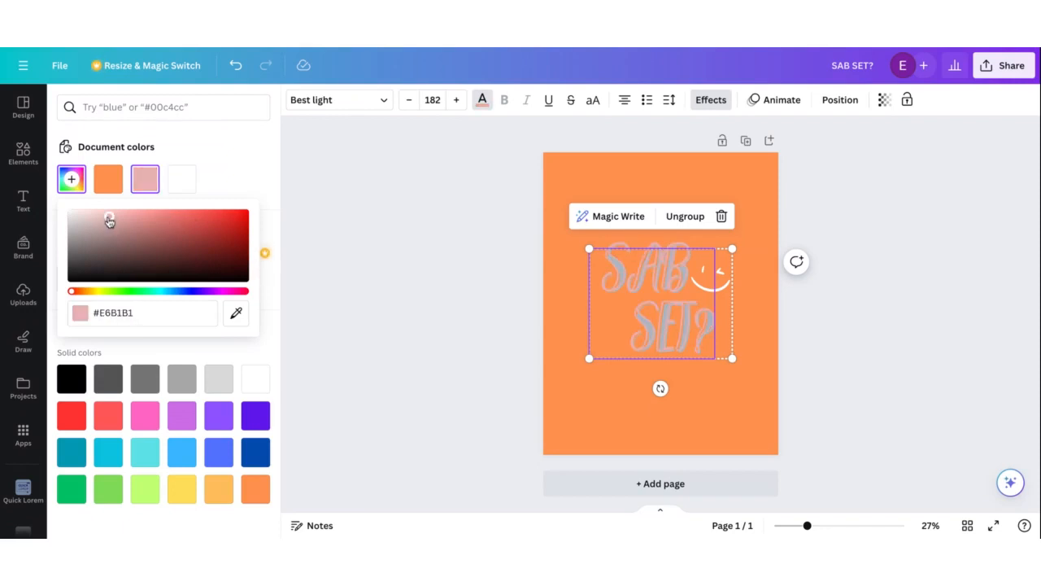
pyautogui.moveTo(106, 222); pyautogui.dragTo(42, 214)
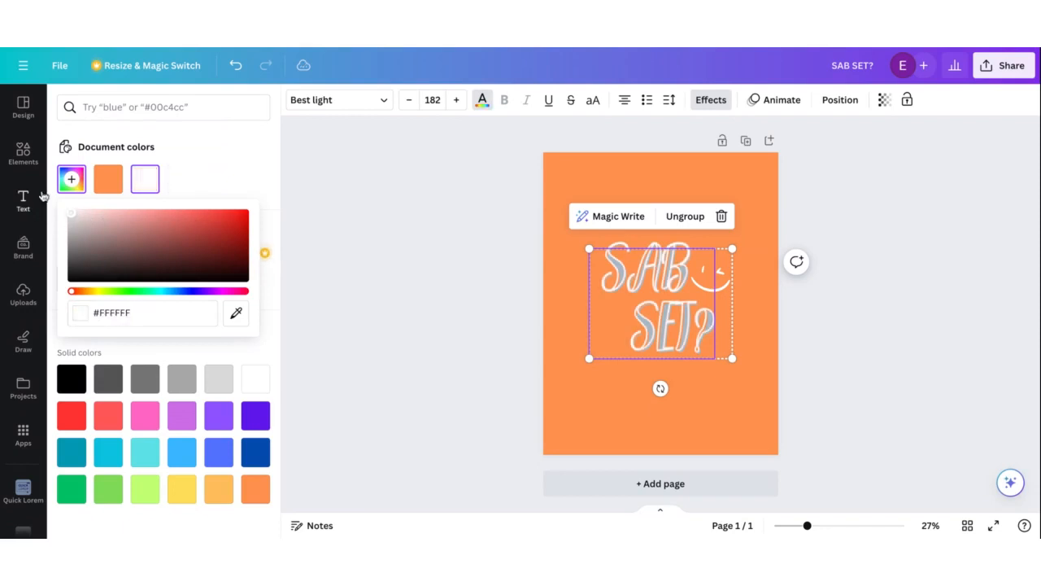
pyautogui.click(182, 489)
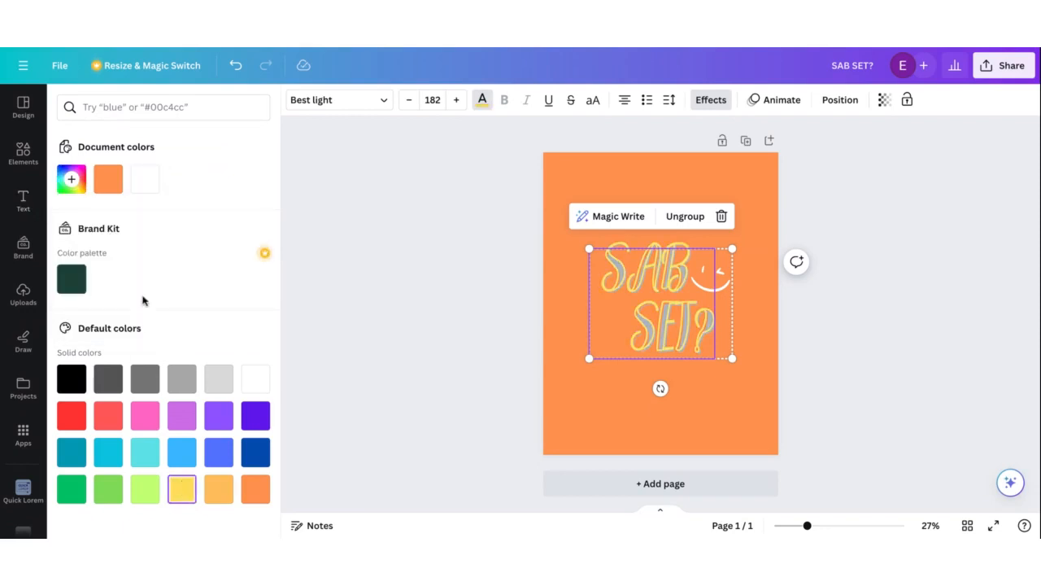
pyautogui.click(143, 487)
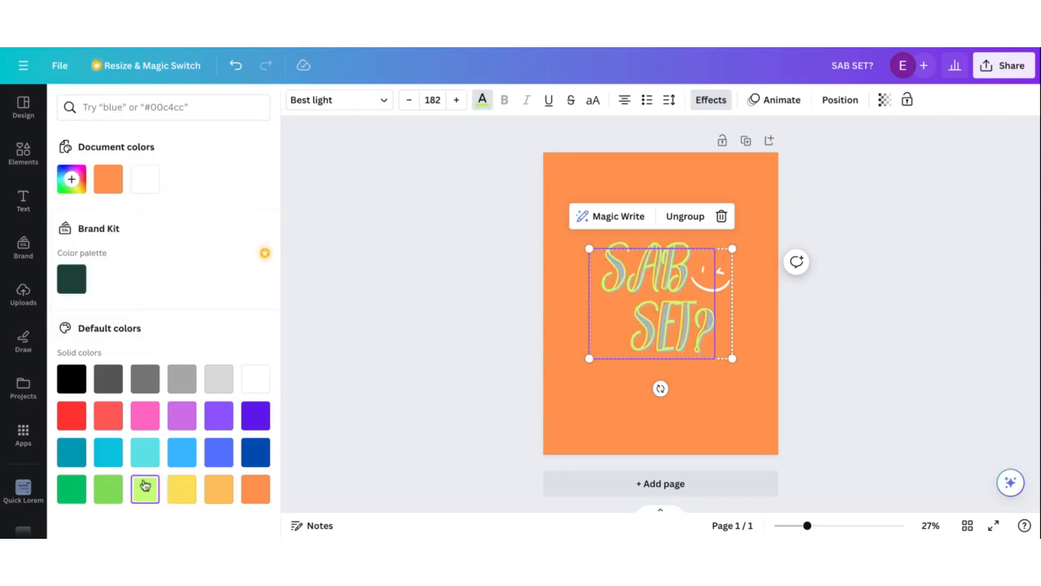
pyautogui.click(248, 459)
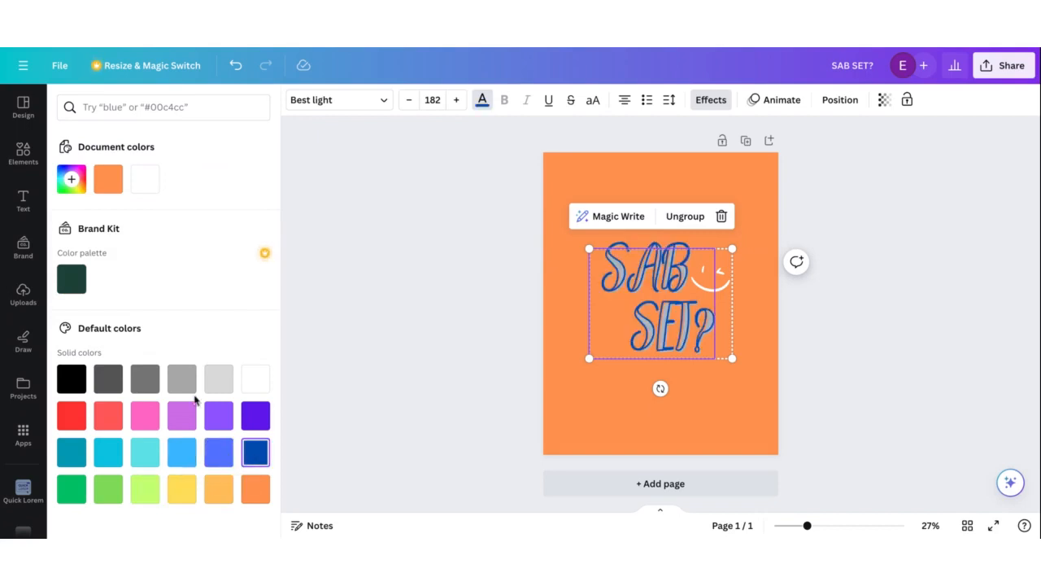
# - Test pink, green, dark blue, red and black on the "SAB SET?" text, and set its colour to white
pyautogui.click(146, 415)
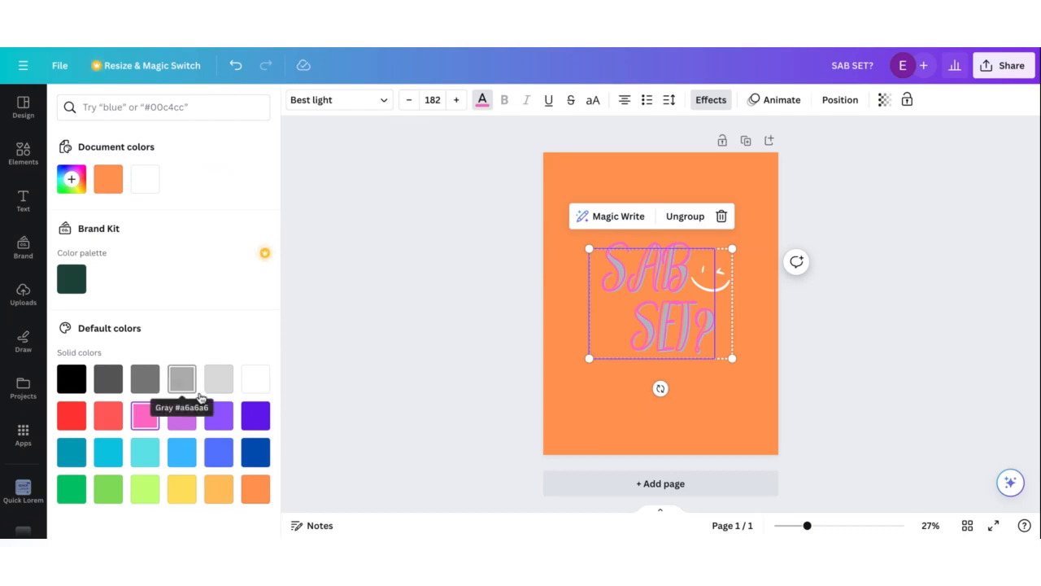
pyautogui.scroll(-1, 216, 418)
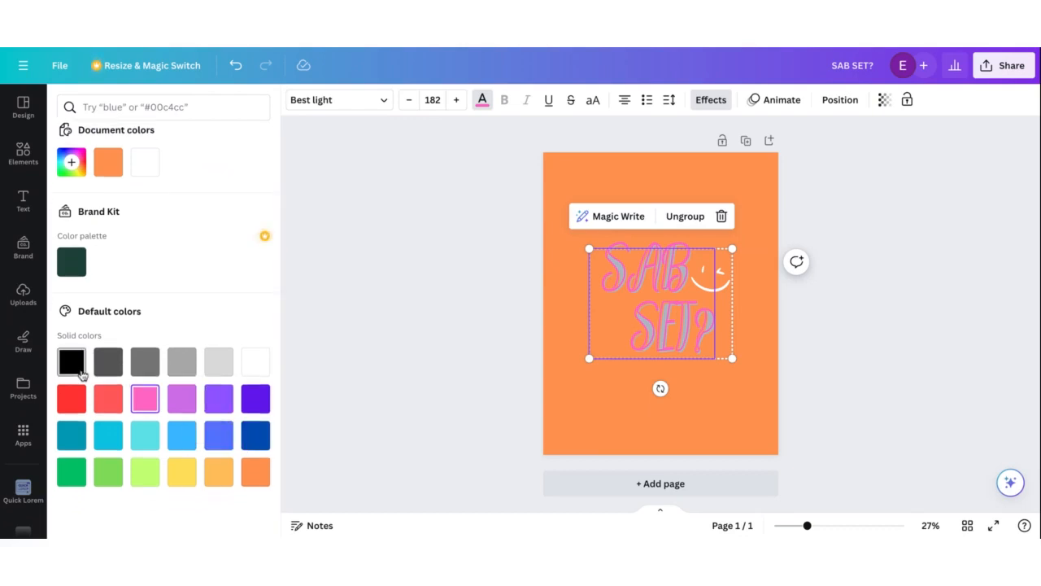
pyautogui.click(71, 472)
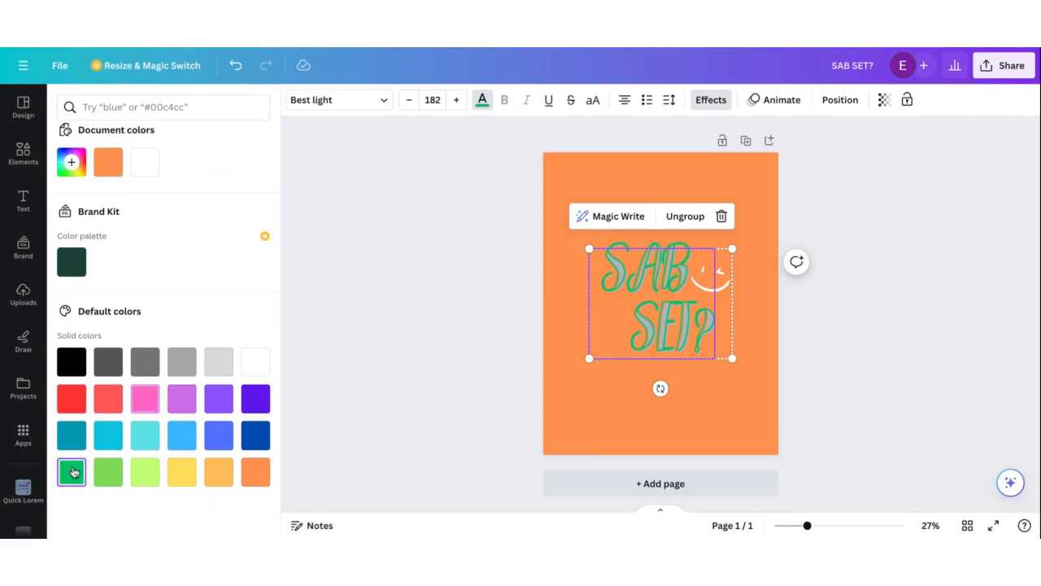
pyautogui.click(263, 441)
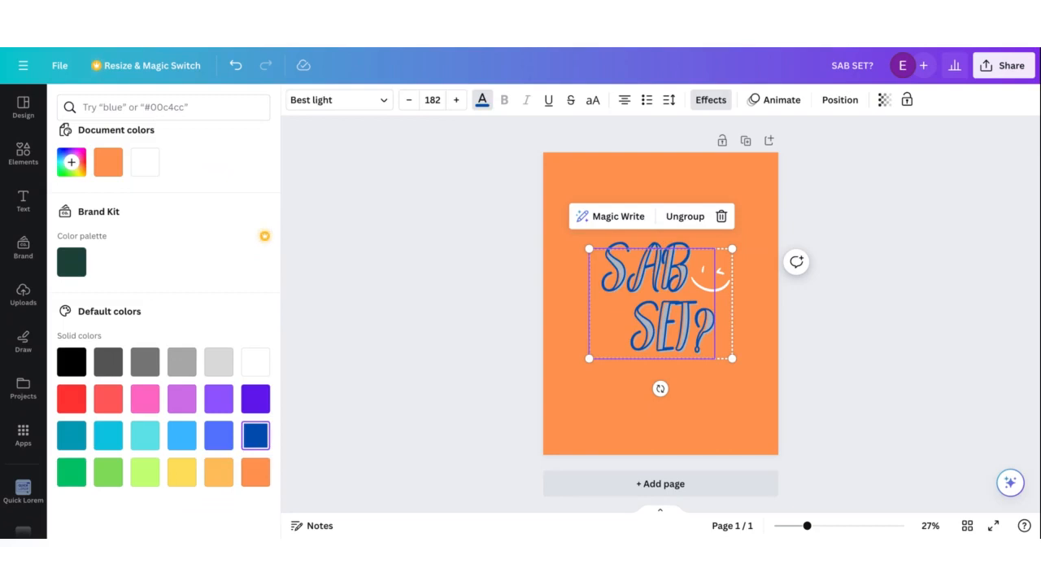
pyautogui.click(71, 401)
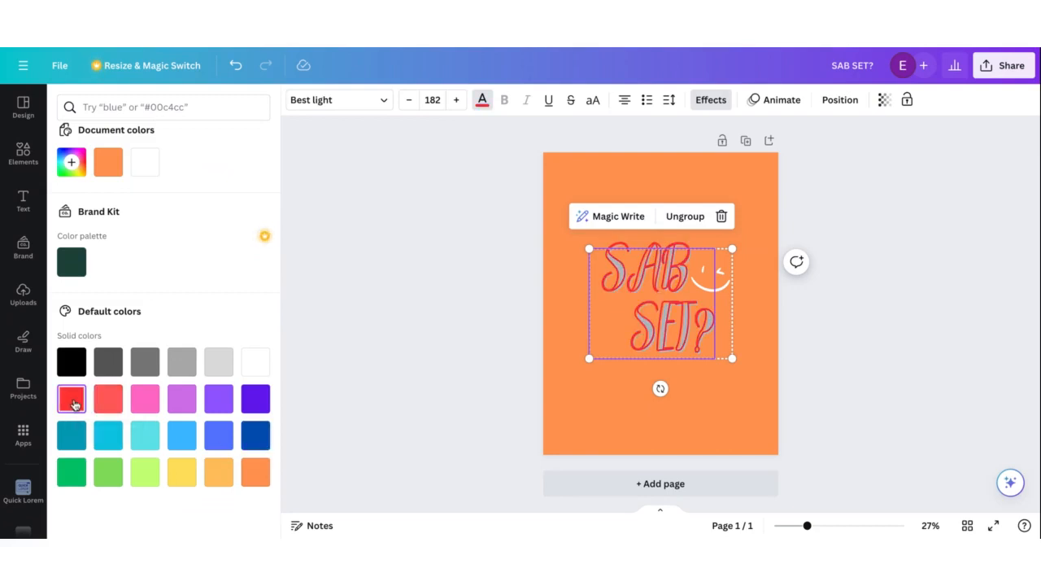
pyautogui.click(247, 370)
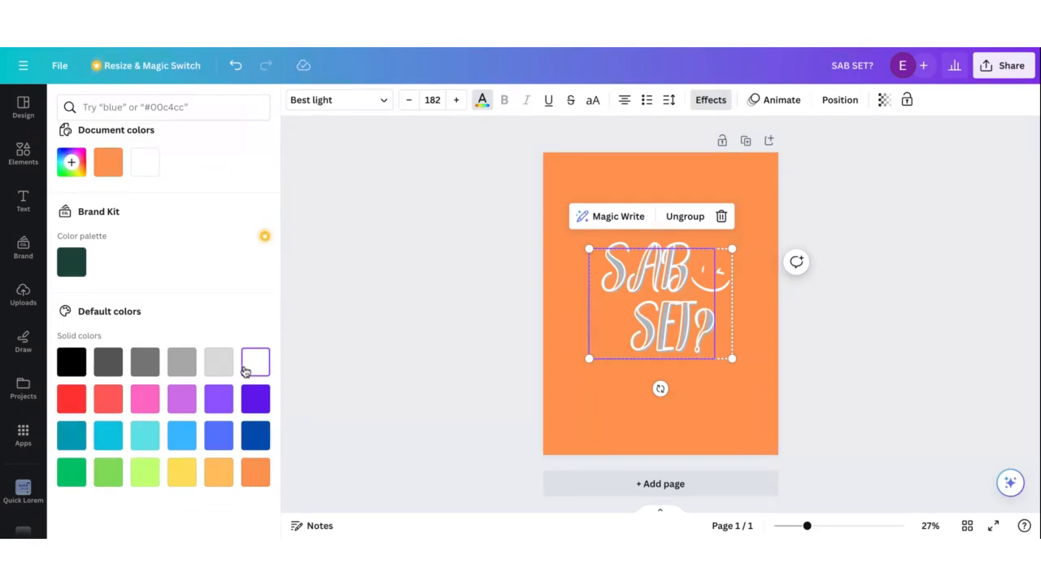
pyautogui.click(79, 370)
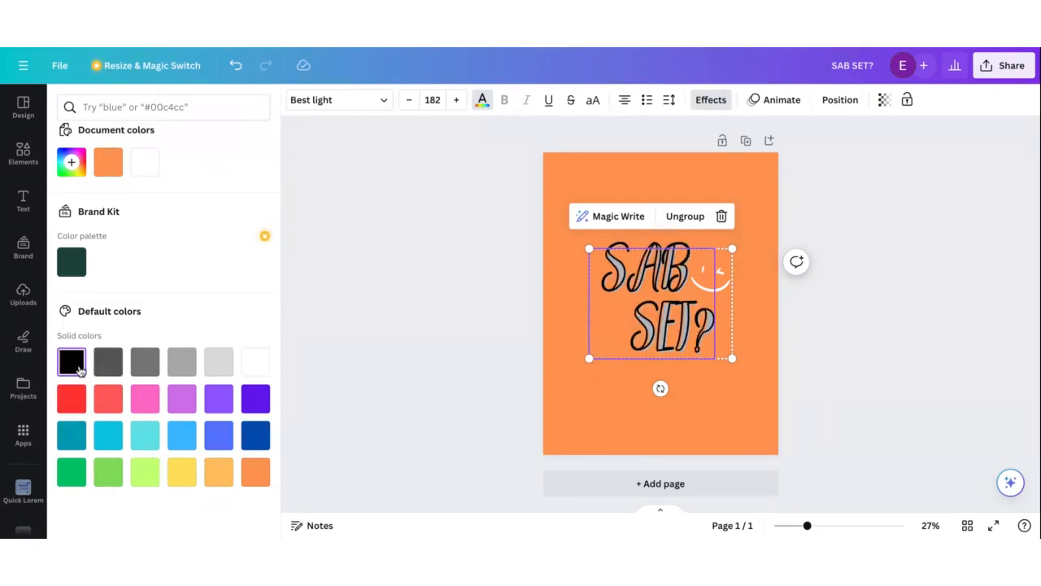
pyautogui.click(252, 366)
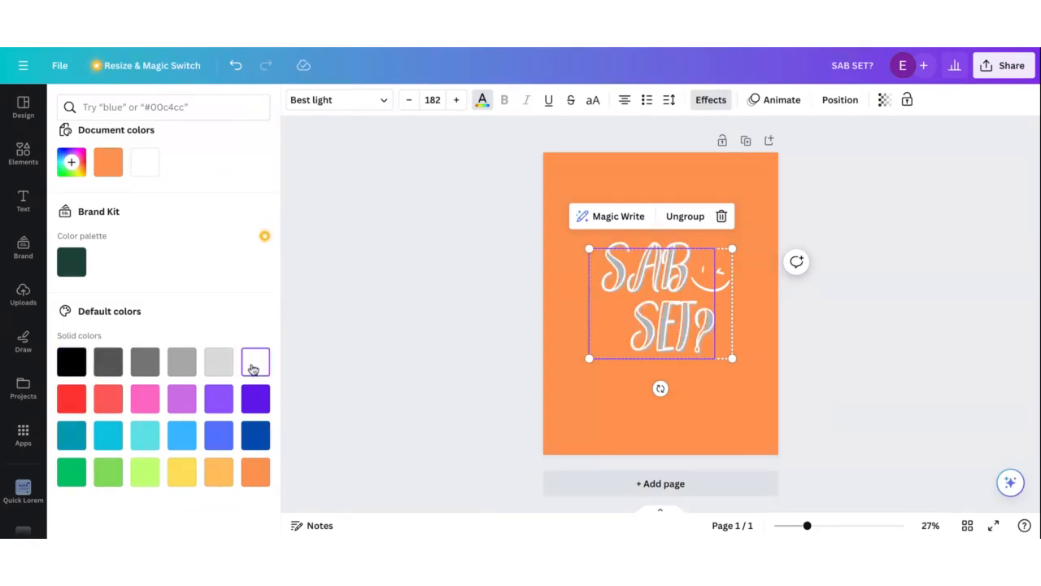
pyautogui.click(873, 391)
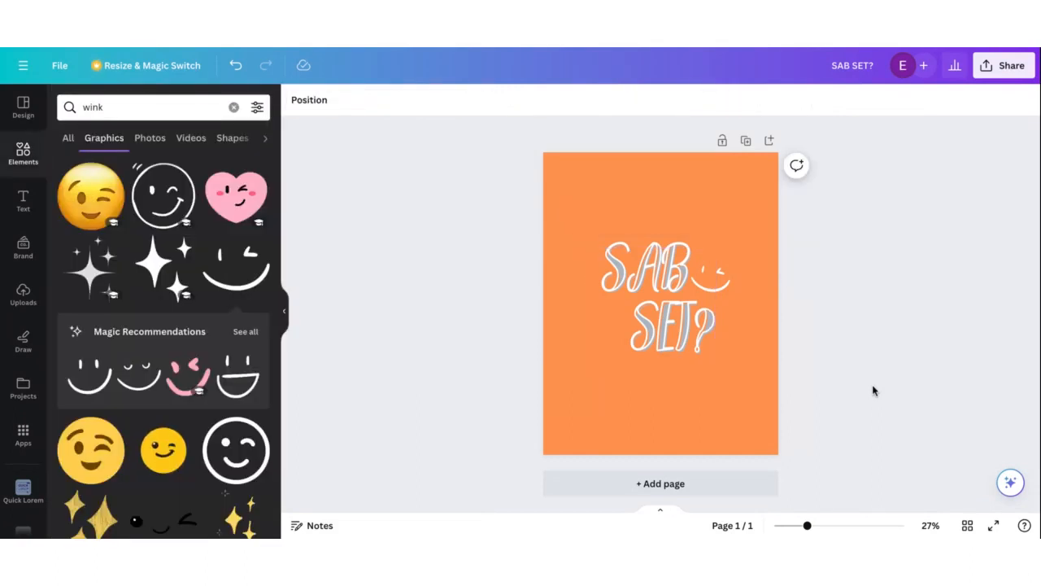
pyautogui.click(696, 334)
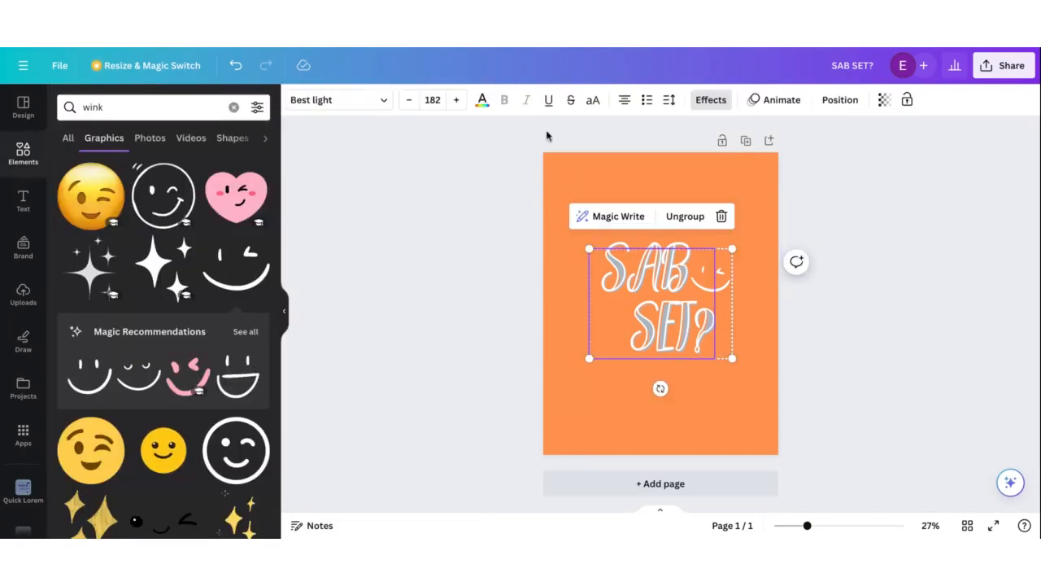
pyautogui.click(484, 101)
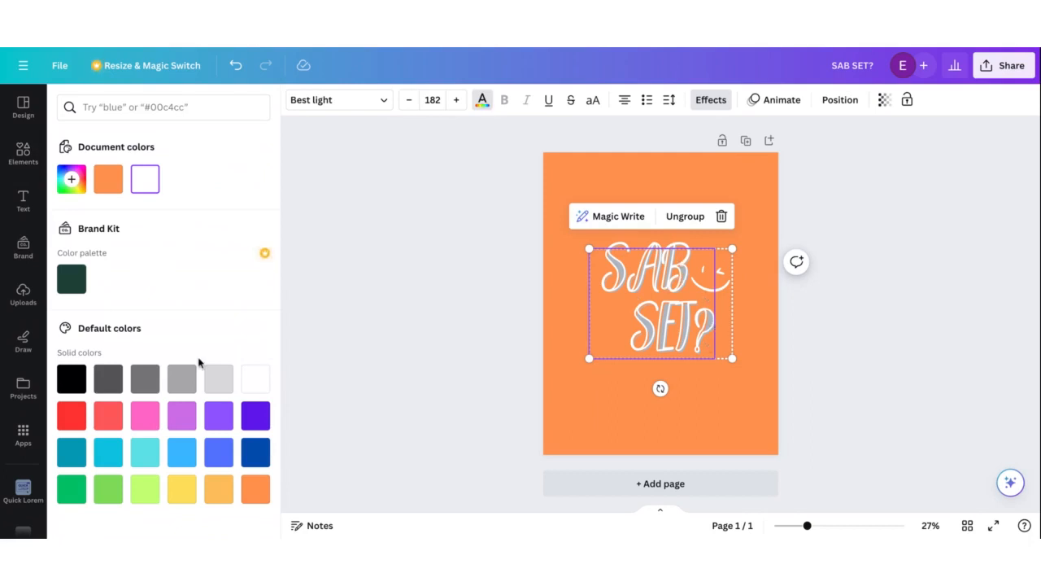
pyautogui.click(355, 353)
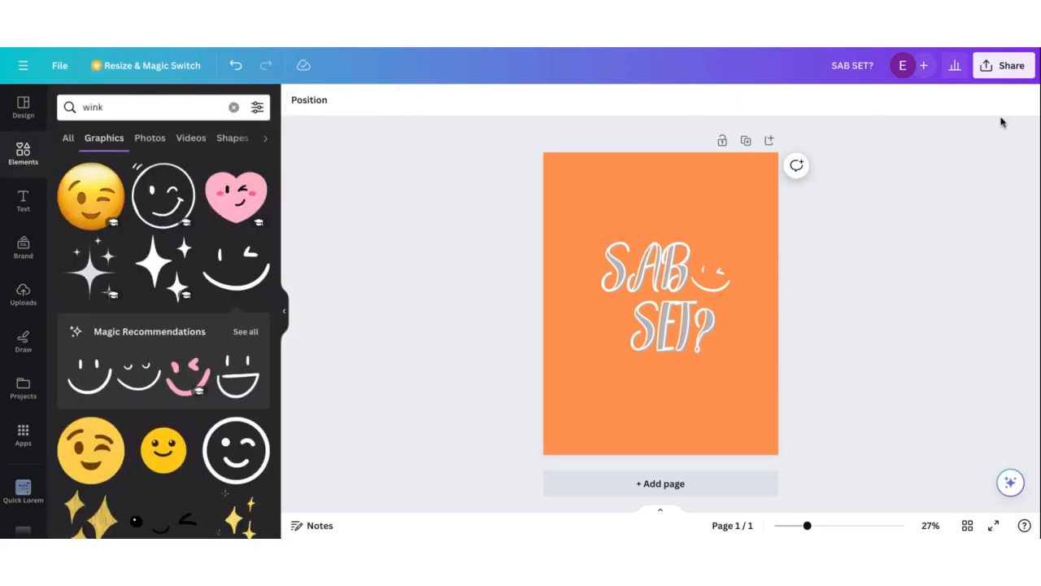
pyautogui.click(988, 68)
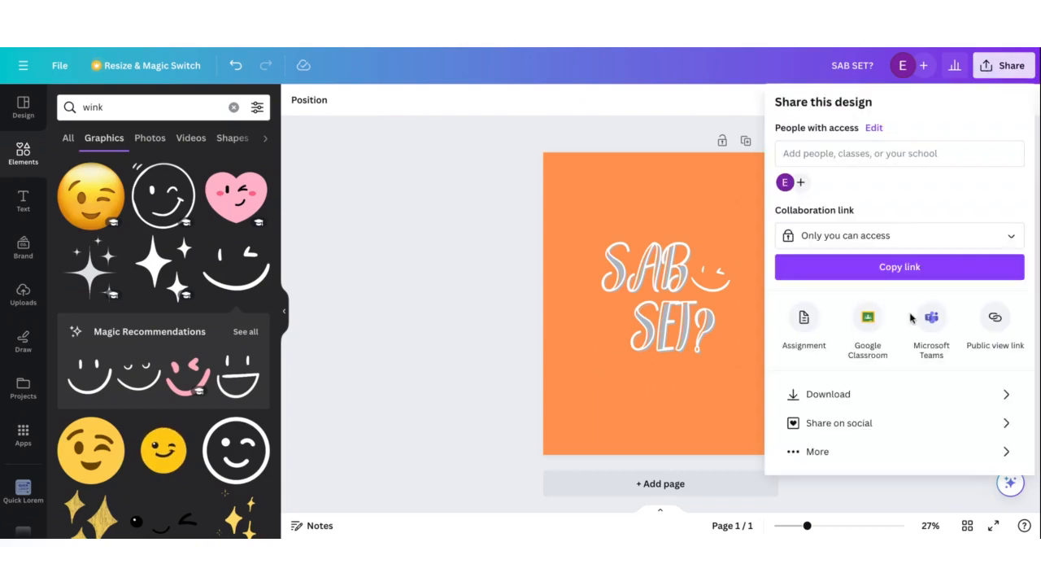
pyautogui.click(788, 395)
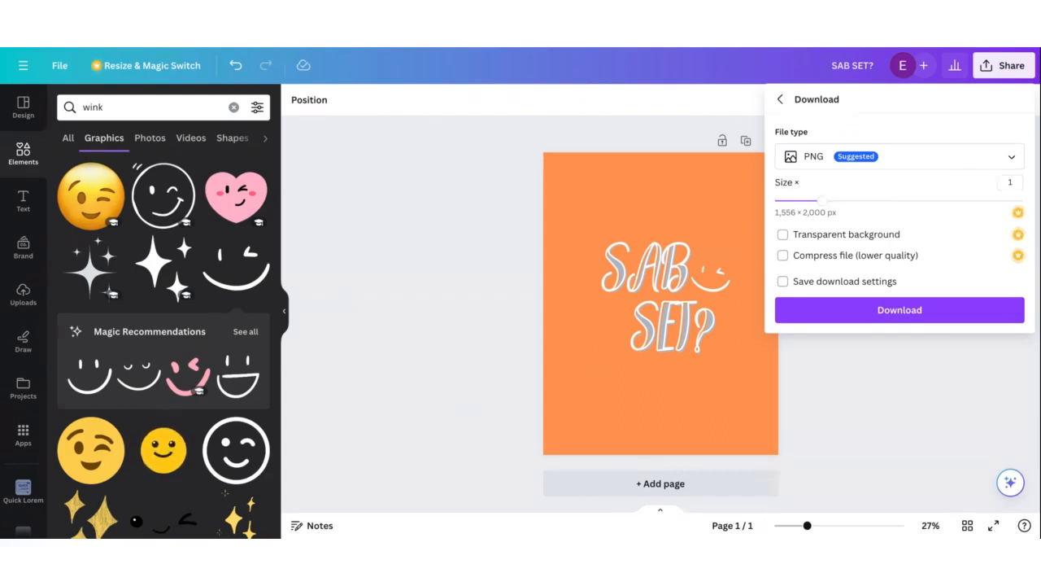
# - Enlarge the "SAB SET?" group to a text size of about 204, keeping it centred, and download the design as a PNG
pyautogui.click(728, 326)
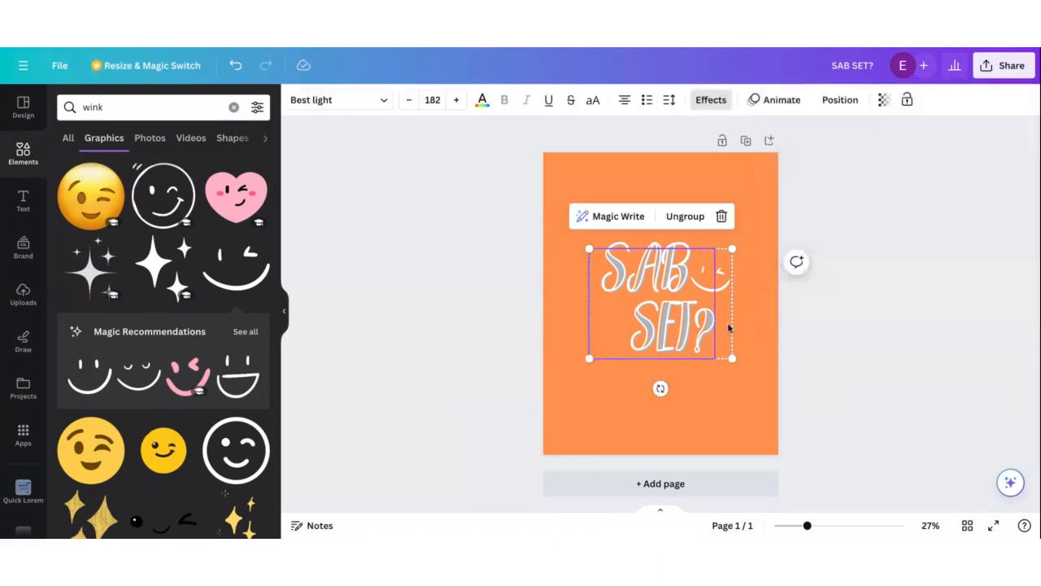
pyautogui.moveTo(733, 359); pyautogui.dragTo(692, 353)
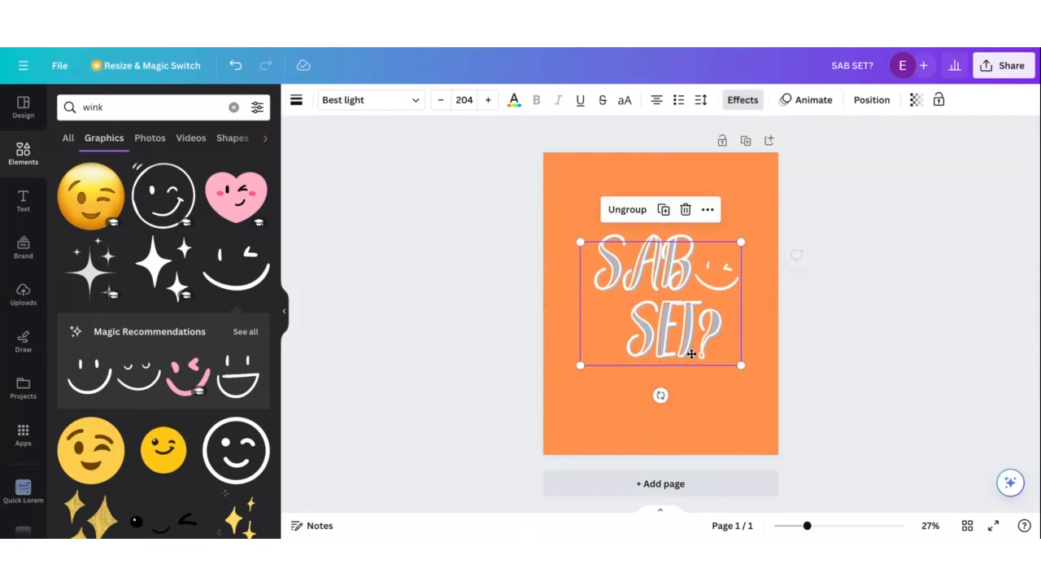
pyautogui.click(988, 73)
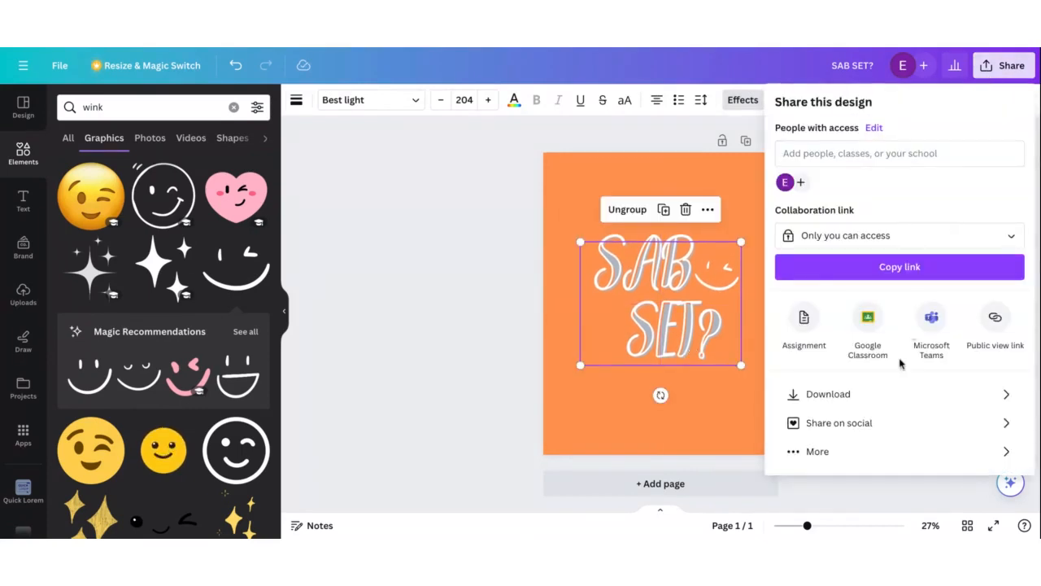
pyautogui.click(890, 393)
pyautogui.click(872, 312)
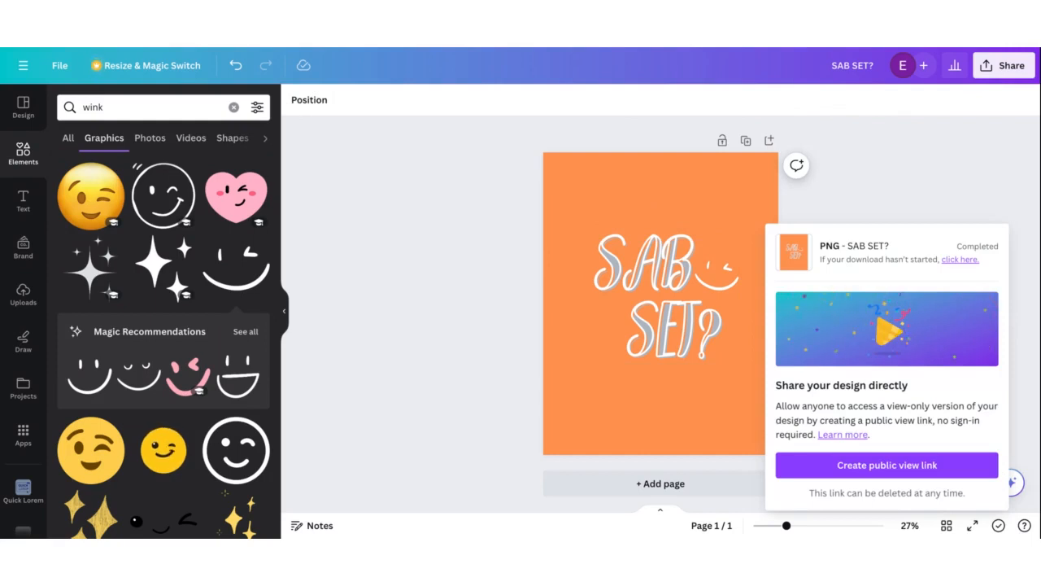
pyautogui.click(871, 222)
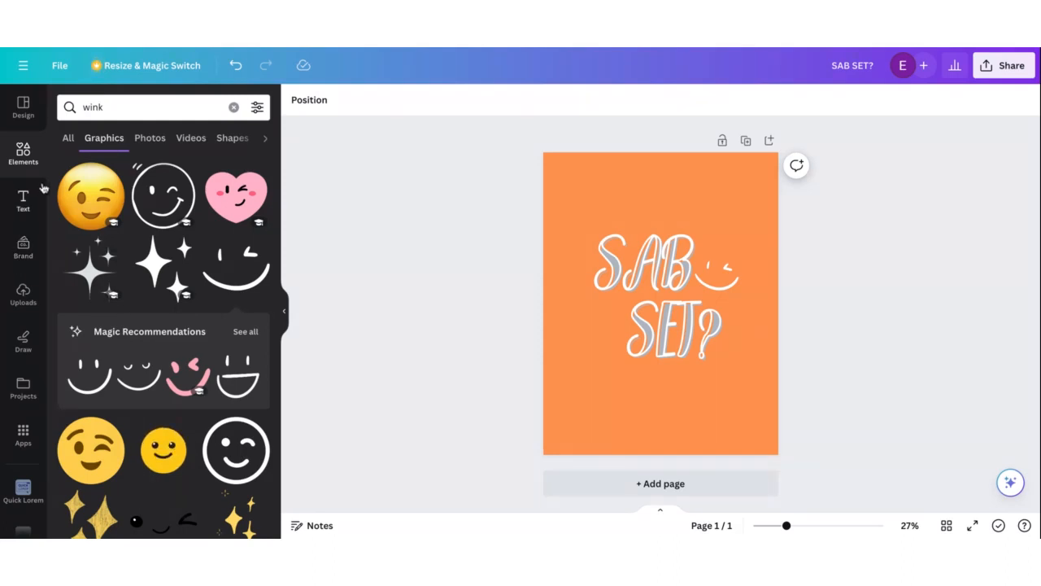
# - Delete the "SAB SET?" group and the orange background from the page
pyautogui.click(29, 120)
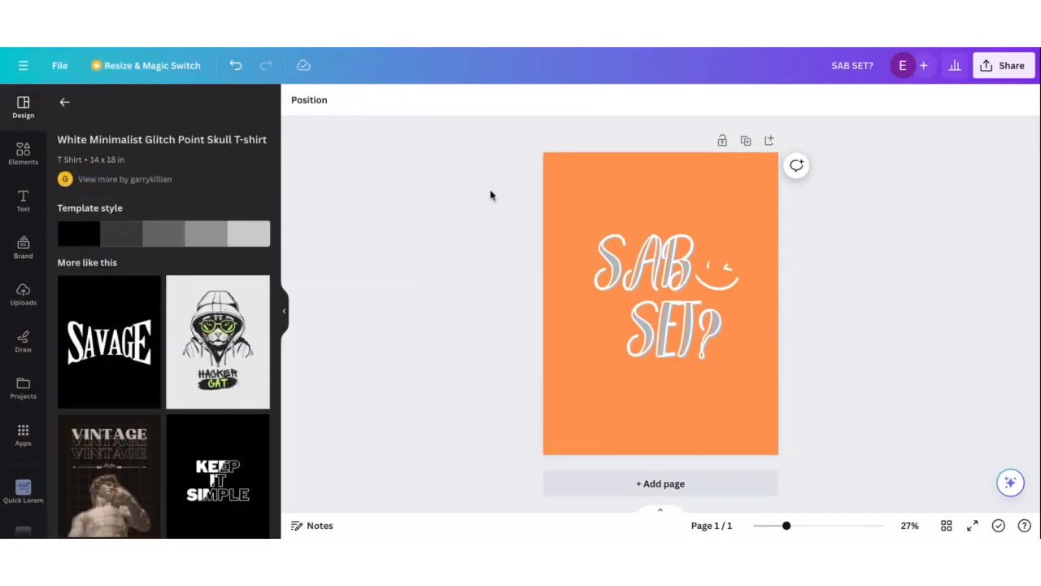
pyautogui.moveTo(488, 191); pyautogui.dragTo(856, 409)
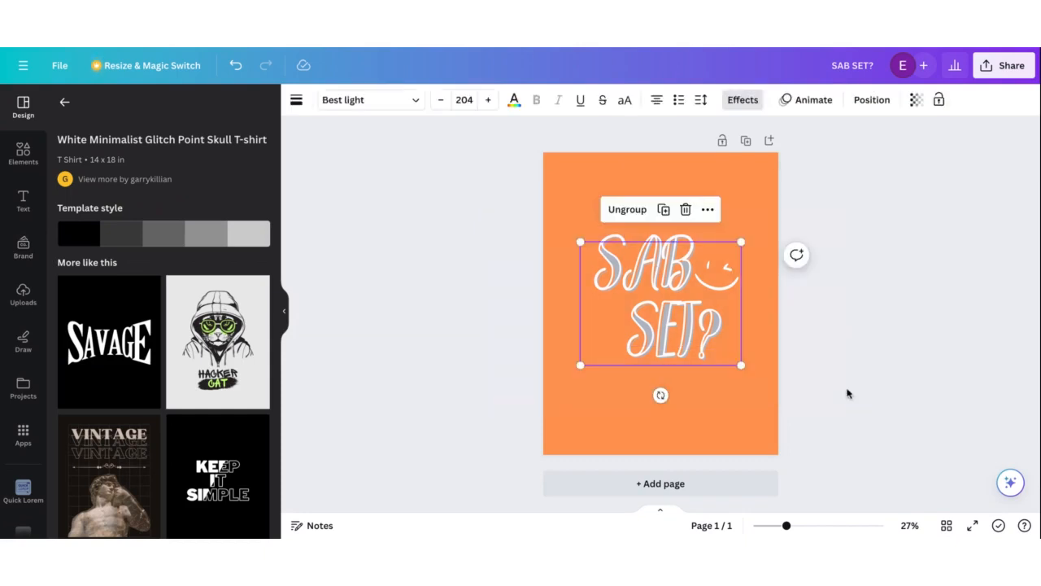
pyautogui.press('Delete')
pyautogui.click(729, 353)
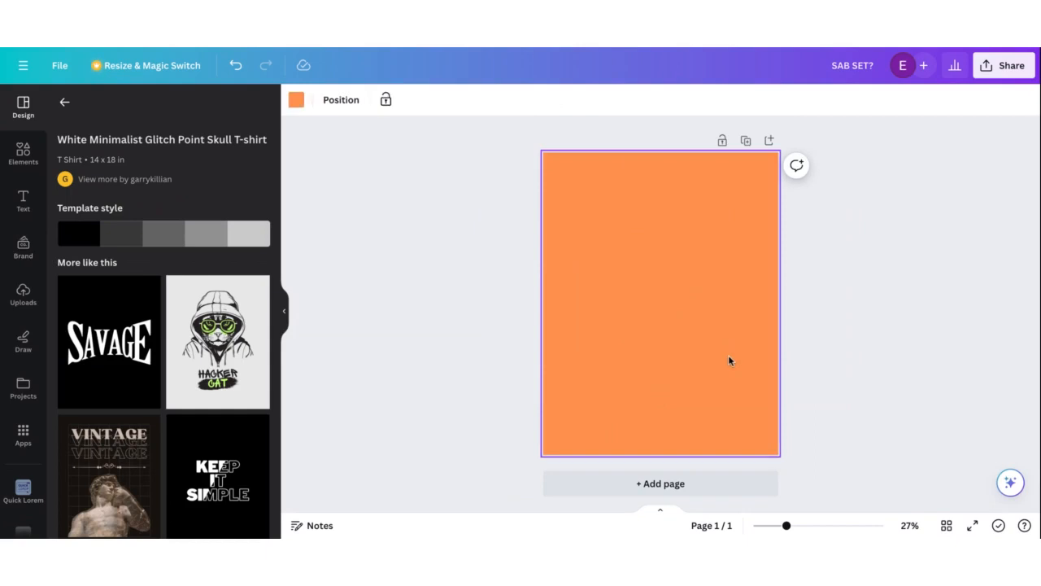
pyautogui.press('Delete')
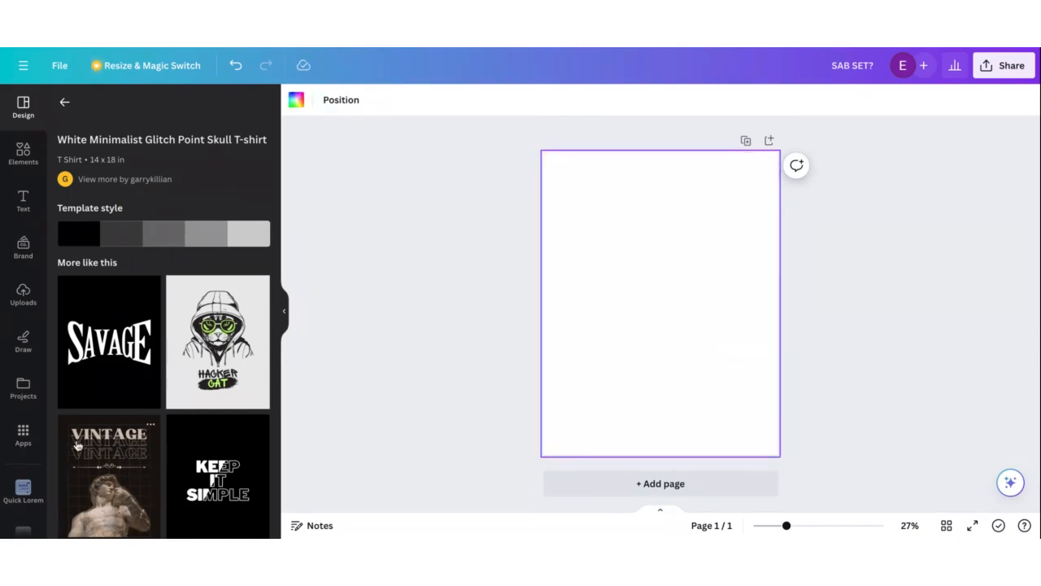
pyautogui.click(24, 432)
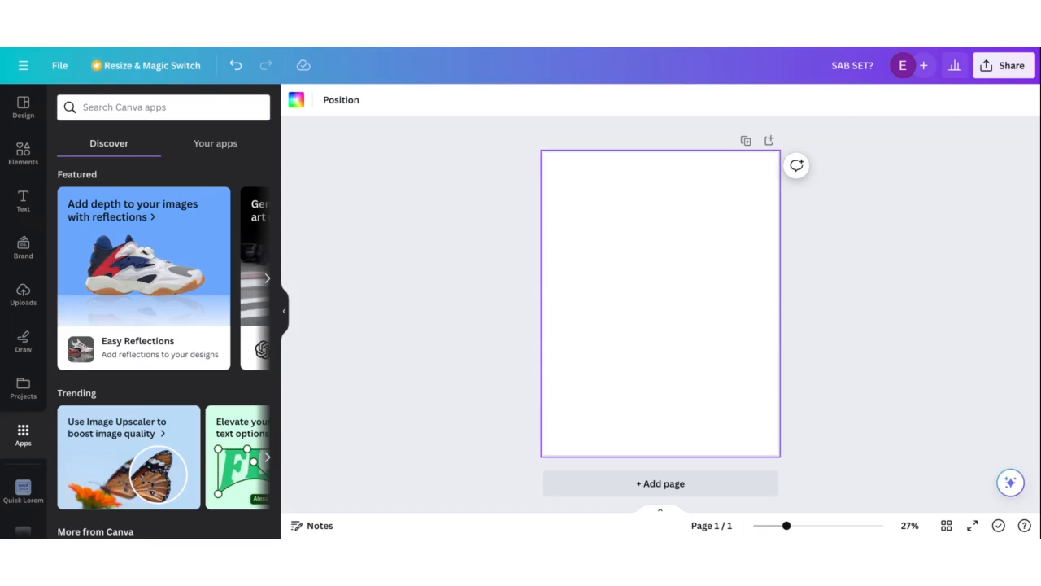
pyautogui.scroll(-3, 92, 359)
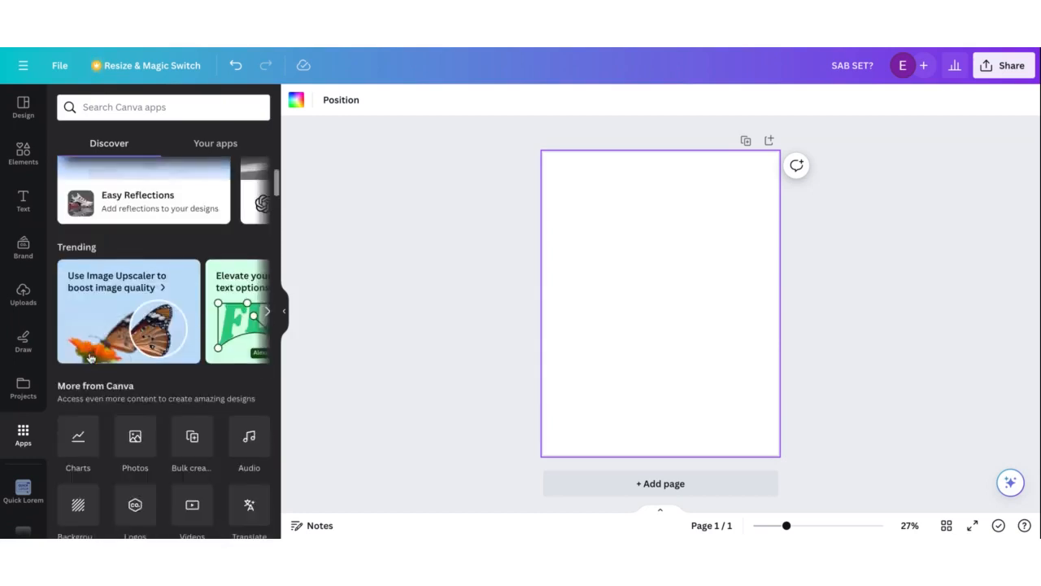
pyautogui.scroll(3, 91, 359)
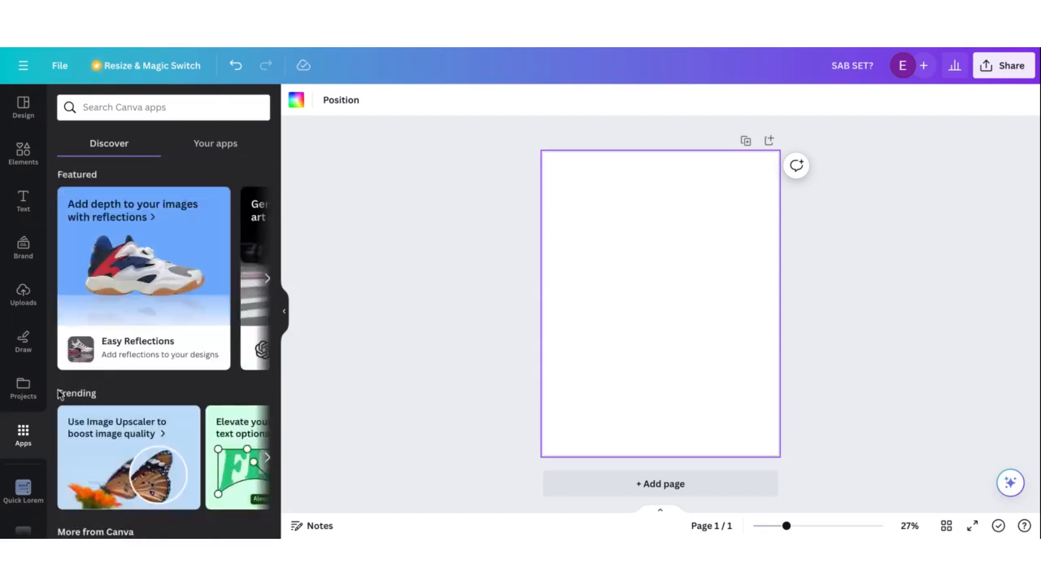
pyautogui.click(155, 114)
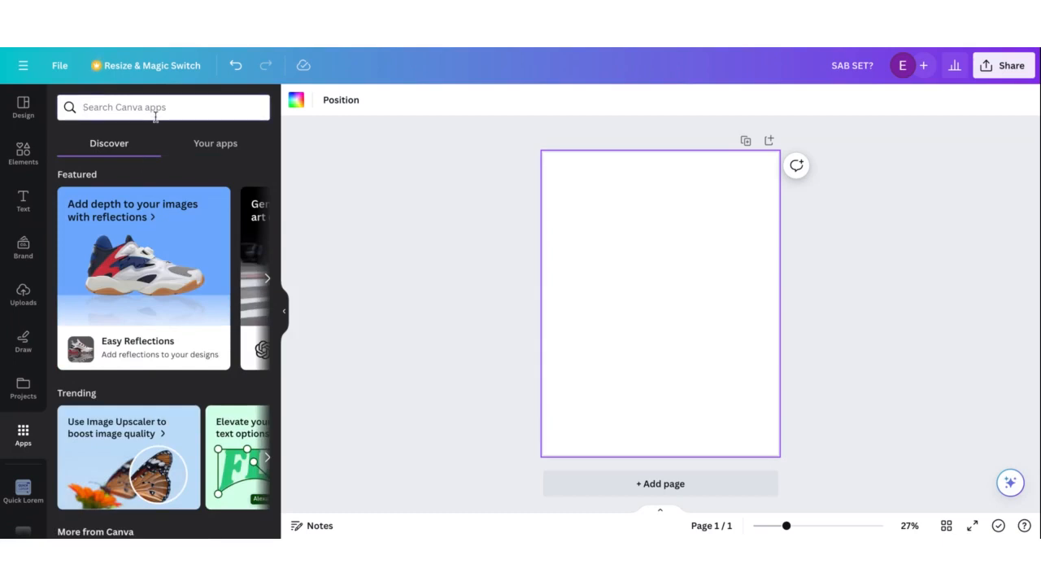
# - Search the T-shirt templates for "mockups" and look through the results
pyautogui.click(24, 146)
pyautogui.click(23, 104)
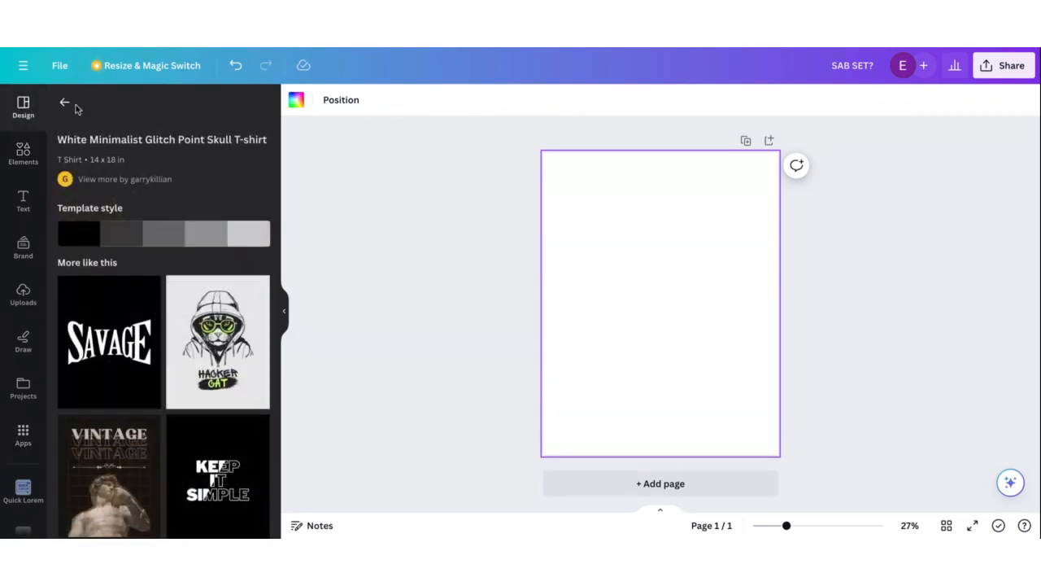
pyautogui.click(67, 103)
pyautogui.click(82, 107)
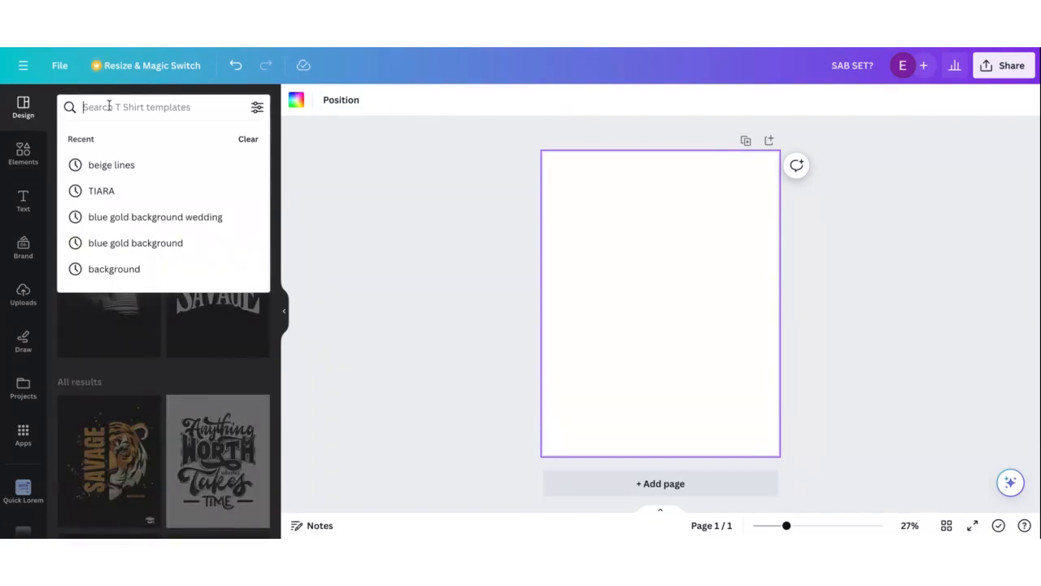
pyautogui.write('mockups')
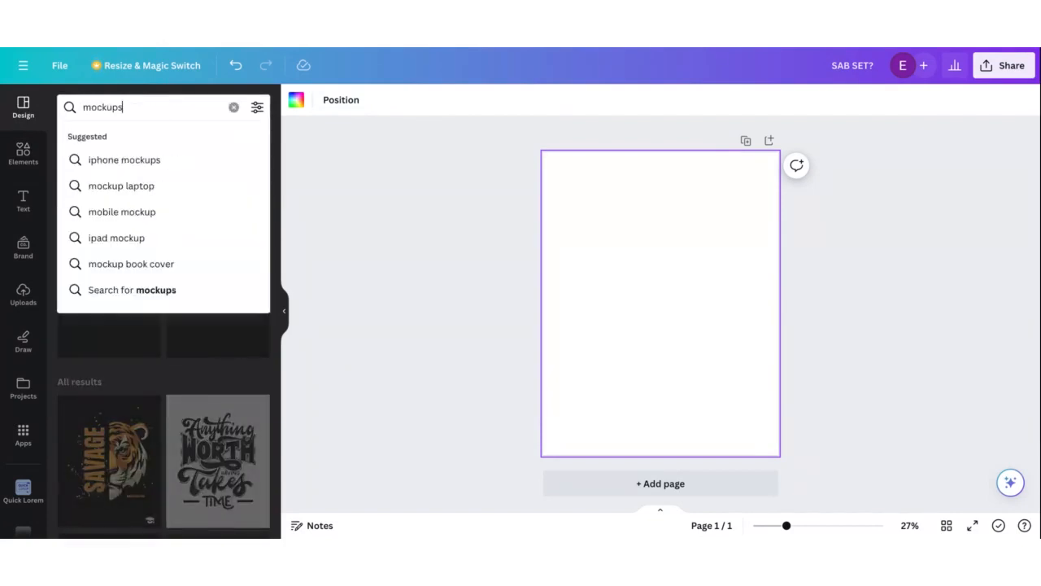
pyautogui.press('Return')
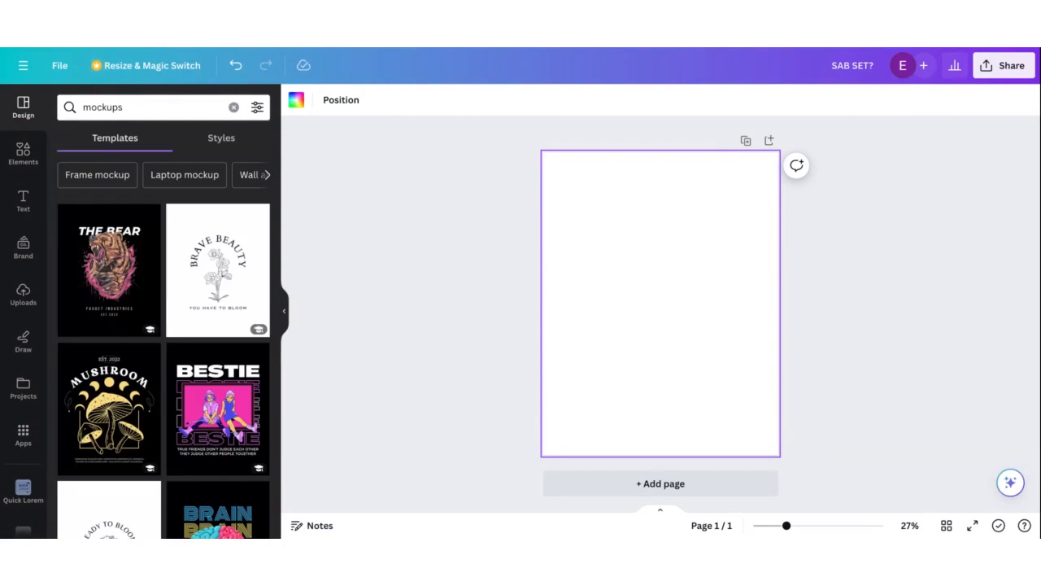
pyautogui.scroll(-7, 132, 260)
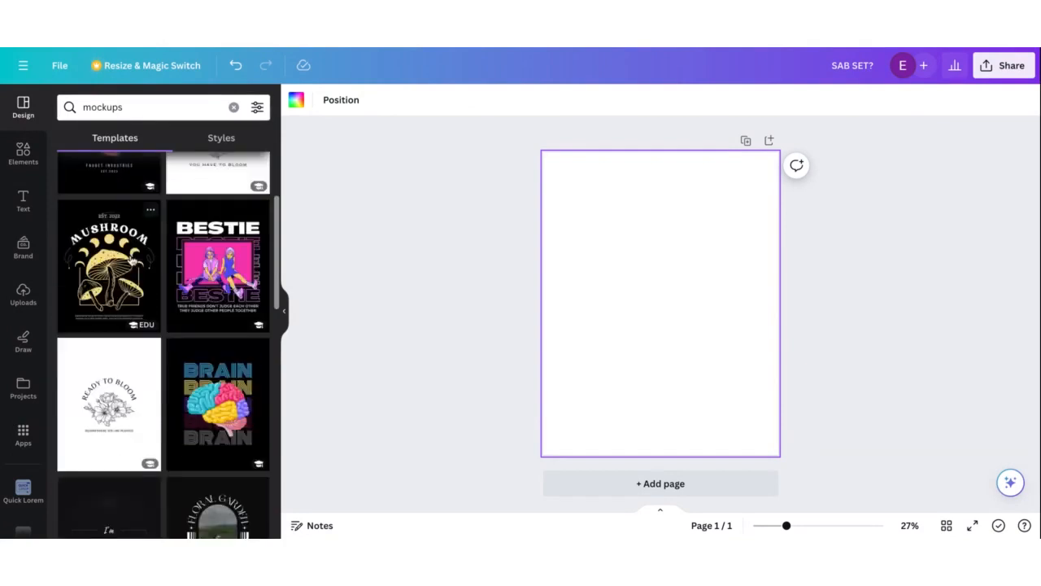
pyautogui.scroll(8, 111, 256)
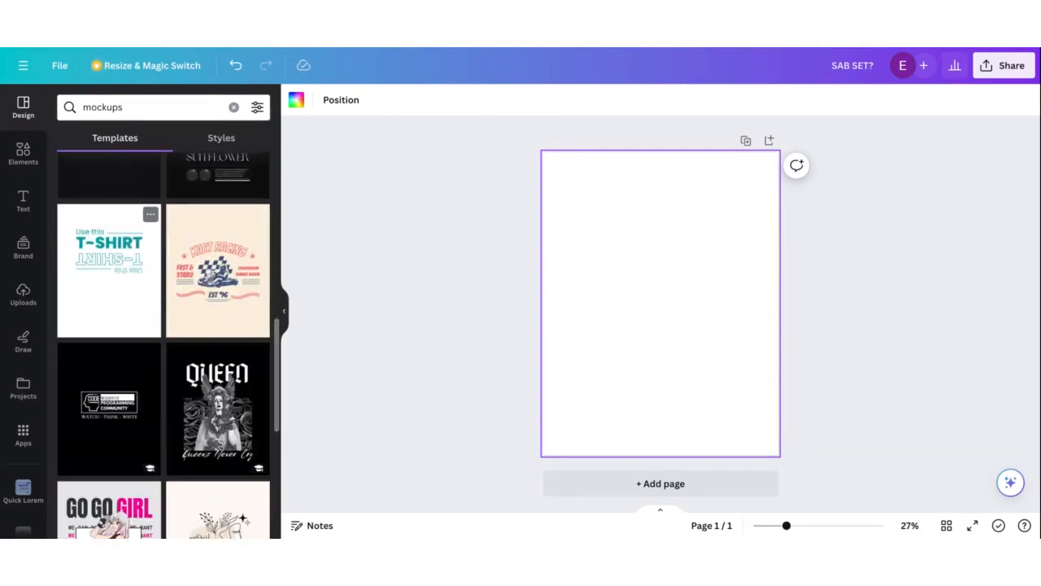
# - Search the Canva apps for "mockups" and open the Mockups app
pyautogui.click(23, 436)
pyautogui.click(167, 107)
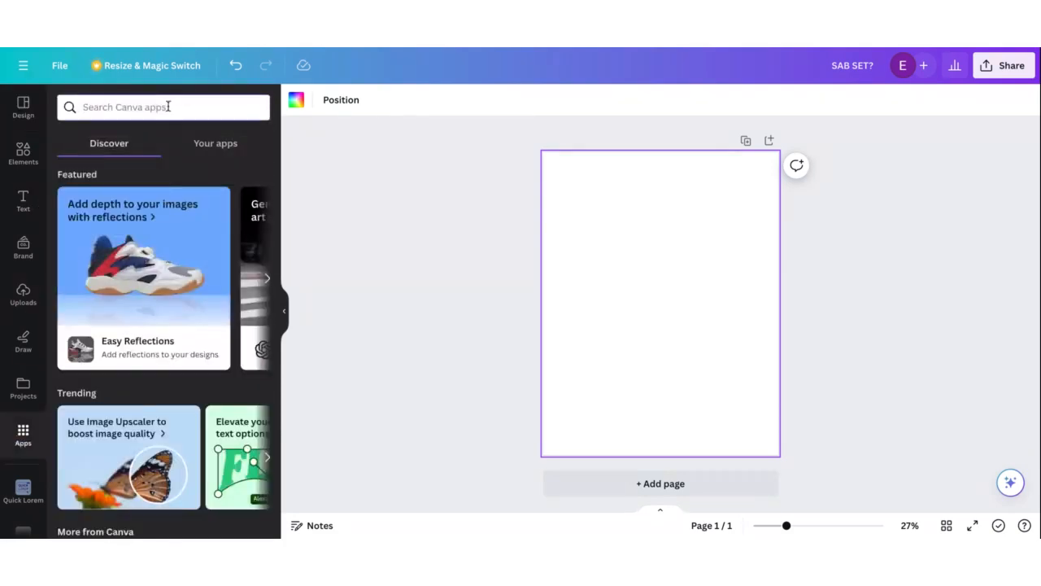
pyautogui.write('mockups')
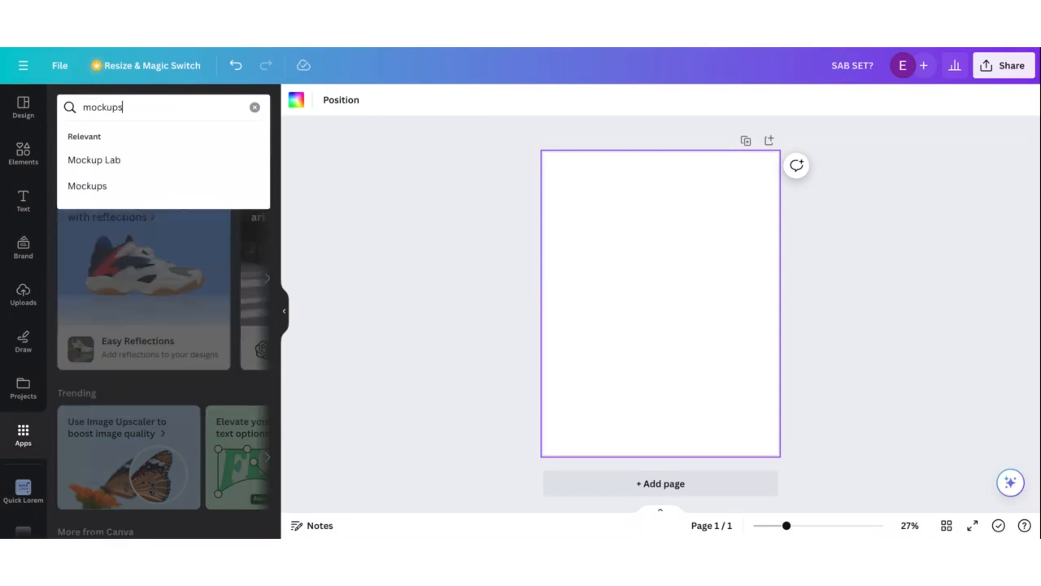
pyautogui.press('Return')
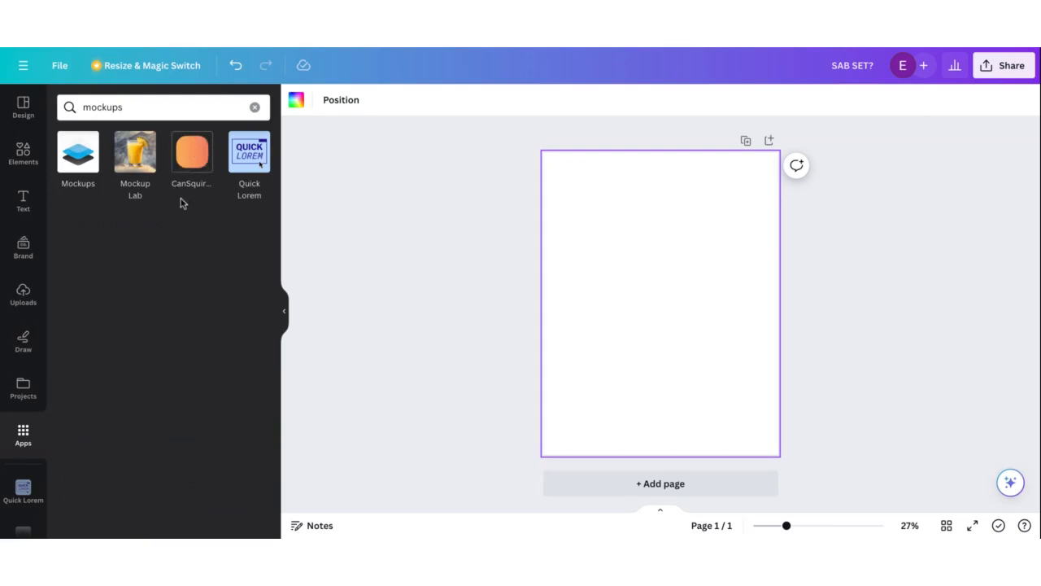
pyautogui.click(79, 153)
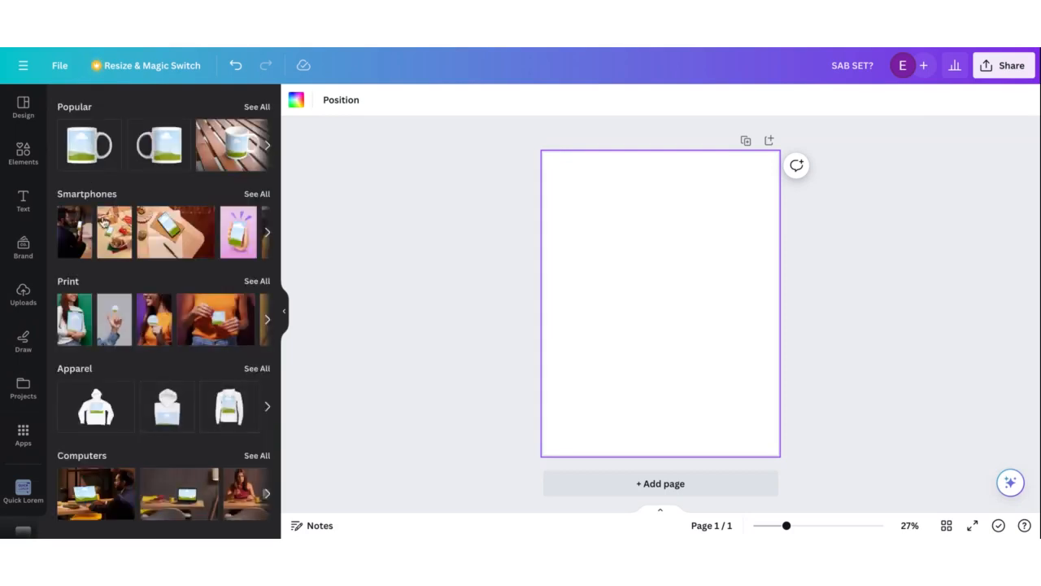
# - Browse the mockup categories, add the plain white back-view T-shirt from the full Apparel collection to the page and enlarge it
pyautogui.scroll(-1, 103, 221)
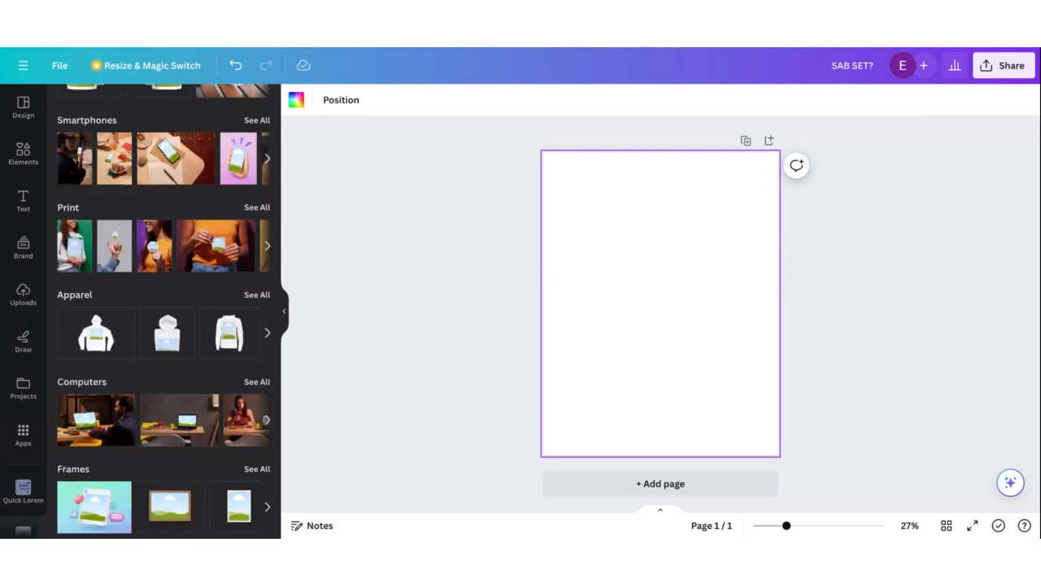
pyautogui.scroll(-3, 162, 309)
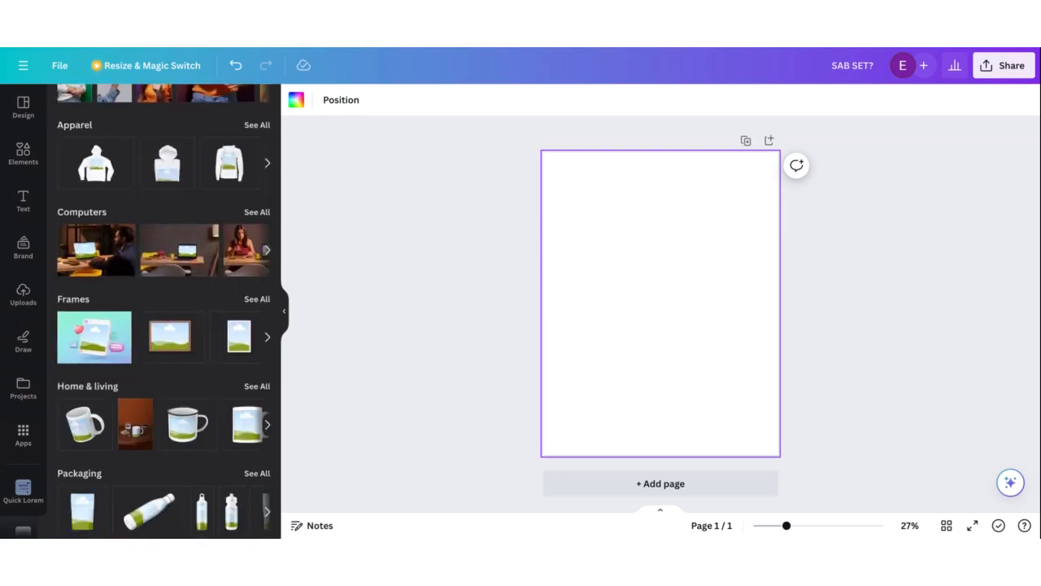
pyautogui.scroll(-1, 163, 309)
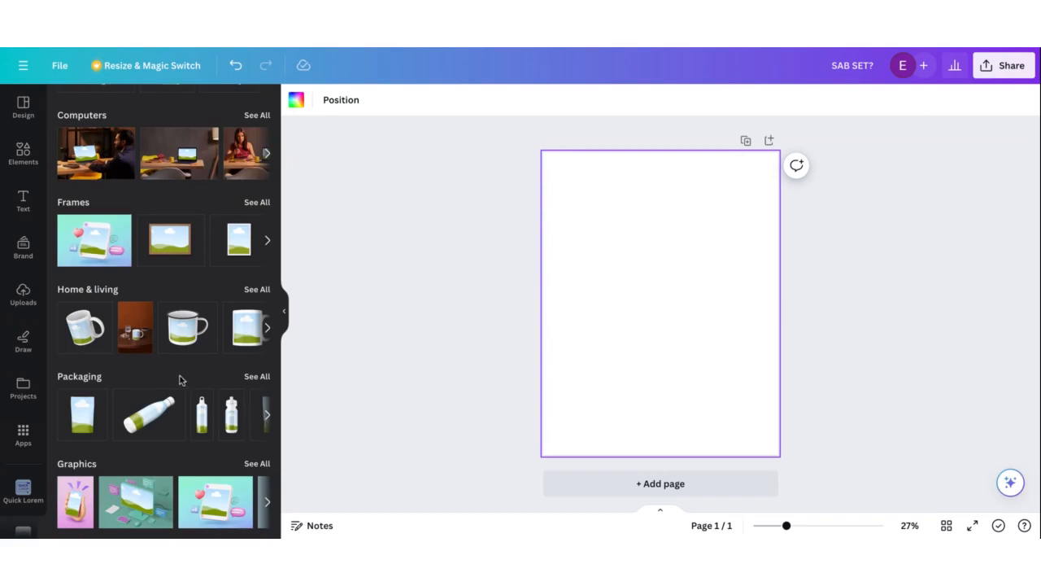
pyautogui.scroll(-2, 181, 380)
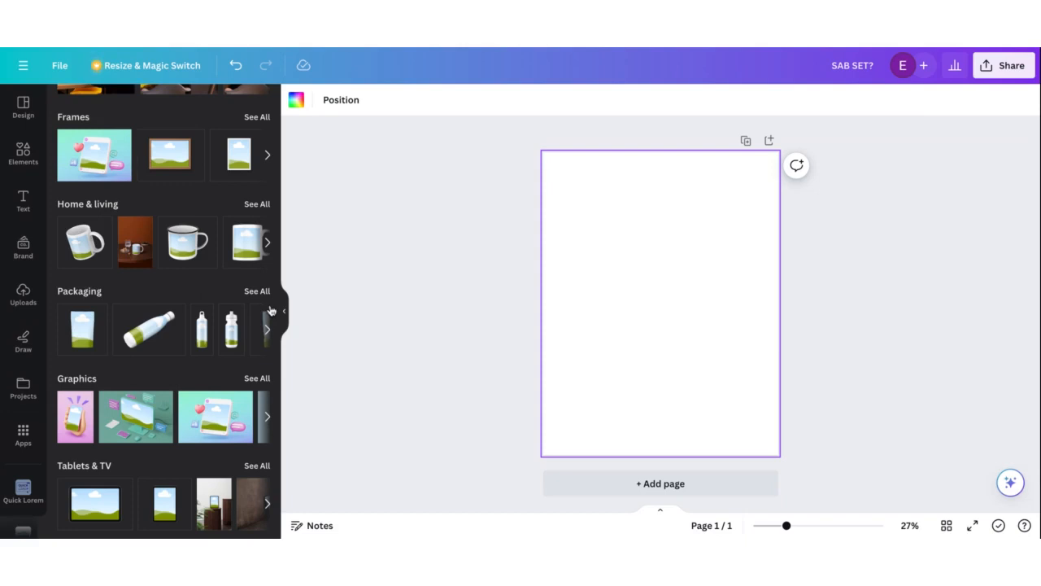
pyautogui.scroll(-1, 218, 321)
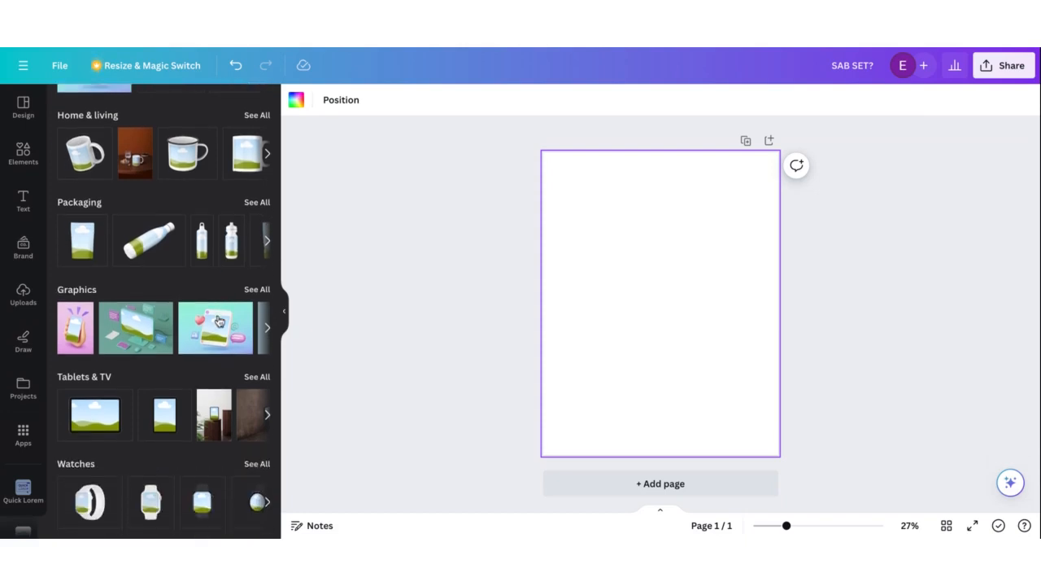
pyautogui.scroll(5, 215, 340)
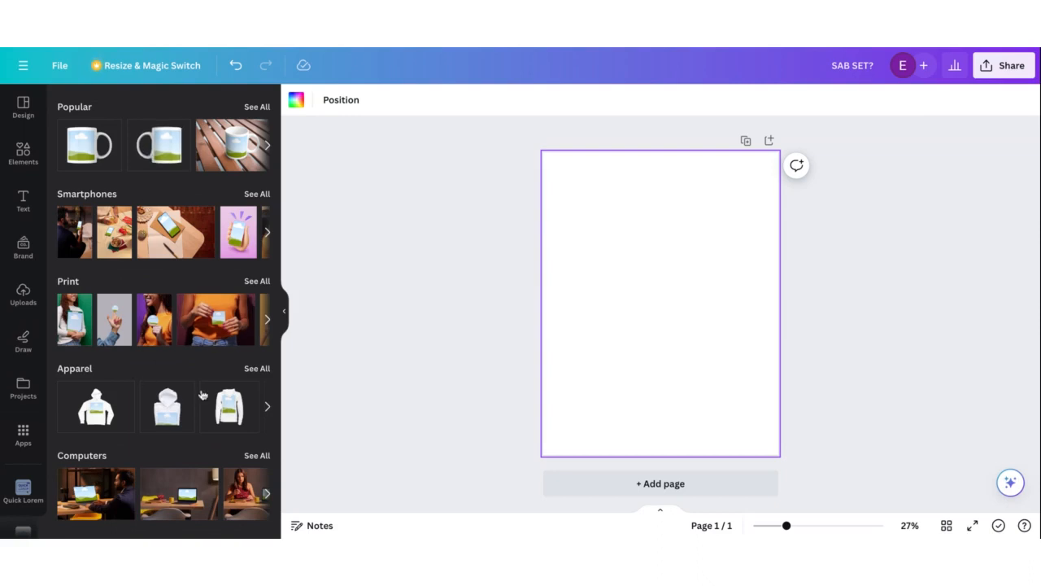
pyautogui.click(261, 371)
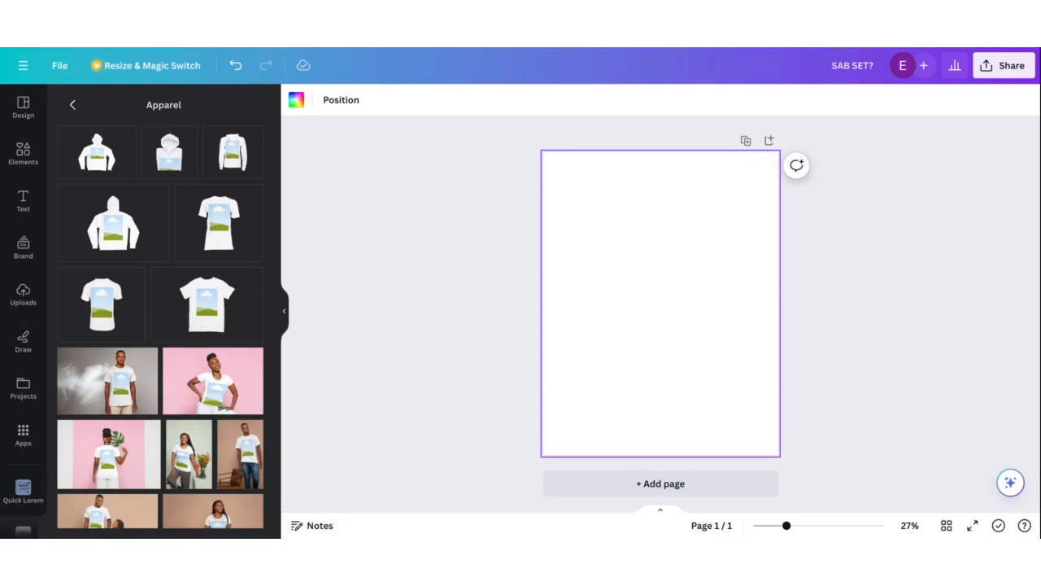
pyautogui.click(110, 310)
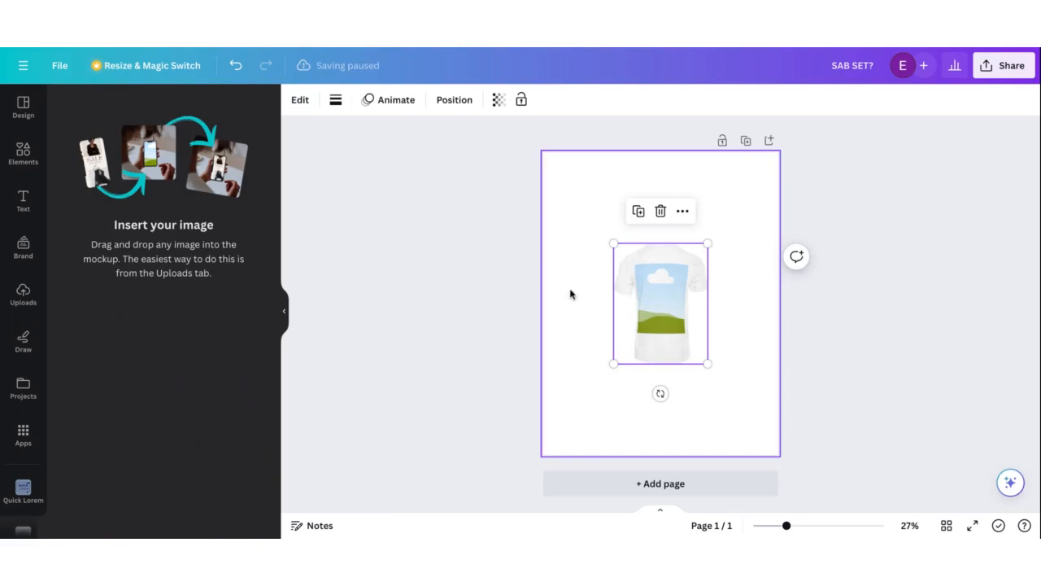
pyautogui.moveTo(709, 365); pyautogui.dragTo(670, 331)
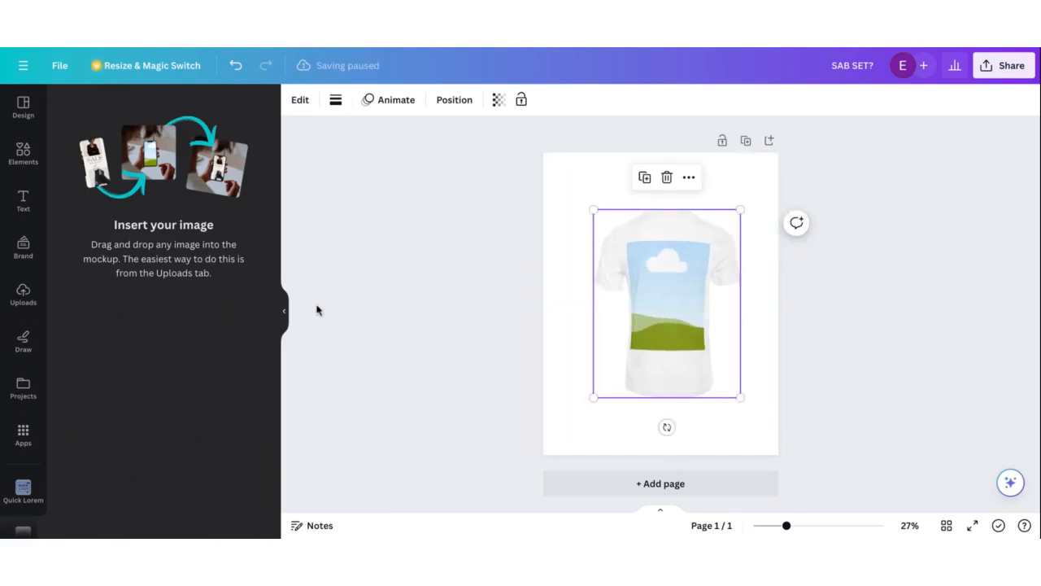
# - Replace the "wink" search in the elements library with a search for "black background" across all element types
pyautogui.click(31, 162)
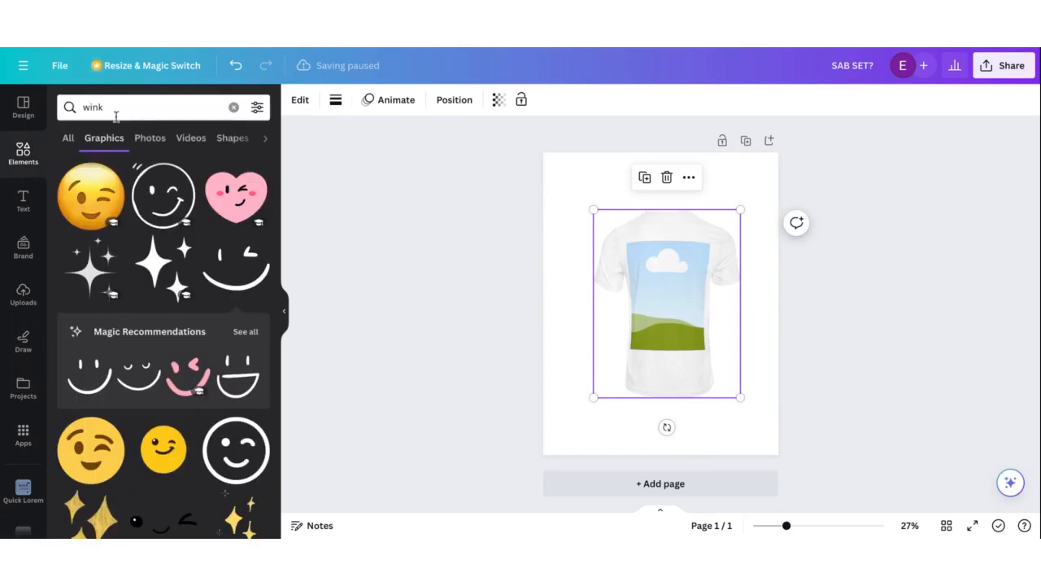
pyautogui.click(68, 138)
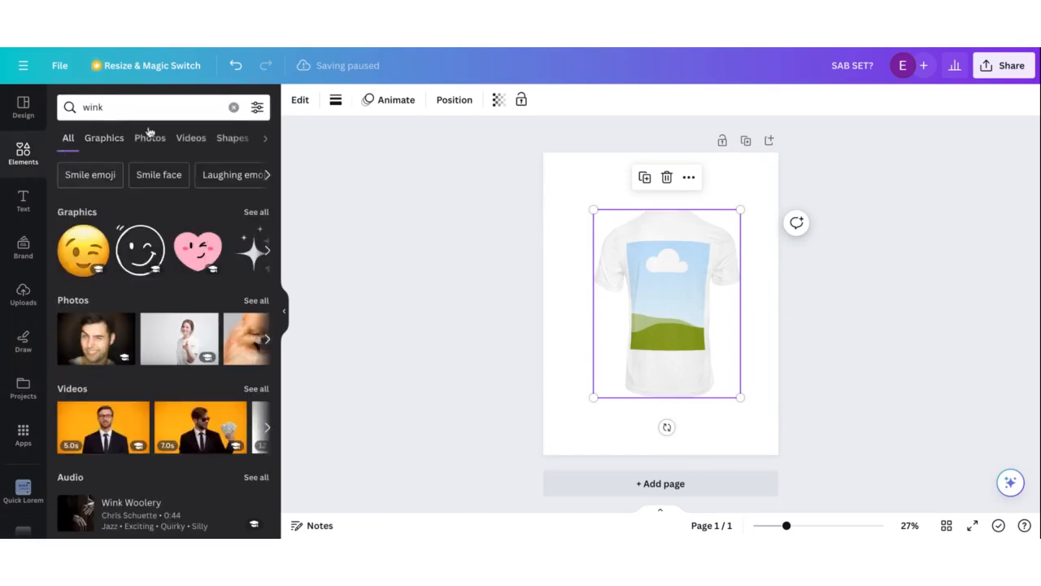
pyautogui.click(233, 107)
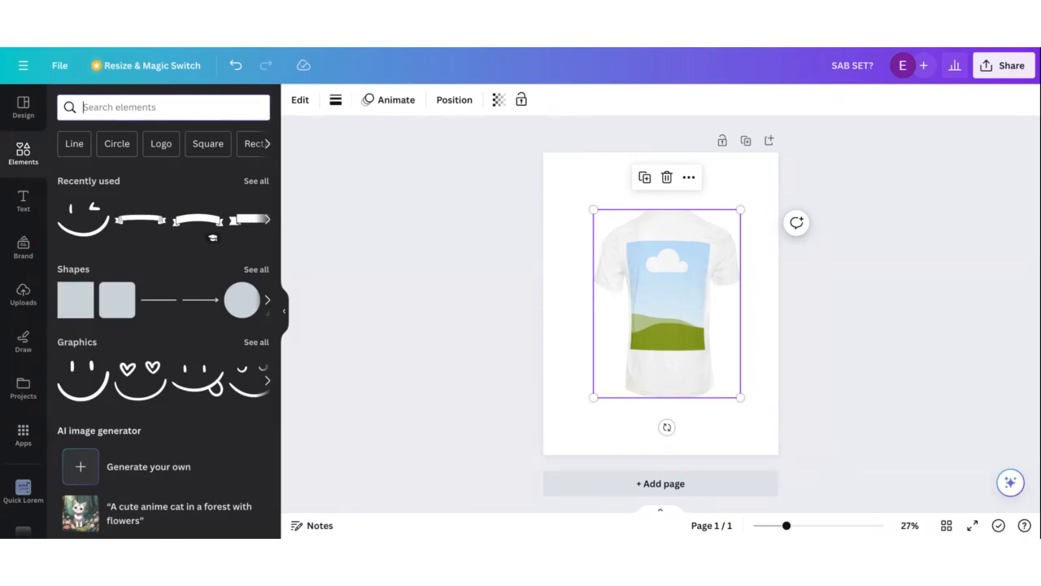
pyautogui.write('black ')
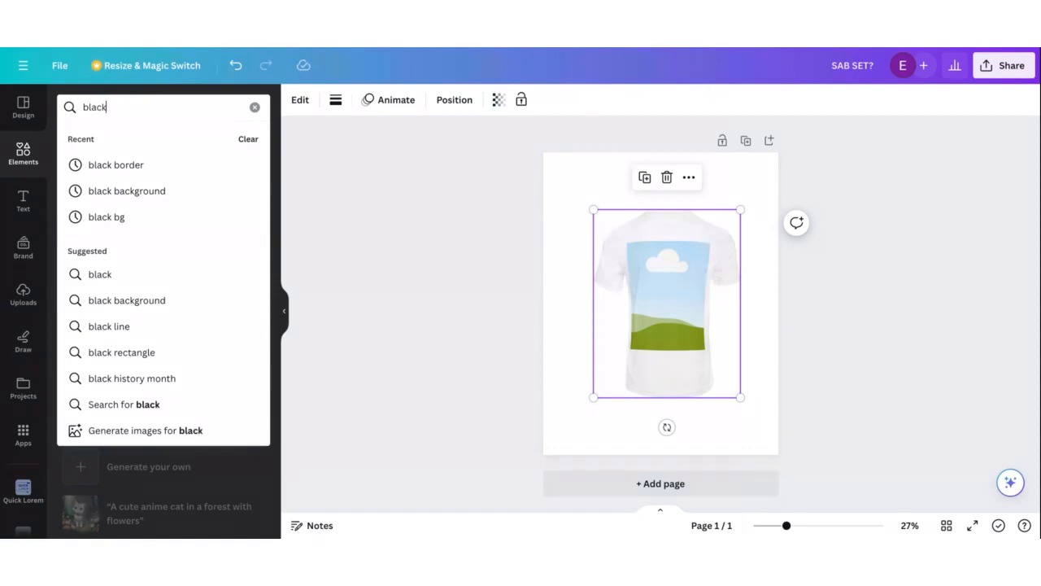
pyautogui.write('fir')
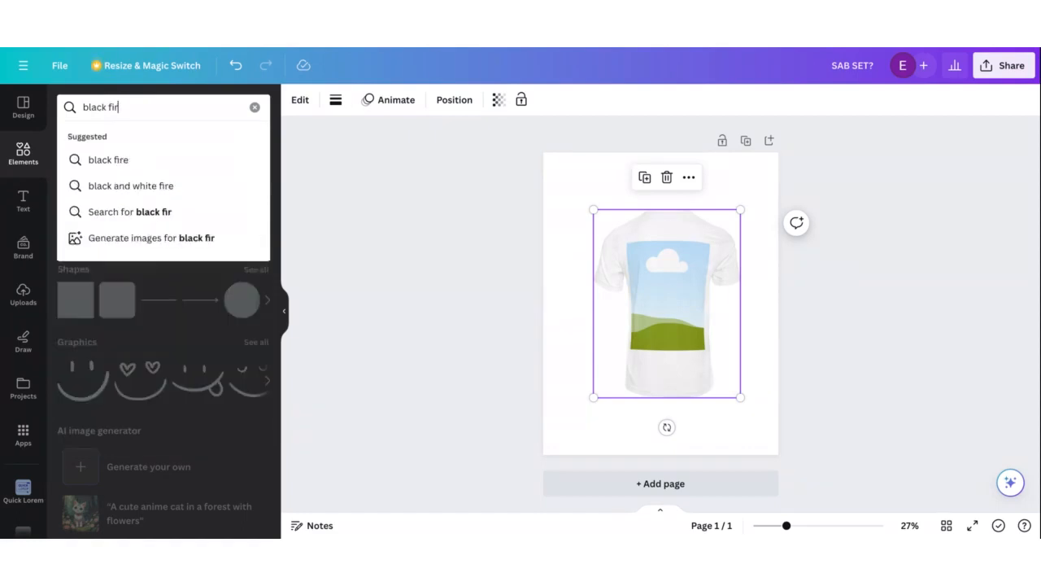
pyautogui.press('BackSpace')
pyautogui.press('BackSpace')
pyautogui.press('BackSpace')
pyautogui.write('b')
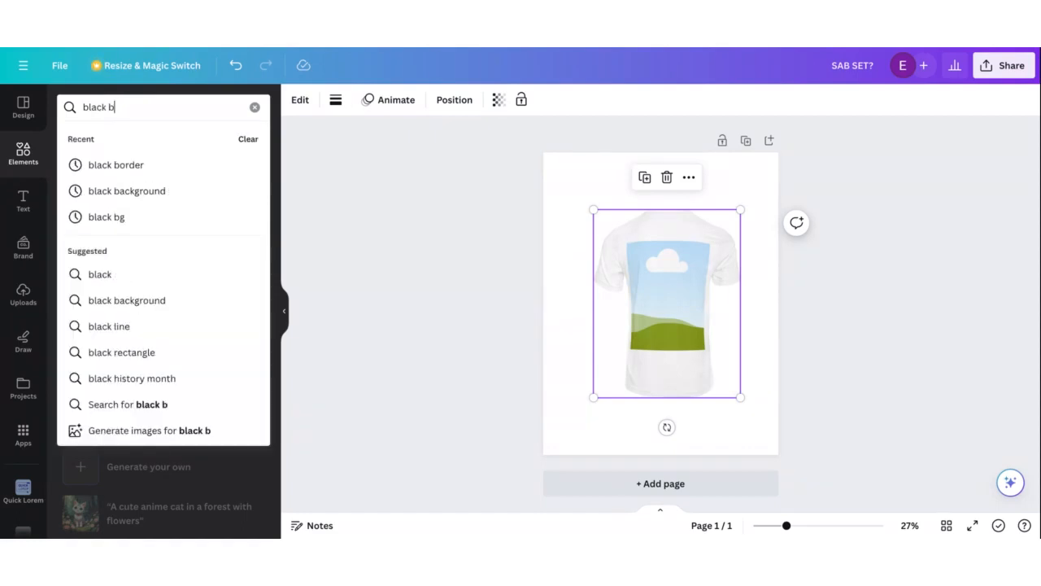
pyautogui.write('ackground')
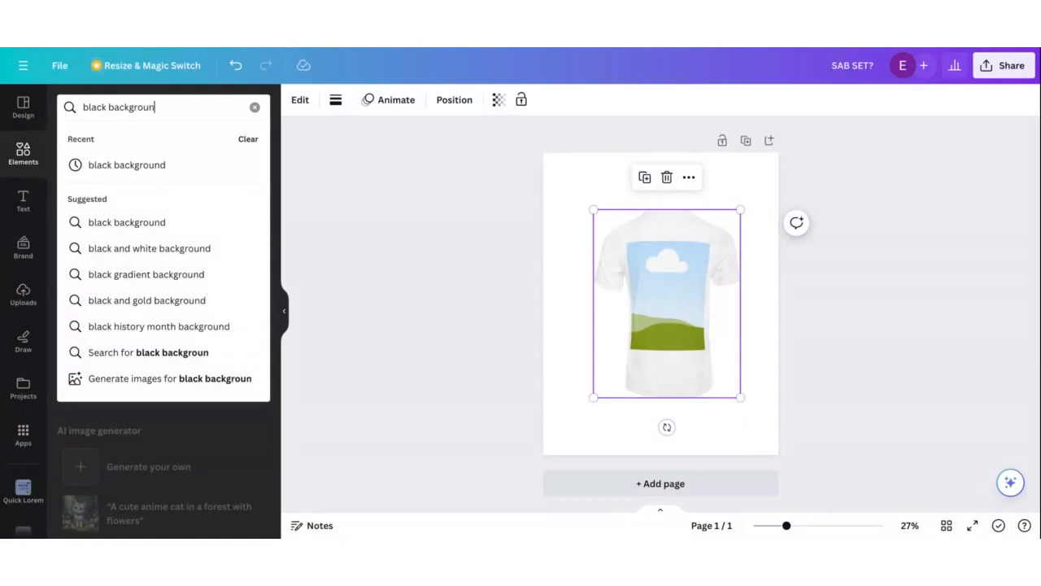
pyautogui.press('Return')
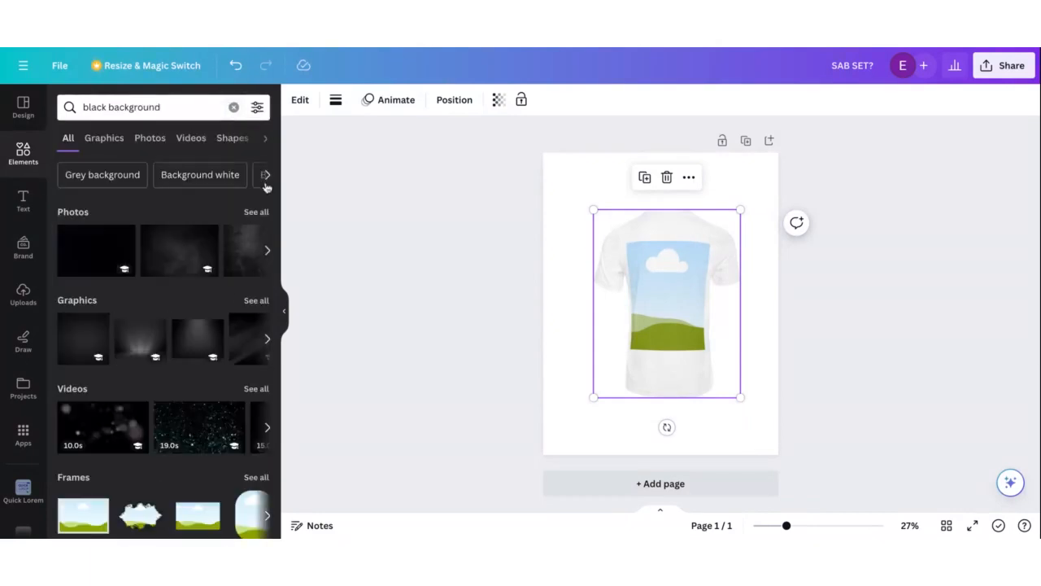
# - Add the dark grey textured wall photo from the full photo results and move it towards the page's lower-right edge, off the T-shirt
pyautogui.click(248, 213)
pyautogui.scroll(-5, 217, 326)
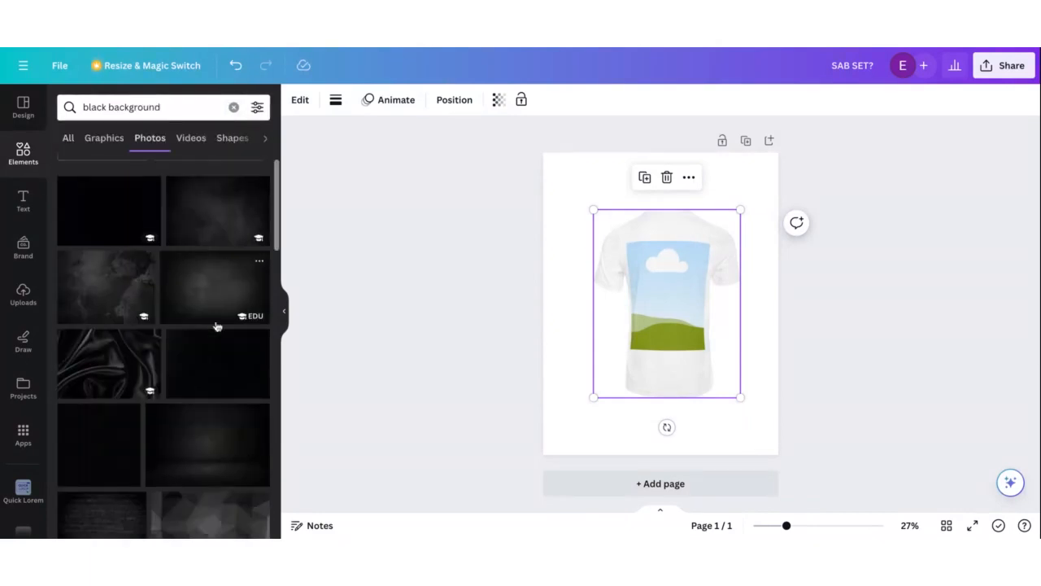
pyautogui.scroll(-10, 217, 326)
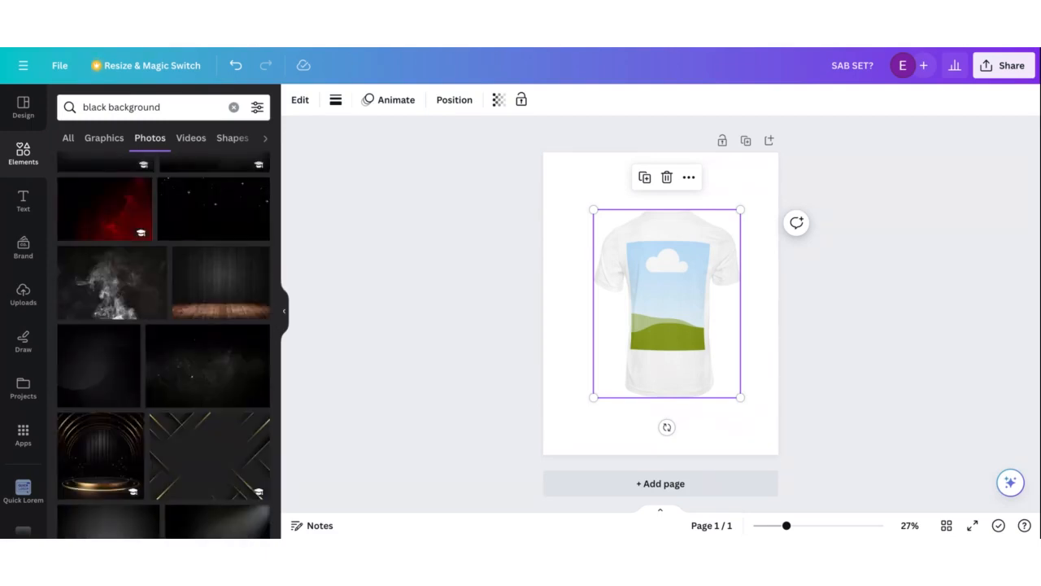
pyautogui.scroll(-4, 216, 326)
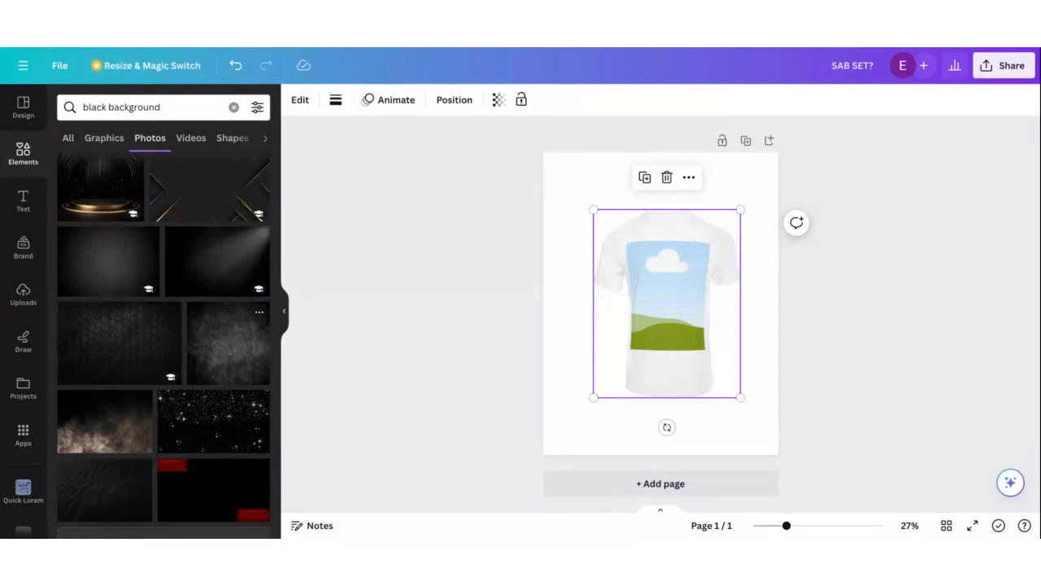
pyautogui.click(228, 342)
pyautogui.moveTo(676, 302); pyautogui.dragTo(878, 401)
# - Move the T-shirt mockup to the page's lower-left corner and lock it in place
pyautogui.moveTo(691, 325); pyautogui.dragTo(642, 379)
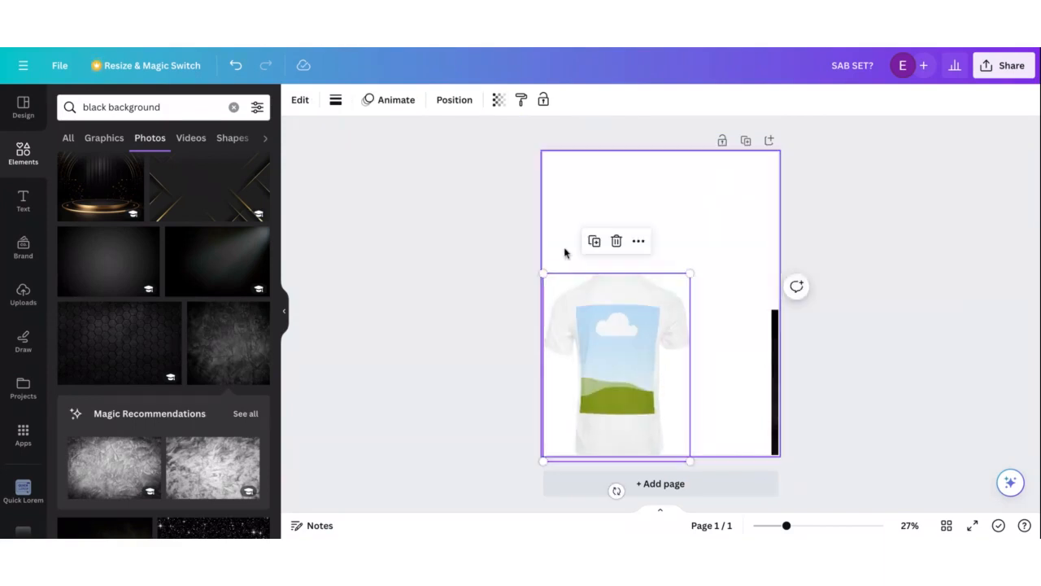
pyautogui.click(639, 243)
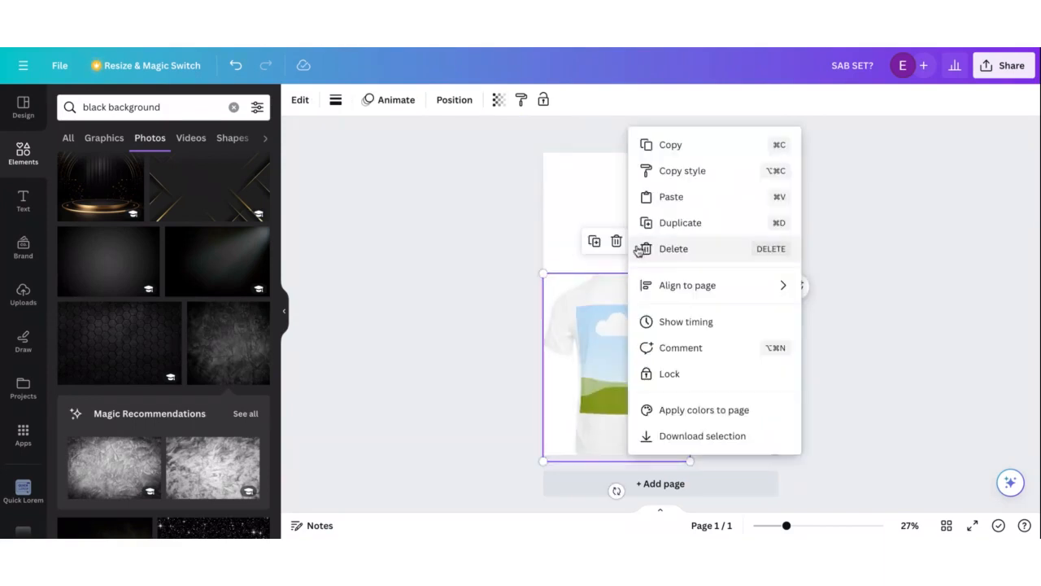
pyautogui.click(667, 379)
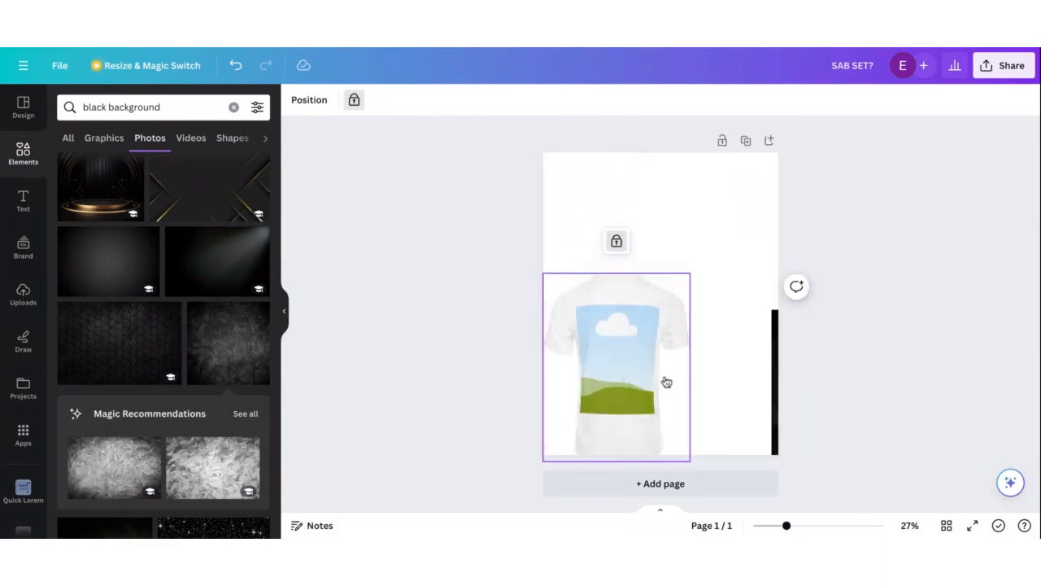
# - Move the dark textured photo back onto the page and enlarge it to about 21.65 in square so it covers the whole page
pyautogui.moveTo(776, 353); pyautogui.dragTo(562, 193)
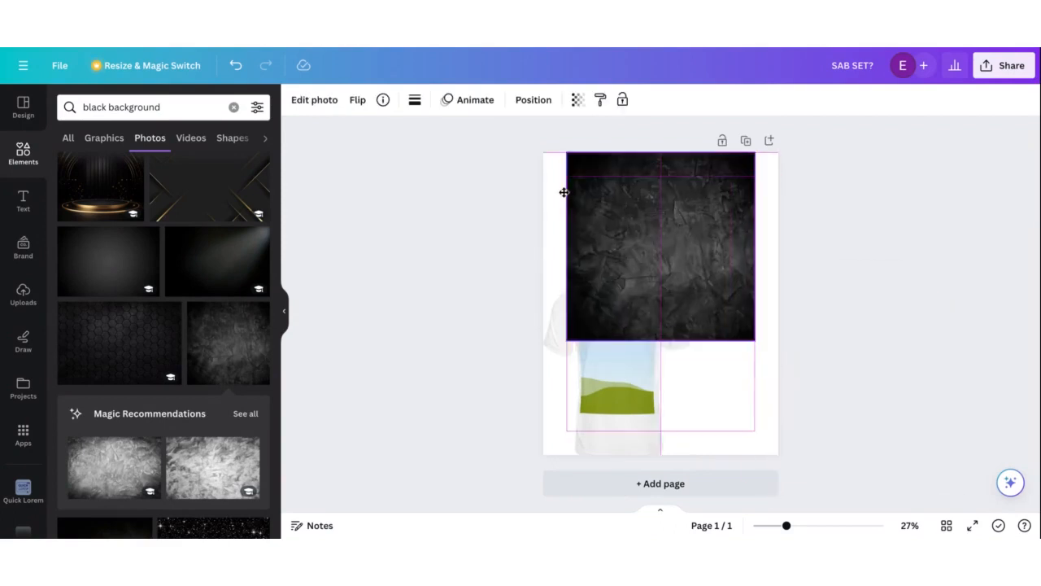
pyautogui.moveTo(725, 315); pyautogui.dragTo(901, 491)
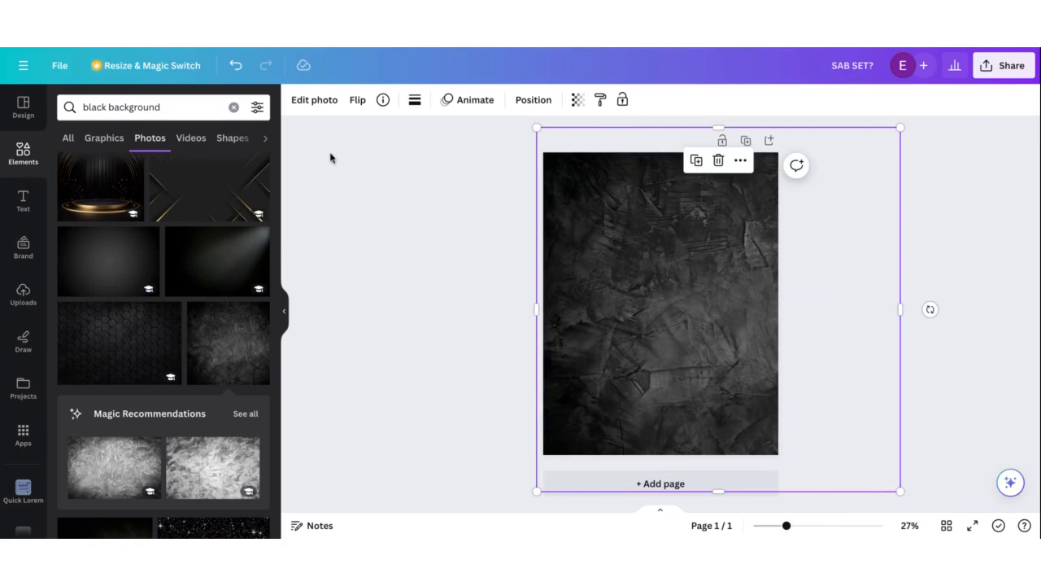
# - Unlock the T-shirt mockup and move its layer above the dark textured photo
pyautogui.click(531, 107)
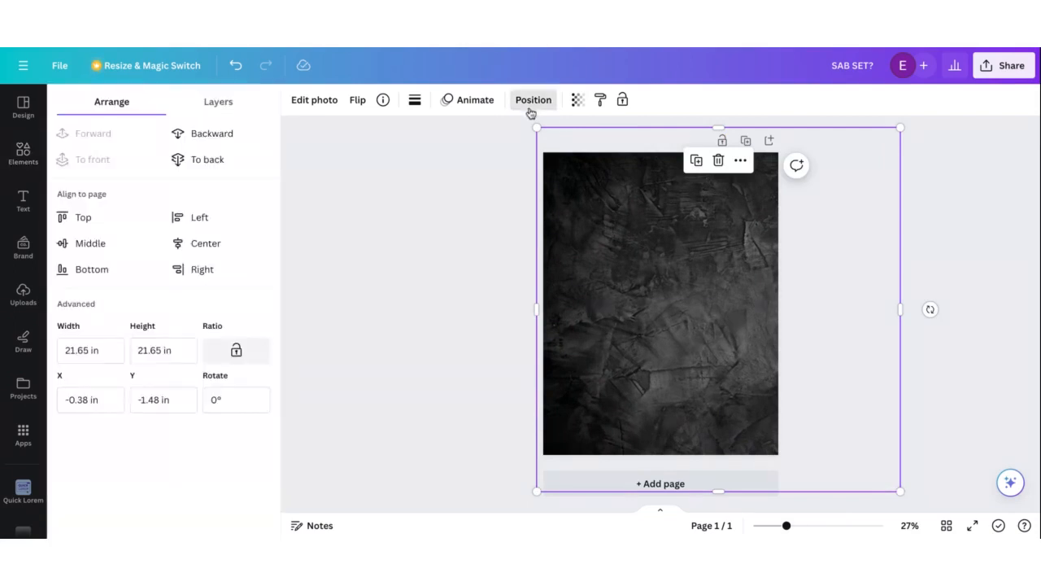
pyautogui.click(205, 111)
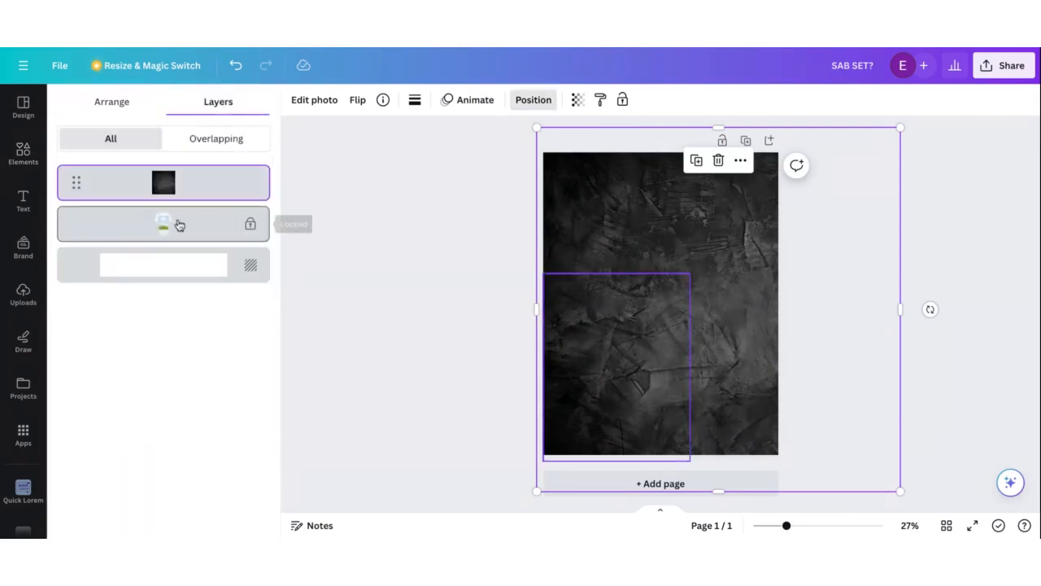
pyautogui.click(248, 223)
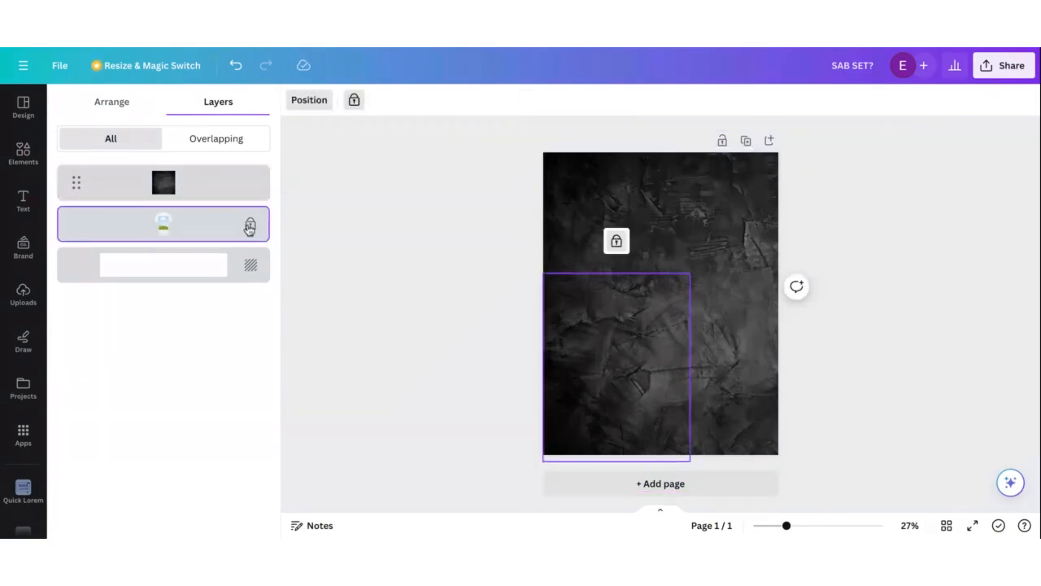
pyautogui.click(618, 242)
pyautogui.moveTo(219, 236); pyautogui.dragTo(217, 170)
pyautogui.click(380, 300)
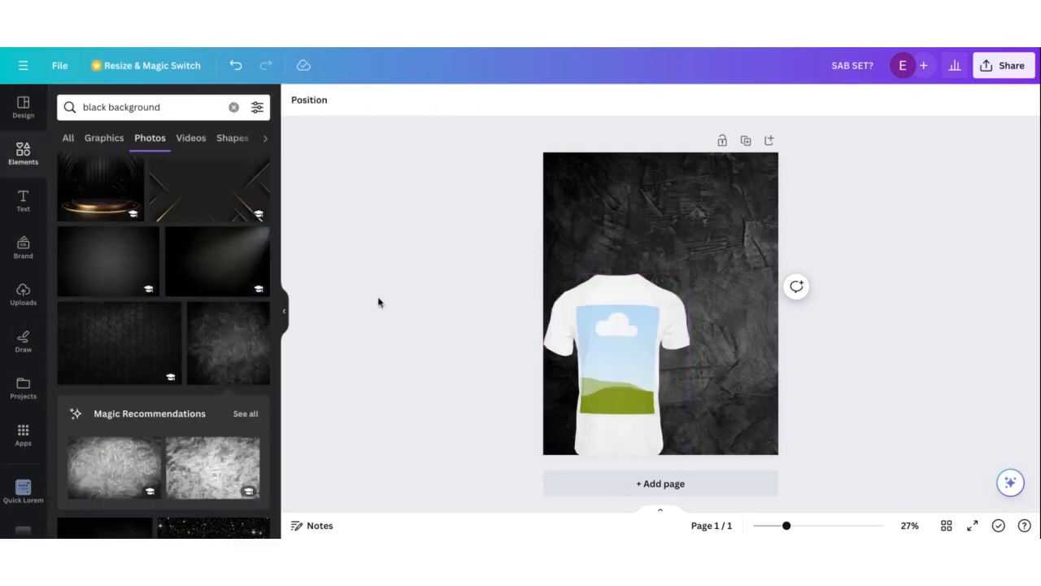
# - Move the T-shirt mockup to about the centre of the dark background and open the uploaded images
pyautogui.moveTo(627, 326); pyautogui.dragTo(667, 271)
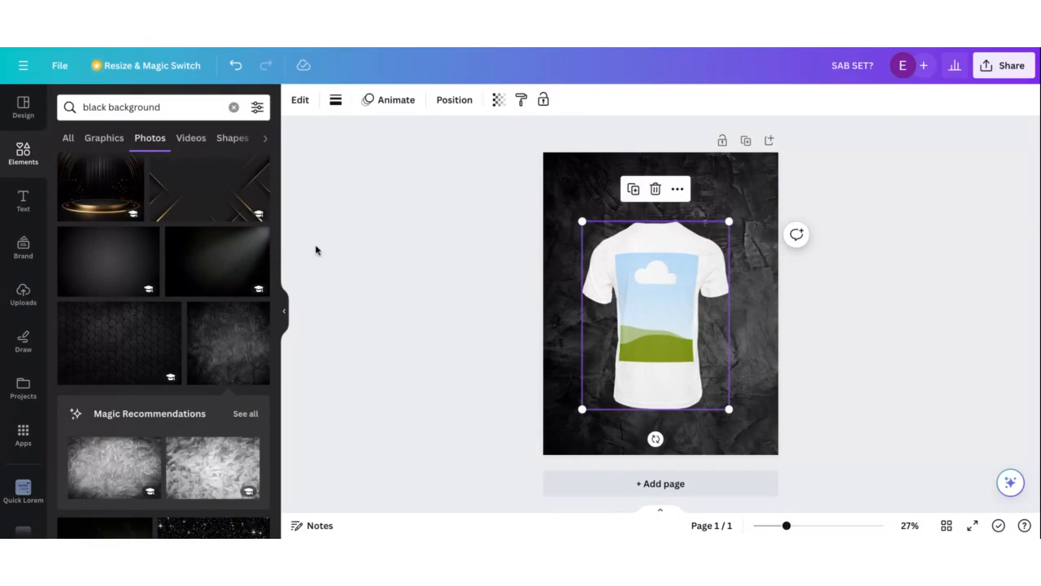
pyautogui.click(23, 294)
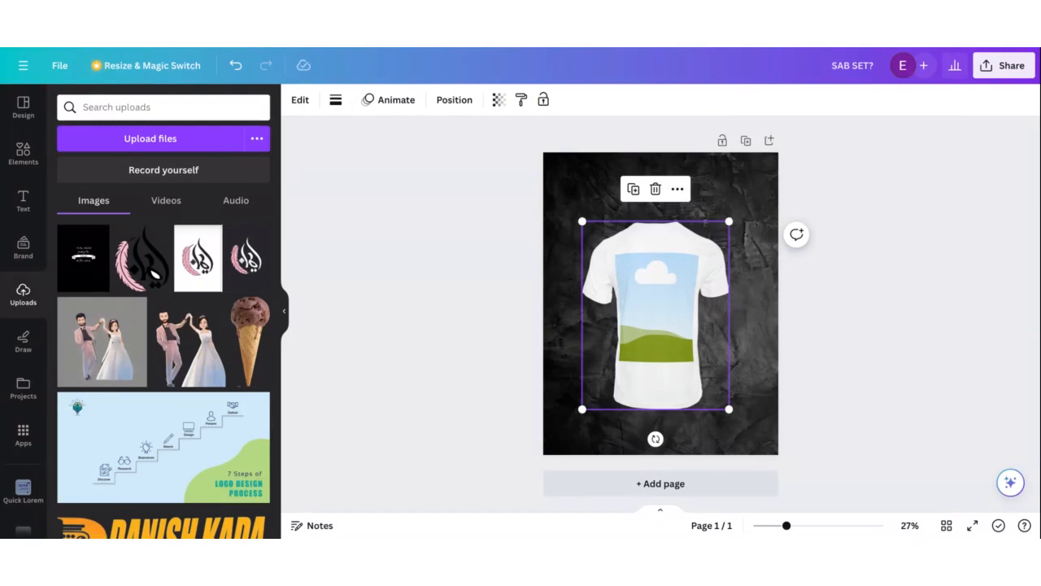
# - Place the uploaded black "ITS ALL ABOUT finding the CALM in the chaos" image into the T-shirt mockup's print area
pyautogui.moveTo(218, 529); pyautogui.dragTo(218, 423)
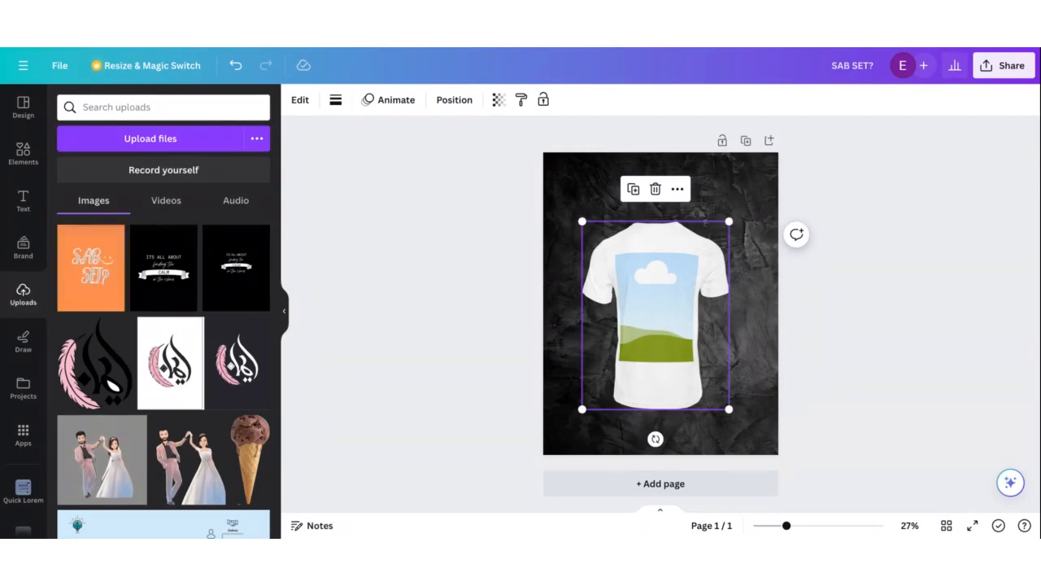
pyautogui.click(167, 273)
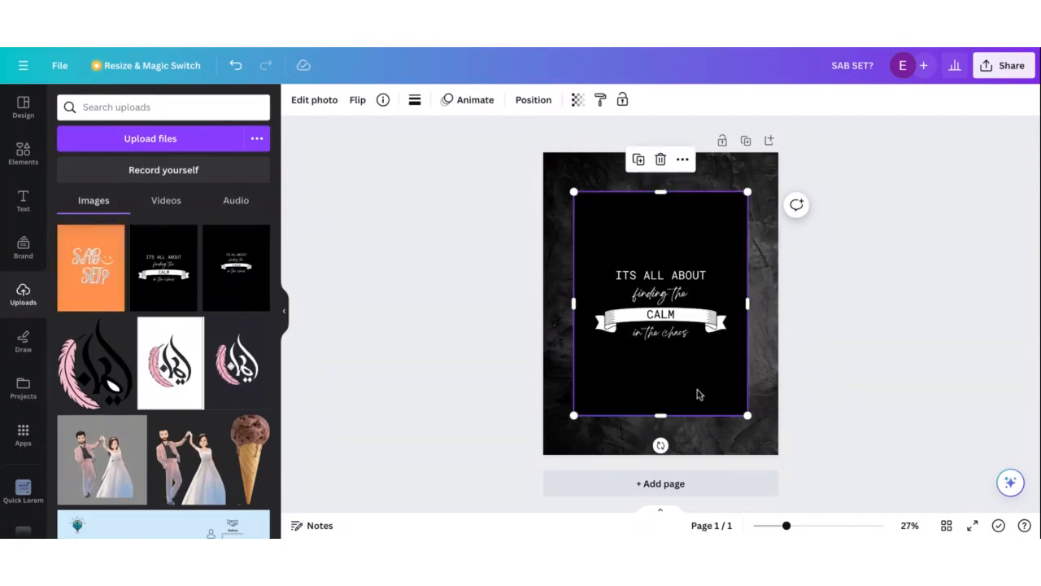
pyautogui.moveTo(697, 396); pyautogui.dragTo(662, 323)
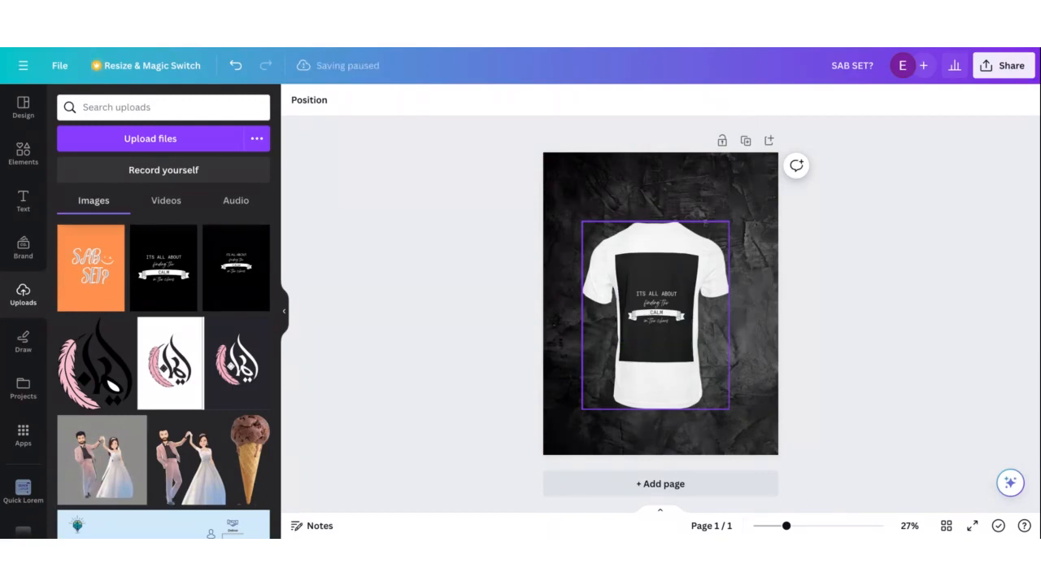
pyautogui.click(835, 353)
pyautogui.click(662, 333)
pyautogui.click(836, 316)
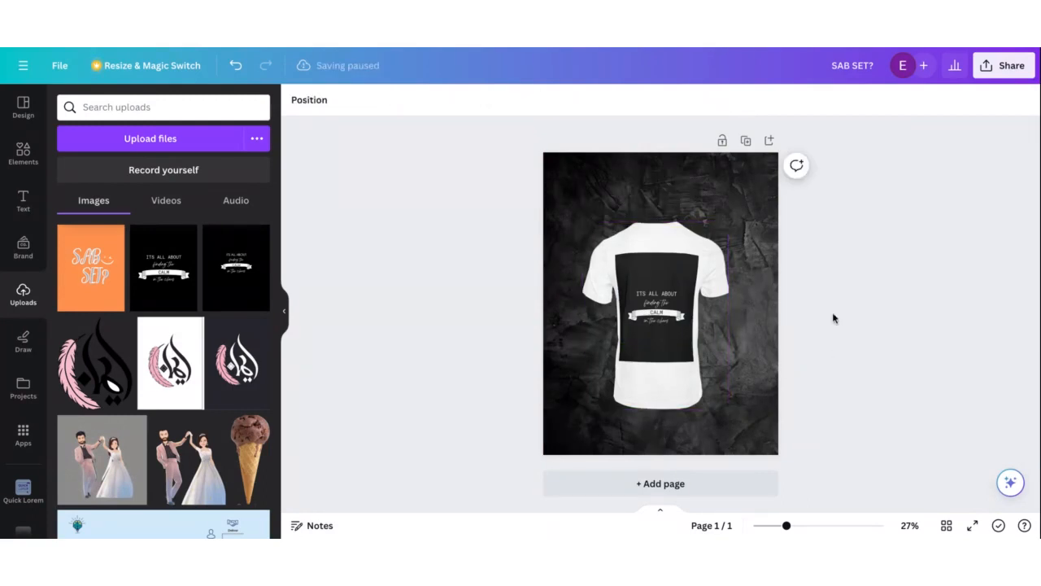
# - Enlarge the T-shirt mockup until it nearly fills the page and reposition it within the dark background
pyautogui.click(727, 226)
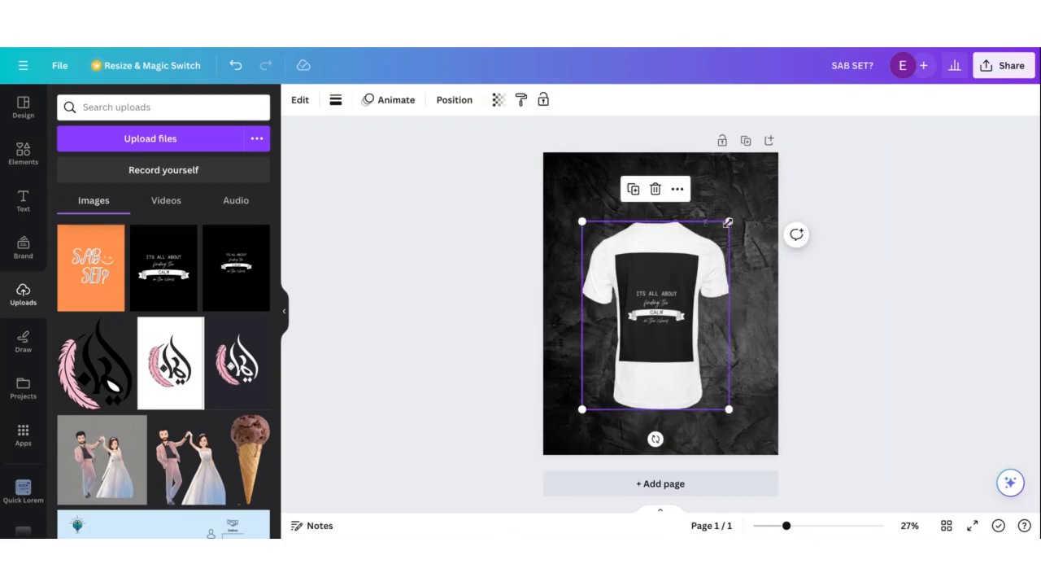
pyautogui.moveTo(729, 221); pyautogui.dragTo(847, 117)
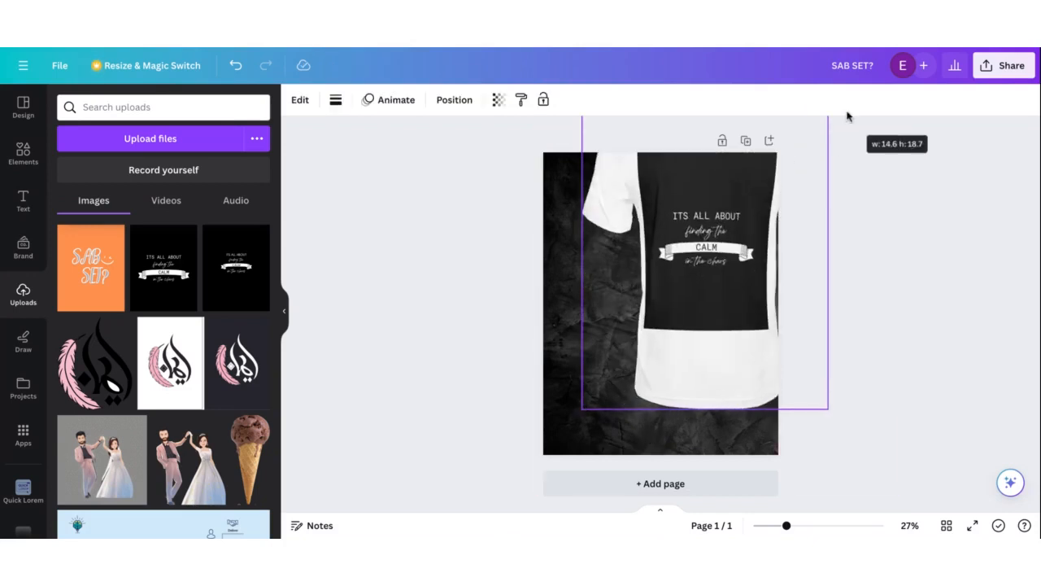
pyautogui.moveTo(688, 310); pyautogui.dragTo(642, 368)
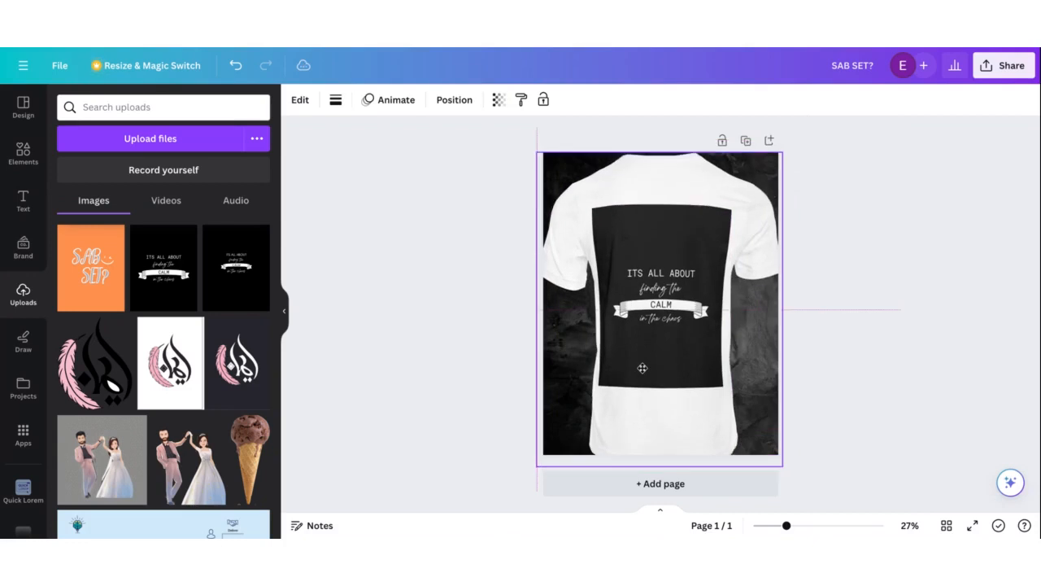
pyautogui.moveTo(782, 153); pyautogui.dragTo(761, 180)
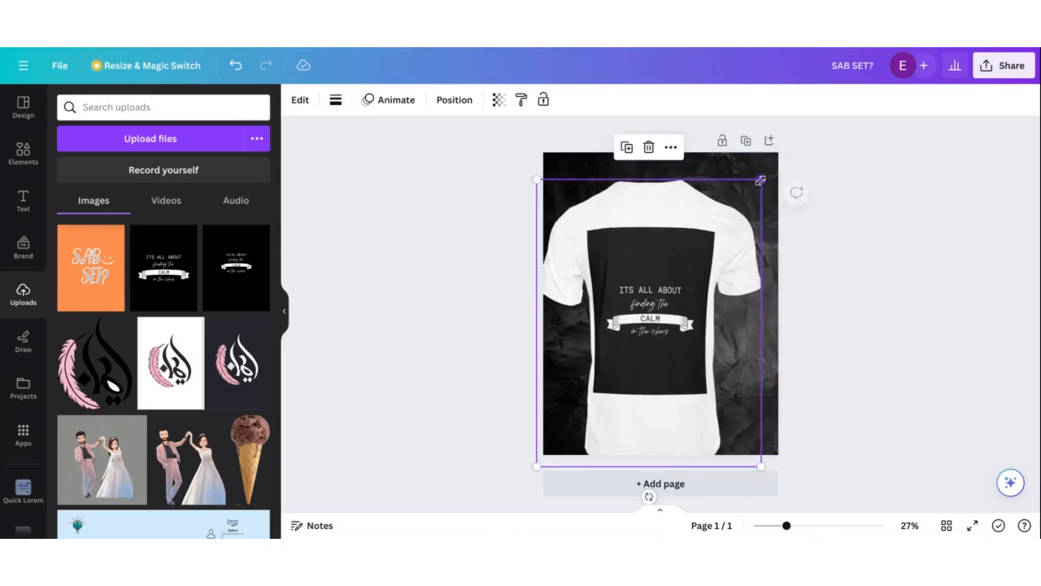
pyautogui.moveTo(671, 273); pyautogui.dragTo(674, 255)
pyautogui.click(882, 275)
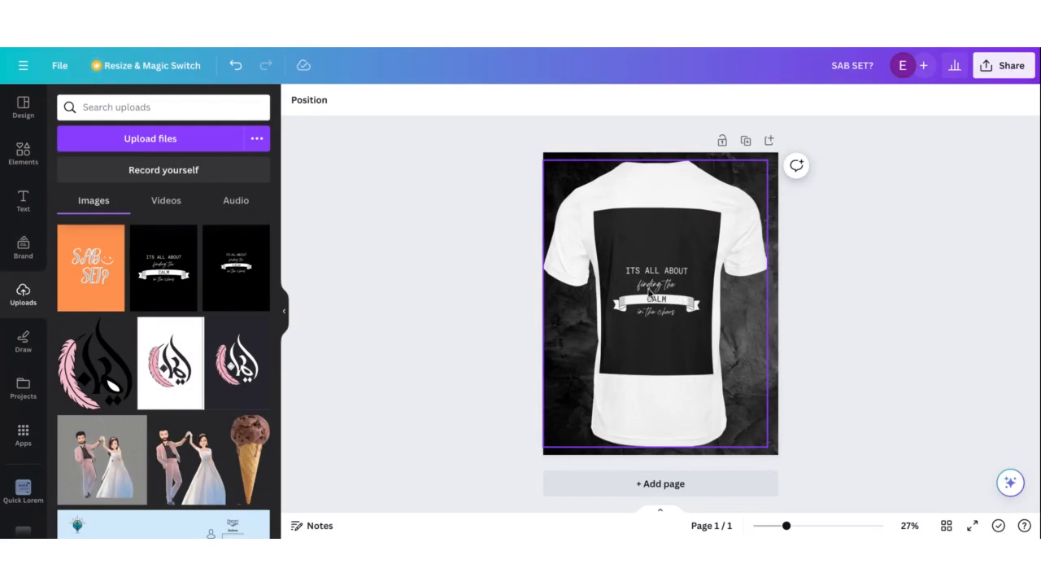
# - Reduce the T-shirt mockup slightly and move it back towards the centre of the page
pyautogui.click(670, 307)
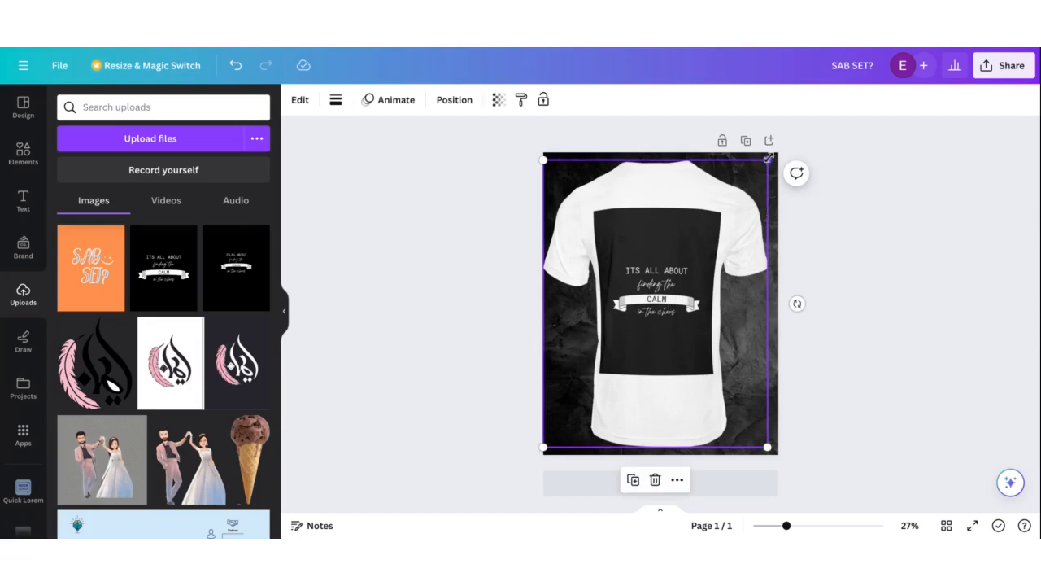
pyautogui.moveTo(768, 160); pyautogui.dragTo(736, 201)
pyautogui.moveTo(651, 302); pyautogui.dragTo(670, 293)
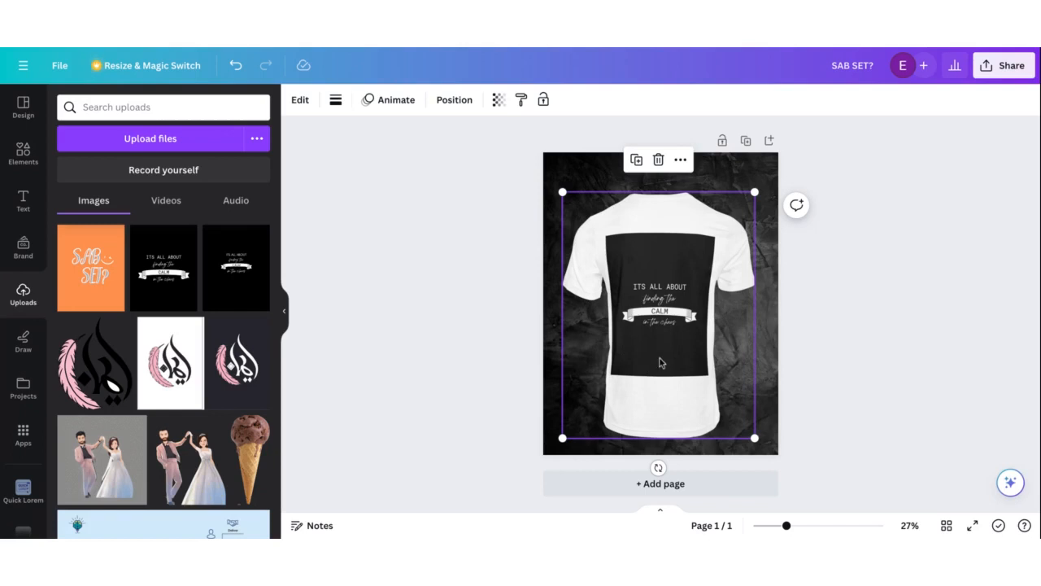
# - Delete the T-shirt mockup and undo back to its original size and empty print area
pyautogui.click(658, 160)
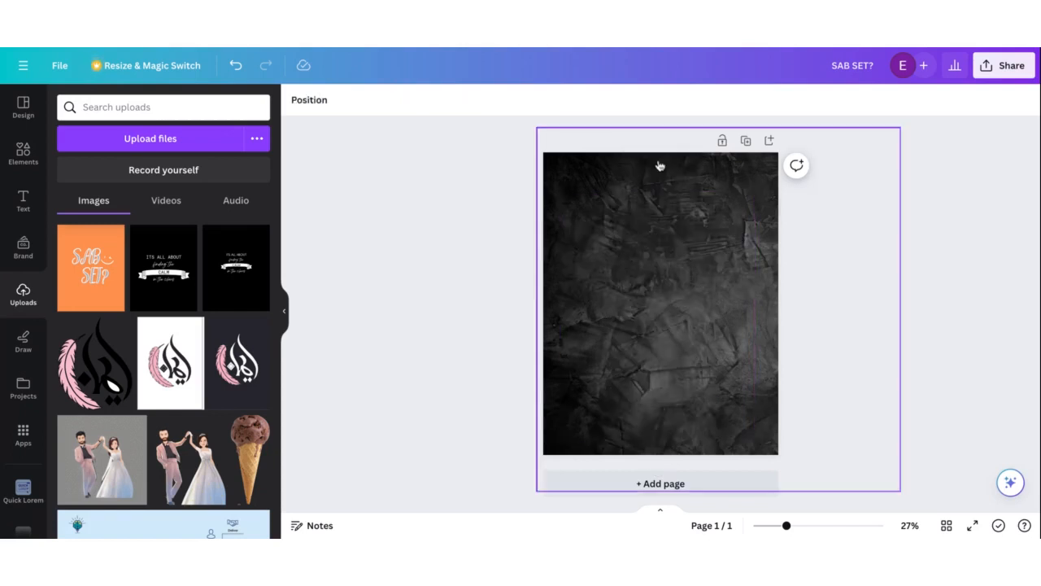
pyautogui.hotkey('ctrl', 'z')
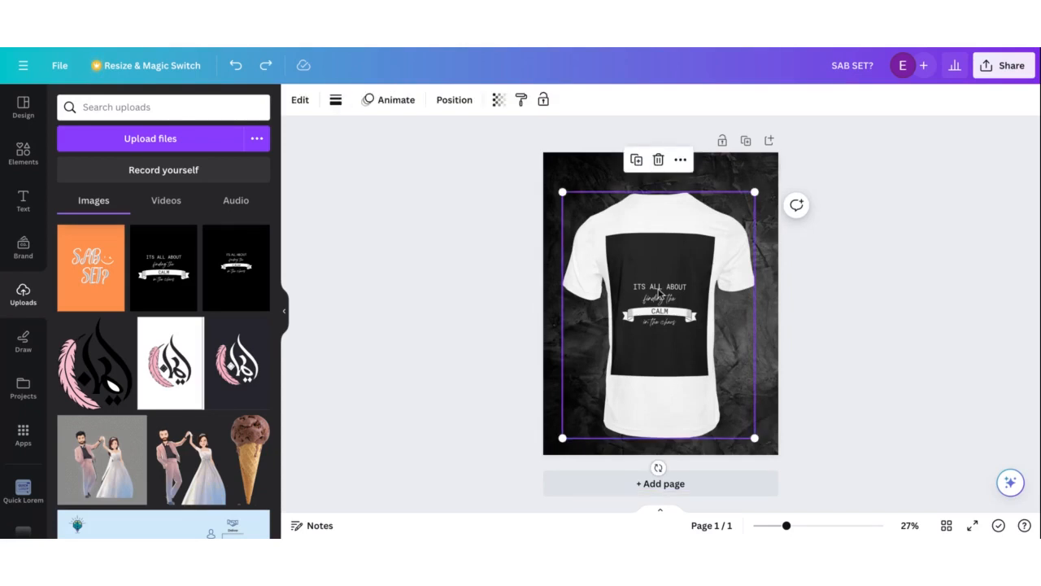
pyautogui.moveTo(660, 294); pyautogui.dragTo(640, 302)
pyautogui.moveTo(736, 200); pyautogui.dragTo(768, 158)
pyautogui.moveTo(675, 266); pyautogui.dragTo(669, 286)
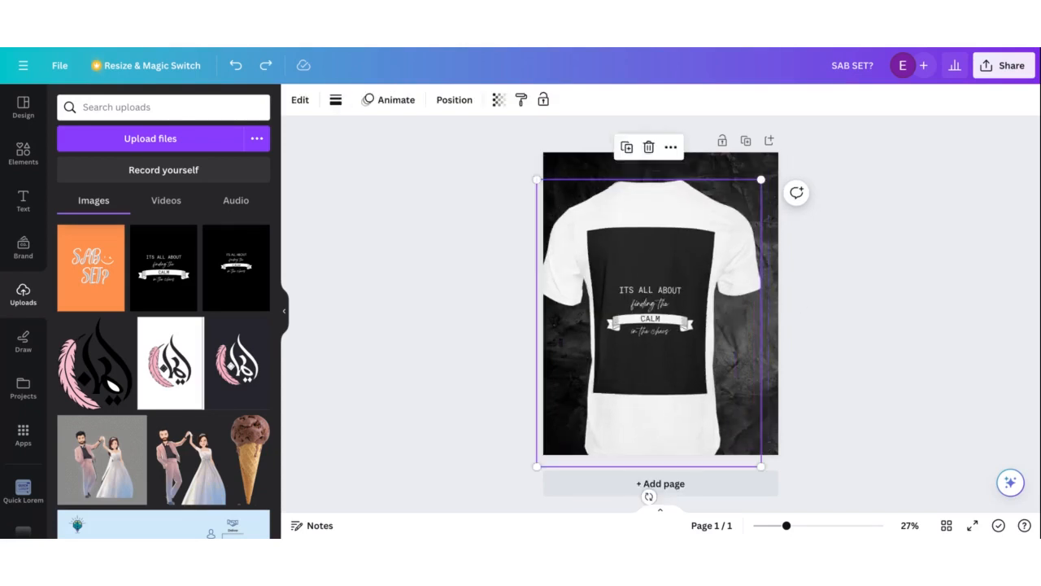
pyautogui.moveTo(761, 179); pyautogui.dragTo(783, 152)
pyautogui.hotkey('ctrl', 'z')
pyautogui.hotkey('ctrl', 'z')
pyautogui.hotkey('ctrl', 'z')
pyautogui.hotkey('ctrl', 'z')
pyautogui.hotkey('ctrl', 'z')
pyautogui.hotkey('ctrl', 'z')
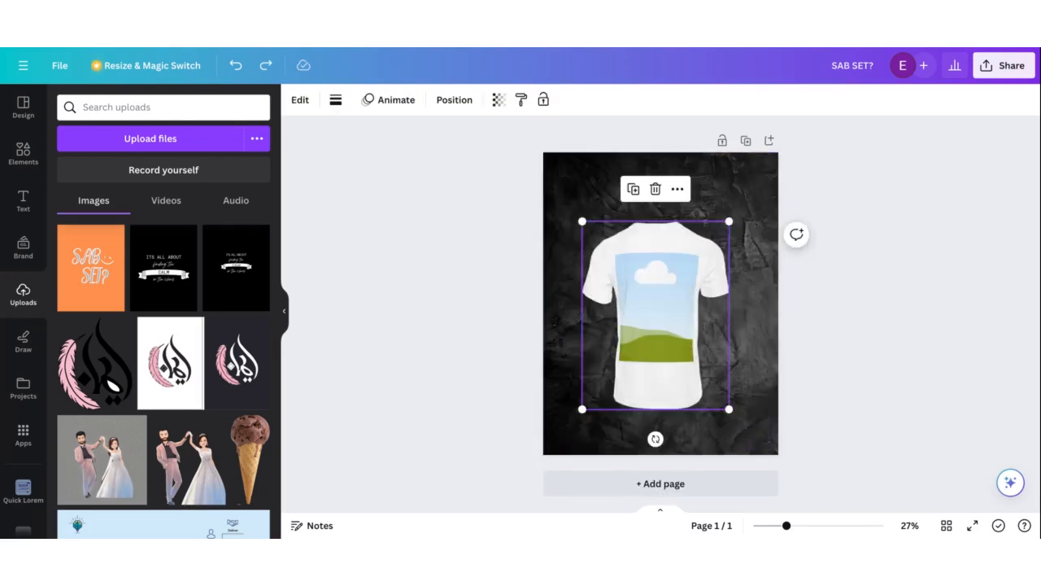
# - Place the uploaded orange "SAB SET?" image into the T-shirt mockup's print area
pyautogui.click(777, 306)
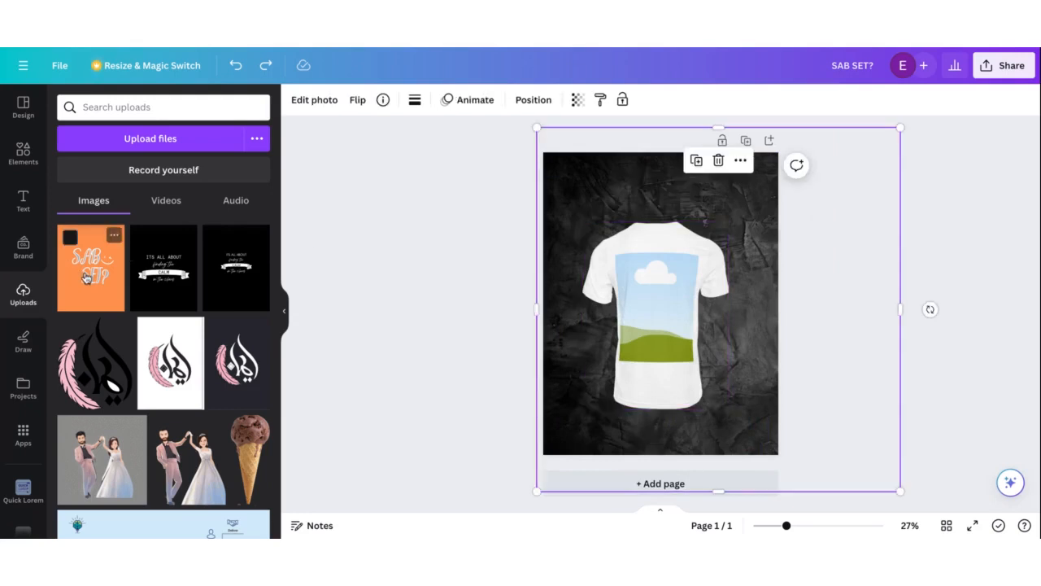
pyautogui.click(87, 279)
pyautogui.moveTo(720, 284); pyautogui.dragTo(678, 311)
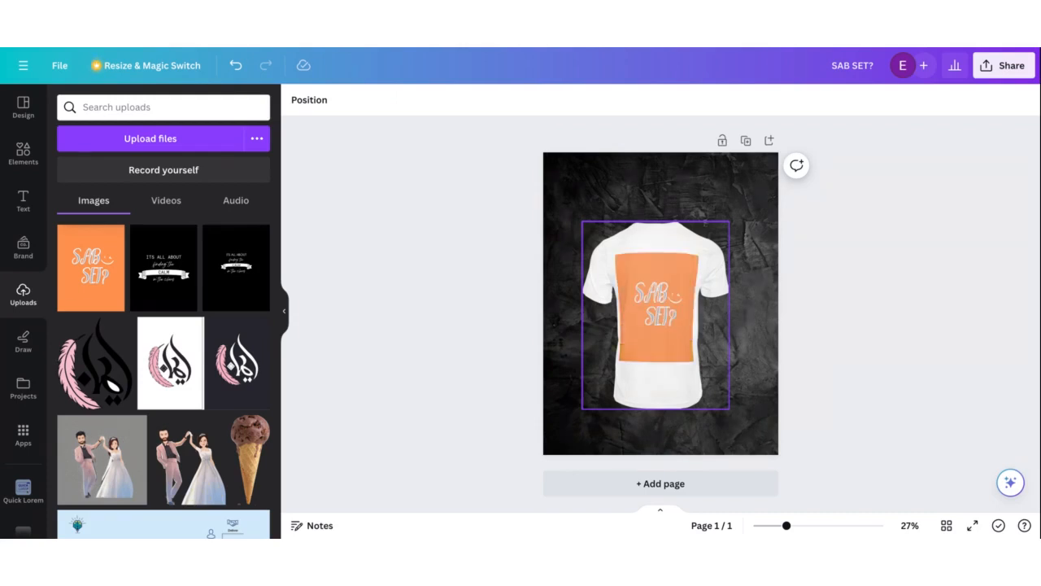
# - Enlarge the T-shirt mockup moderately and centre it on the dark background
pyautogui.click(685, 305)
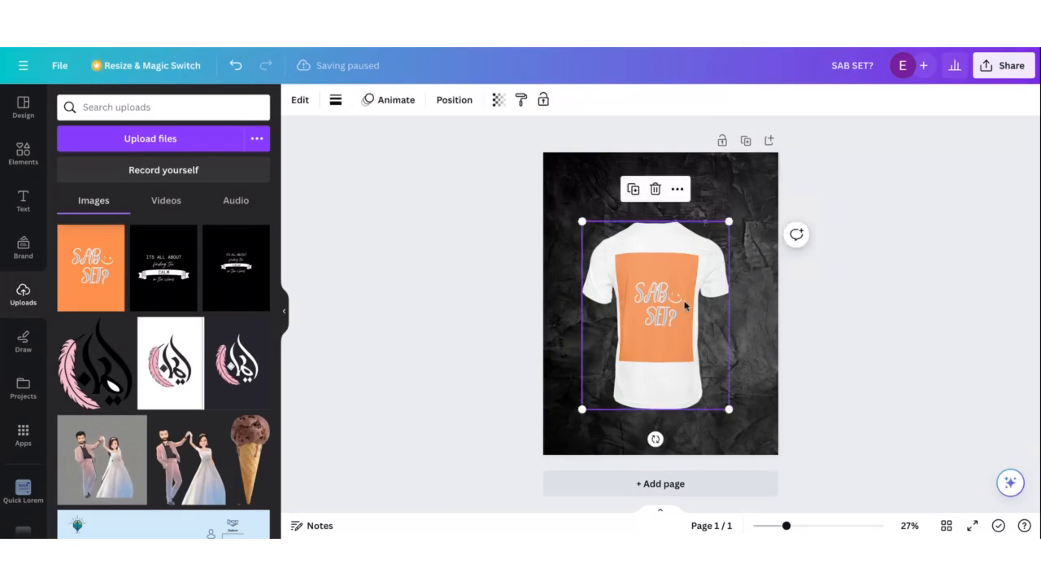
pyautogui.moveTo(729, 221); pyautogui.dragTo(755, 189)
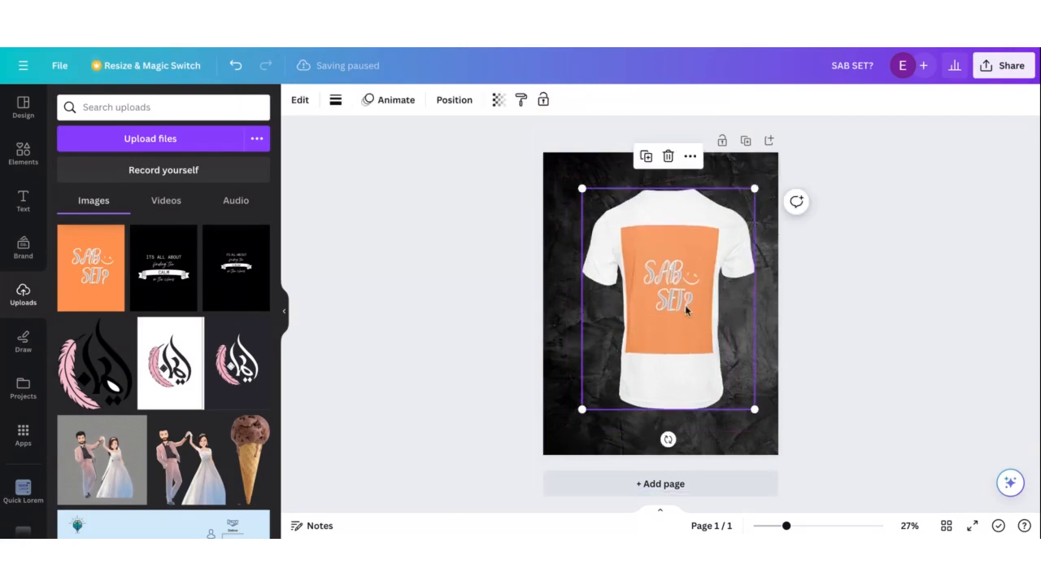
pyautogui.moveTo(686, 307)
pyautogui.mouseDown()
pyautogui.moveTo(681, 328)
pyautogui.moveTo(677, 318)
pyautogui.mouseUp()
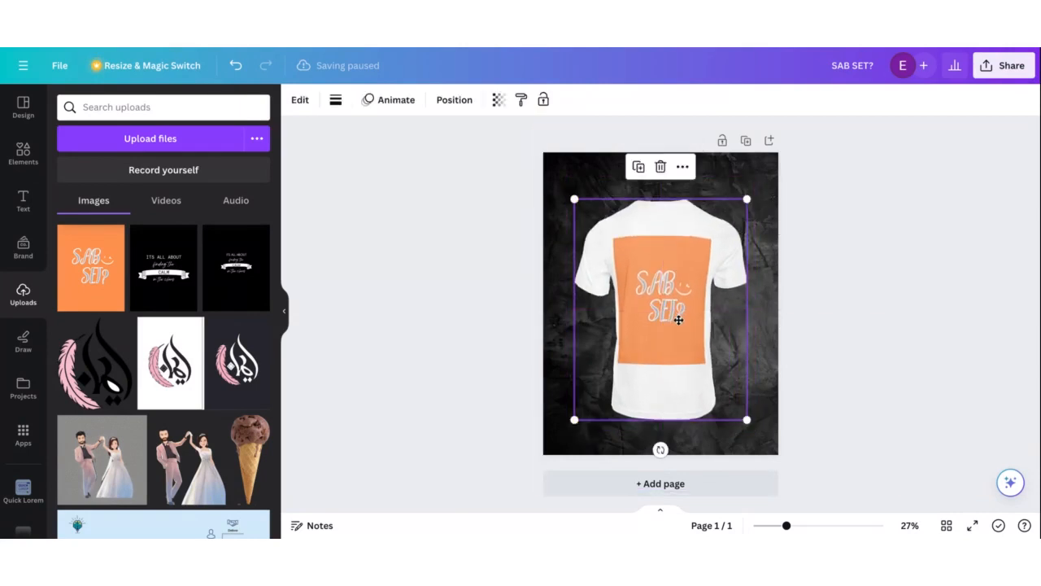
pyautogui.click(793, 305)
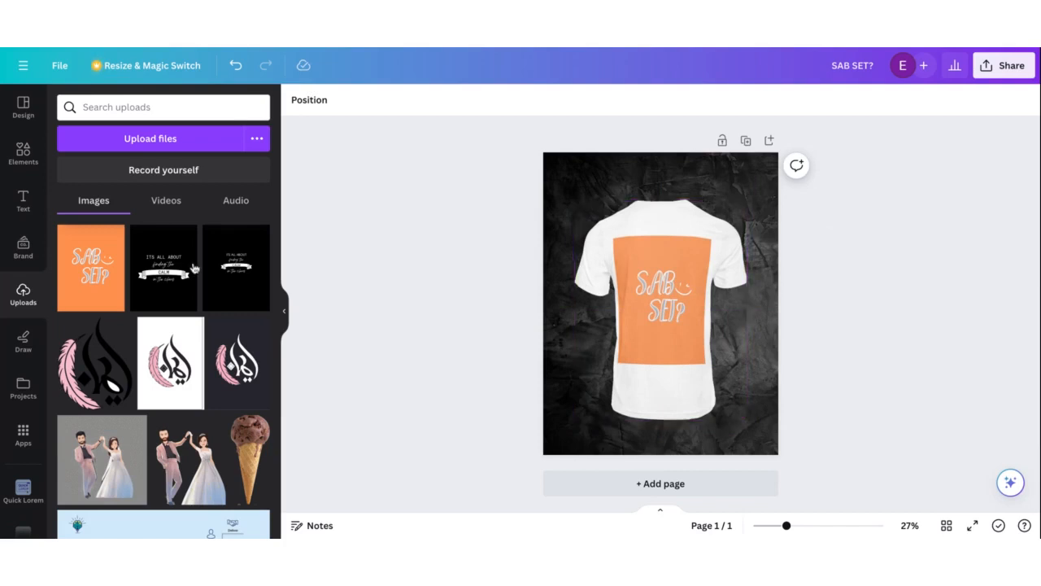
# - Clear the elements search and add a square shape near the centre of the T-shirt print
pyautogui.click(25, 116)
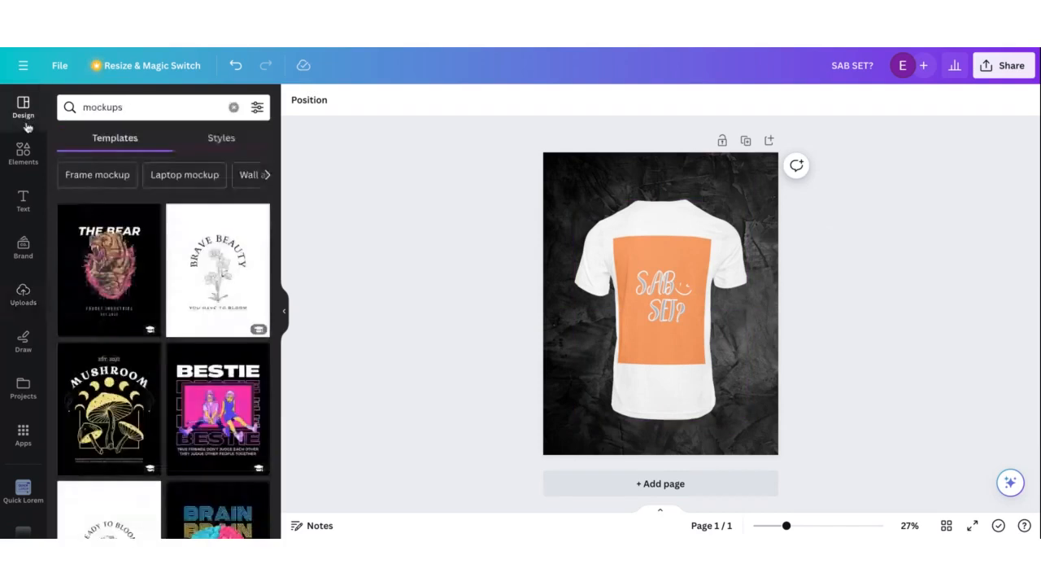
pyautogui.click(23, 153)
pyautogui.click(68, 138)
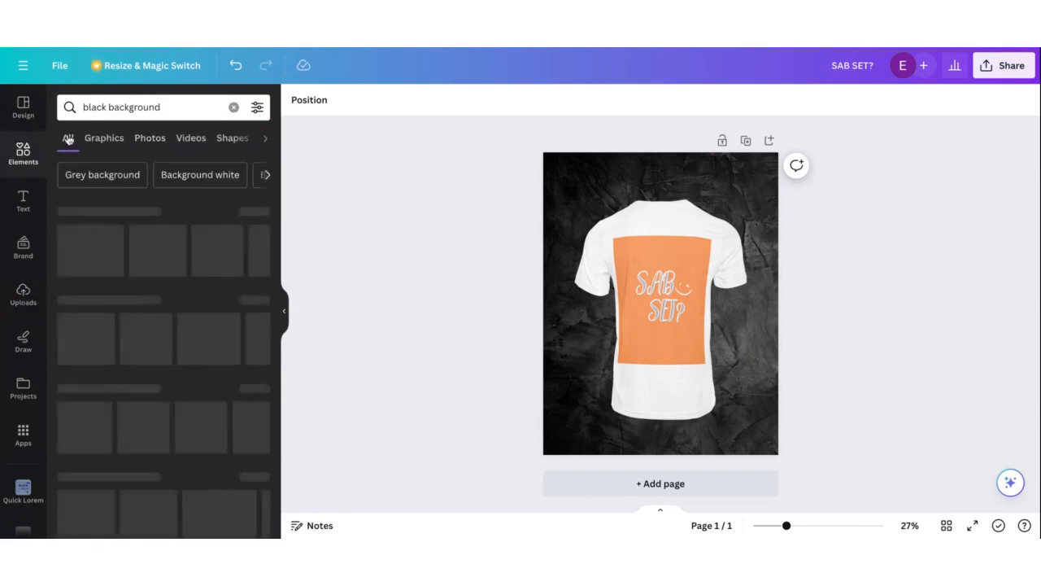
pyautogui.click(233, 108)
pyautogui.click(78, 307)
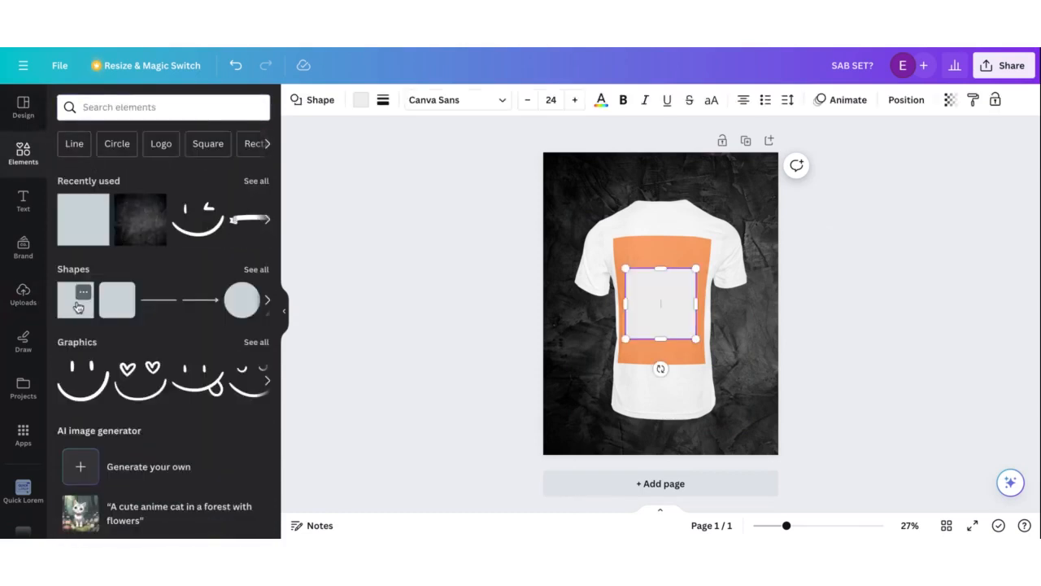
pyautogui.moveTo(672, 314); pyautogui.dragTo(670, 305)
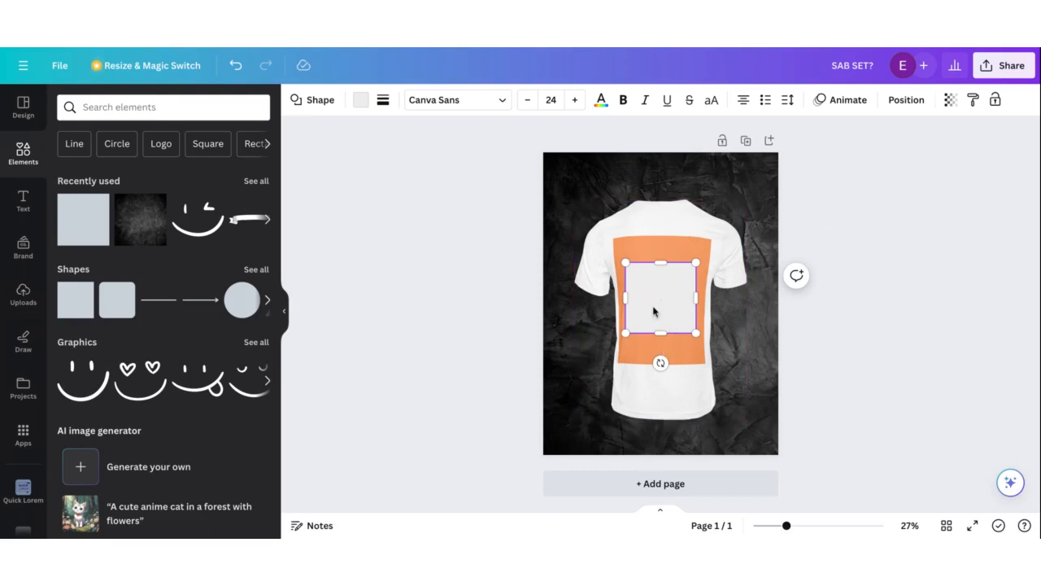
# - Move the square to the left edge of the T-shirt print and delete it
pyautogui.moveTo(653, 310); pyautogui.dragTo(611, 323)
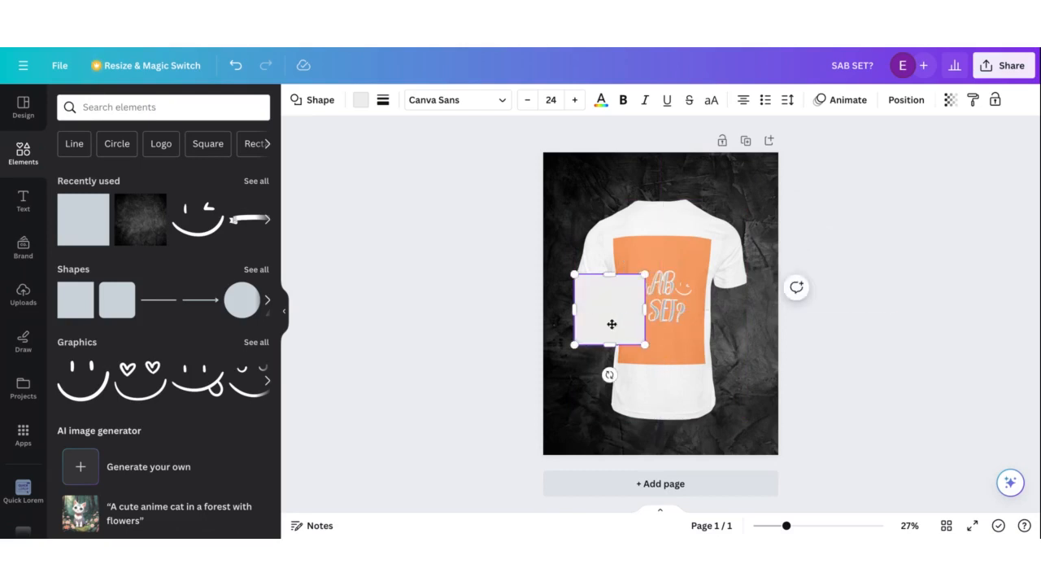
pyautogui.click(573, 301)
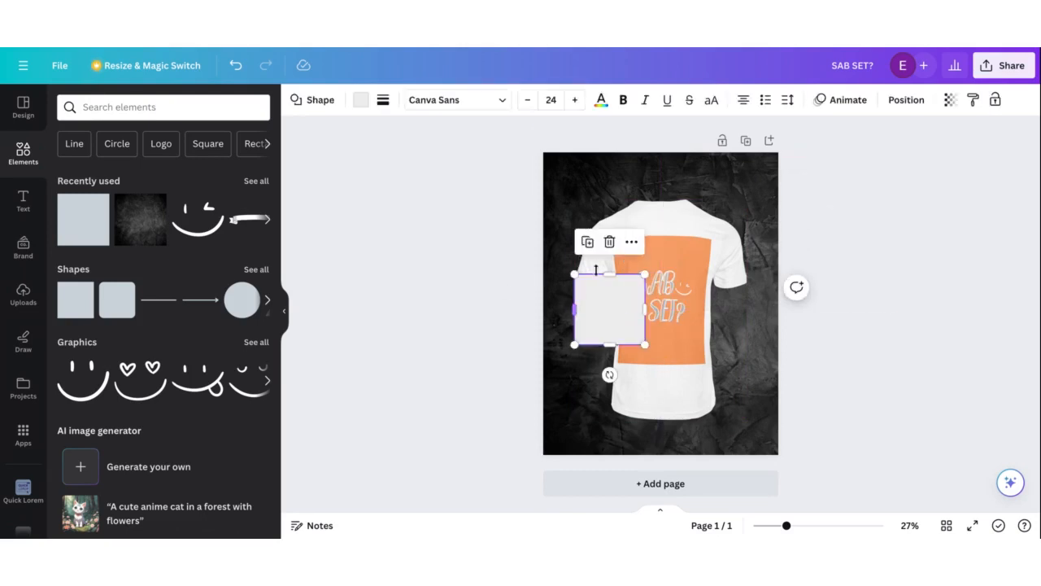
pyautogui.click(608, 244)
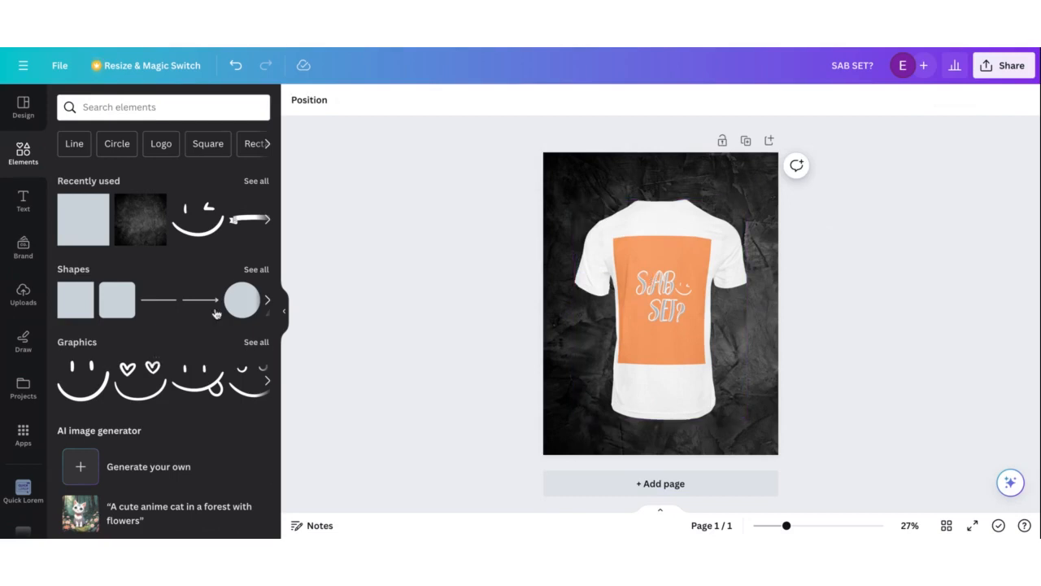
# - Add a circle shape over the T-shirt print and colour it light purple
pyautogui.click(242, 299)
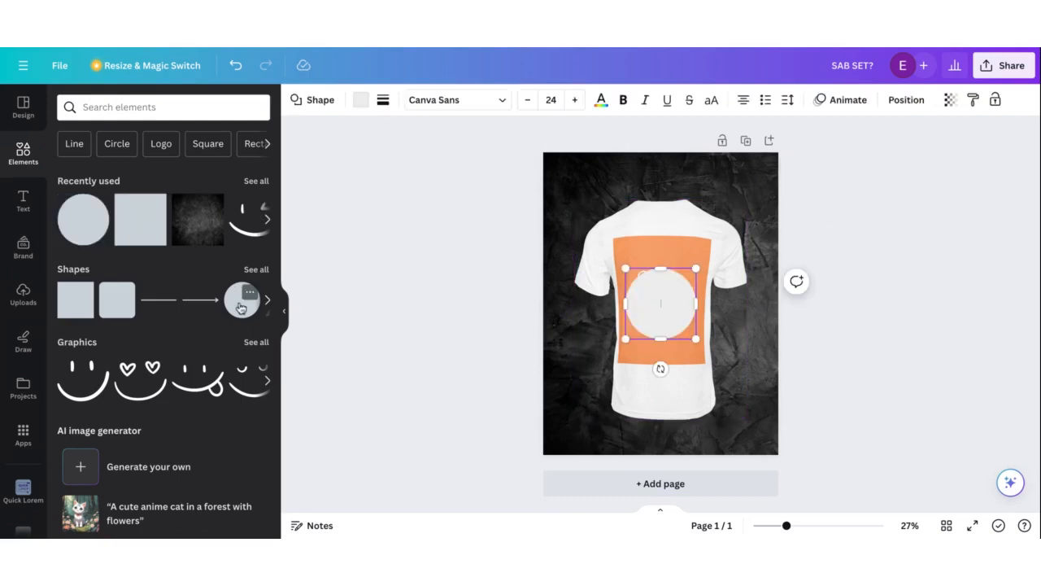
pyautogui.click(358, 98)
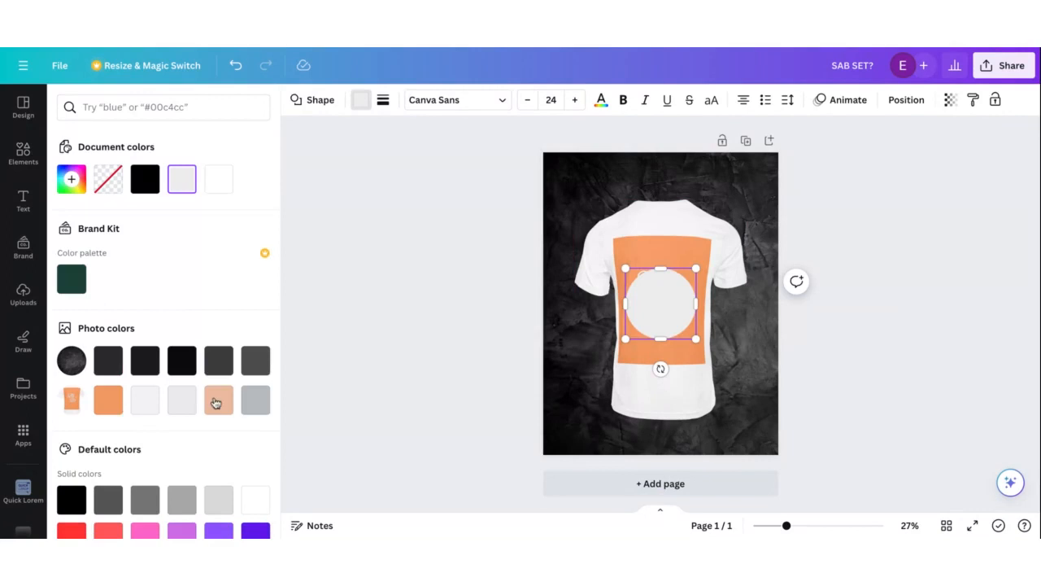
pyautogui.click(215, 403)
pyautogui.click(179, 531)
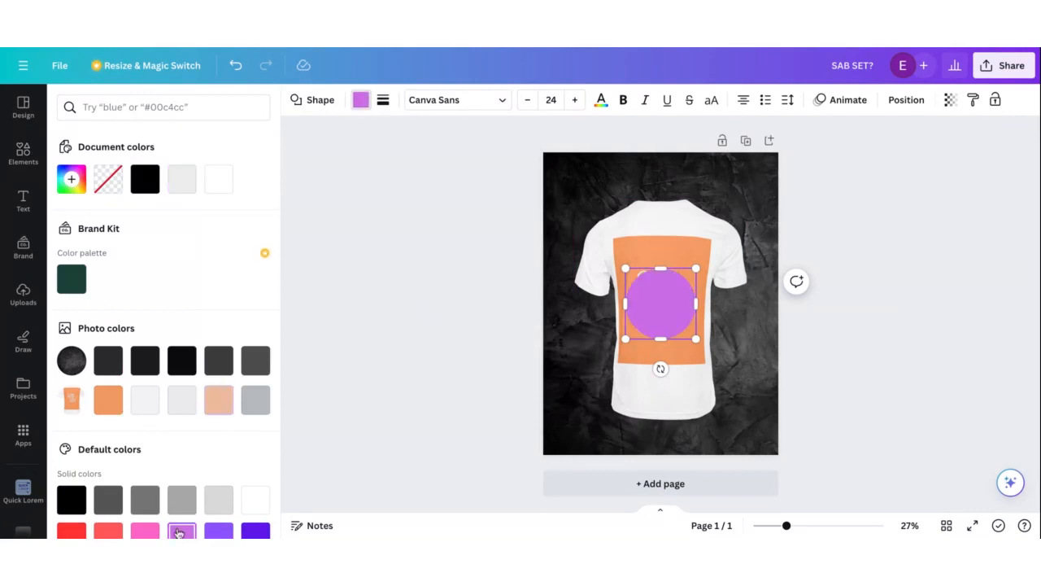
pyautogui.click(419, 372)
pyautogui.click(663, 328)
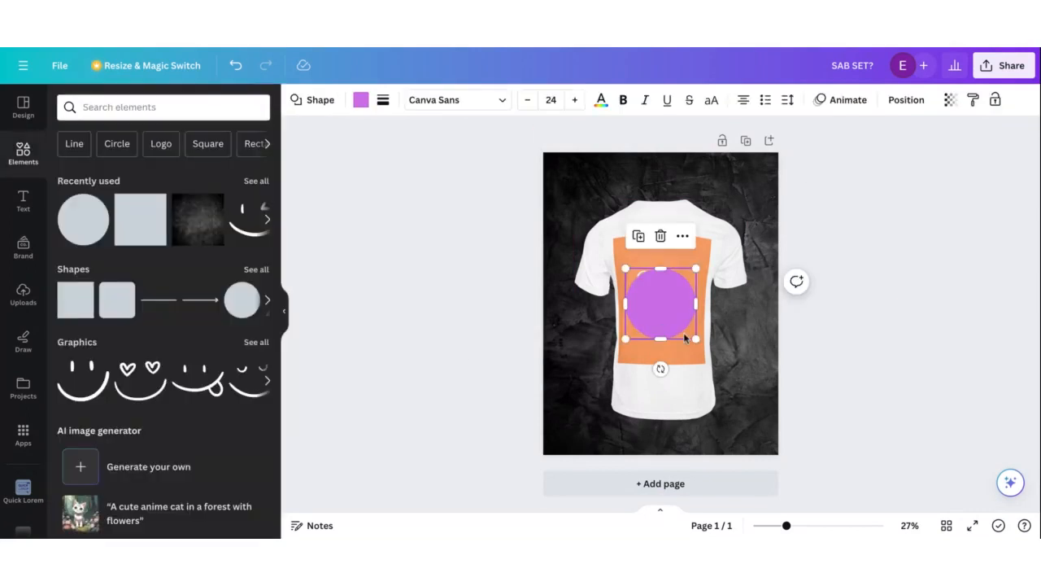
# - Try a smaller version of the purple circle in the upper-right corner of the orange print and delete it
pyautogui.moveTo(696, 337); pyautogui.dragTo(644, 289)
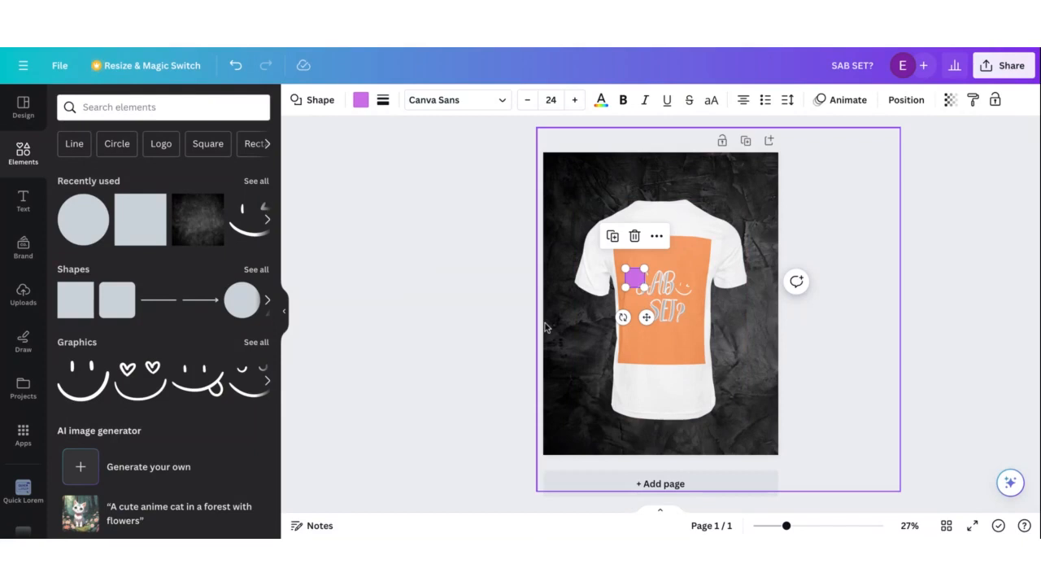
pyautogui.press('super+plus')
pyautogui.press('super+plus')
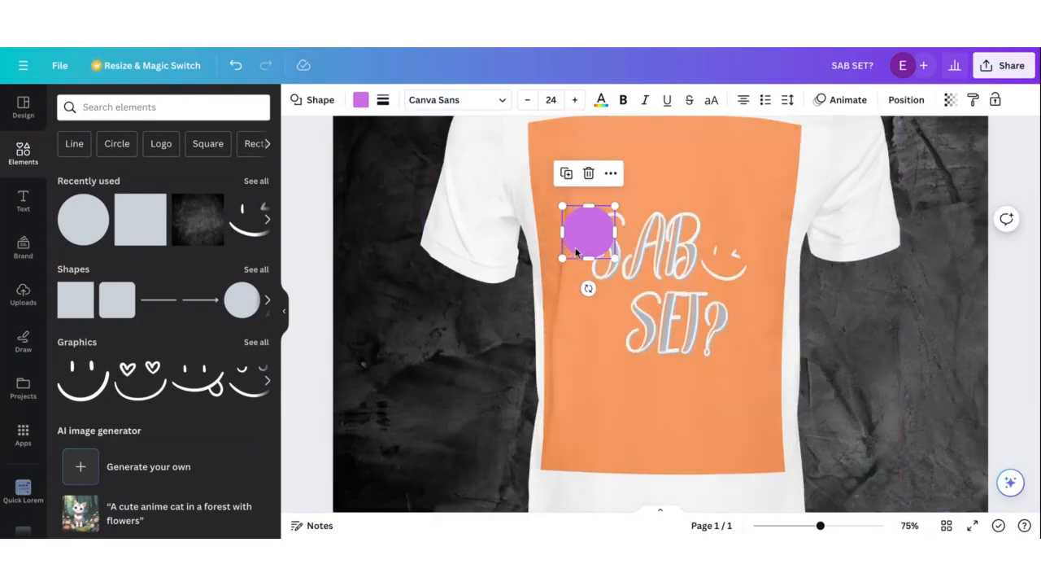
pyautogui.moveTo(576, 252); pyautogui.dragTo(749, 165)
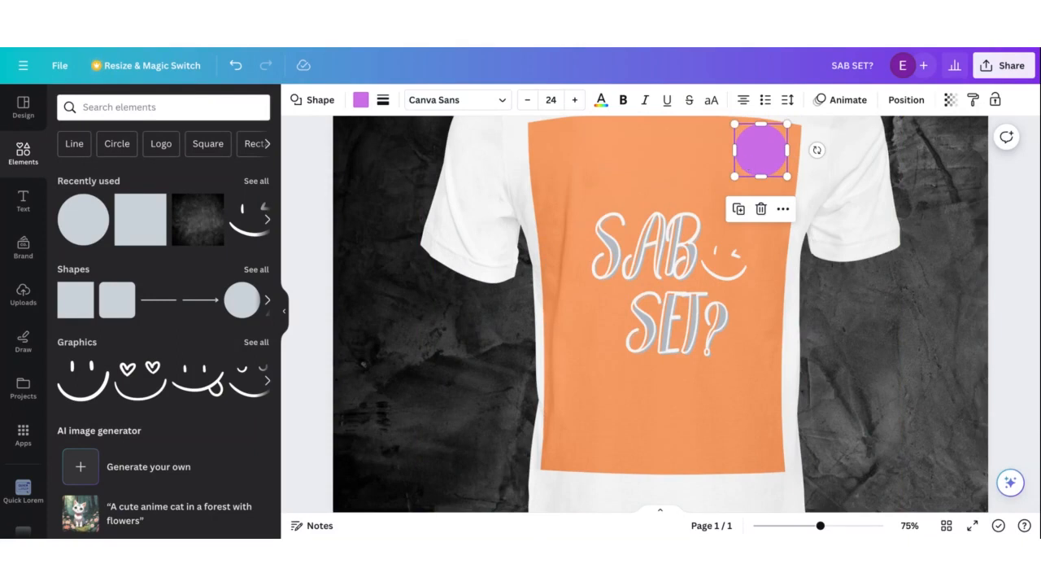
pyautogui.moveTo(788, 176); pyautogui.dragTo(777, 166)
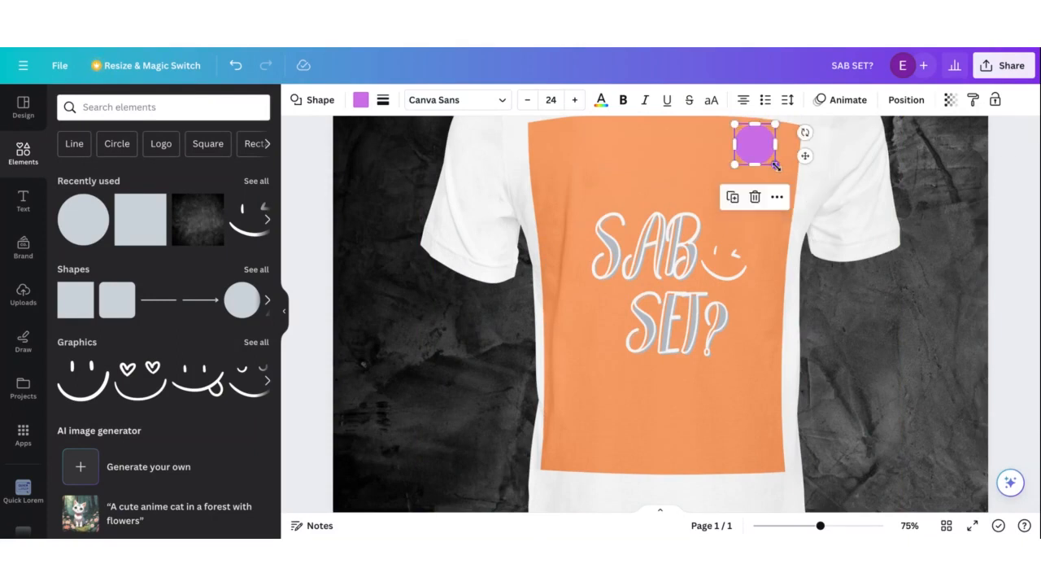
pyautogui.press('Delete')
pyautogui.scroll(-5, 777, 166)
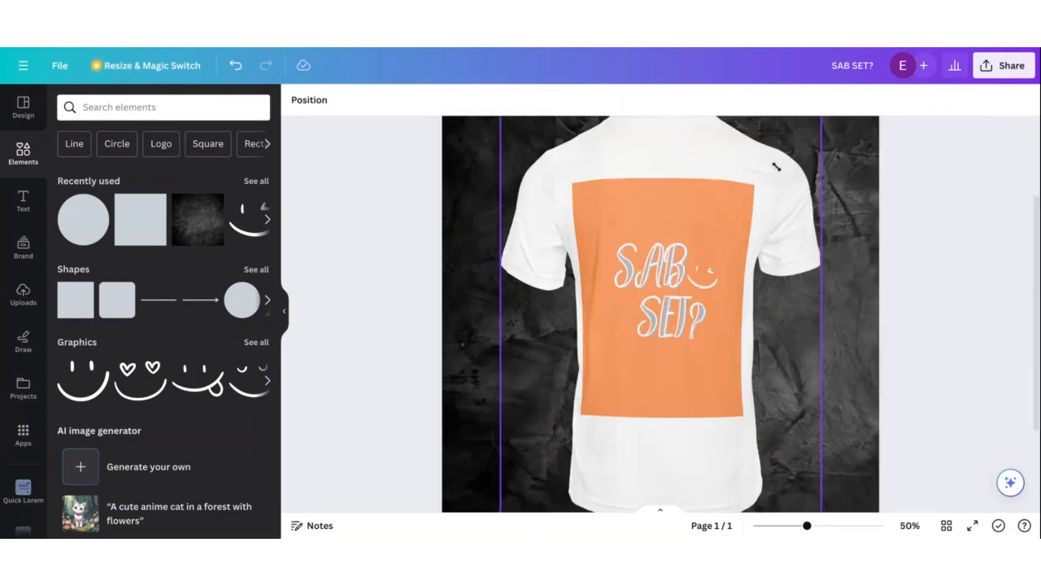